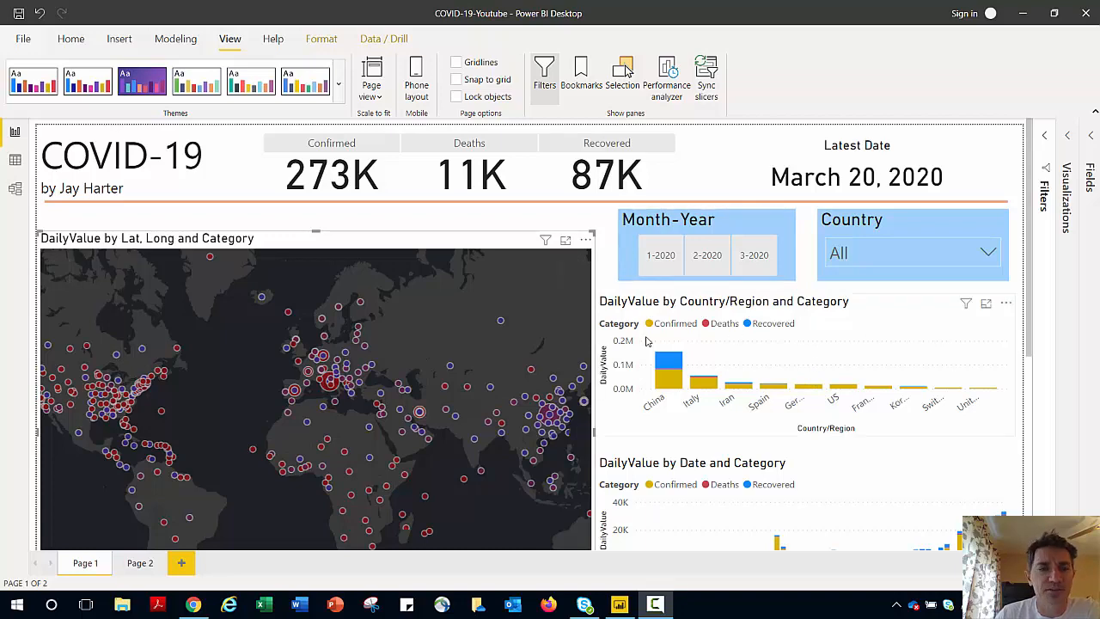
Review the finished COVID-19 report's map, bar charts and daily trend lines, briefly filtering the visuals to Confirmed and clearing that filter
scroll(826, 354, "down", 2)
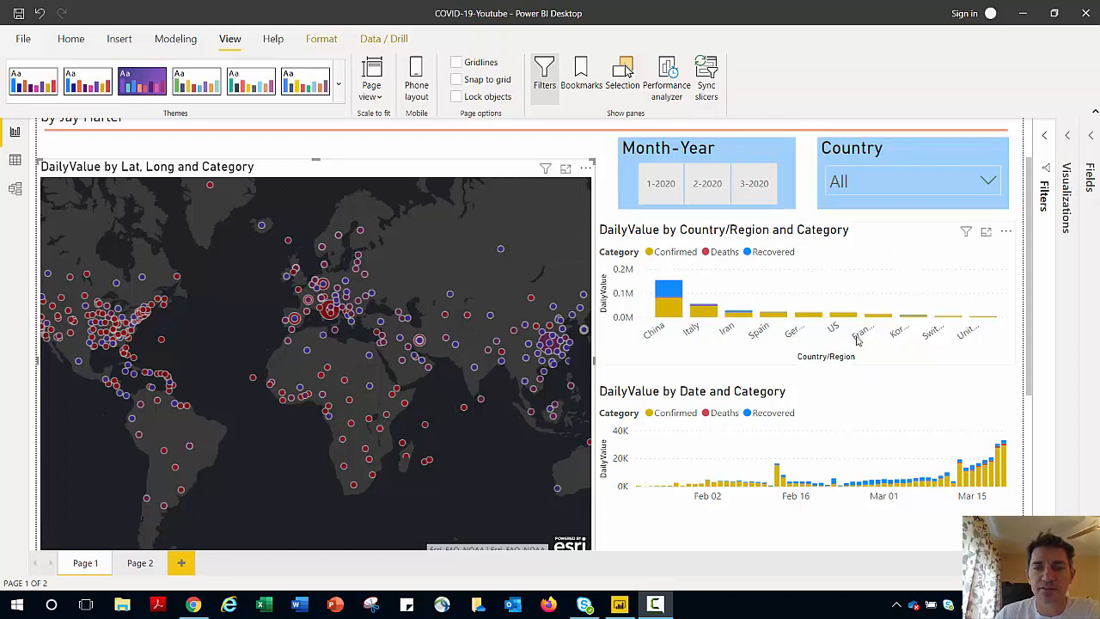
scroll(837, 270, "up", 2)
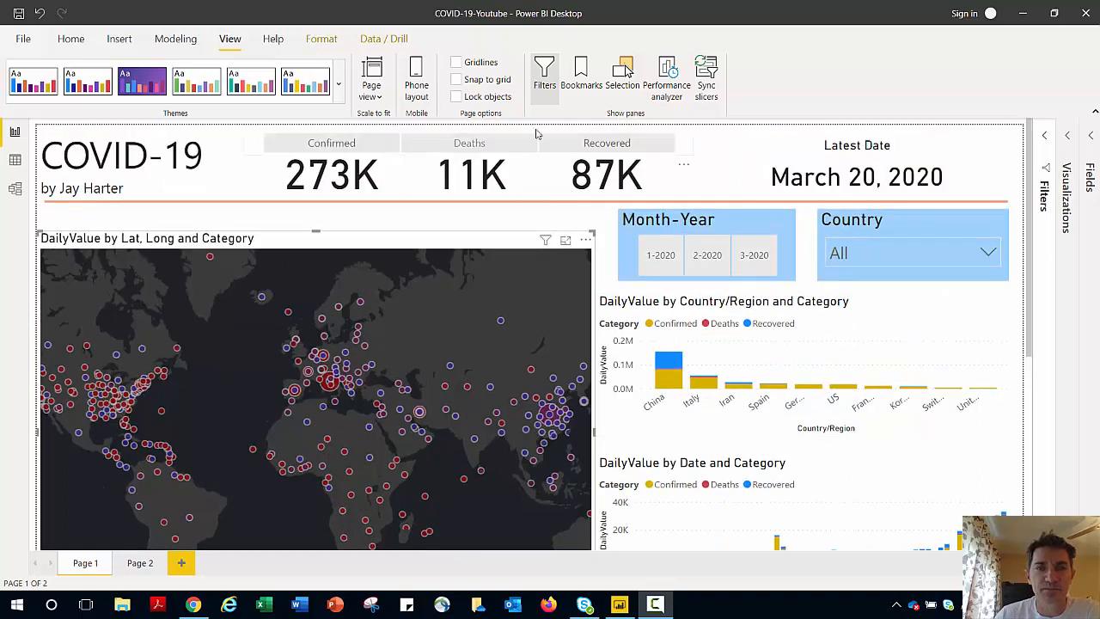
left_click(364, 148)
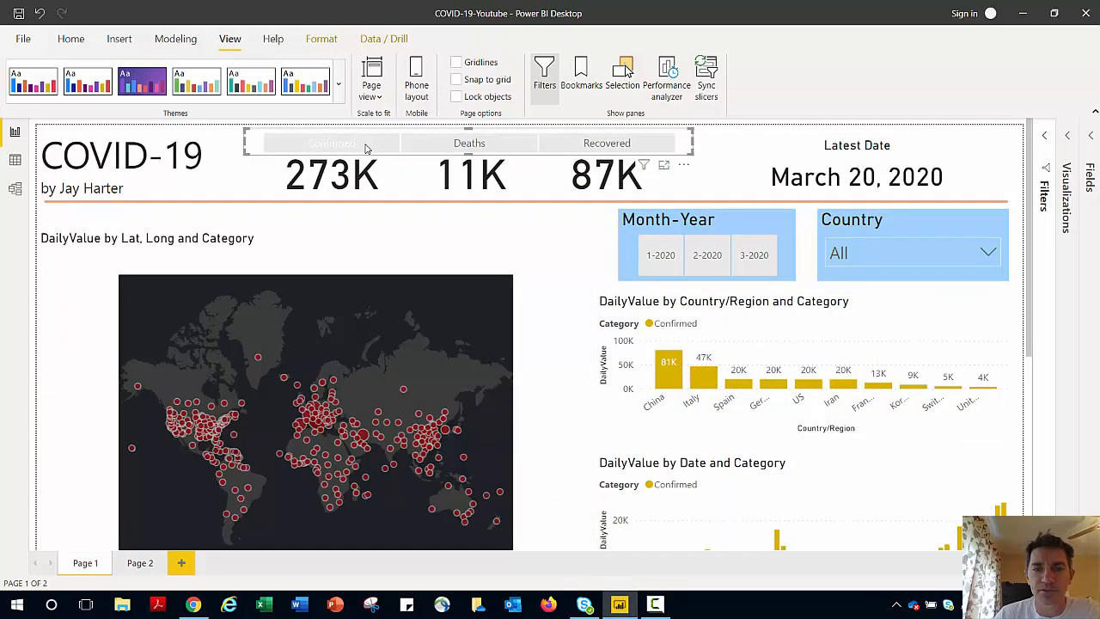
left_click(368, 148)
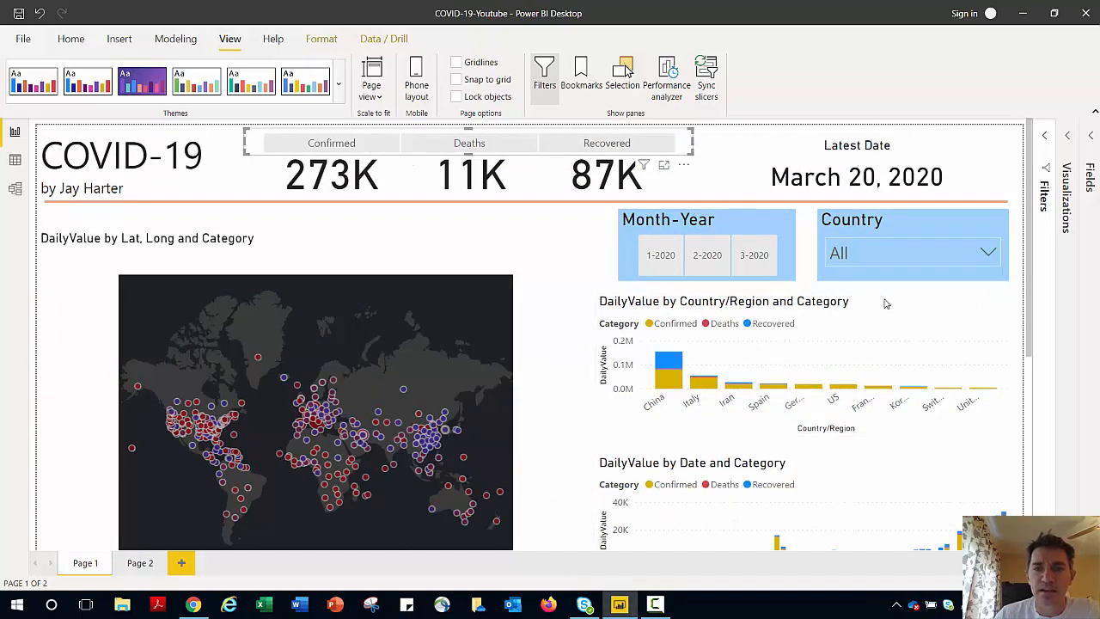
scroll(884, 304, "down", 5)
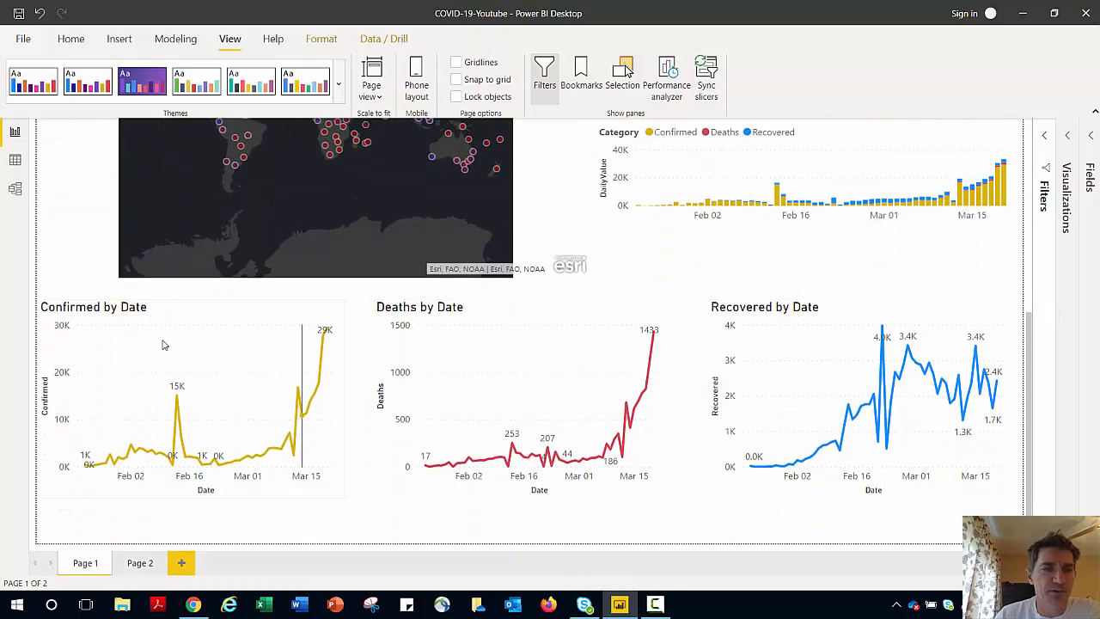
mouse_move(930, 404)
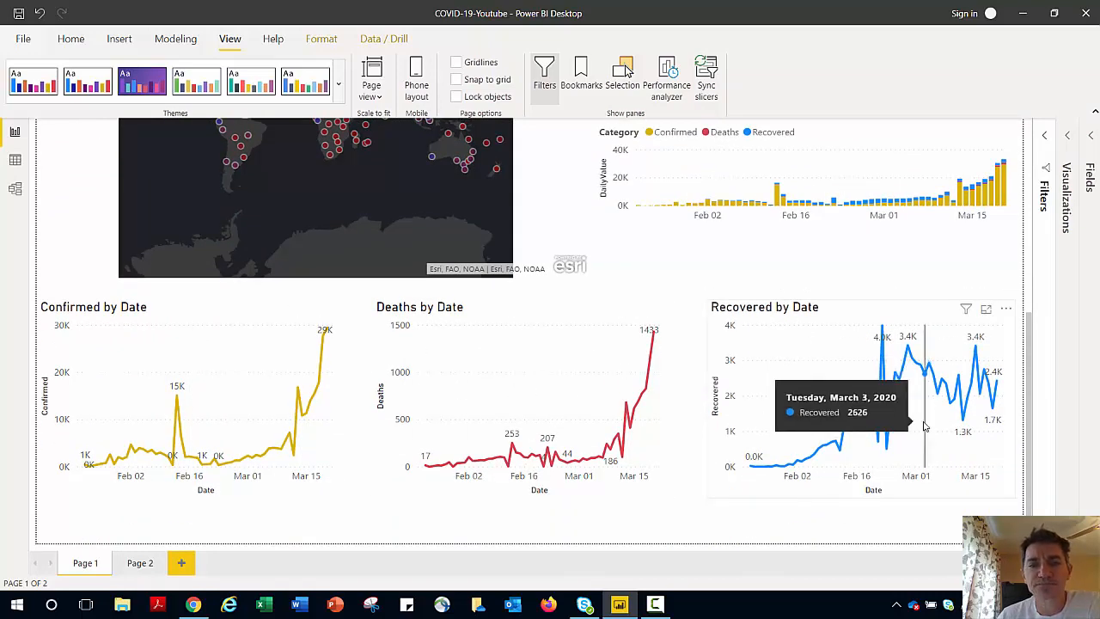
scroll(869, 383, "up", 5)
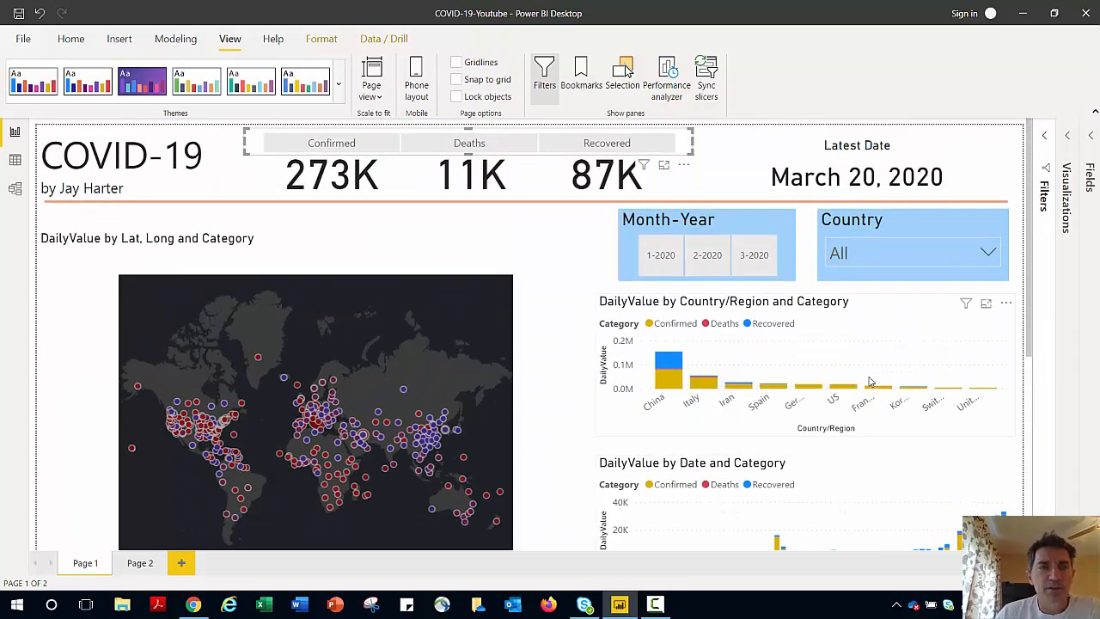
Switch to the untitled Power BI report and show its Data view
key("alt+Tab")
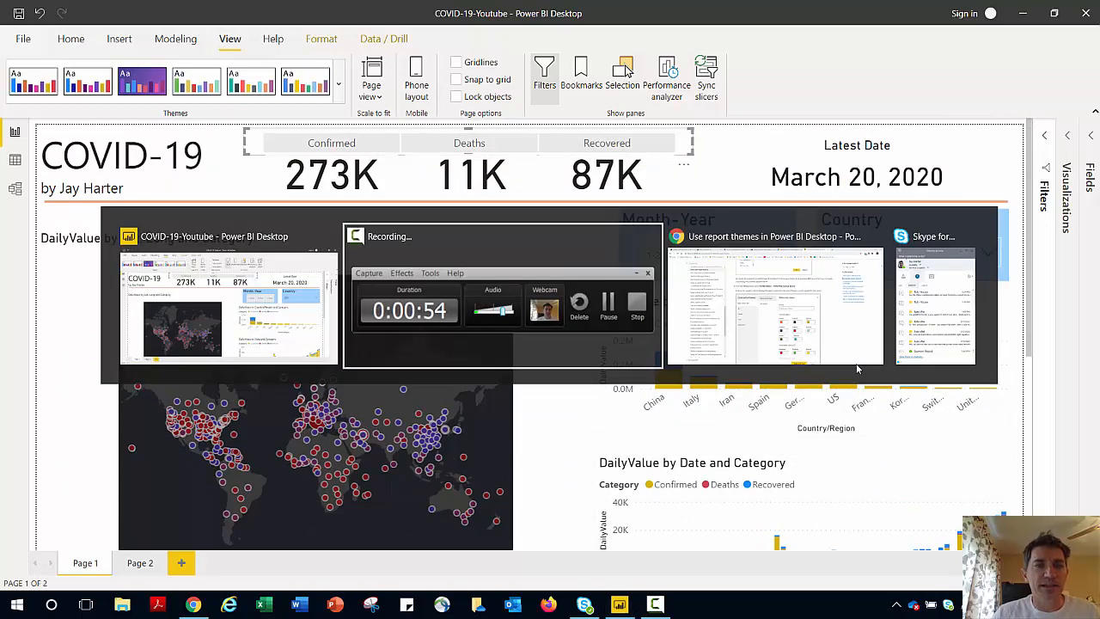
key("alt+Tab")
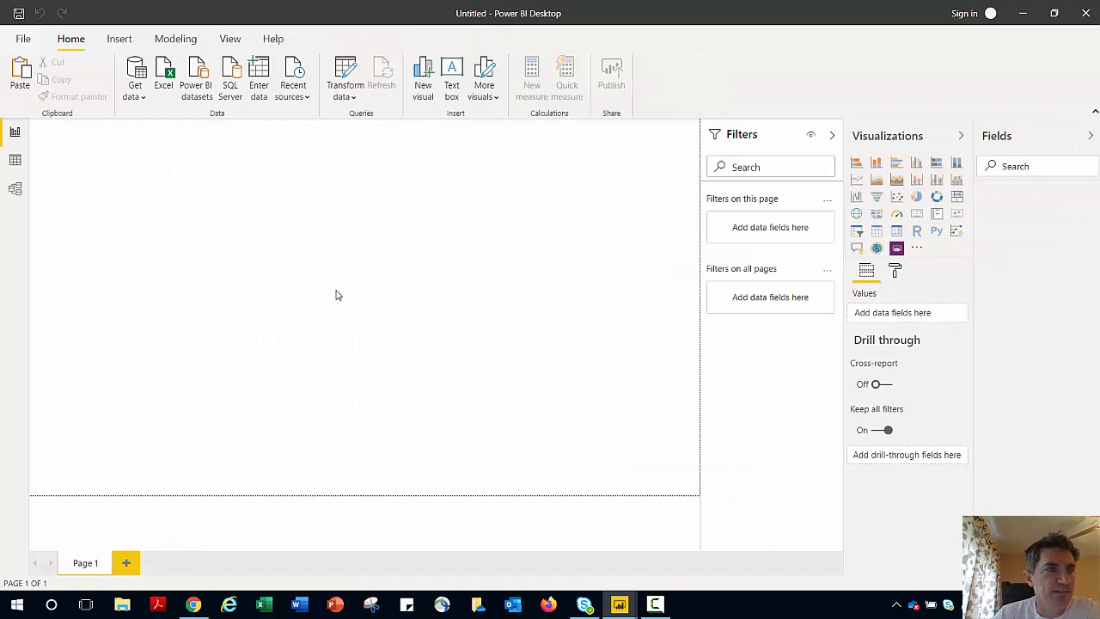
left_click(15, 159)
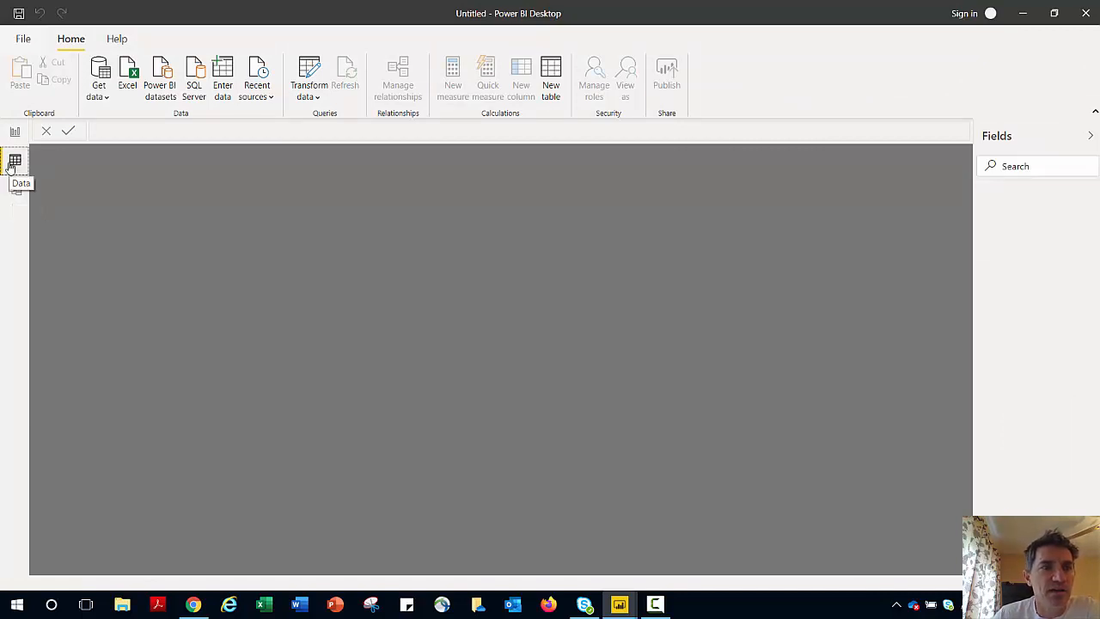
left_click(104, 94)
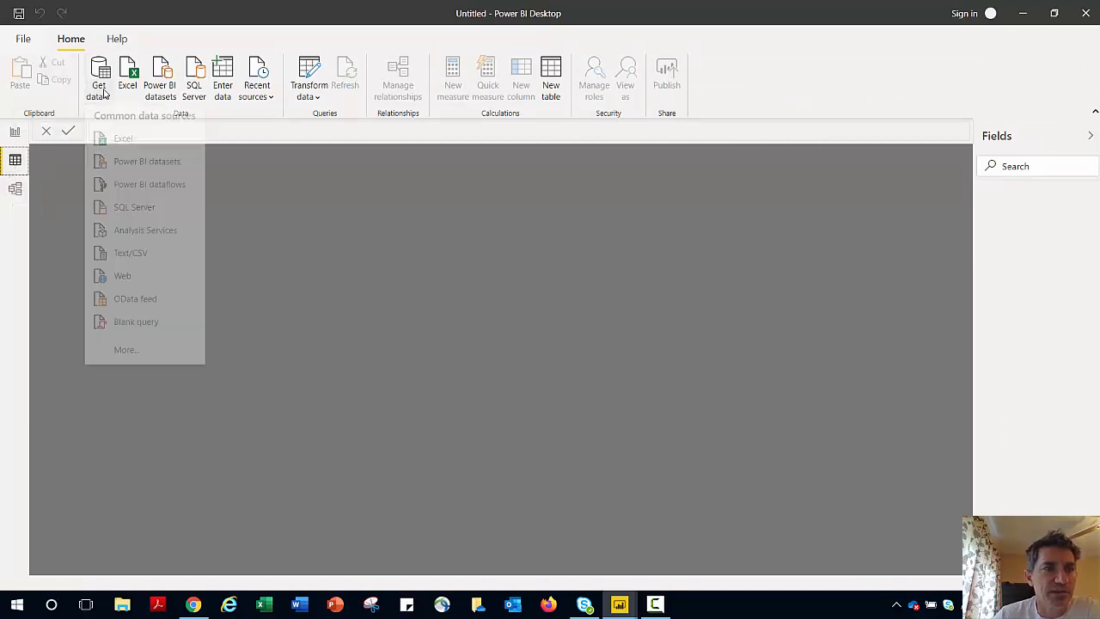
left_click(104, 94)
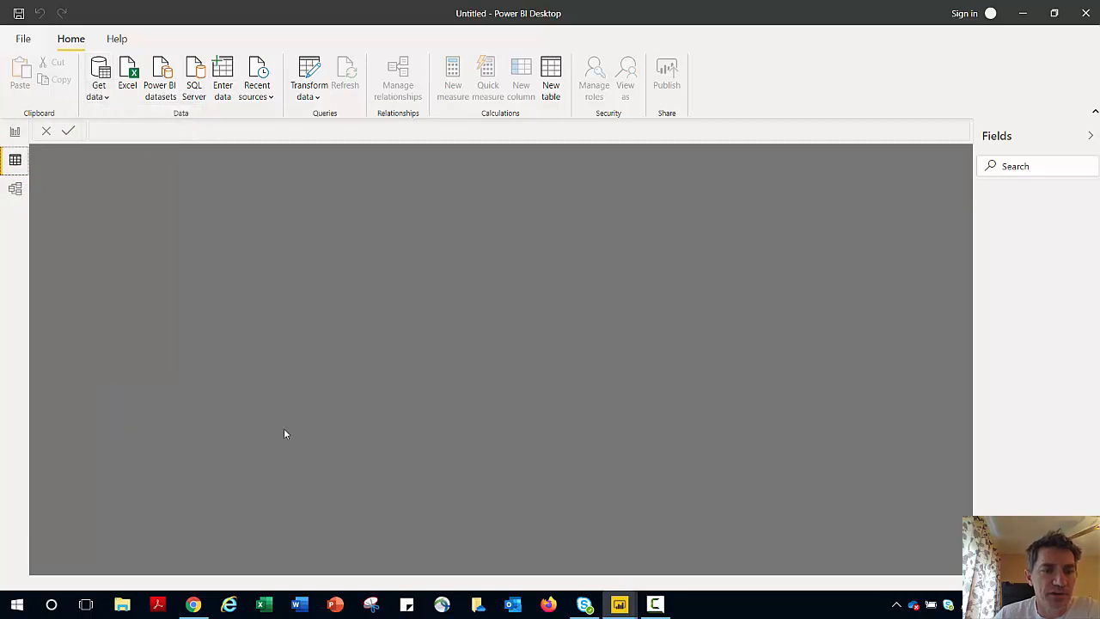
Switch to Chrome and open time_series_19-covid-Confirmed.csv from the csse_covid_19_time_series folder of the CSSEGISandData/COVID-19 GitHub repository
left_click(193, 604)
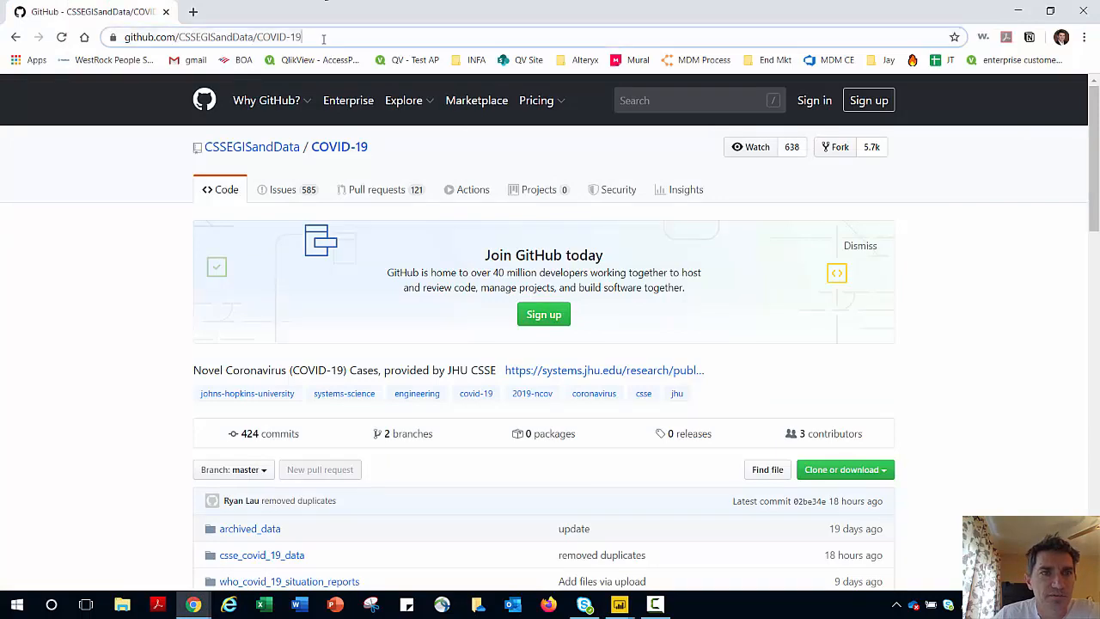
left_click(326, 37)
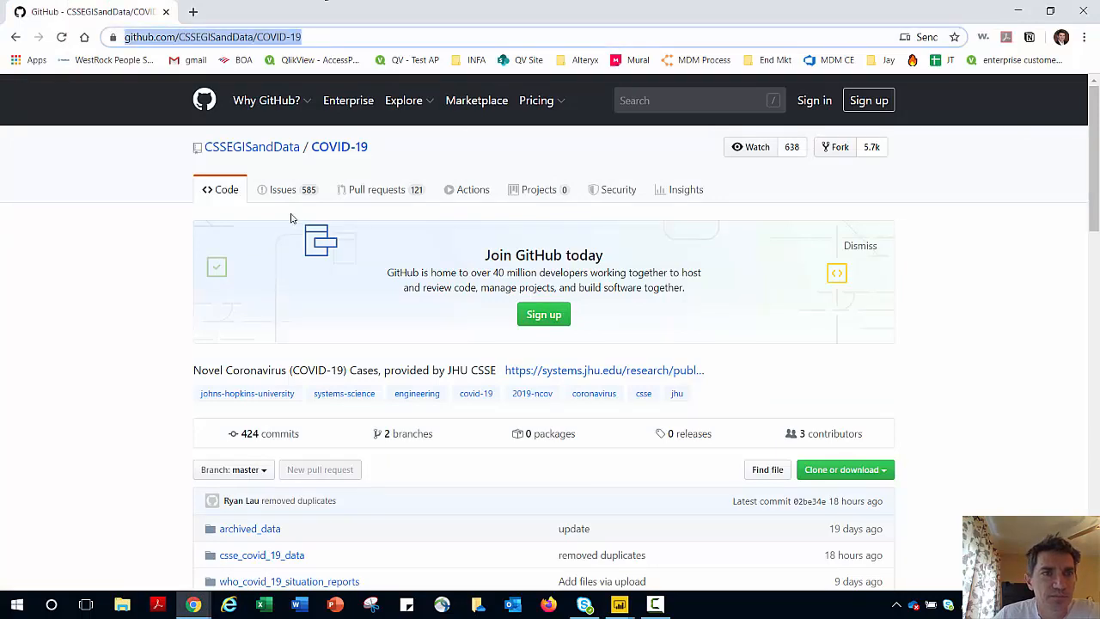
left_click(140, 329)
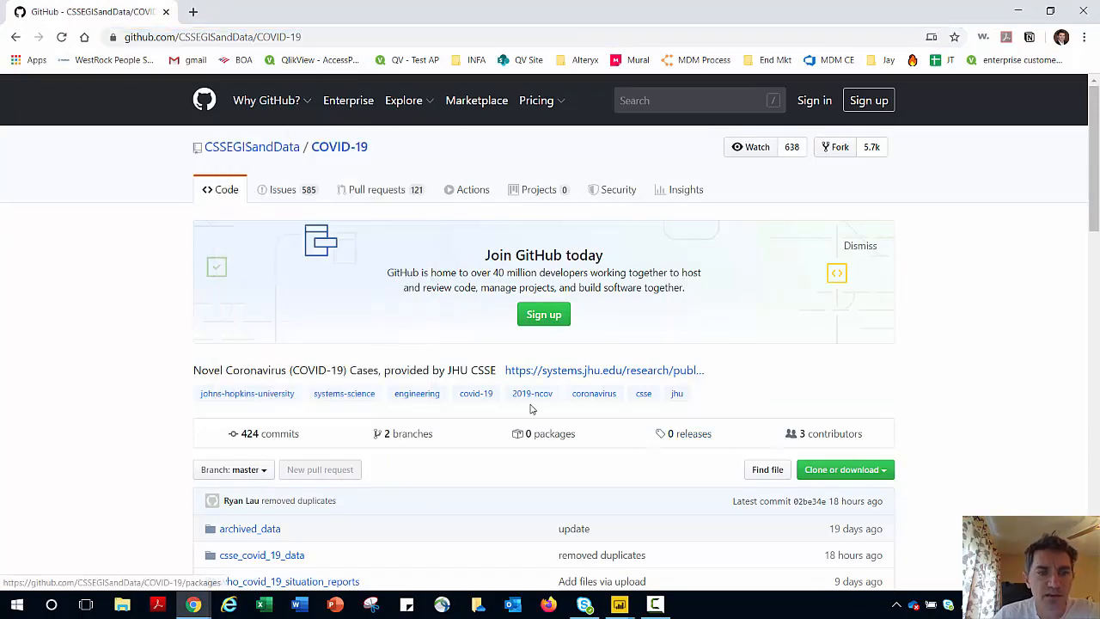
scroll(585, 425, "down", 3)
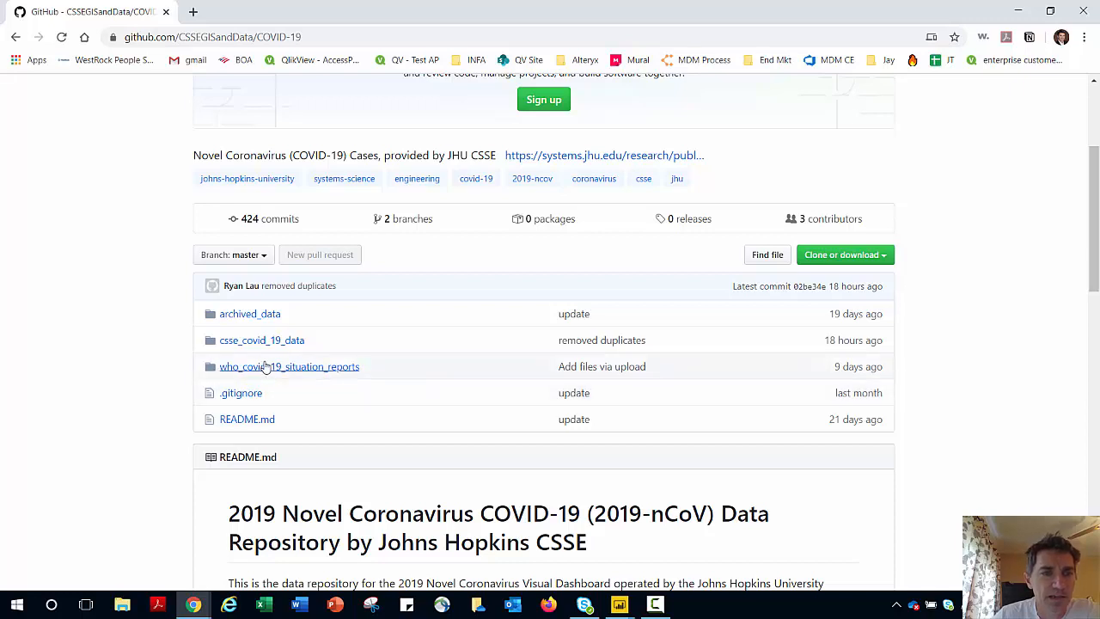
left_click(247, 342)
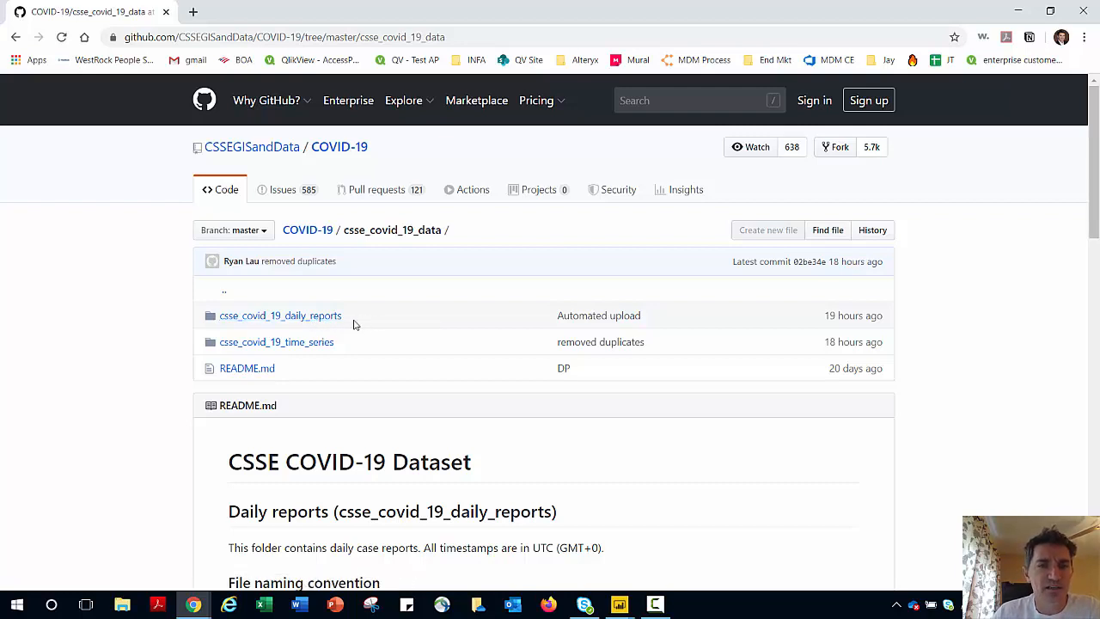
left_click(267, 343)
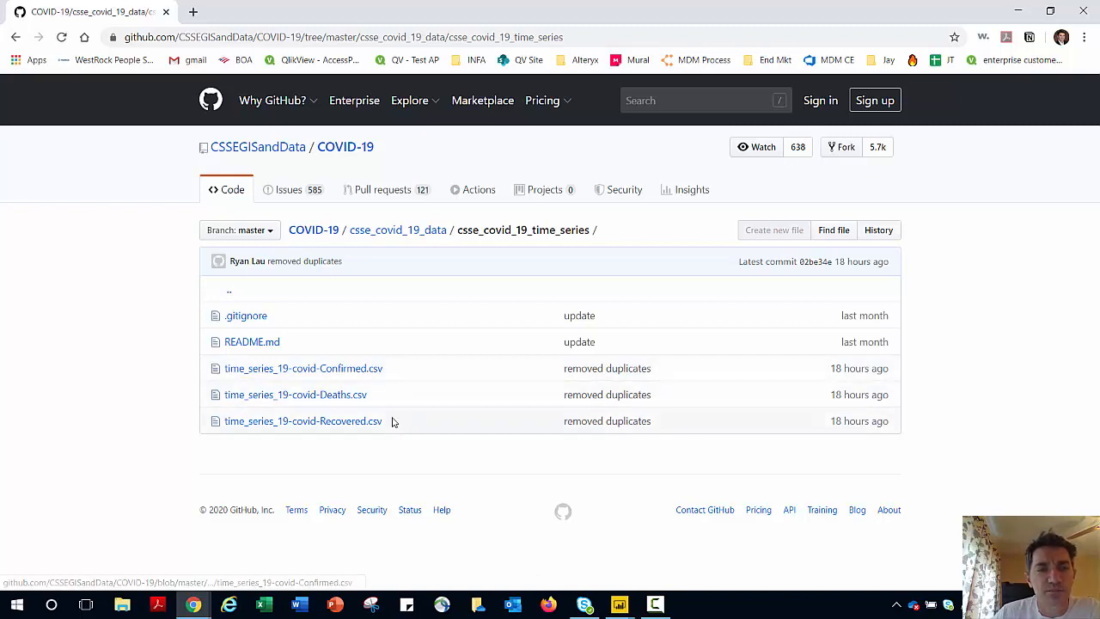
left_click(332, 370)
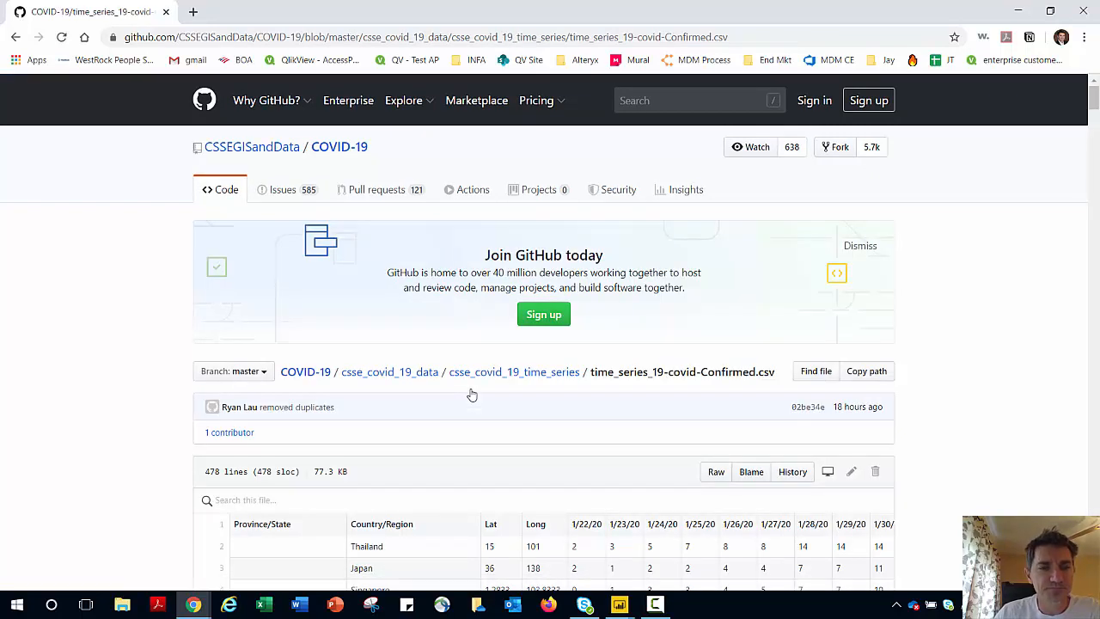
Open the raw version of the Confirmed CSV file and copy its web address
left_click(764, 41)
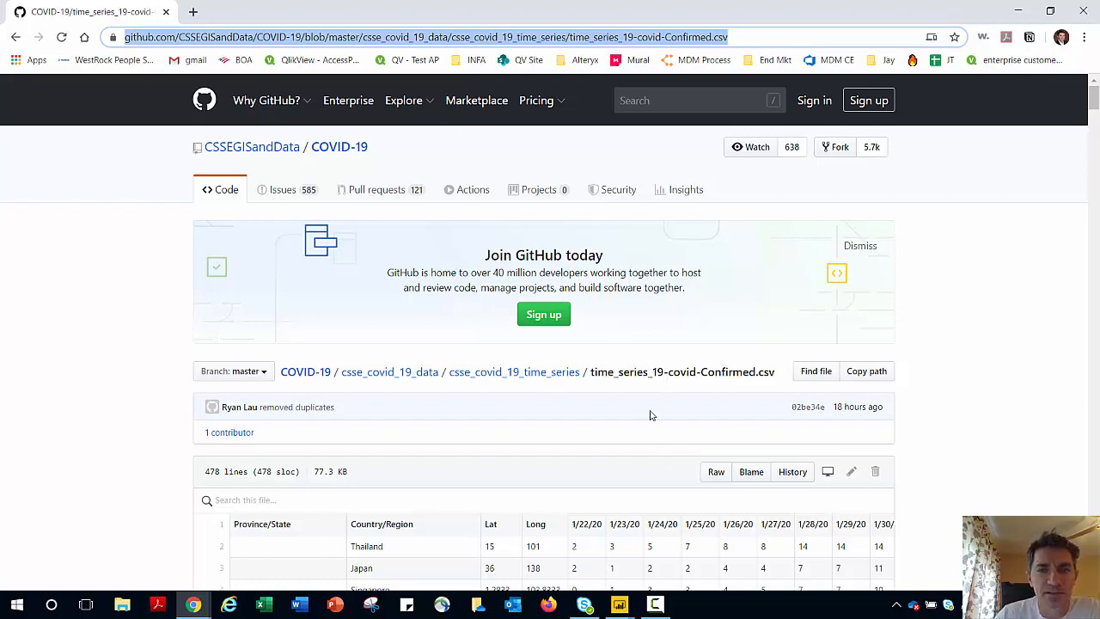
scroll(650, 415, "down", 1)
left_click(715, 400)
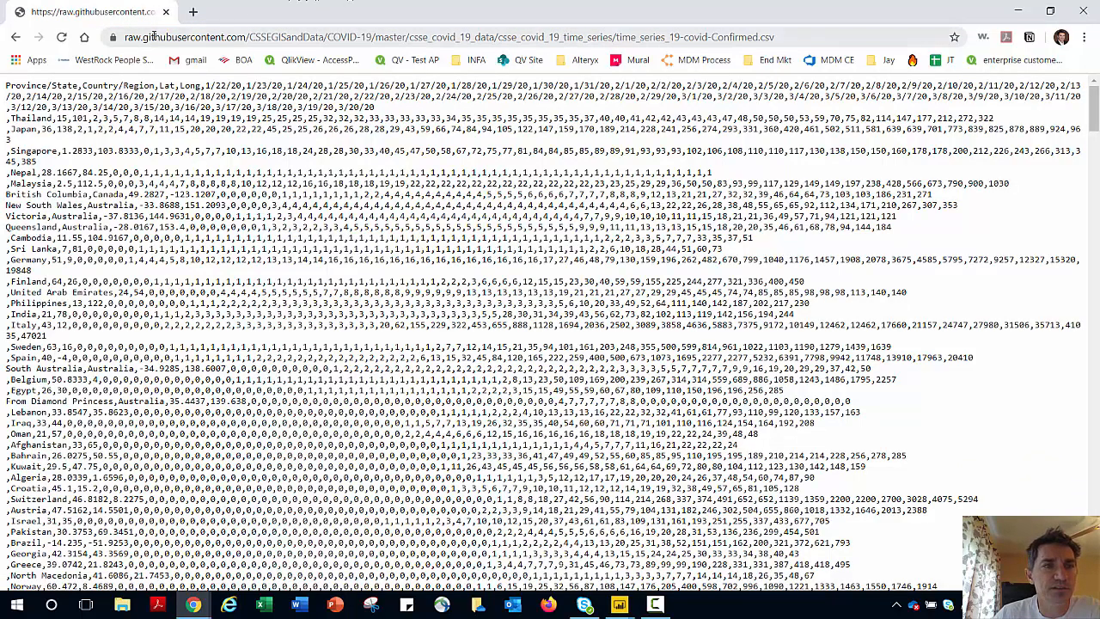
left_click(542, 37)
key("ctrl+c")
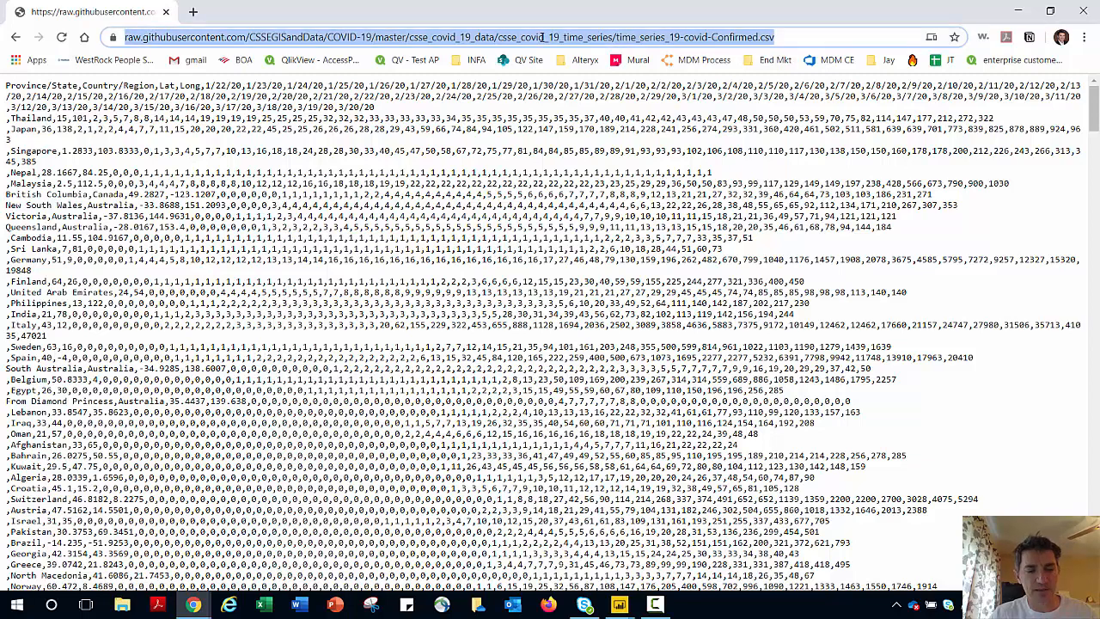
Switch to the untitled Power BI report and connect to a Web data source using the copied raw CSV URL
key("alt+Tab")
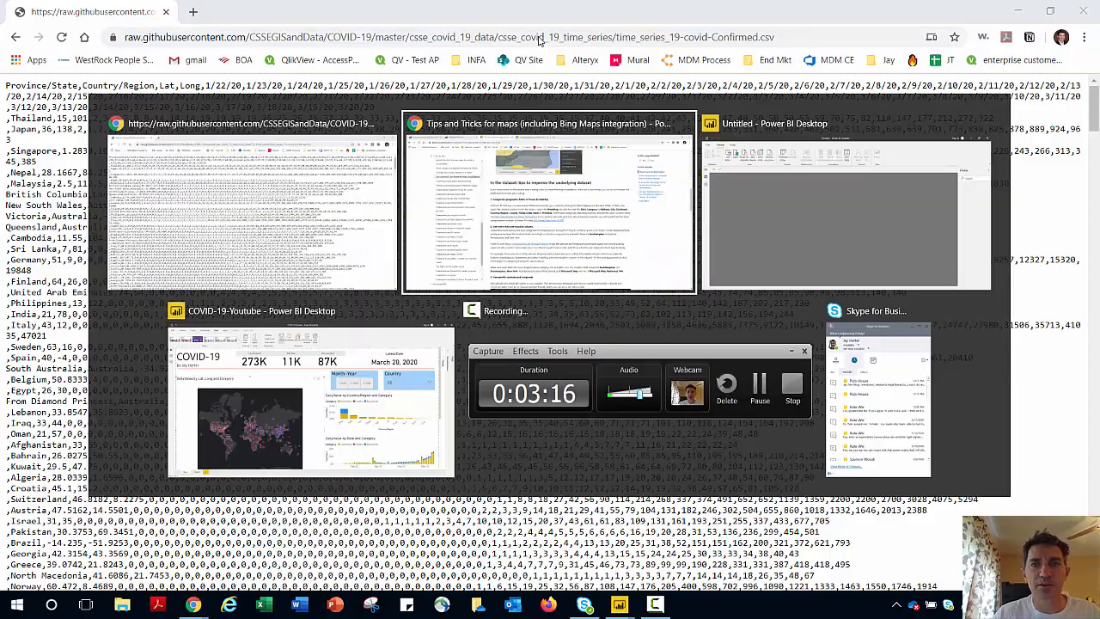
key("alt+Tab")
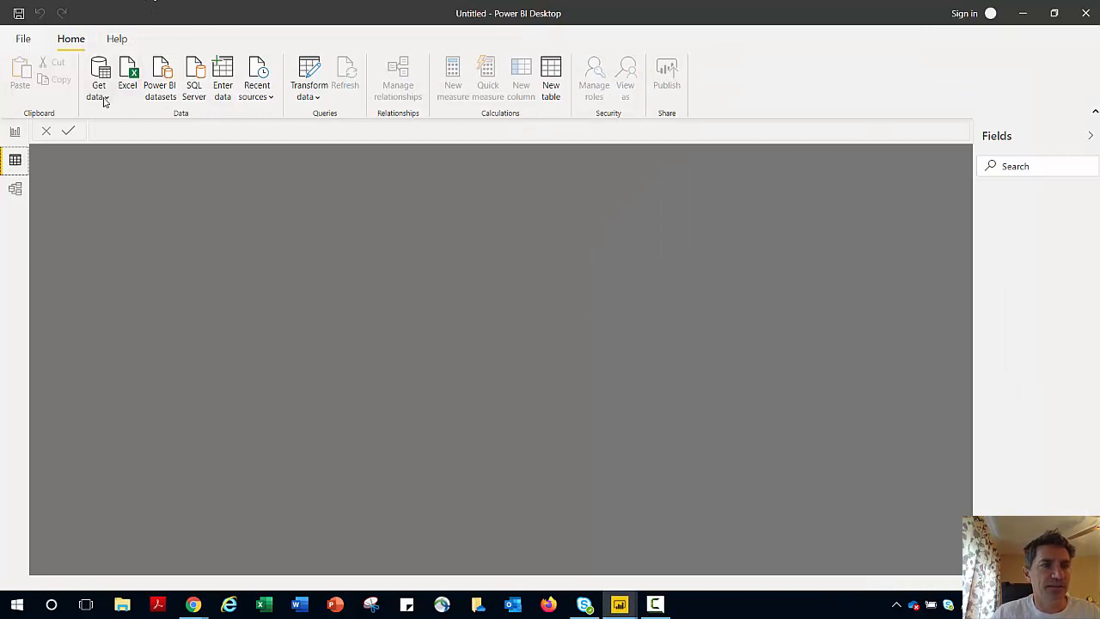
left_click(103, 96)
left_click(131, 280)
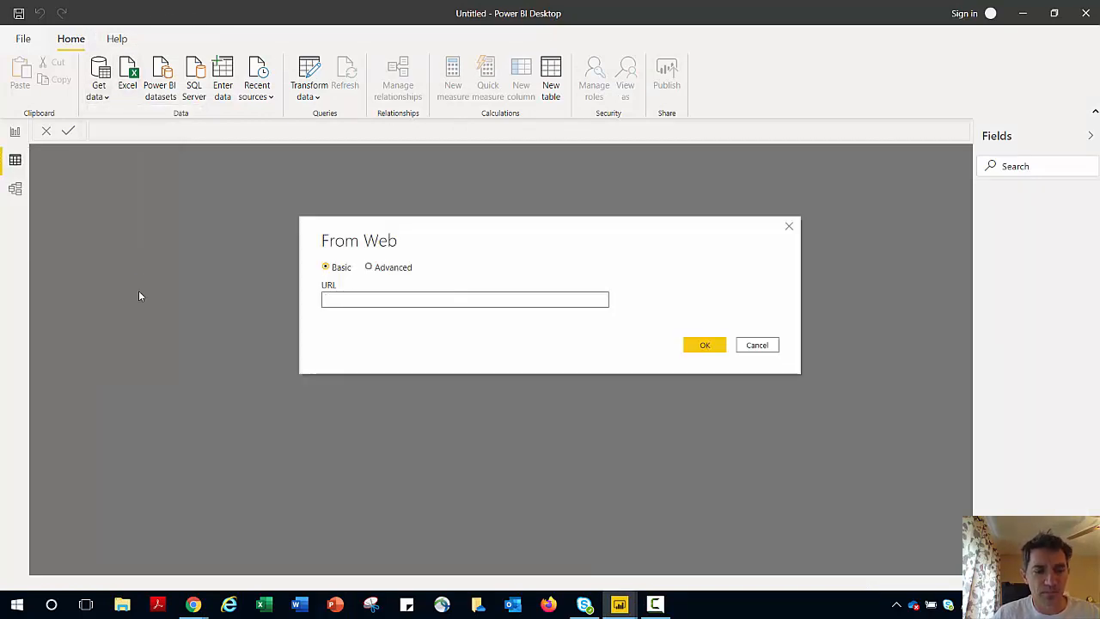
key("ctrl+v")
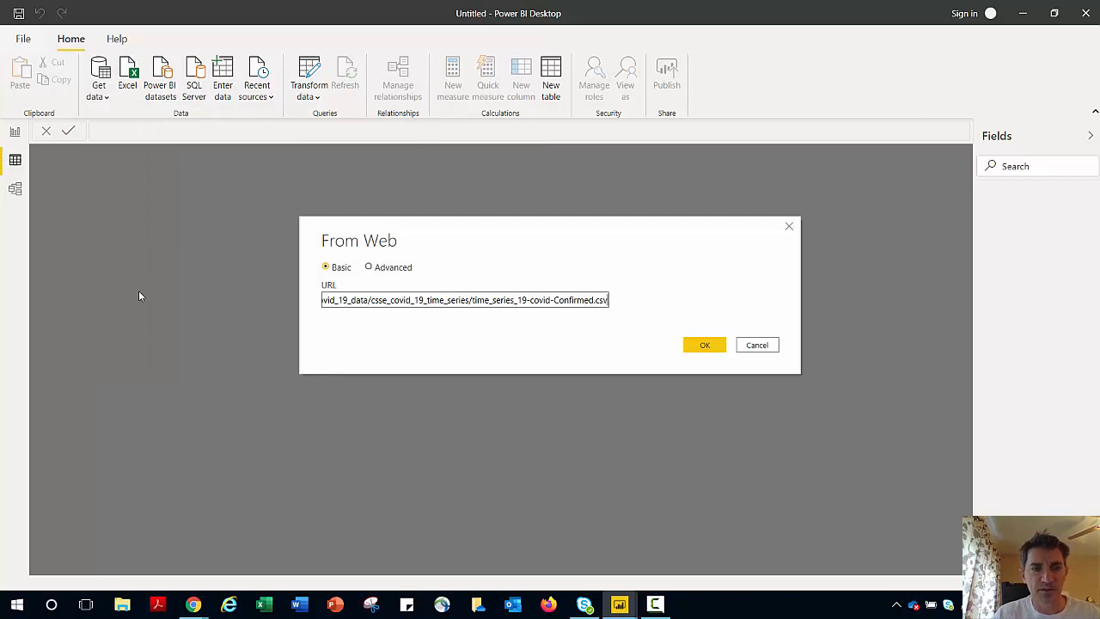
left_click(705, 345)
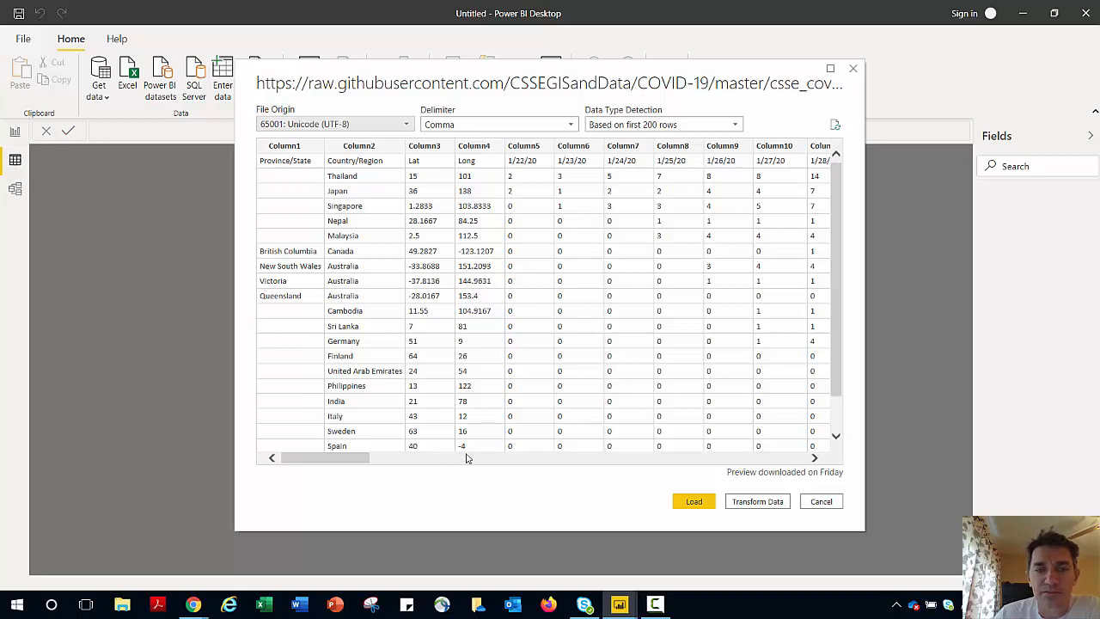
Look through the date columns in the CSV preview and open the data for transformation in Power Query Editor
left_click_drag(337, 457, 819, 498)
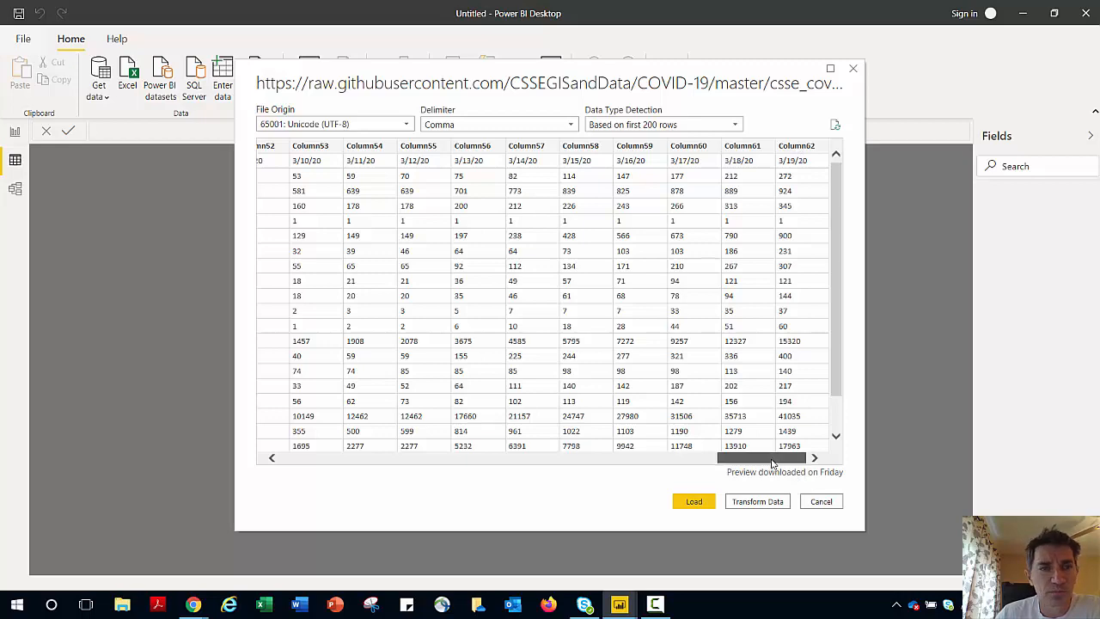
left_click_drag(772, 462, 756, 462)
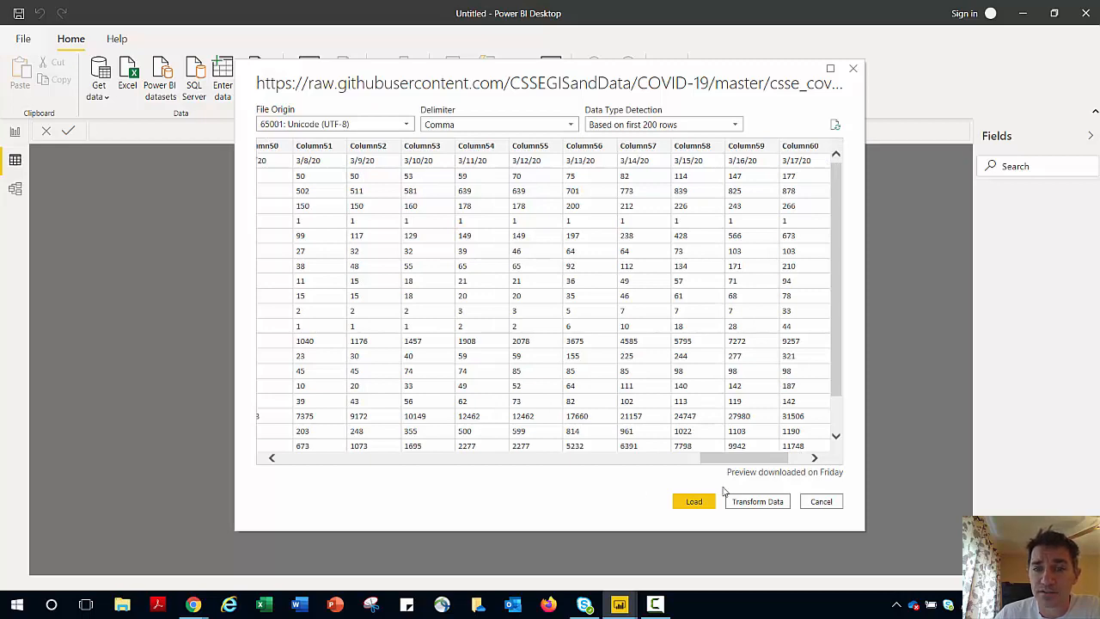
left_click_drag(736, 460, 274, 413)
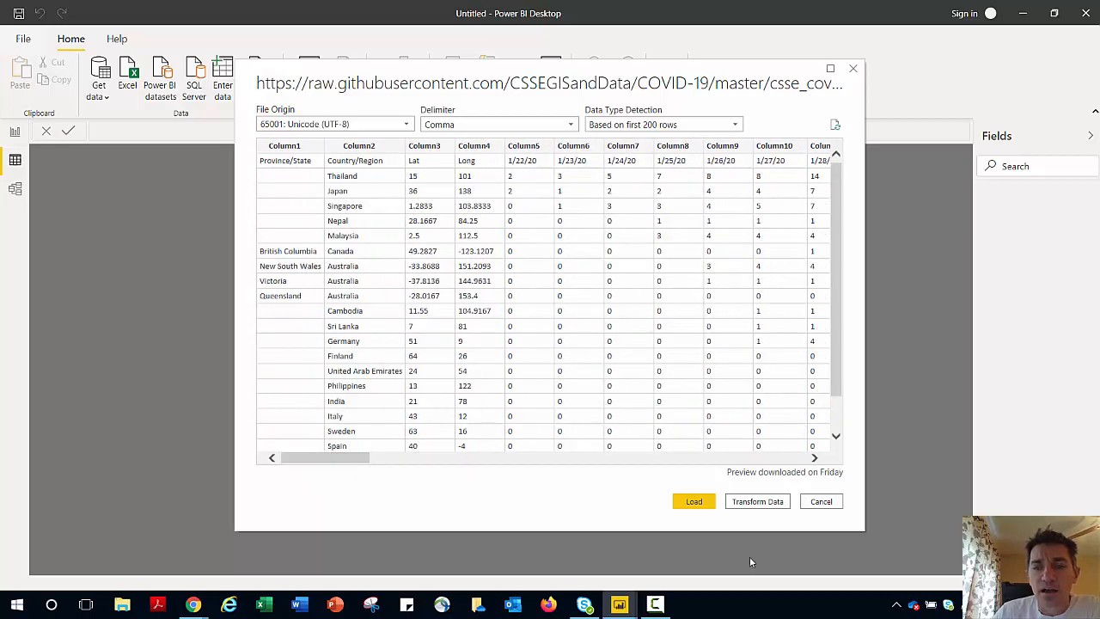
left_click(759, 504)
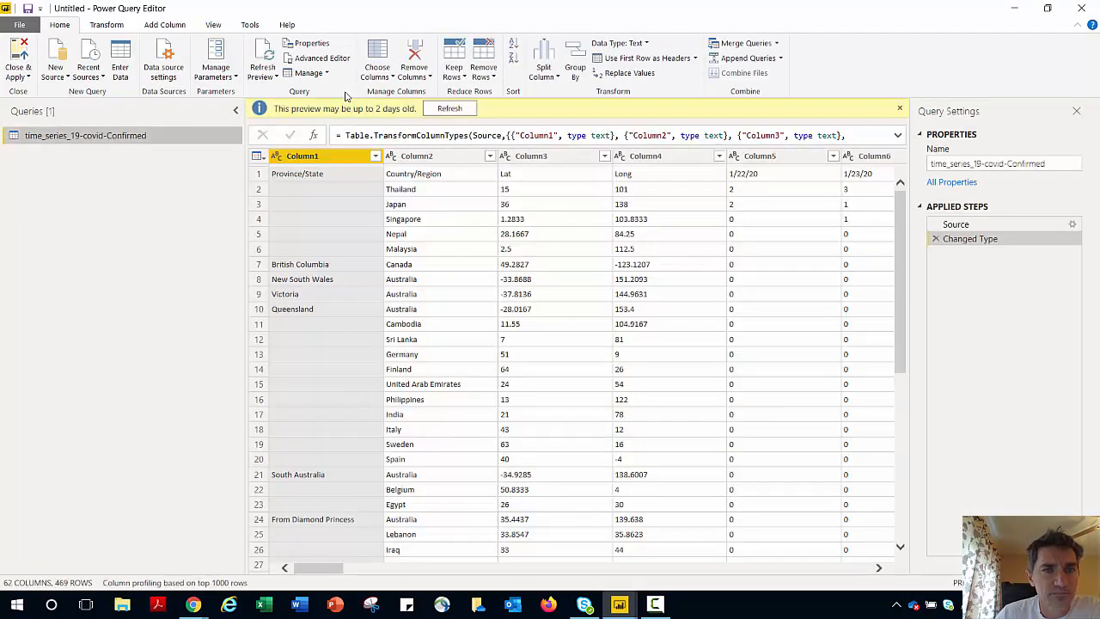
Examine the Long and 1/22/20 header cells and the Thailand row's values in the query table
left_click(678, 193)
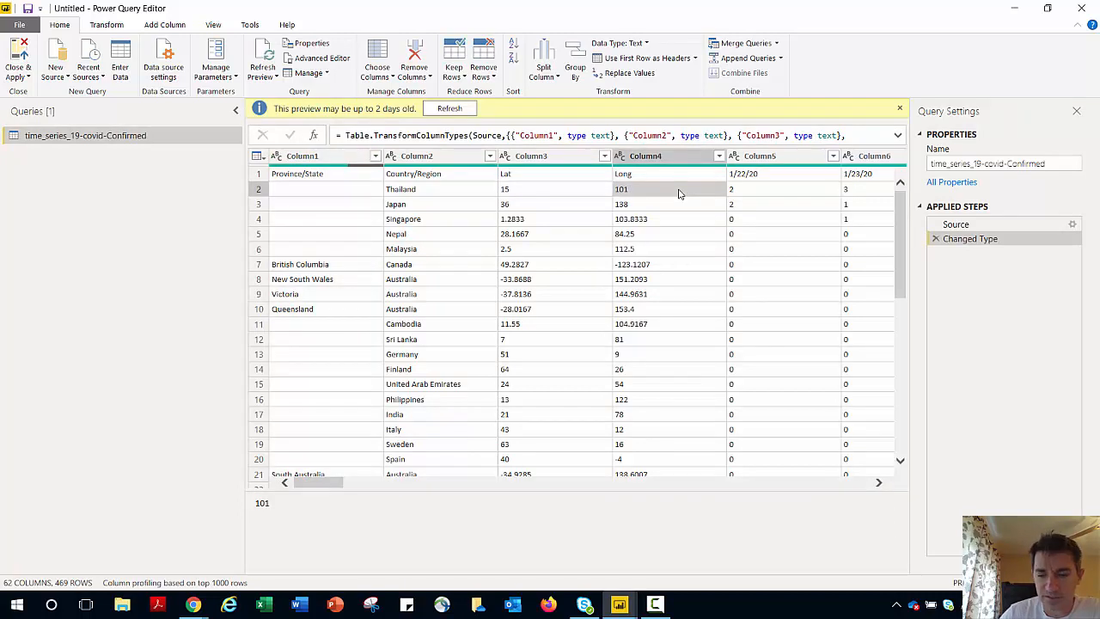
key("Up")
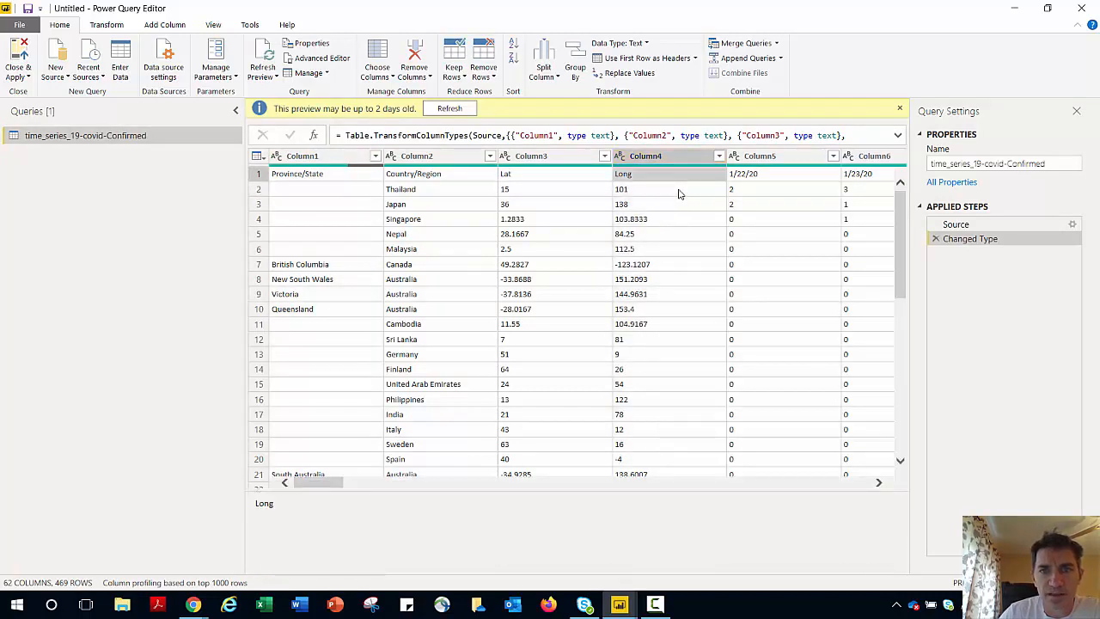
key("Right")
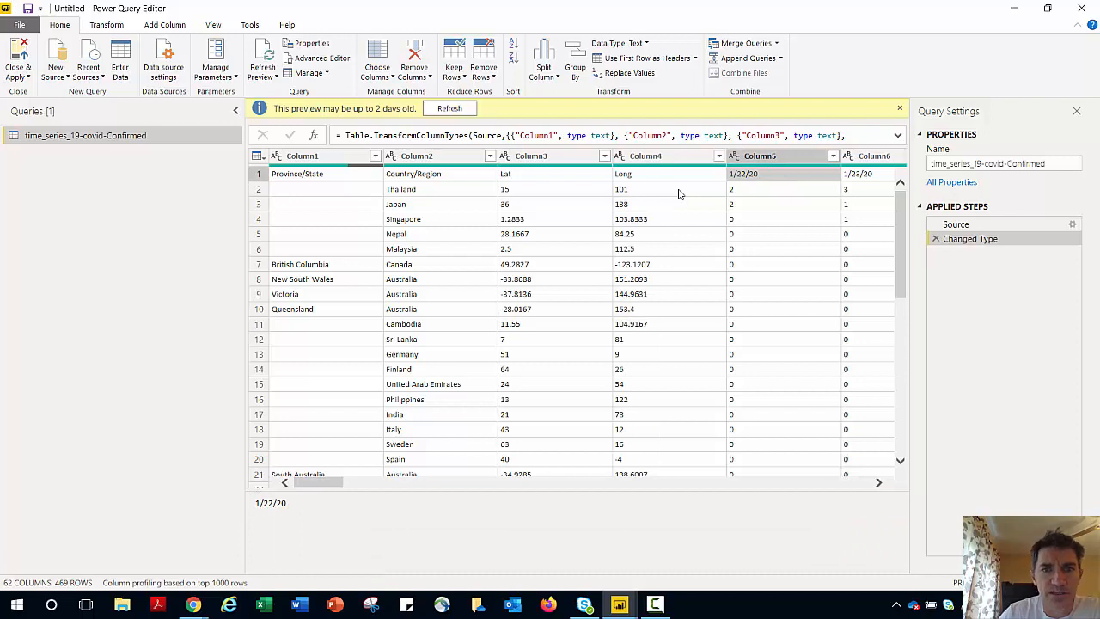
key("Down")
key("Right")
key("Left")
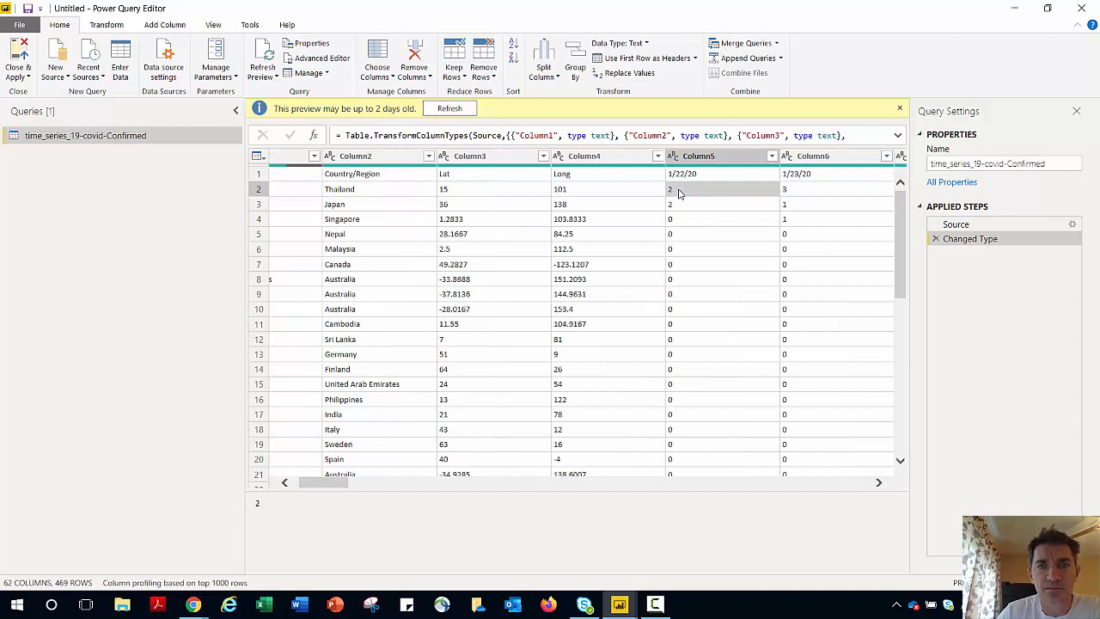
Examine the Thailand row's values under the 1/22/20, 1/23/20 and 1/24/20 headers and return to the first columns
key("Right")
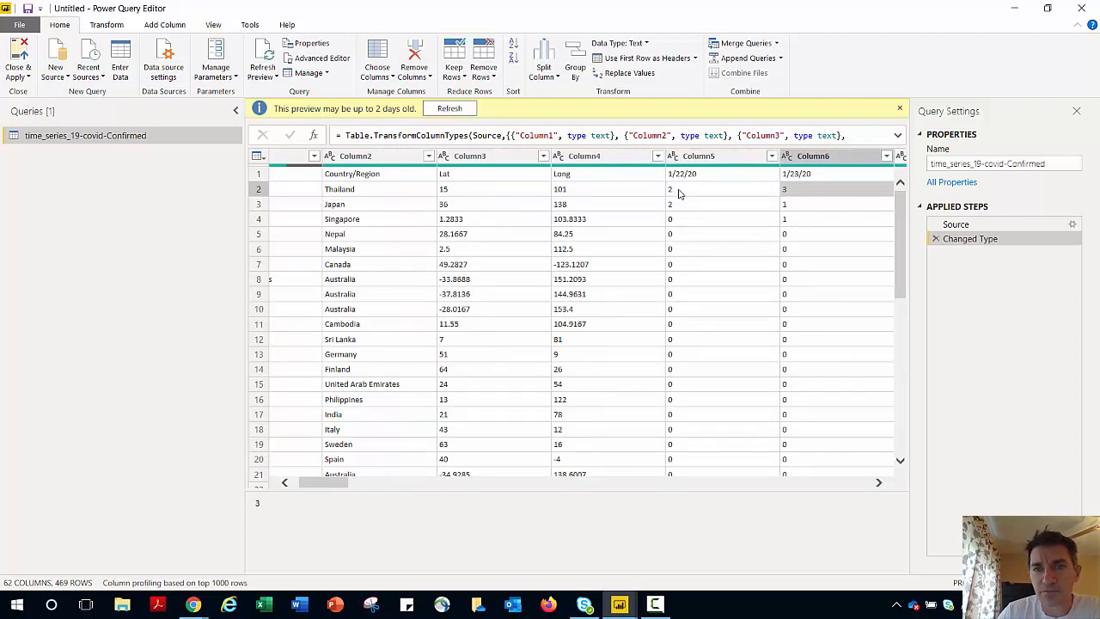
key("Right")
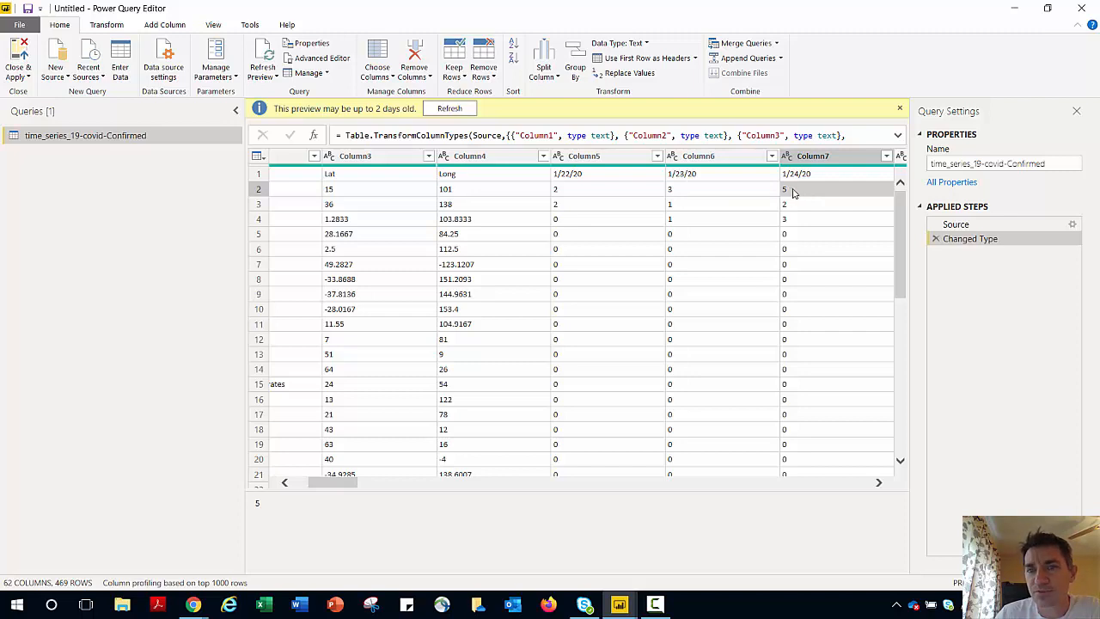
left_click(609, 192)
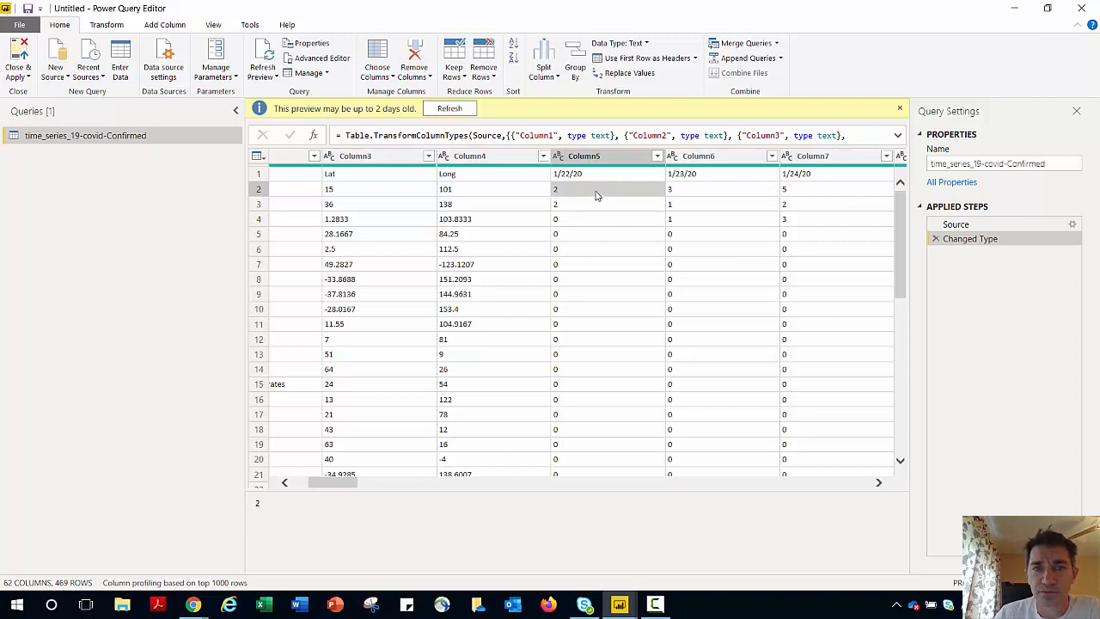
left_click(700, 197)
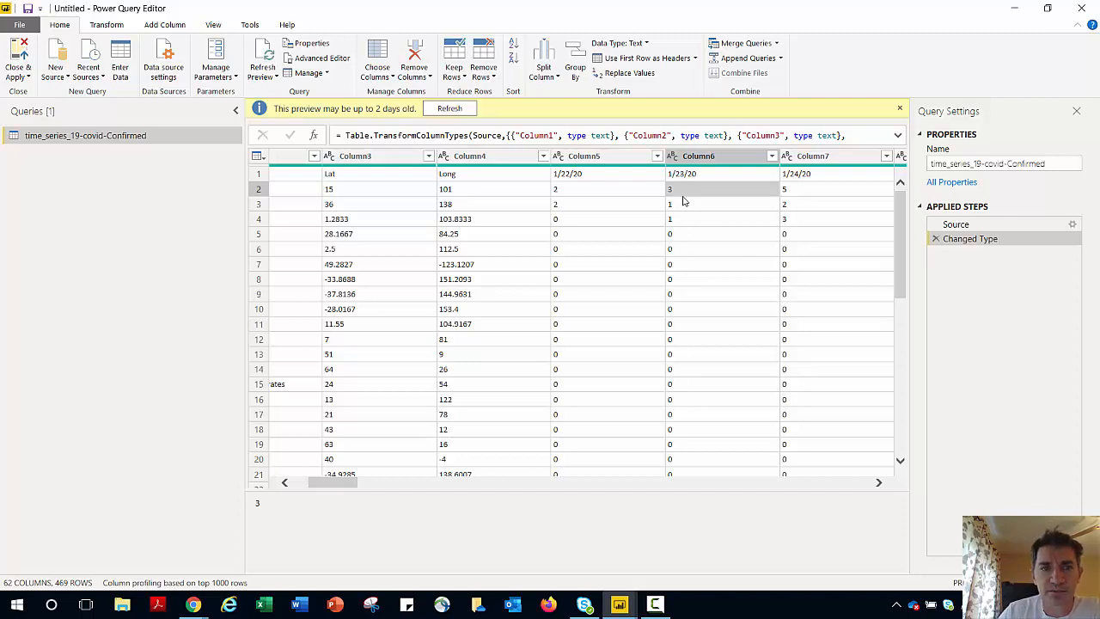
key("Left")
key("Left")
key("Left")
key("Left")
key("Left")
key("Left")
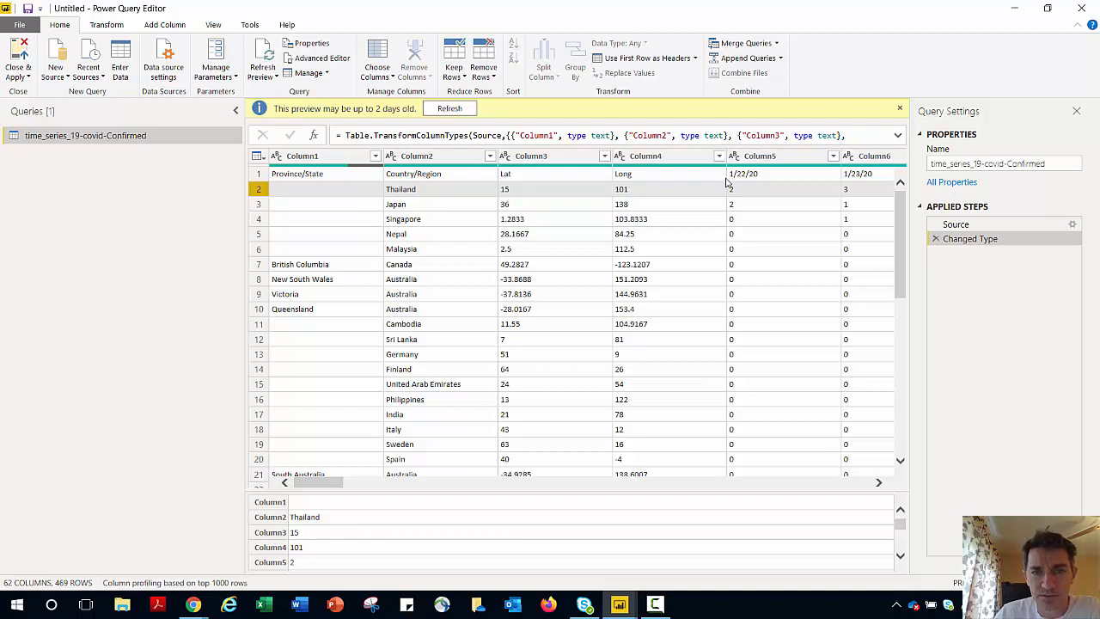
Check the Source and Changed Type steps of the query and promote the table's first row to column headers
left_click(987, 227)
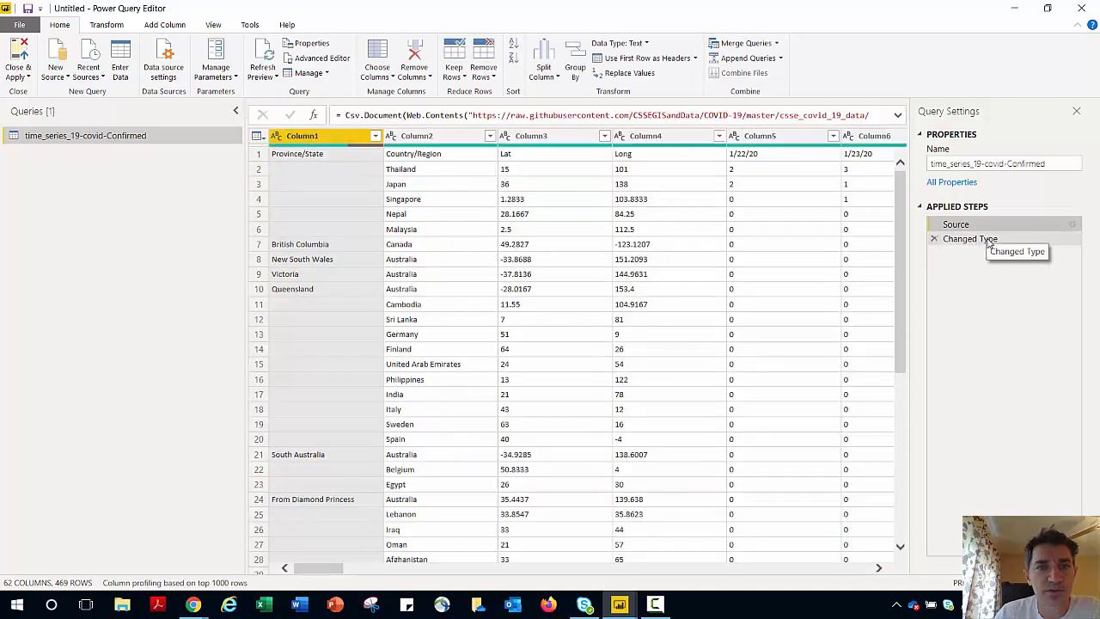
left_click(987, 240)
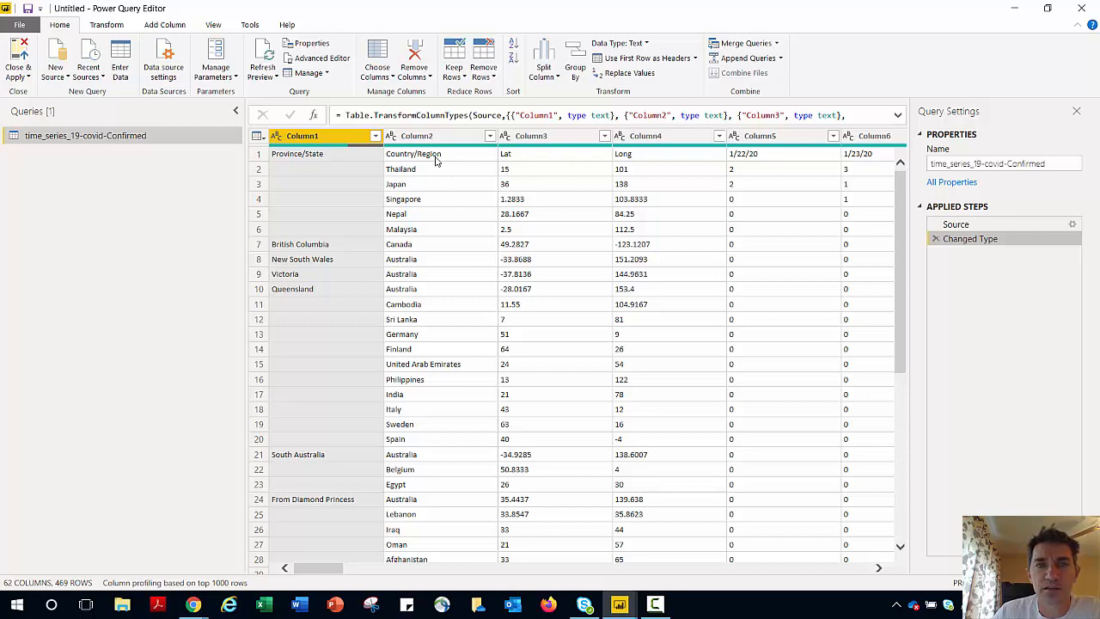
left_click(638, 62)
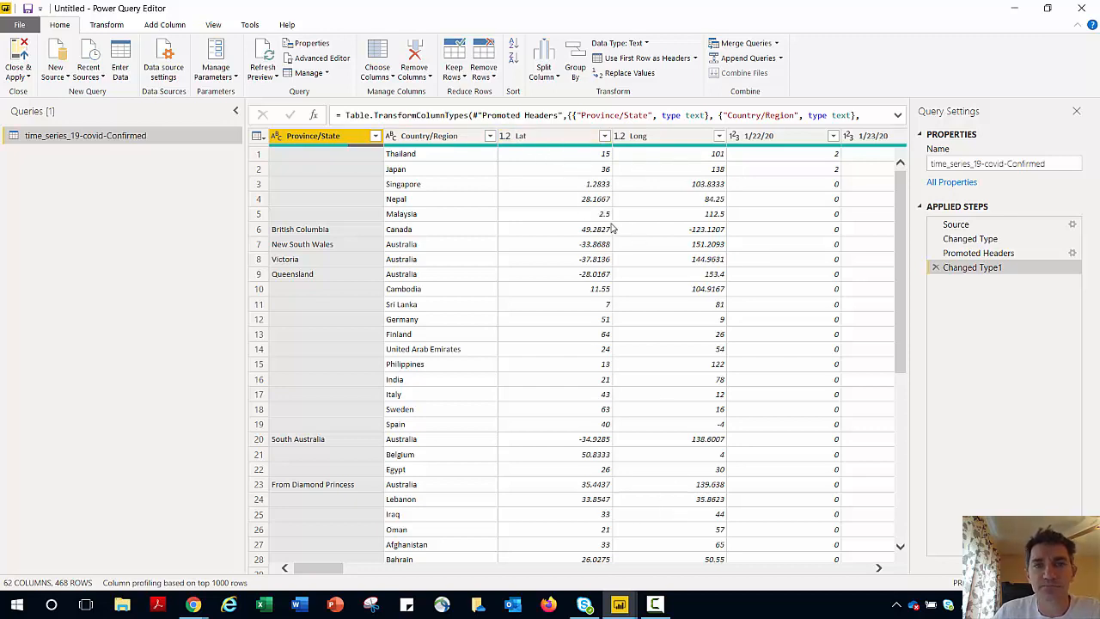
Select all the date columns from 1/22/20 through 3/19/20
left_click(767, 139)
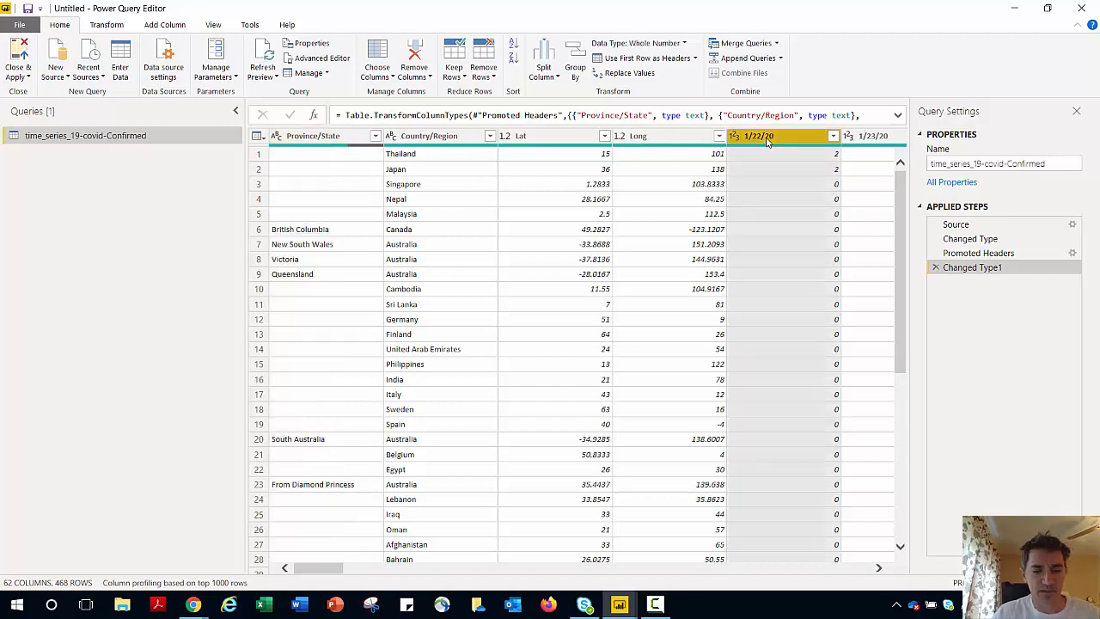
key("ctrl+shift+Right")
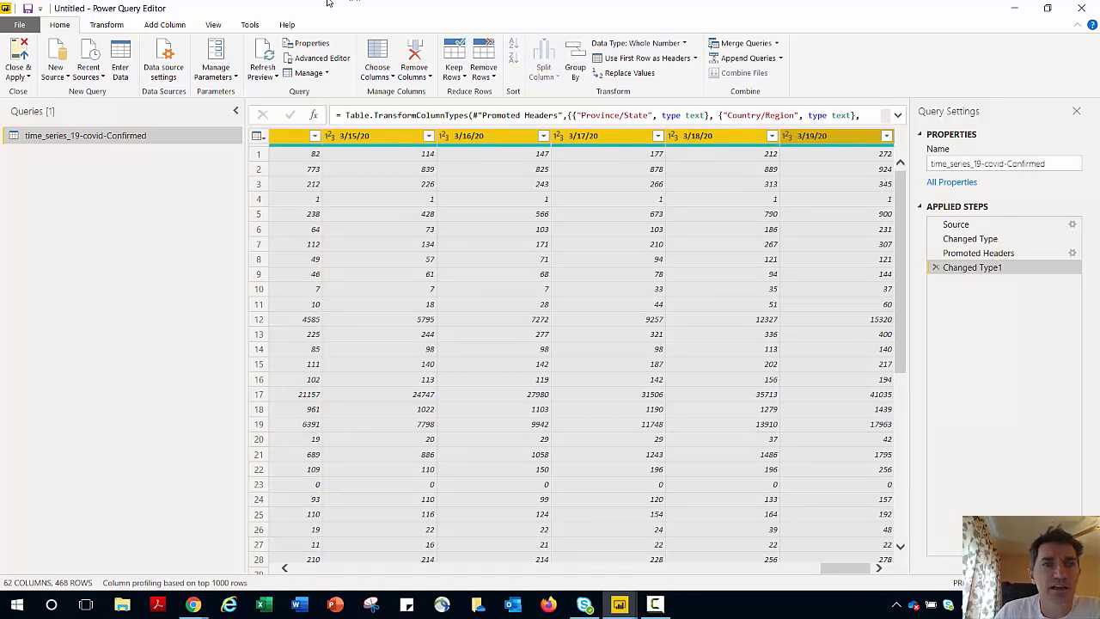
left_click(106, 24)
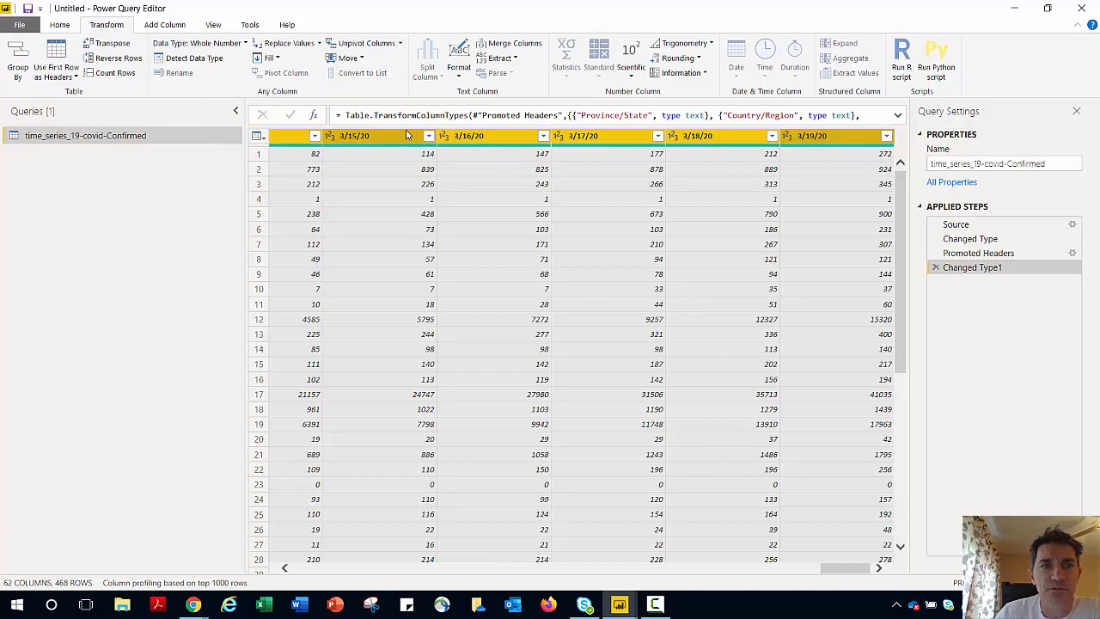
left_click_drag(833, 569, 310, 567)
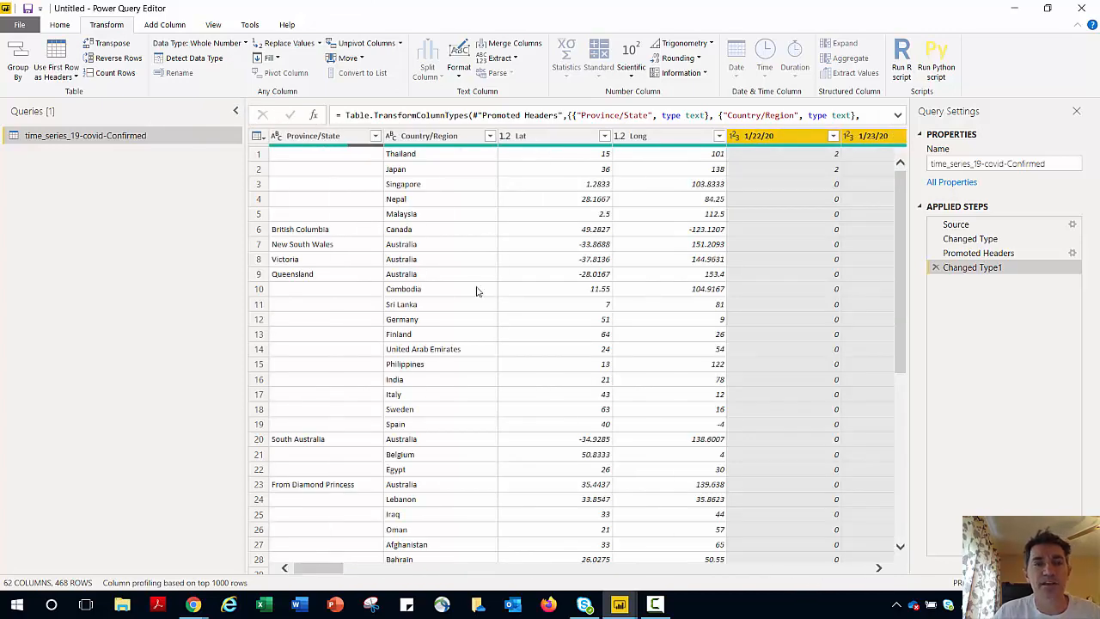
Unpivot all columns other than Province/State, Country/Region, Lat and Long
left_click(308, 137)
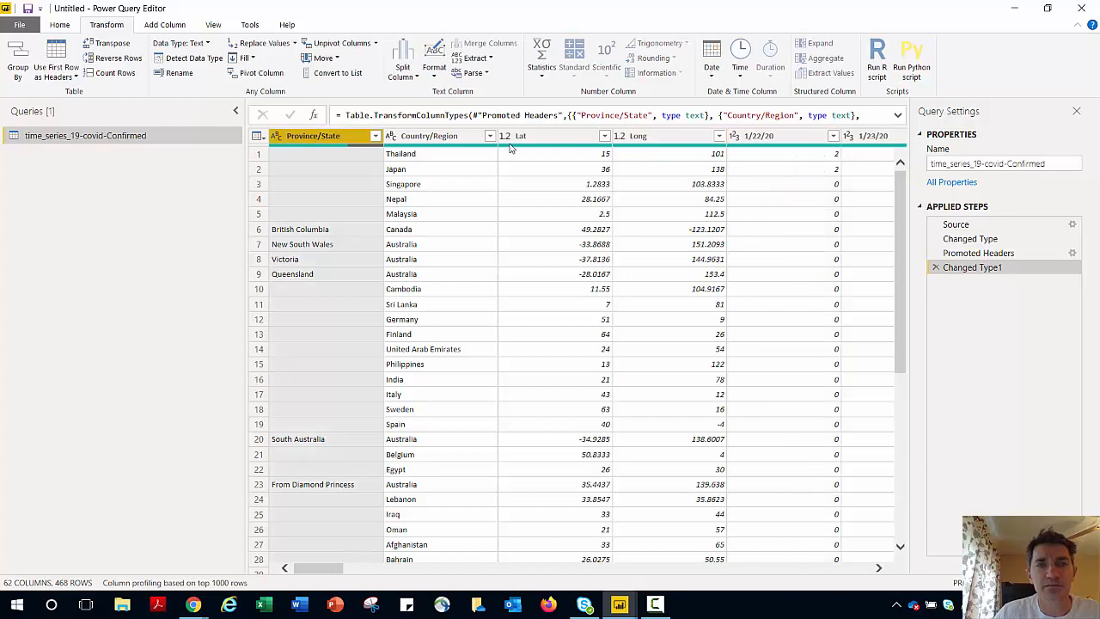
left_click(672, 140, "shift")
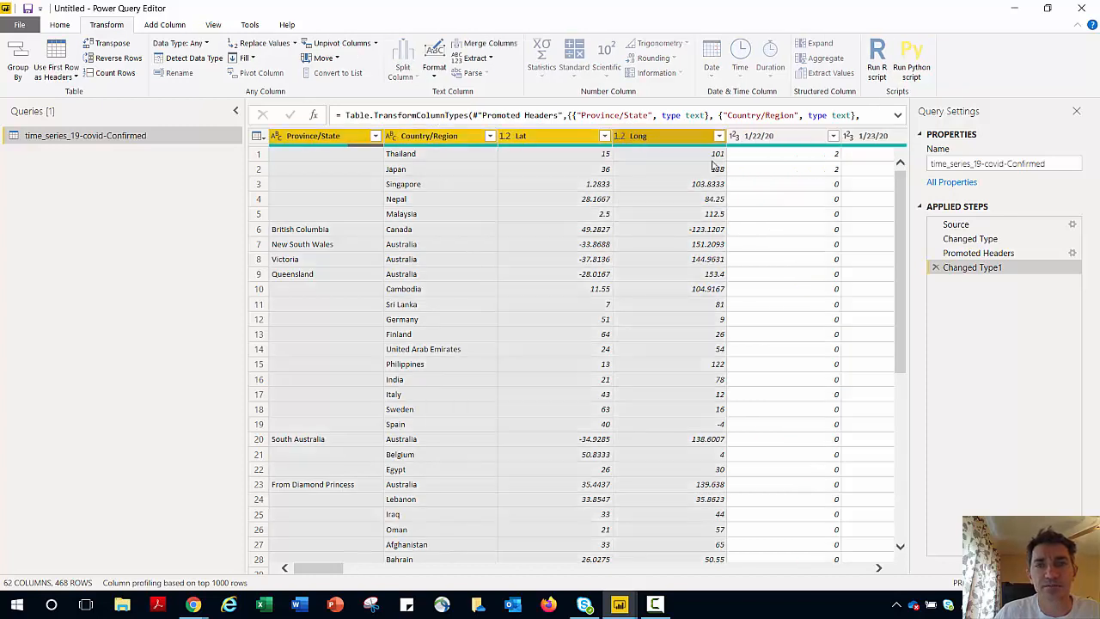
left_click(375, 44)
left_click(360, 74)
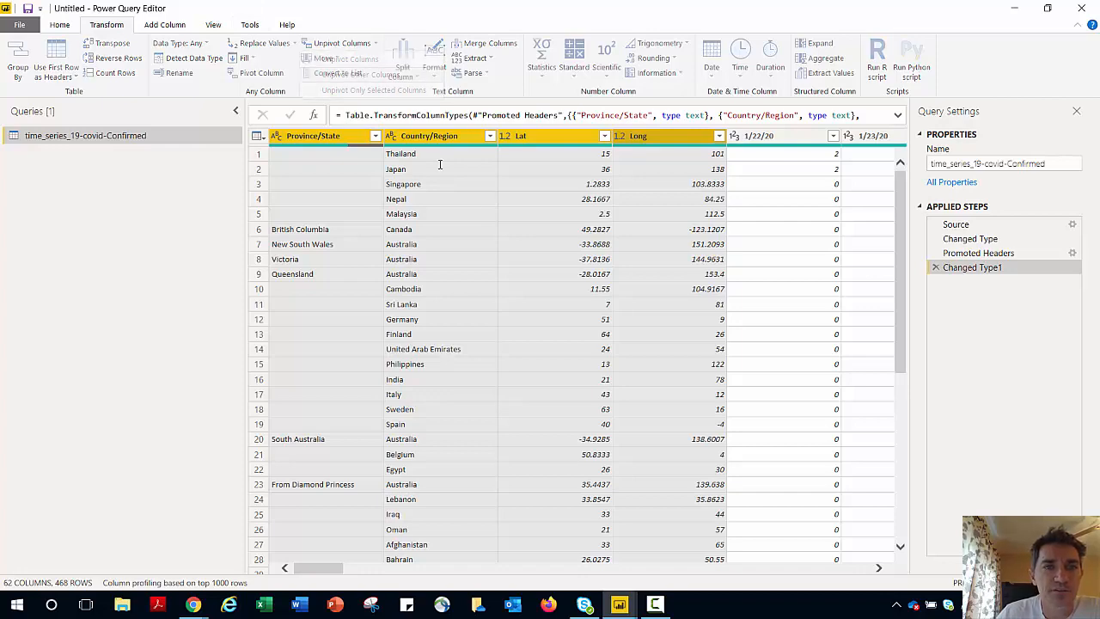
Examine Thailand's entries in the Attribute and Value columns of the unpivoted table, going up to the first row
left_click(760, 213)
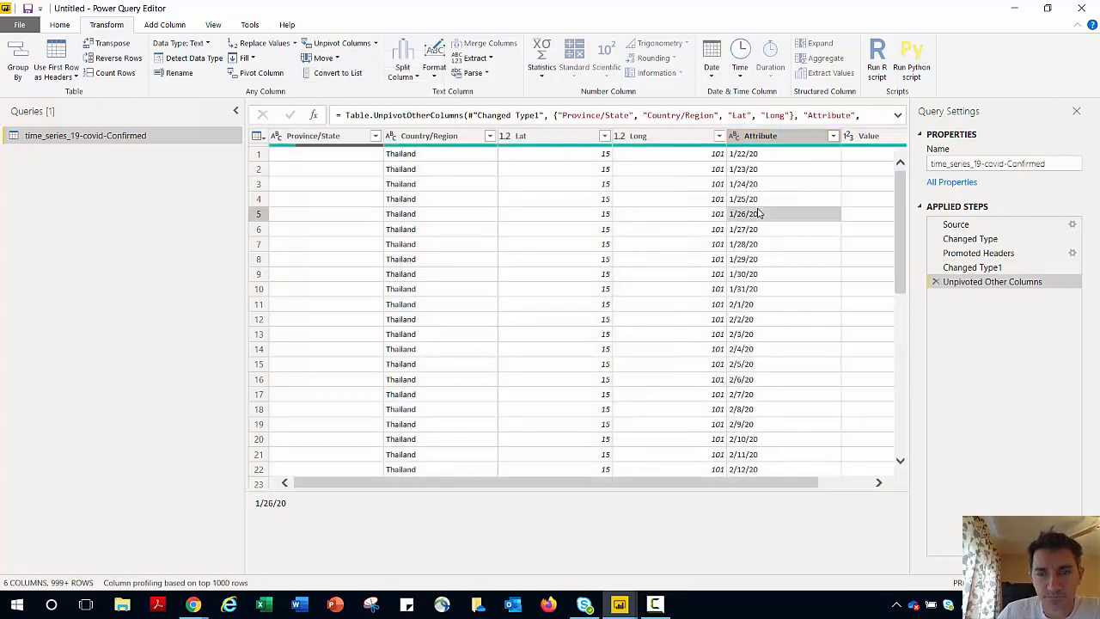
key("Right")
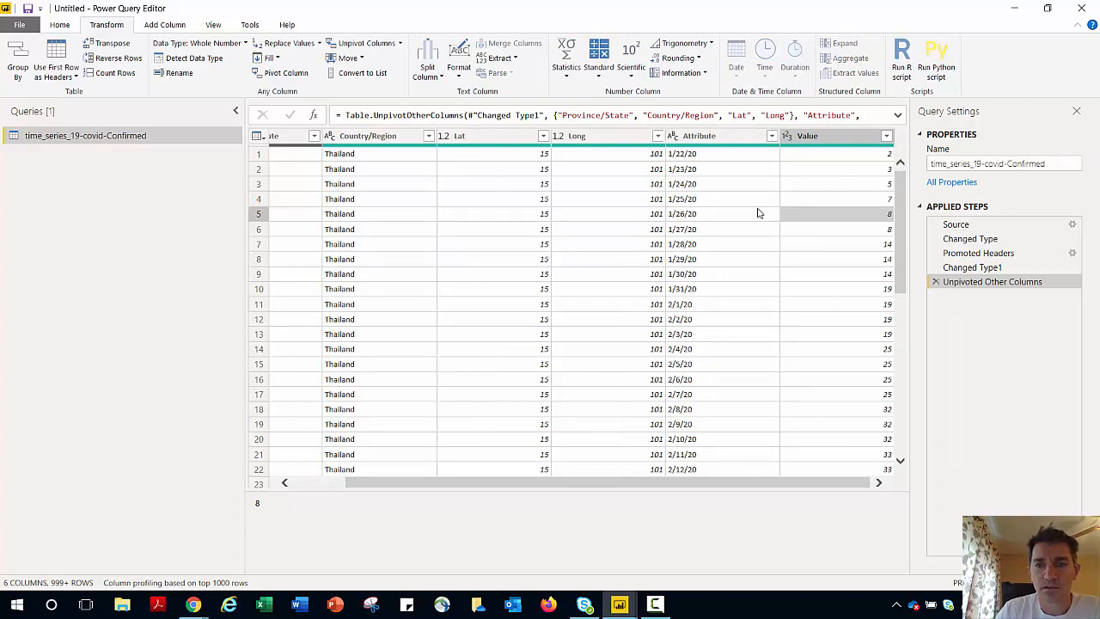
key("Up")
key("Up")
key("Up")
key("Up")
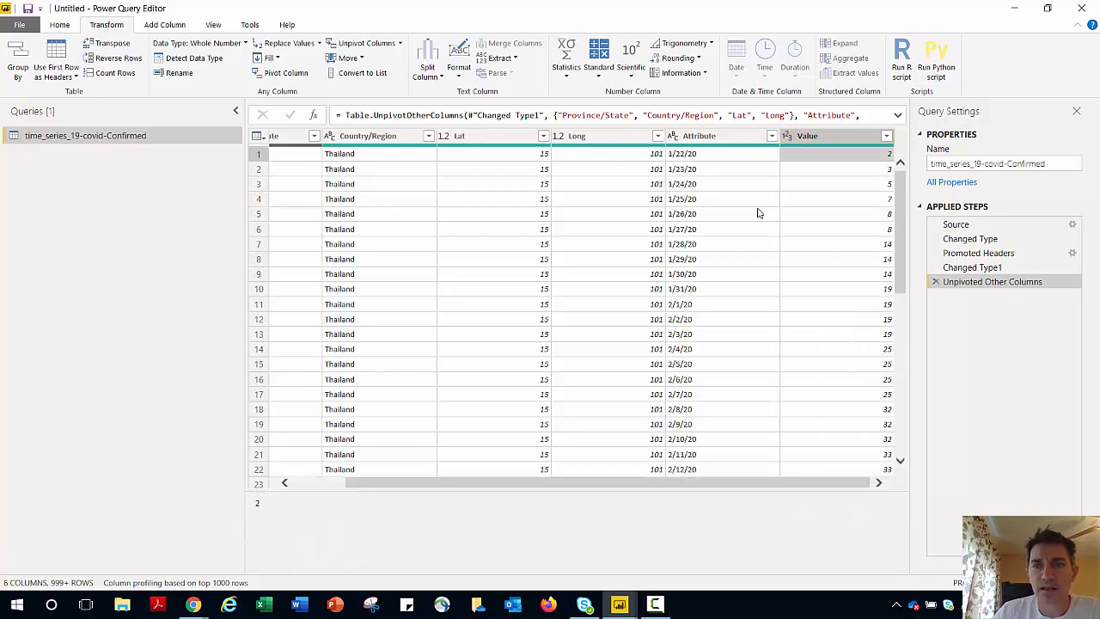
Review the Source step's CSV settings without changing them, and set its Columns argument to null in the formula
left_click(961, 227)
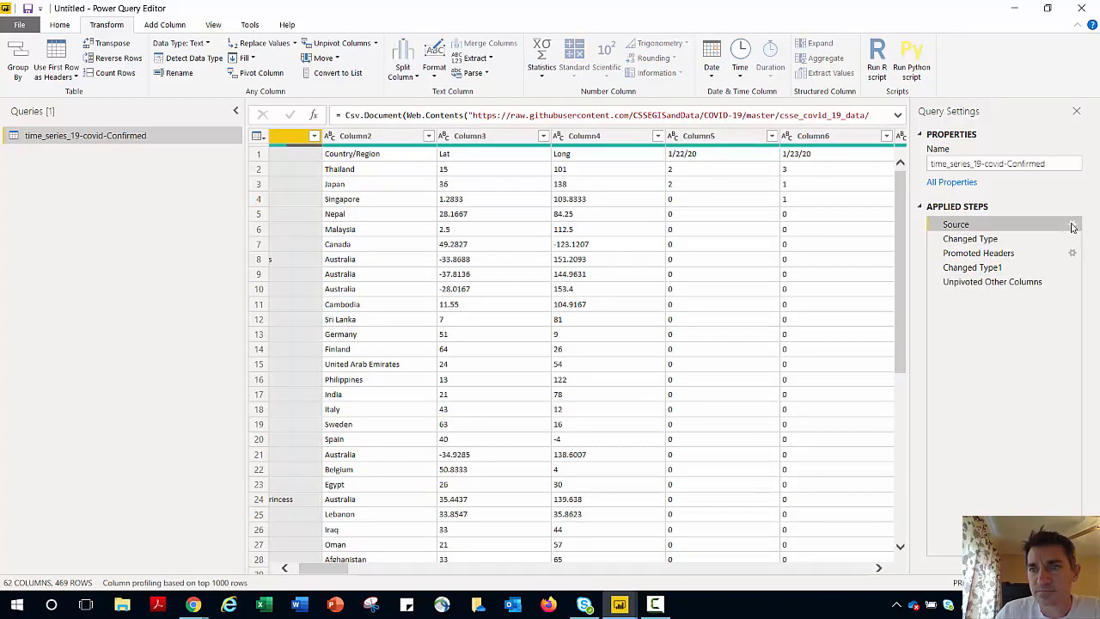
double_click(958, 226)
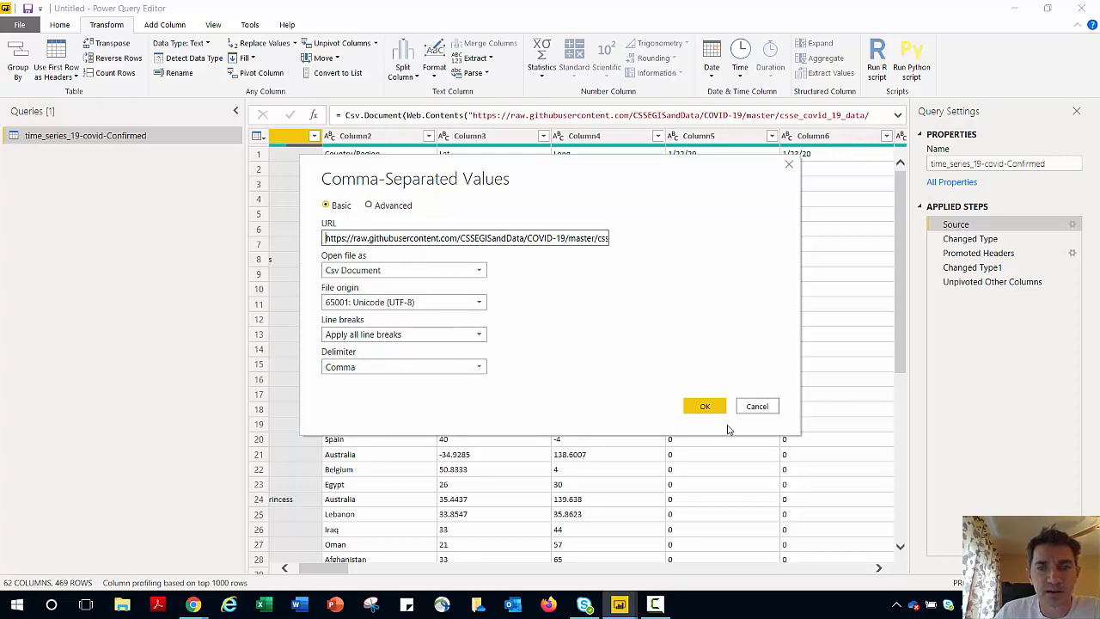
left_click(757, 406)
left_click(898, 114)
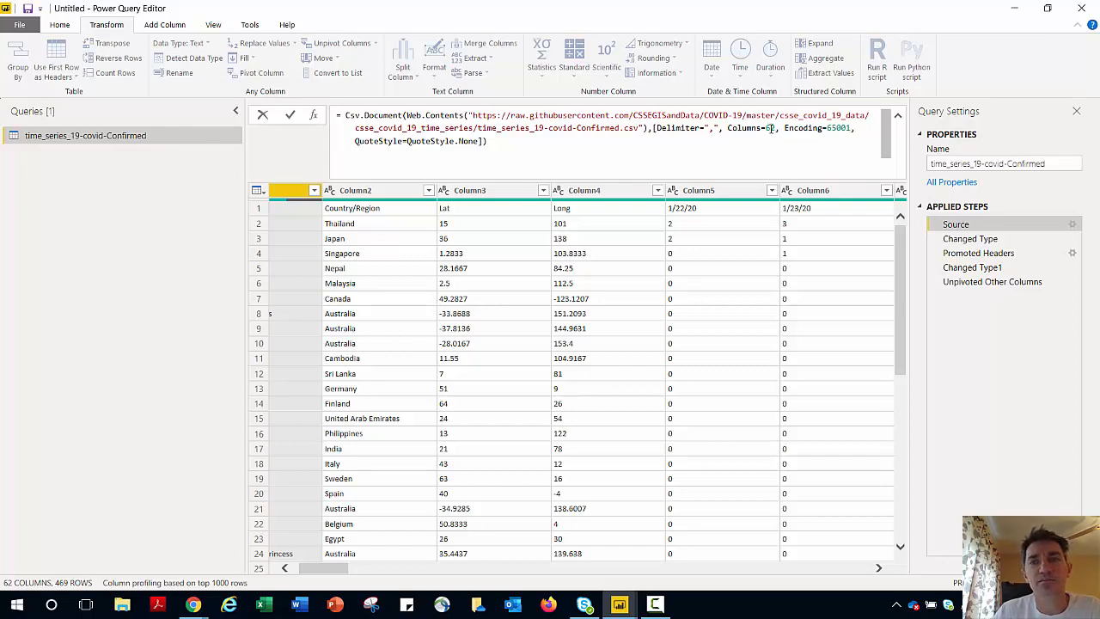
left_click(770, 128)
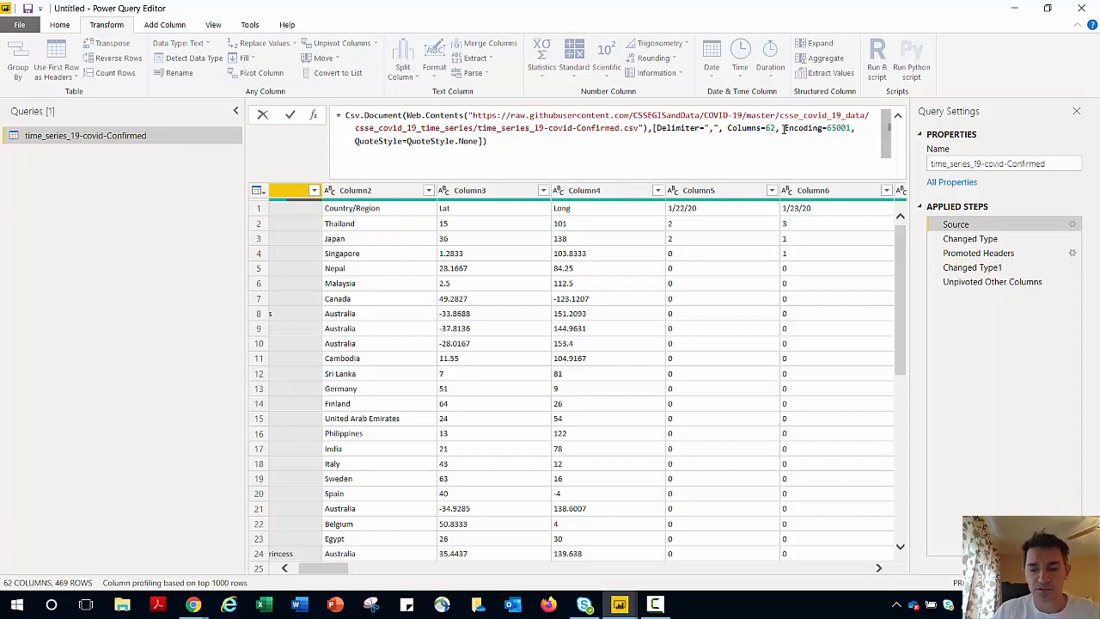
key("shift+Right")
key("shift+Right")
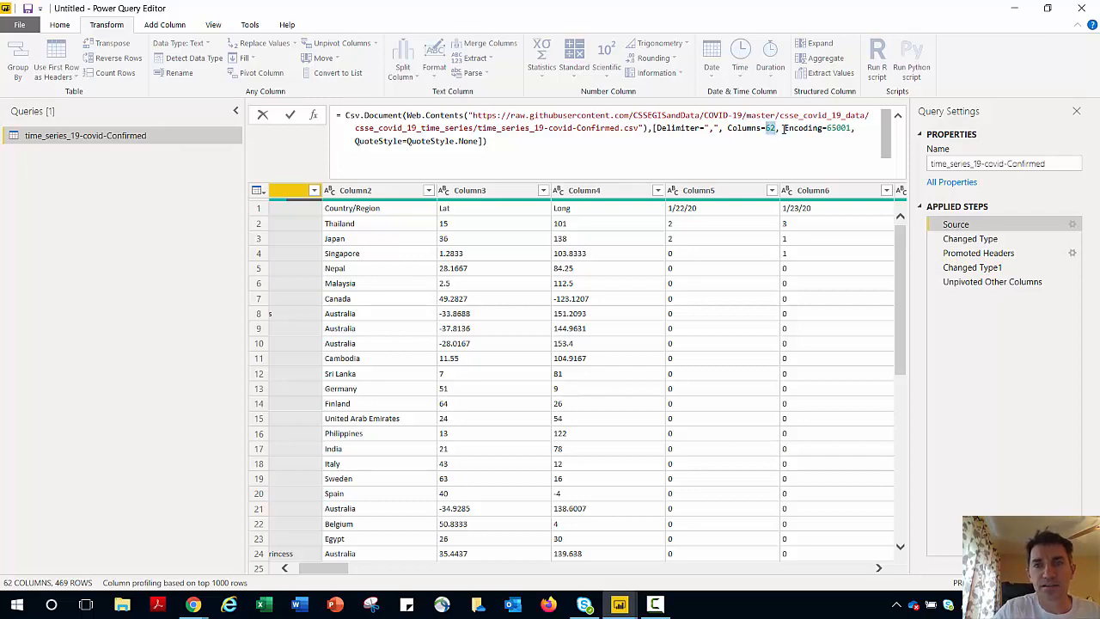
type("null")
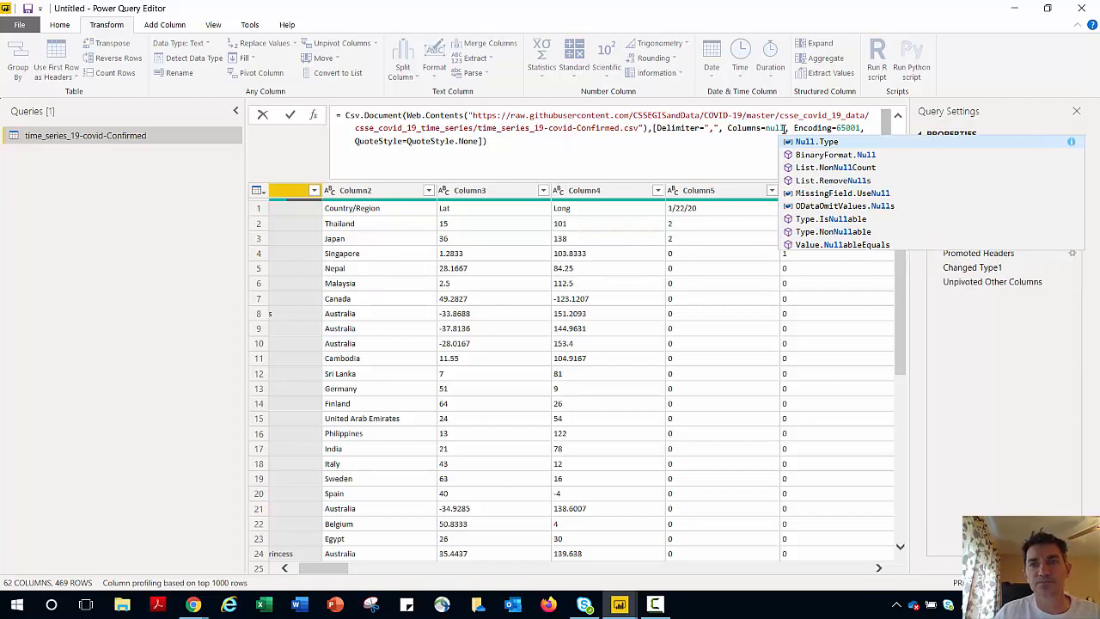
left_click(506, 146)
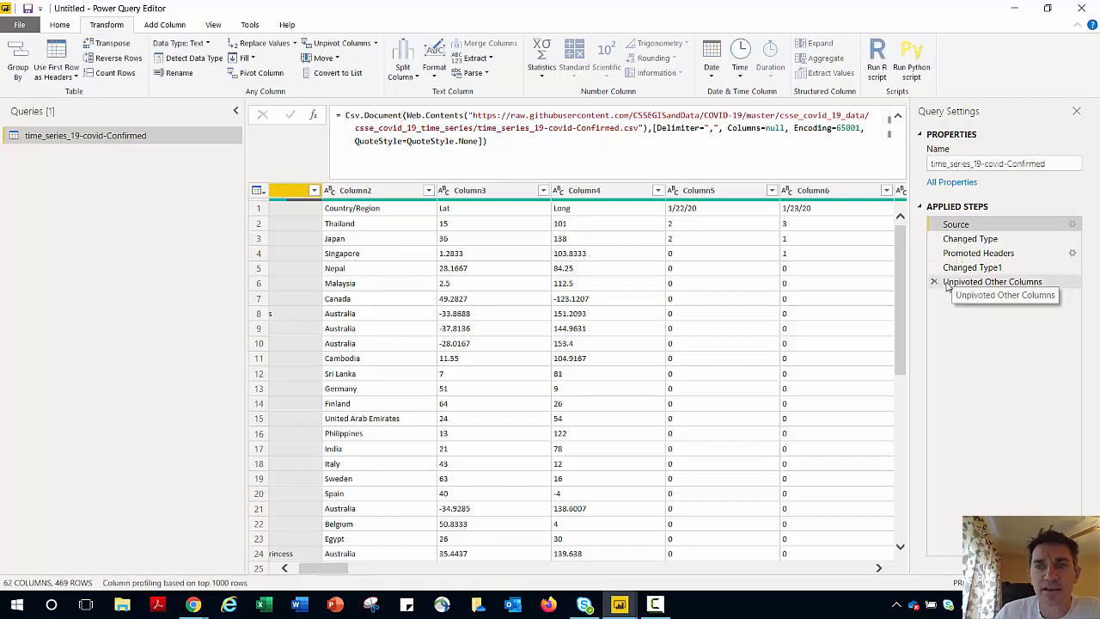
Check the last date columns of the table at the Changed Type step
left_click(955, 241)
left_click(955, 241)
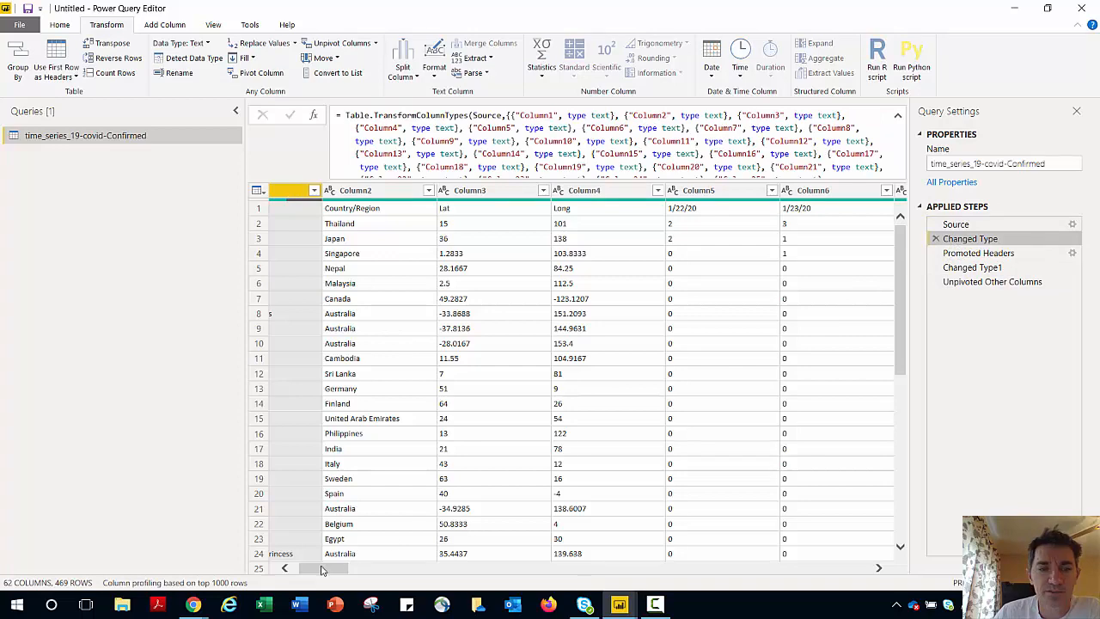
left_click_drag(324, 569, 846, 569)
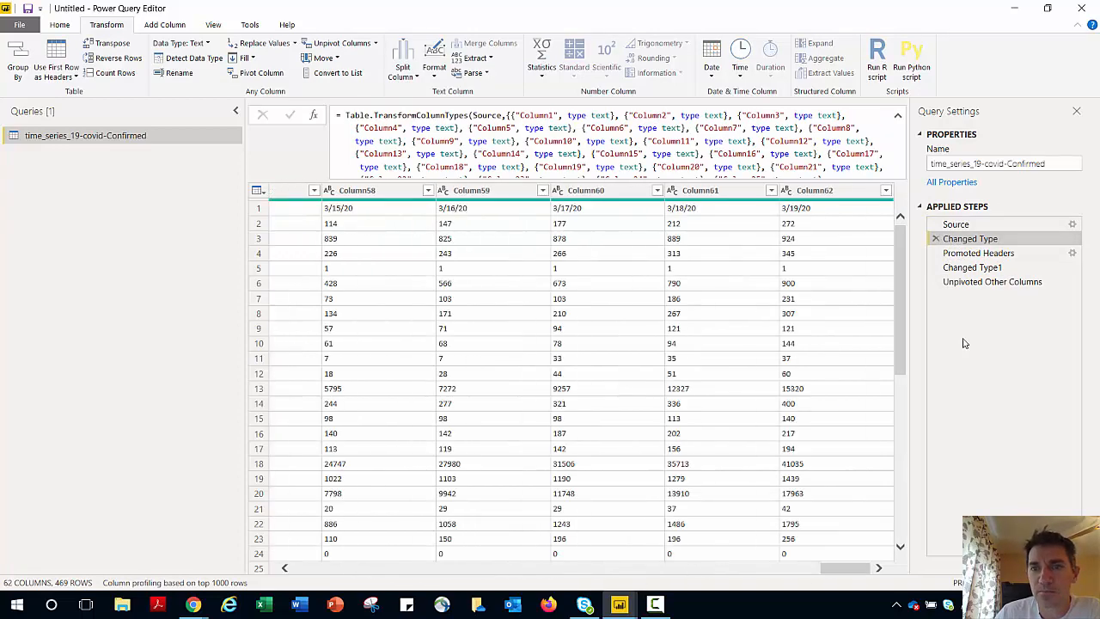
Return to the Unpivoted Other Columns step and rename the Attribute column to Date
left_click(992, 285)
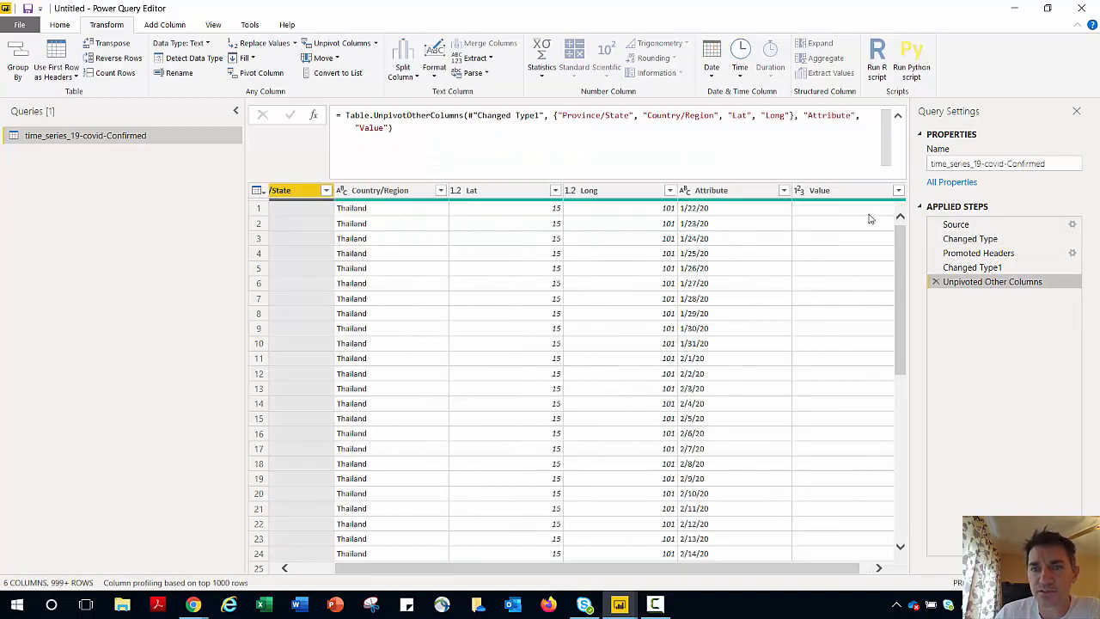
left_click_drag(764, 568, 812, 573)
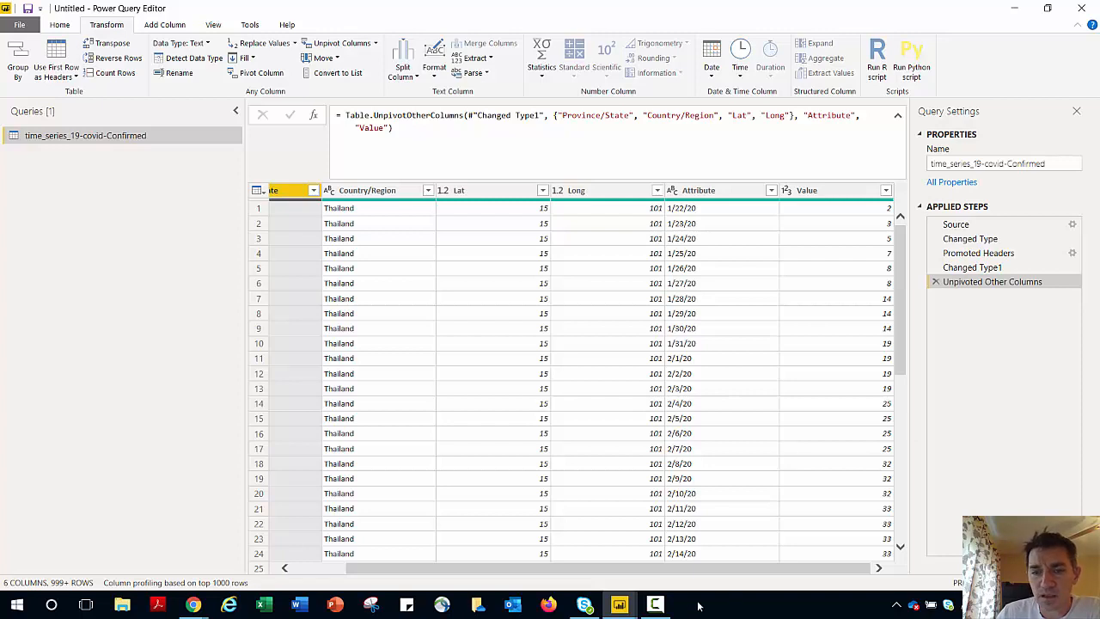
left_click(712, 190)
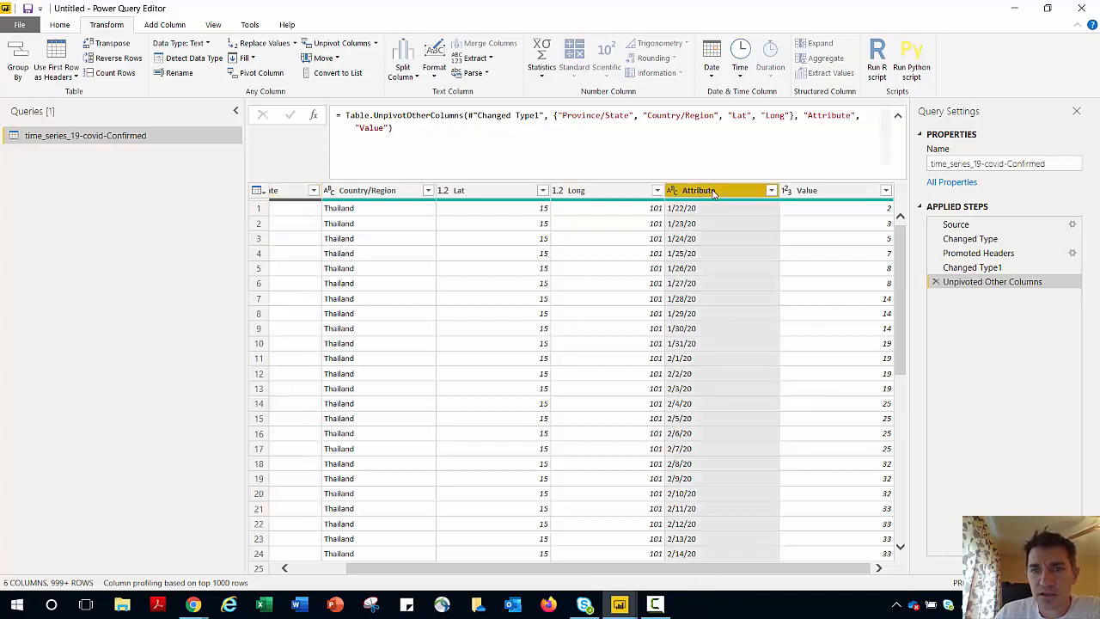
double_click(712, 190)
type("D")
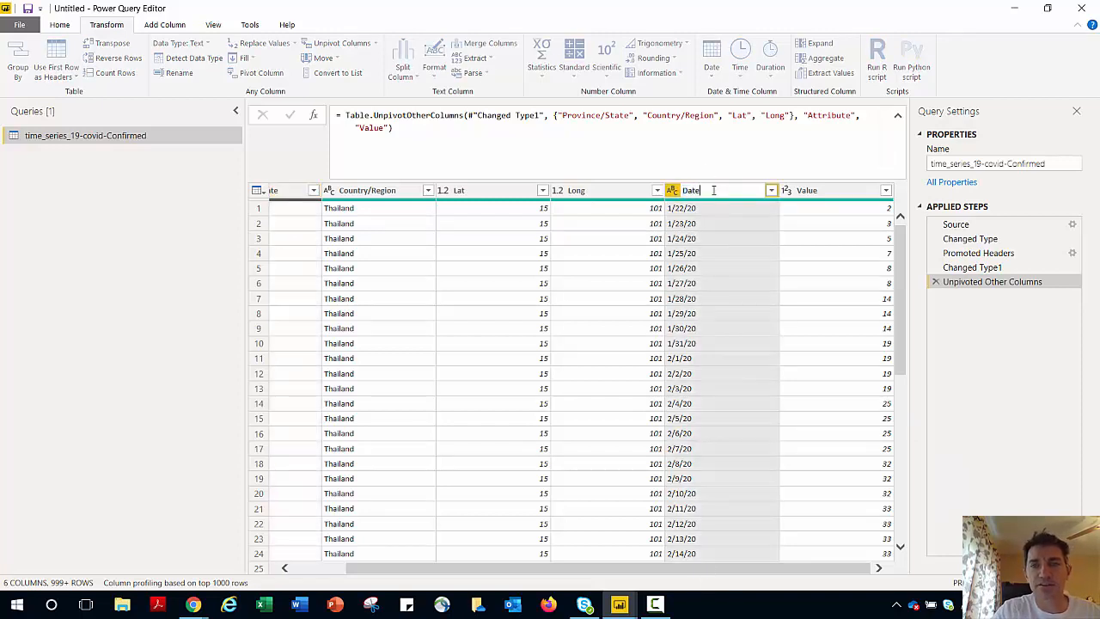
type("ate")
key("Return")
Change the data type of the Date column to Date
right_click(713, 191)
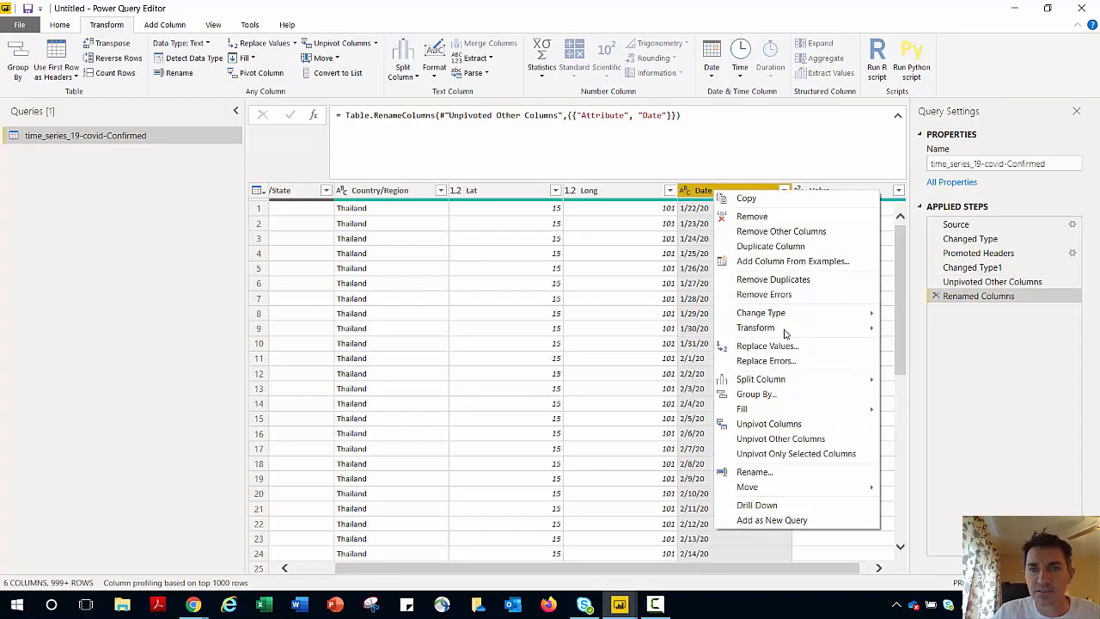
mouse_move(785, 317)
left_click(912, 391)
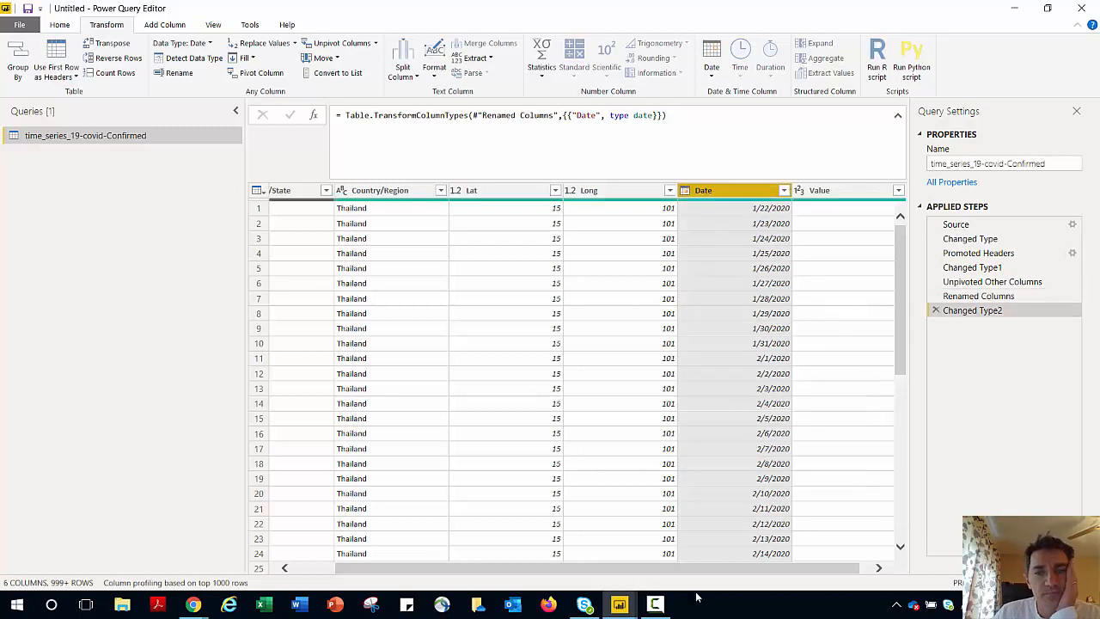
left_click_drag(715, 569, 822, 543)
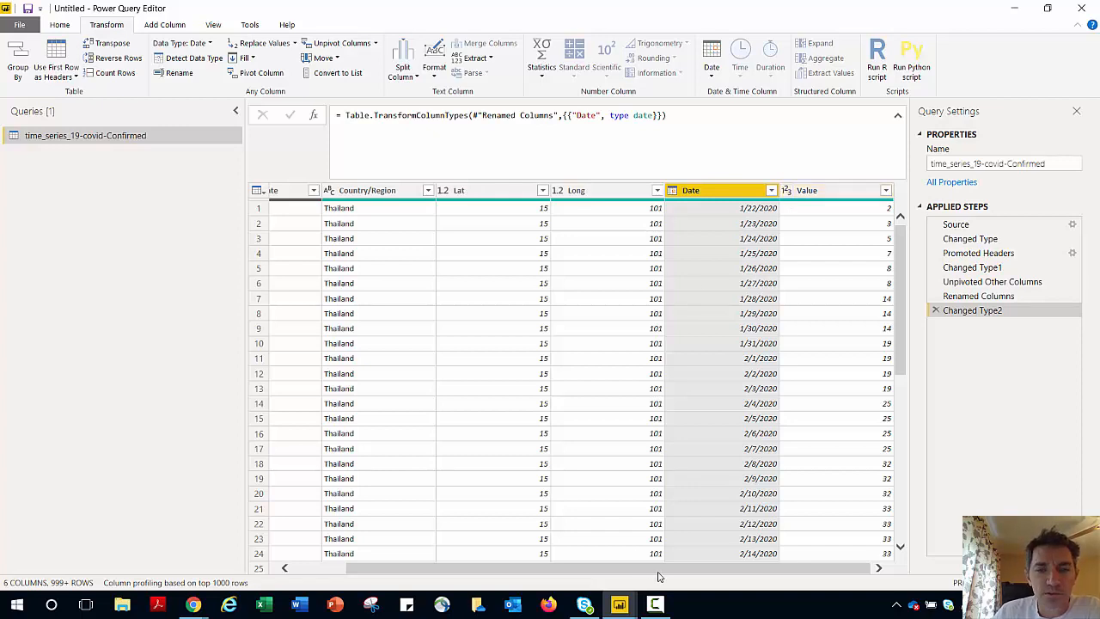
left_click_drag(657, 570, 473, 576)
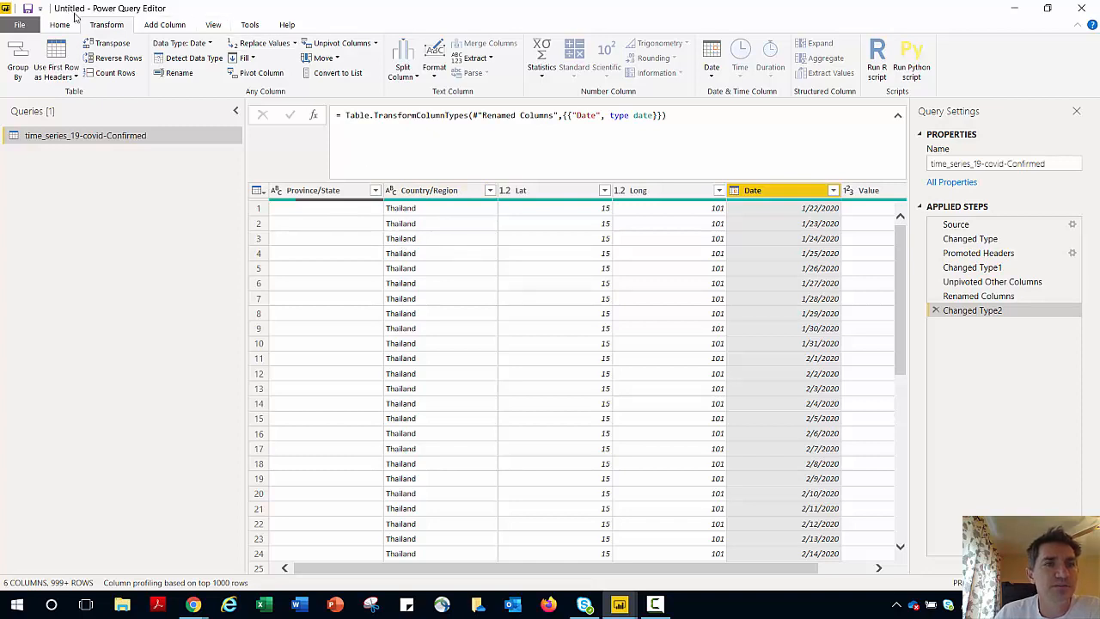
Start a new conditional column and name it Province_State
left_click(170, 27)
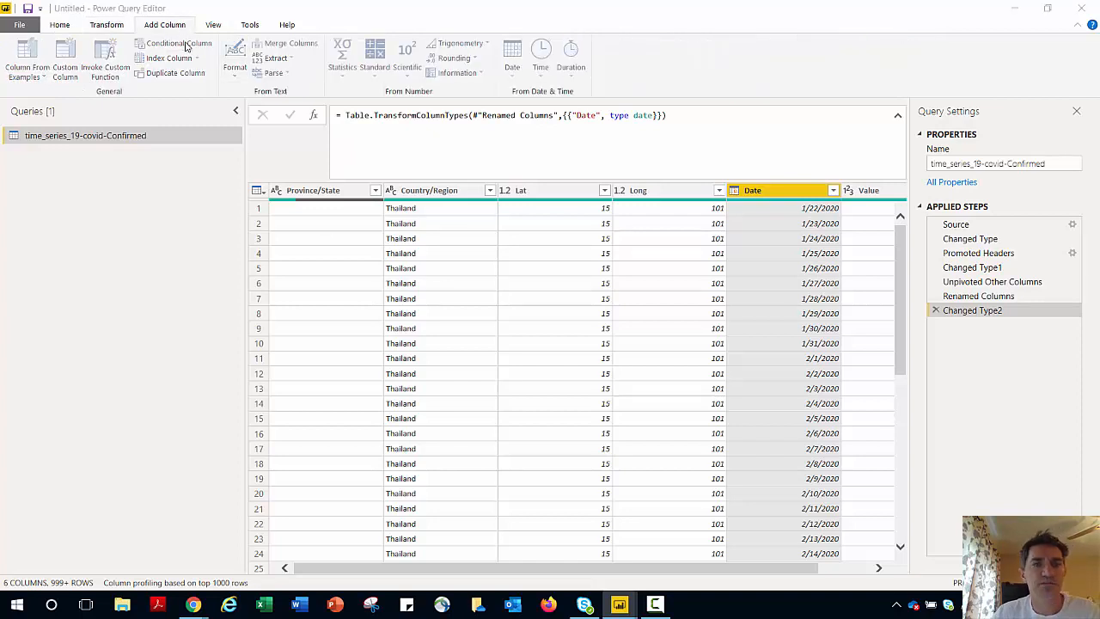
left_click(180, 44)
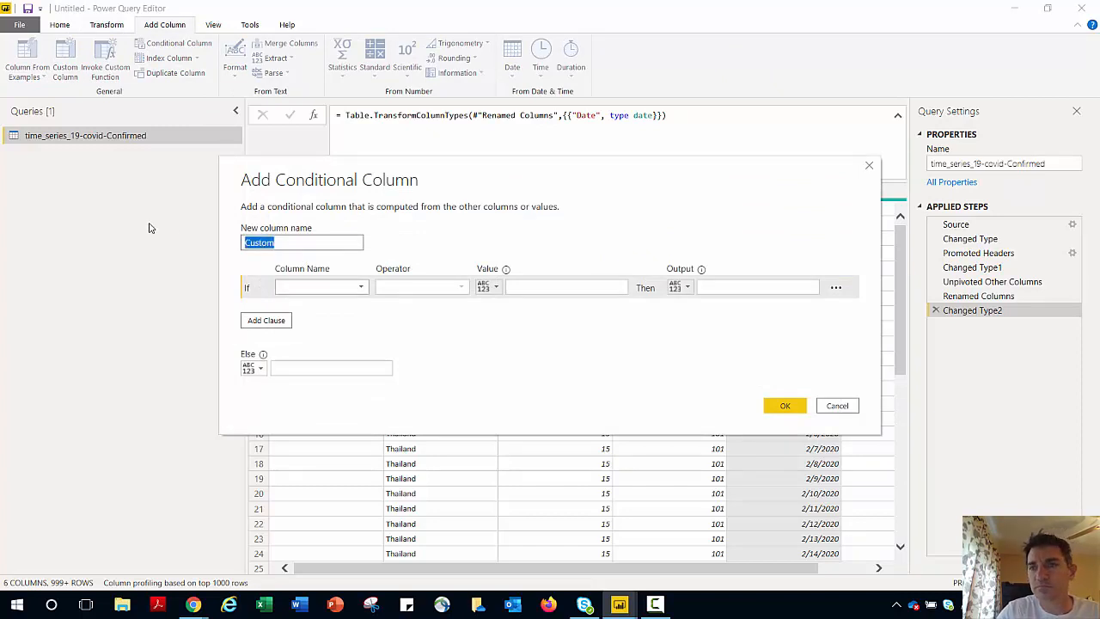
type("Province")
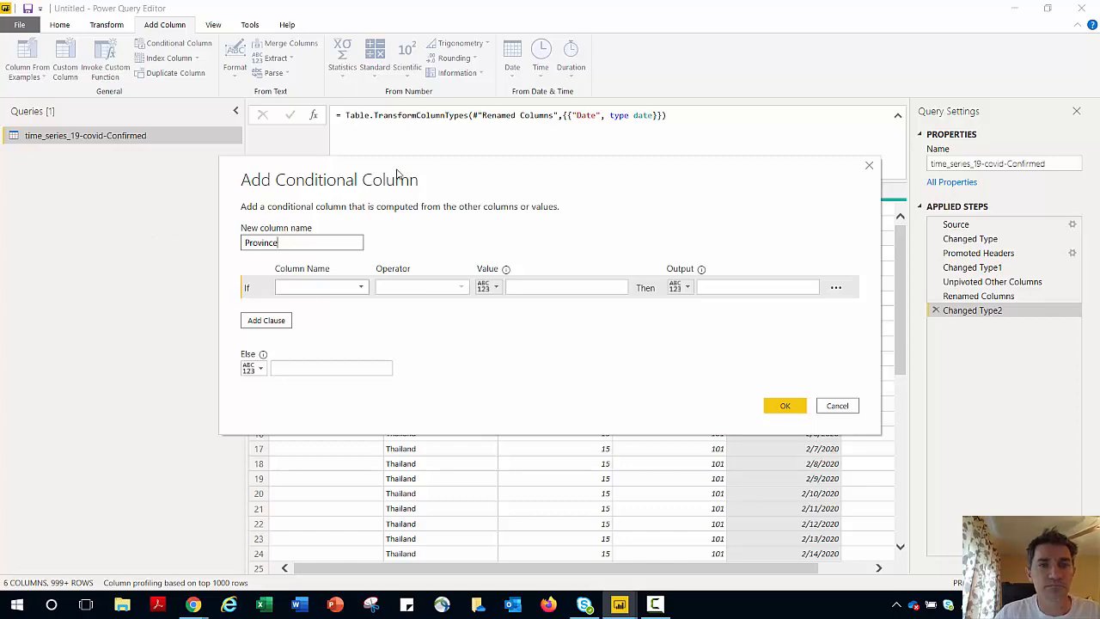
left_click_drag(400, 176, 432, 245)
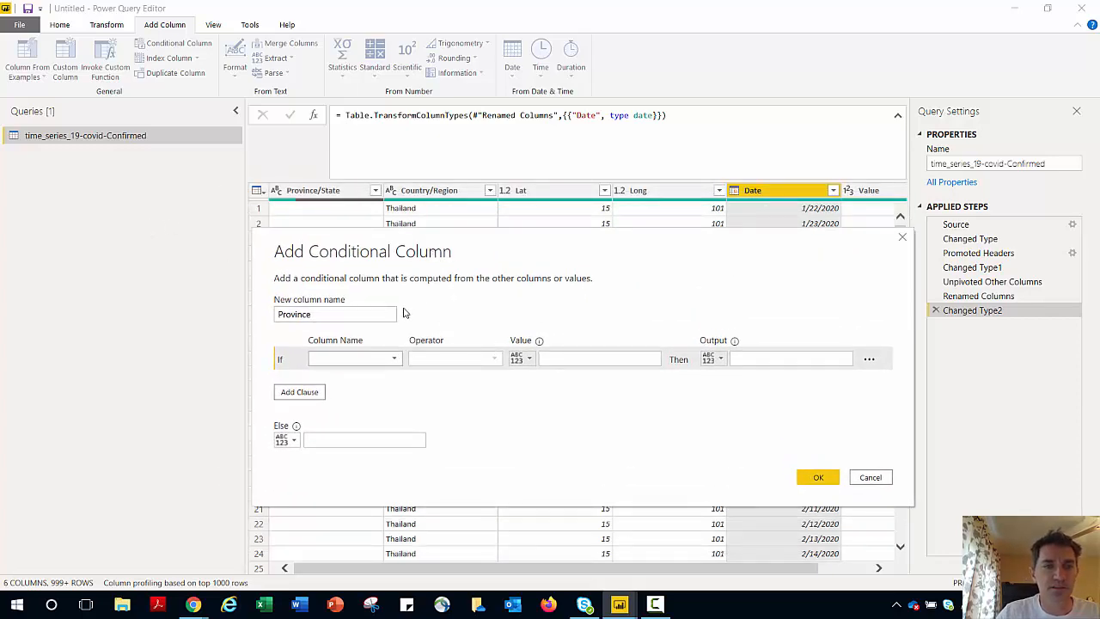
left_click(334, 313)
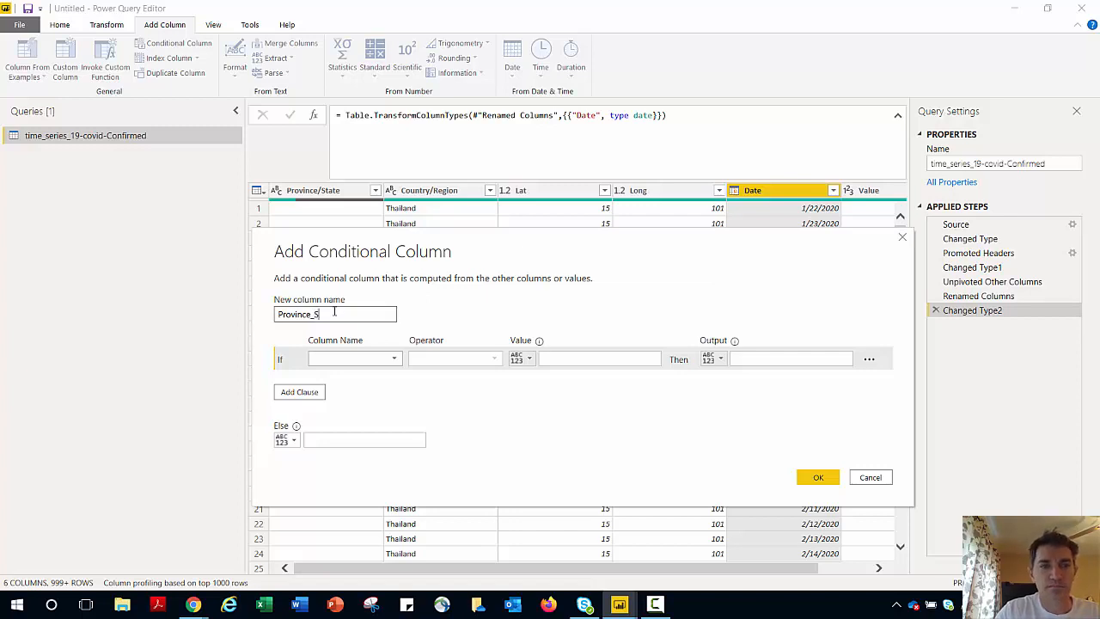
Set the condition to test whether the Province/State column equals ""
left_click(344, 359)
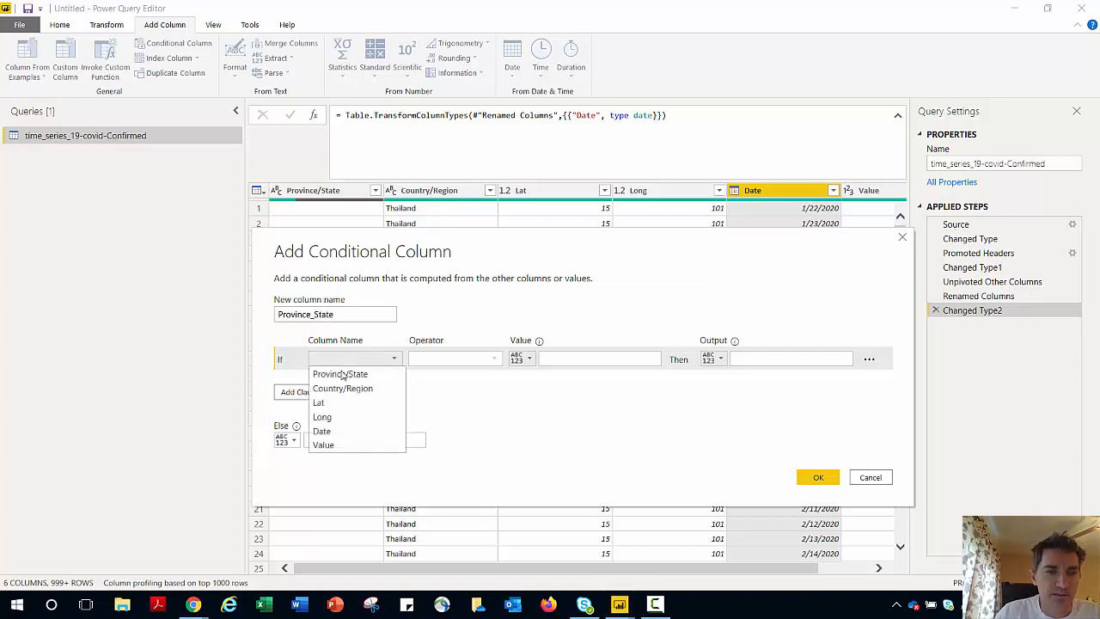
left_click(340, 372)
left_click(487, 363)
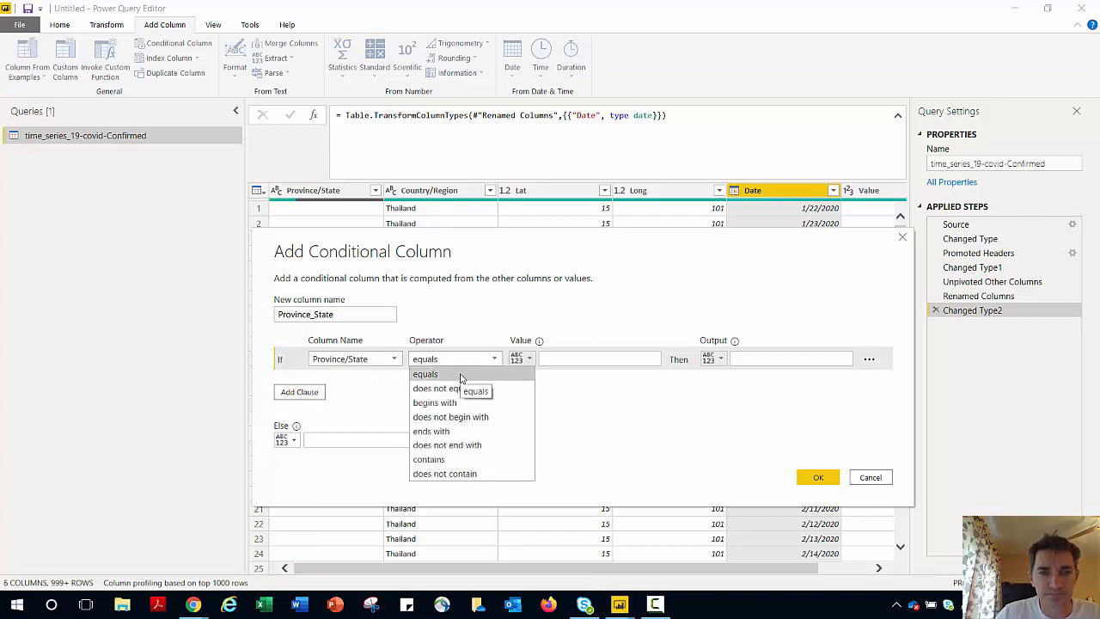
left_click(461, 375)
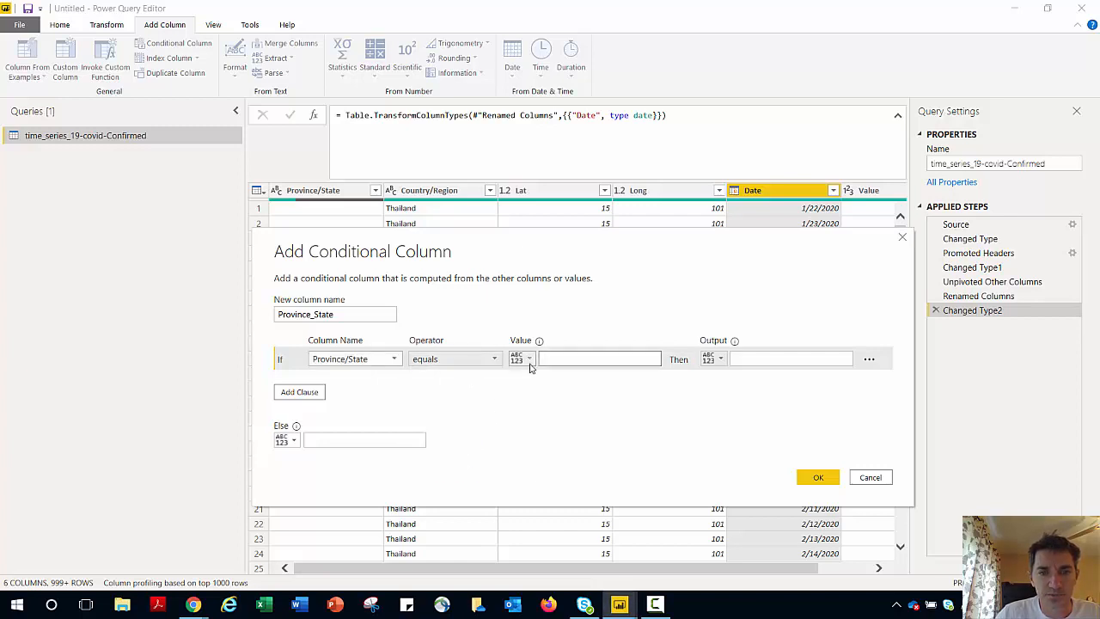
left_click(521, 359)
left_click(564, 359)
type("\"\"")
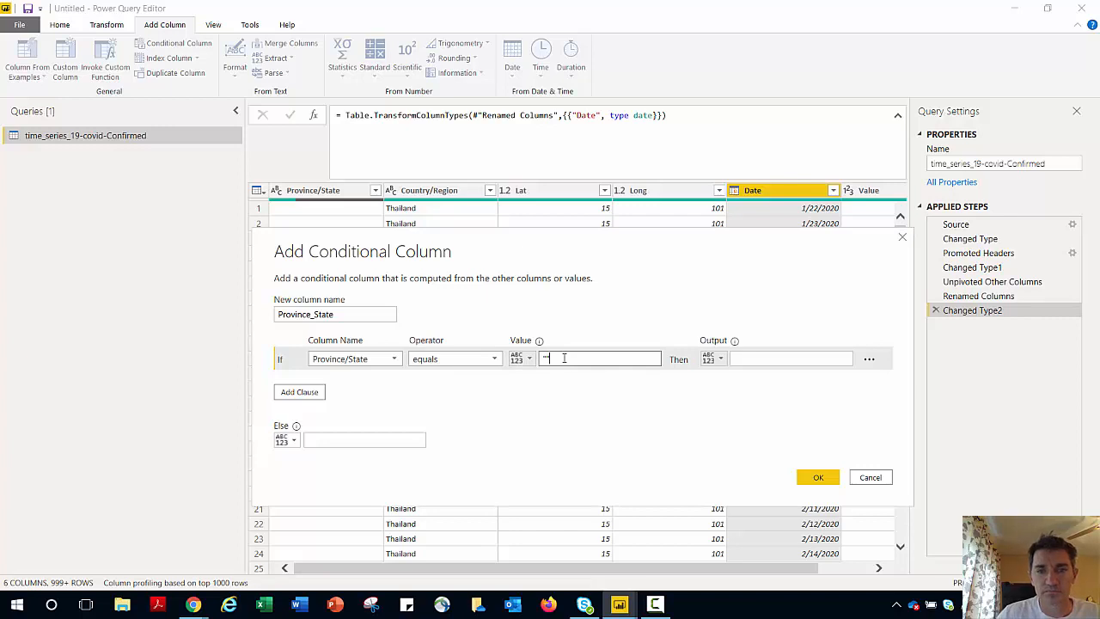
Make the condition's output the value of the Country/Region column
left_click(711, 358)
left_click(722, 388)
left_click(801, 359)
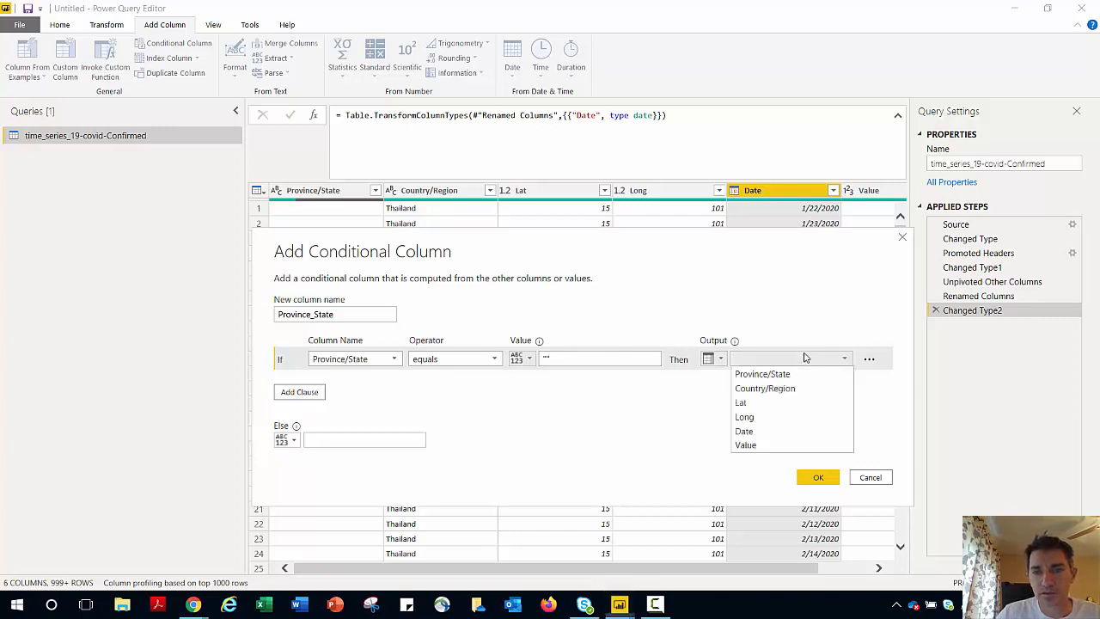
left_click(793, 400)
left_click(788, 361)
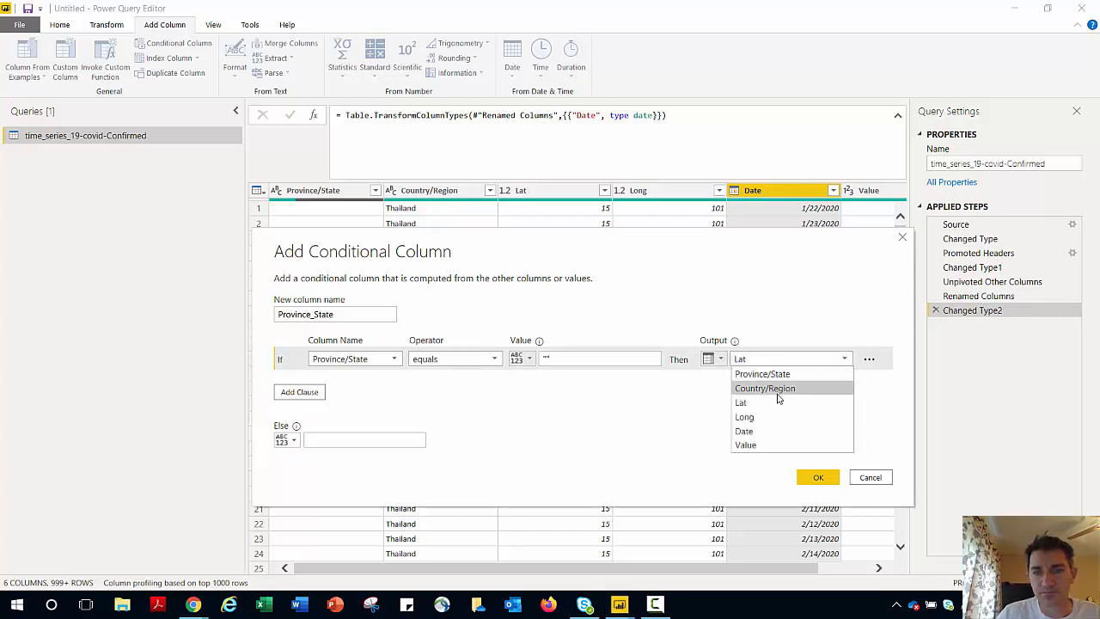
left_click(778, 387)
Set the Else result to the Province/State column and create the conditional column
left_click(342, 440)
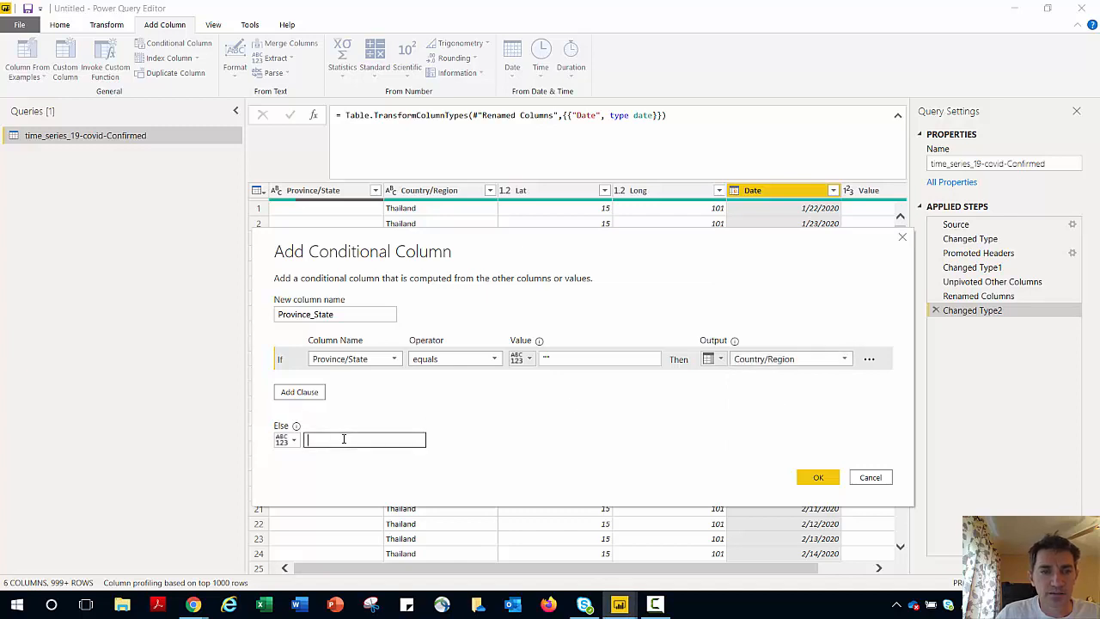
left_click(294, 442)
left_click(320, 470)
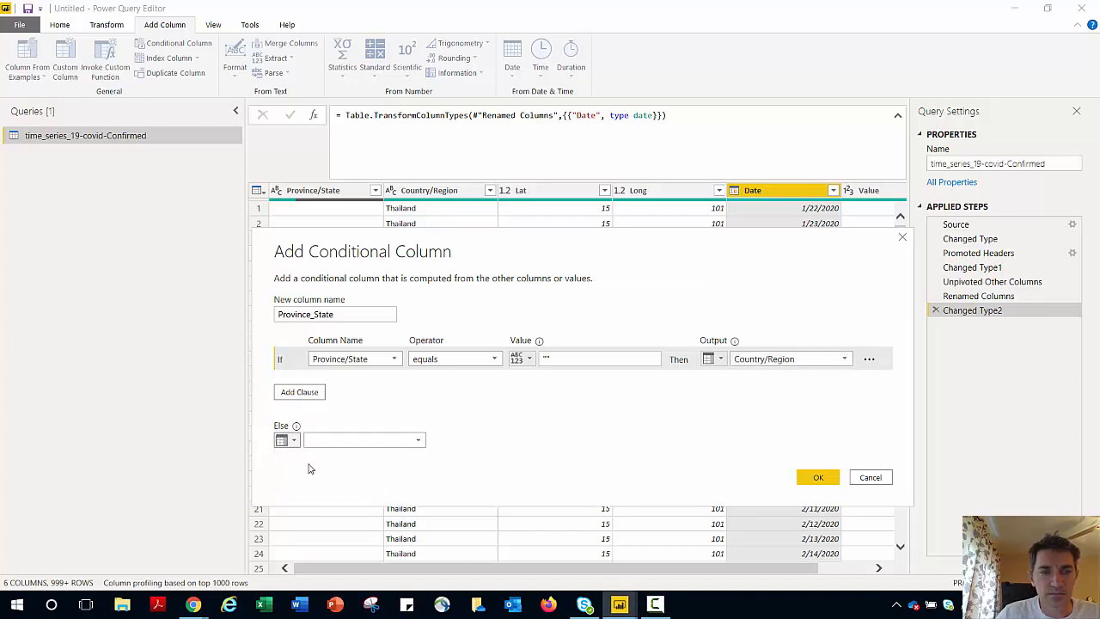
left_click(327, 442)
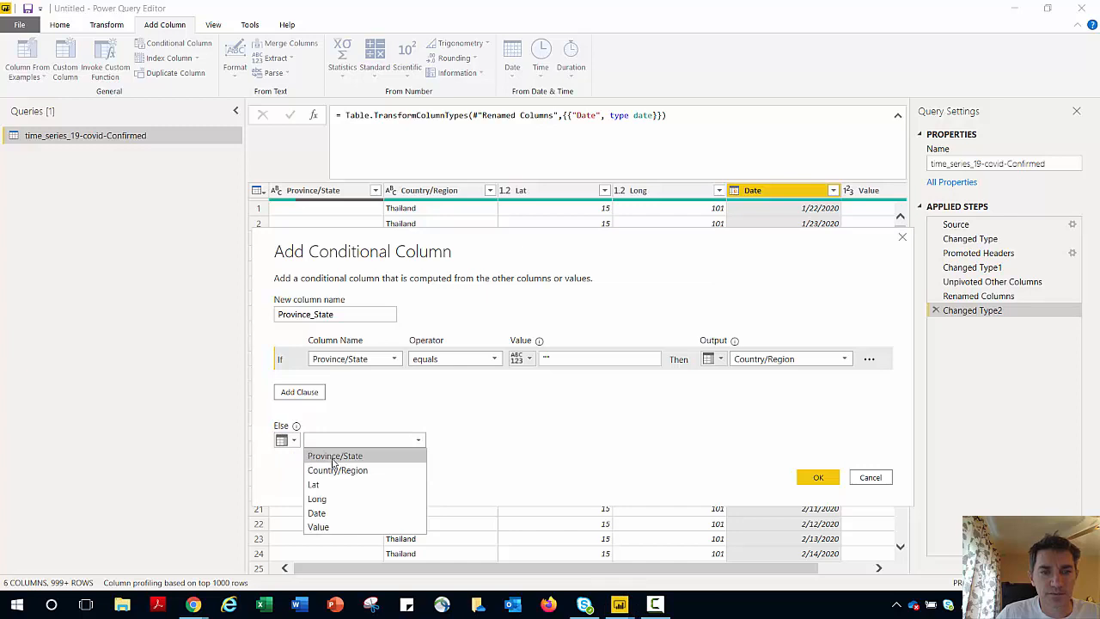
left_click(334, 456)
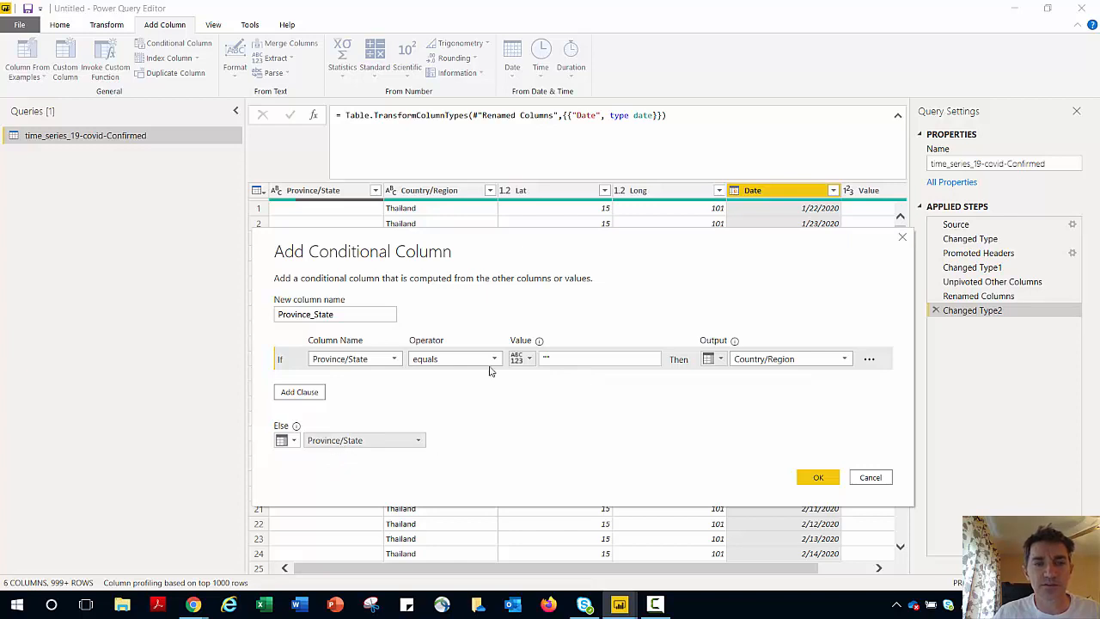
left_click(817, 477)
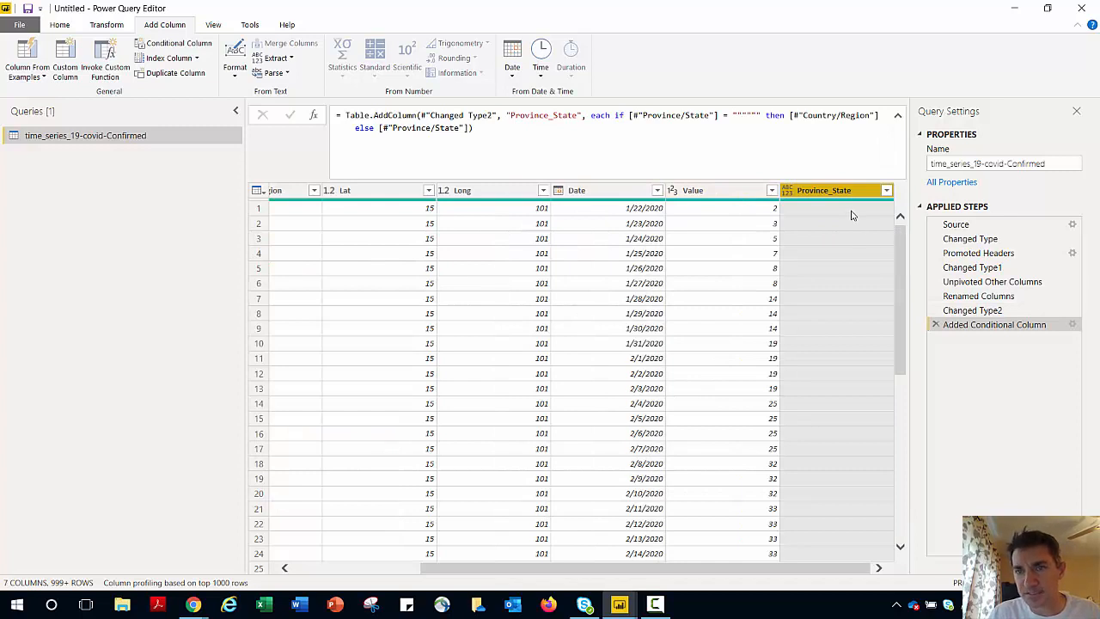
Correct the Added Conditional Column formula so that Province/State is compared with the empty string ""
left_click(753, 115)
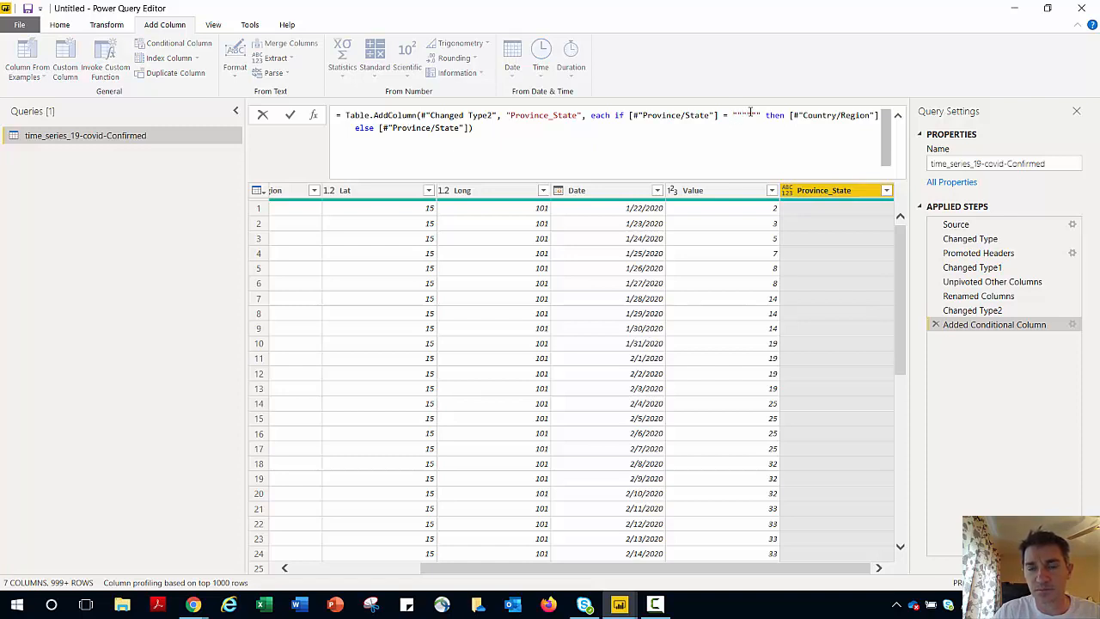
key("Delete")
key("Delete")
key("Delete")
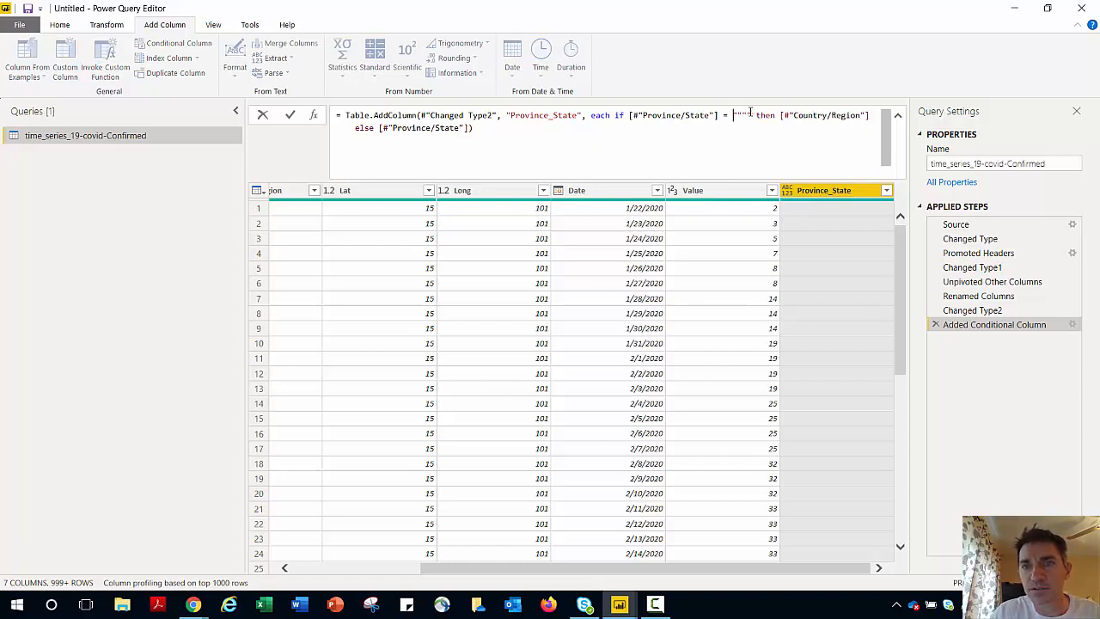
key("Delete")
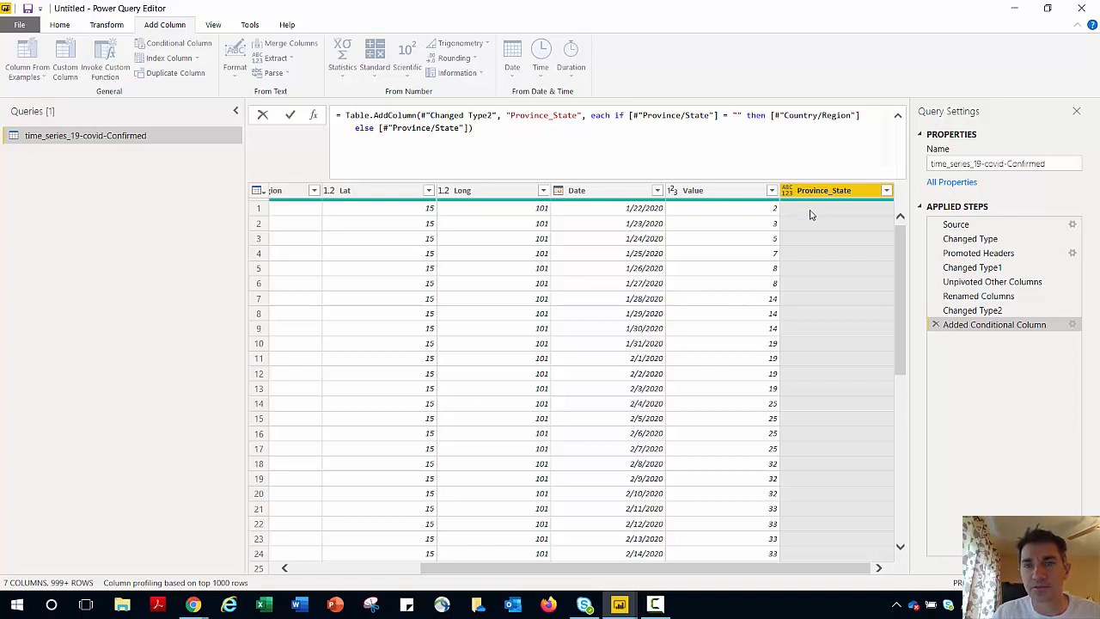
key("Return")
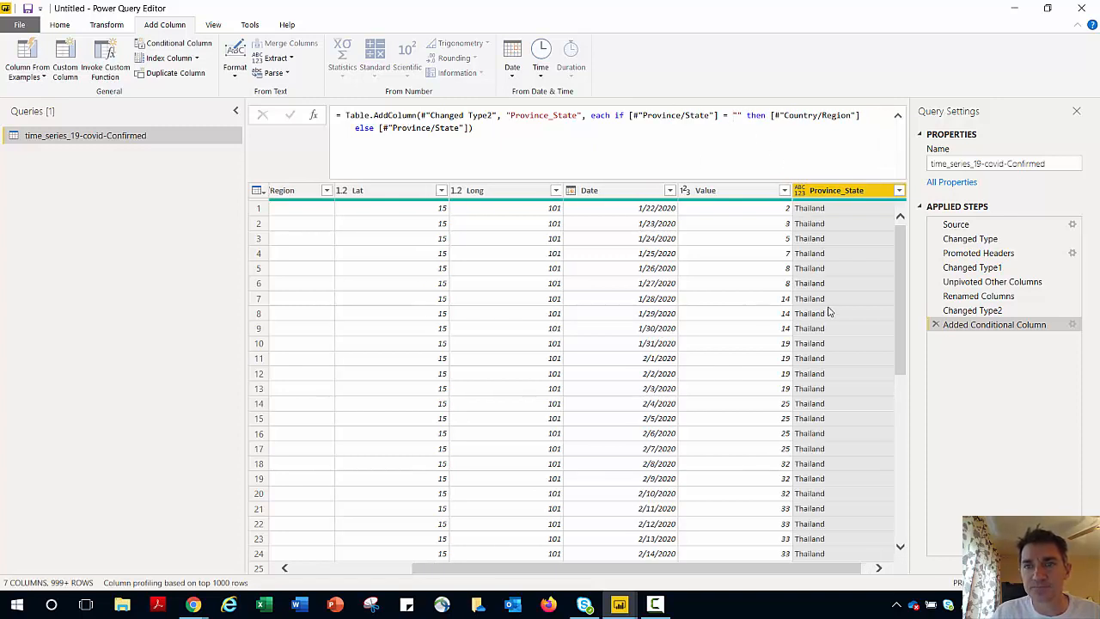
left_click_drag(900, 269, 894, 212)
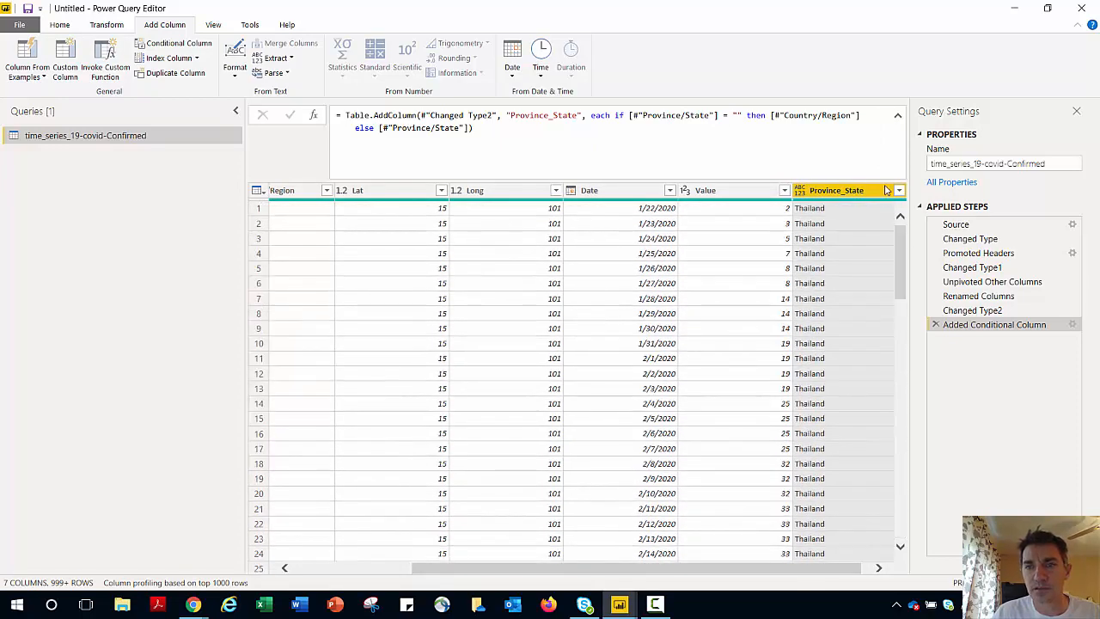
left_click(840, 191)
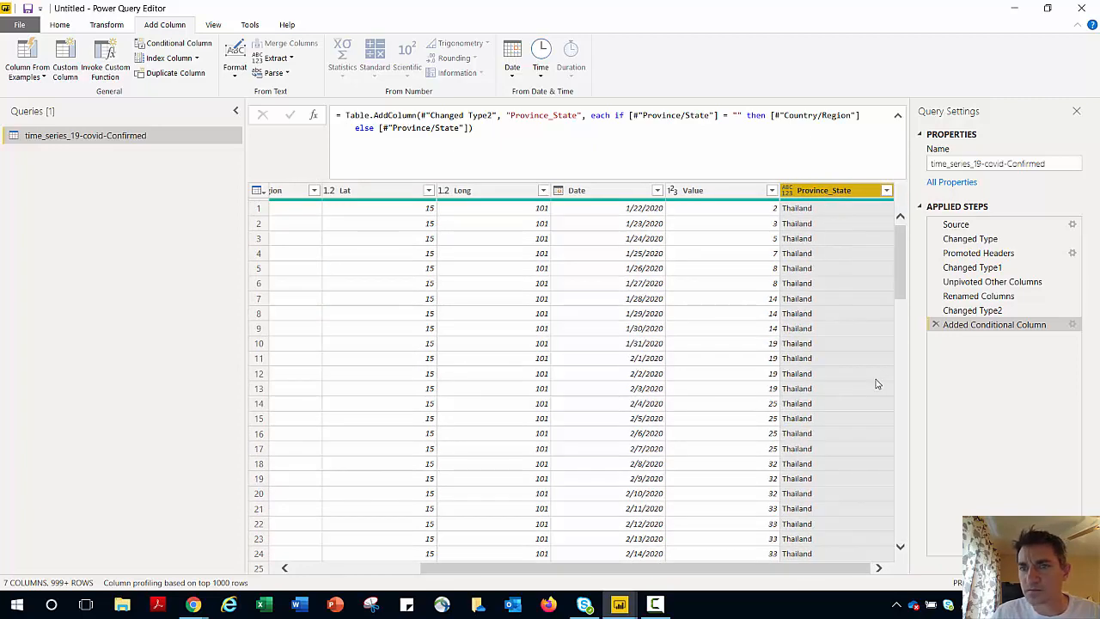
Remove the original Province/State column from the table
left_click_drag(716, 570, 426, 560)
right_click(319, 190)
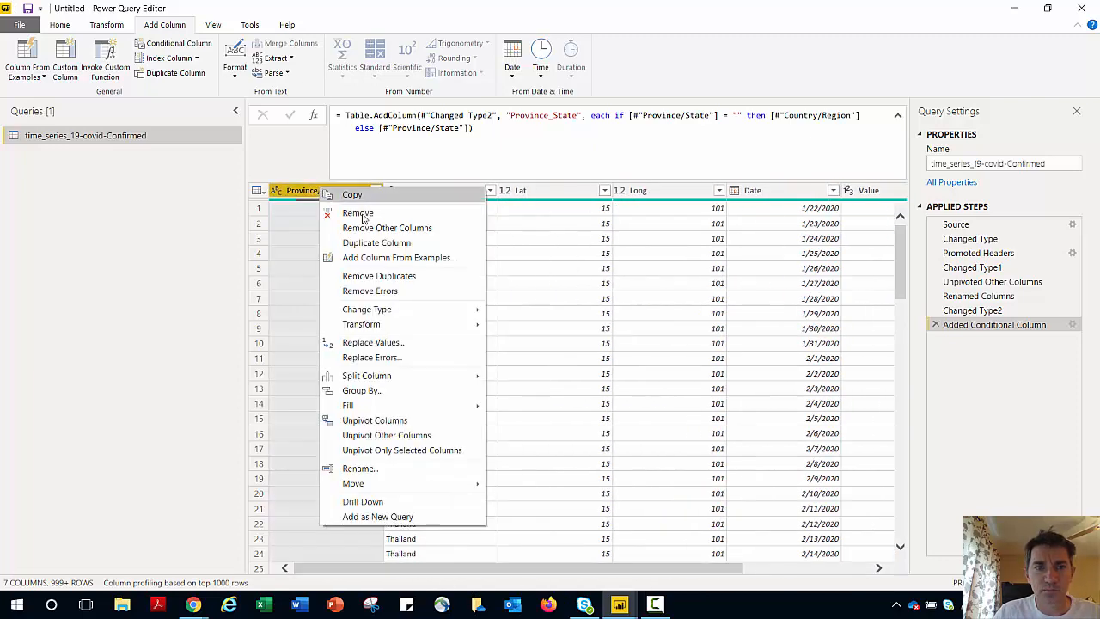
left_click(344, 212)
Move the Province_State column between Country/Region and Lat
left_click_drag(868, 189, 408, 228)
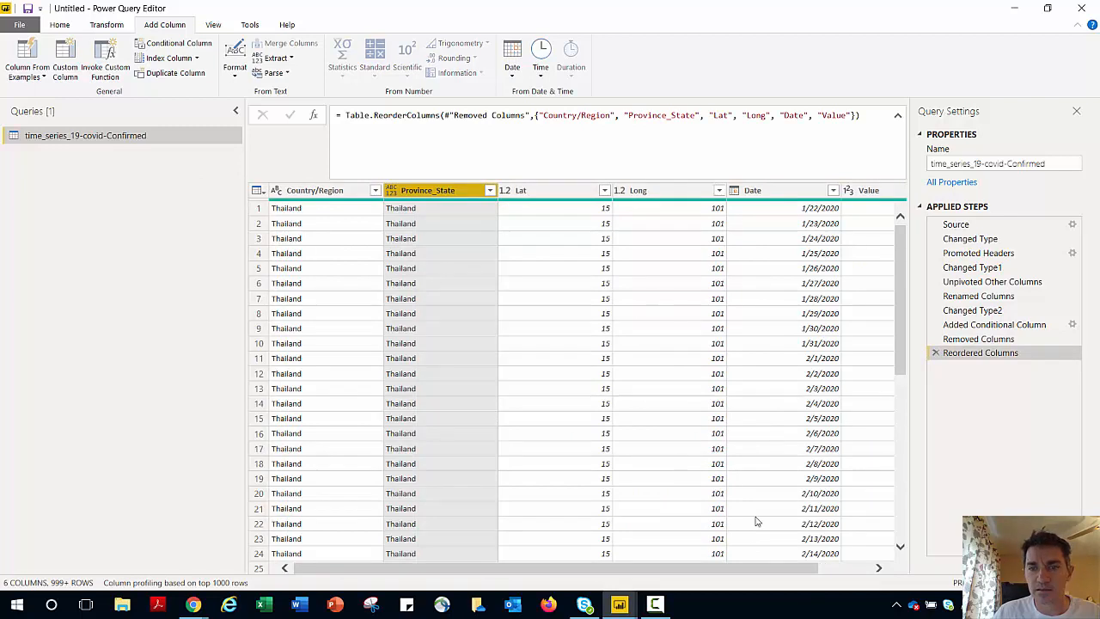
left_click_drag(741, 568, 815, 567)
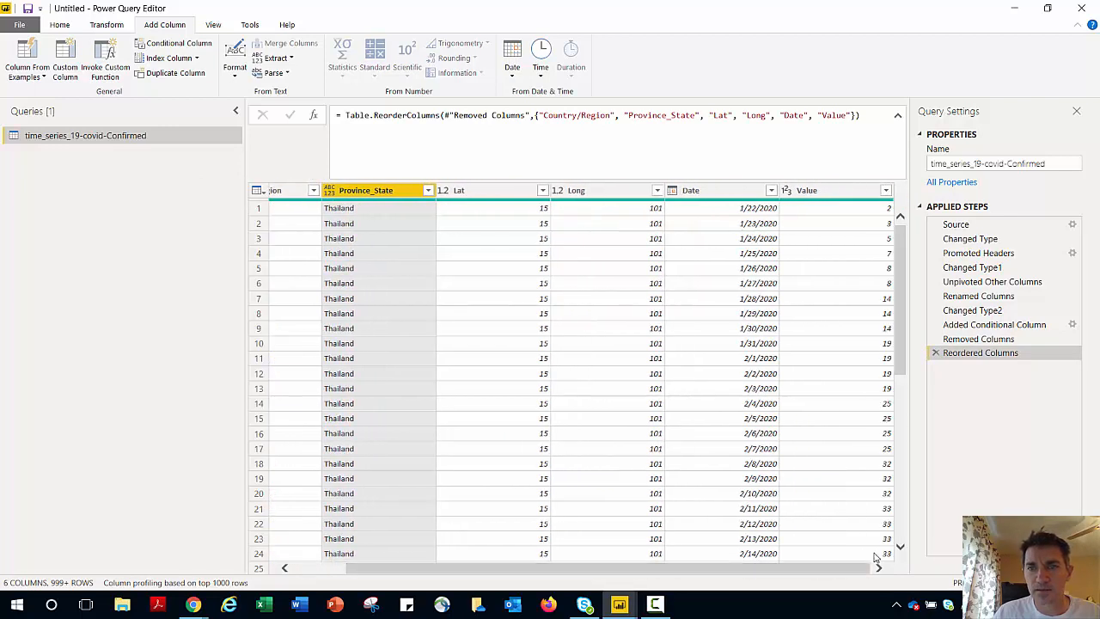
left_click(841, 222)
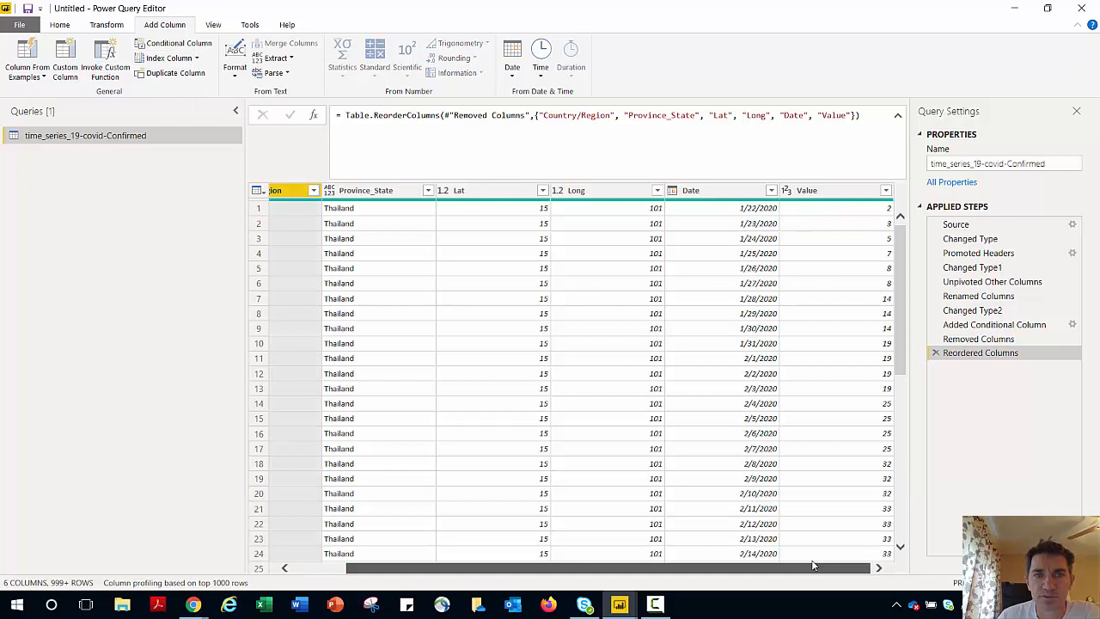
Sort the table ascending by Country/Region, by Province_State within it, and by Date as the third level
left_click_drag(813, 565, 714, 565)
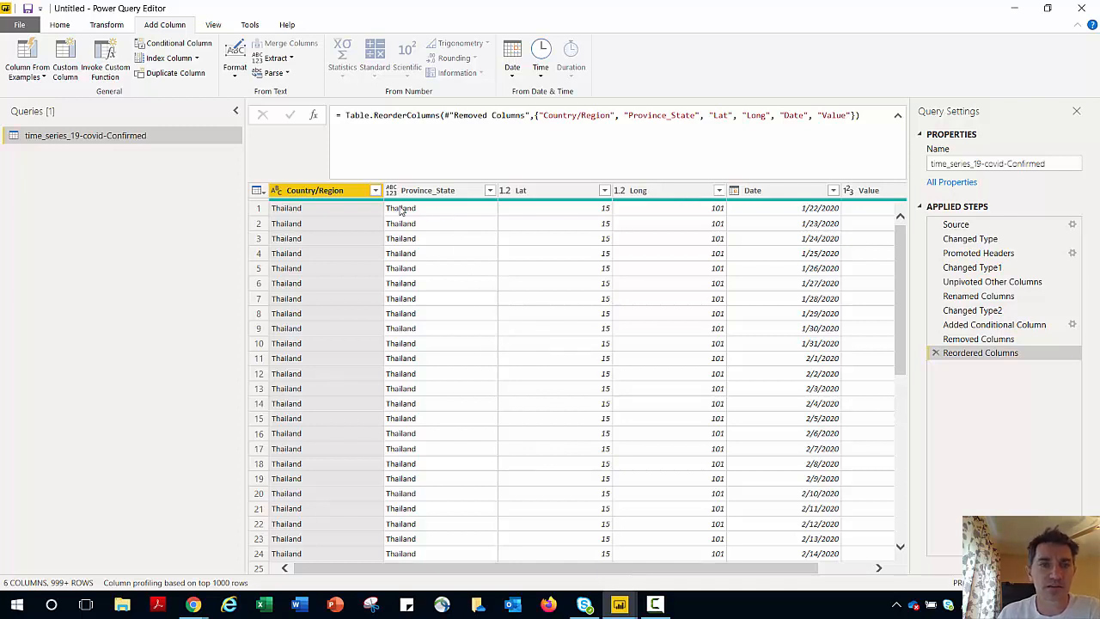
left_click(376, 191)
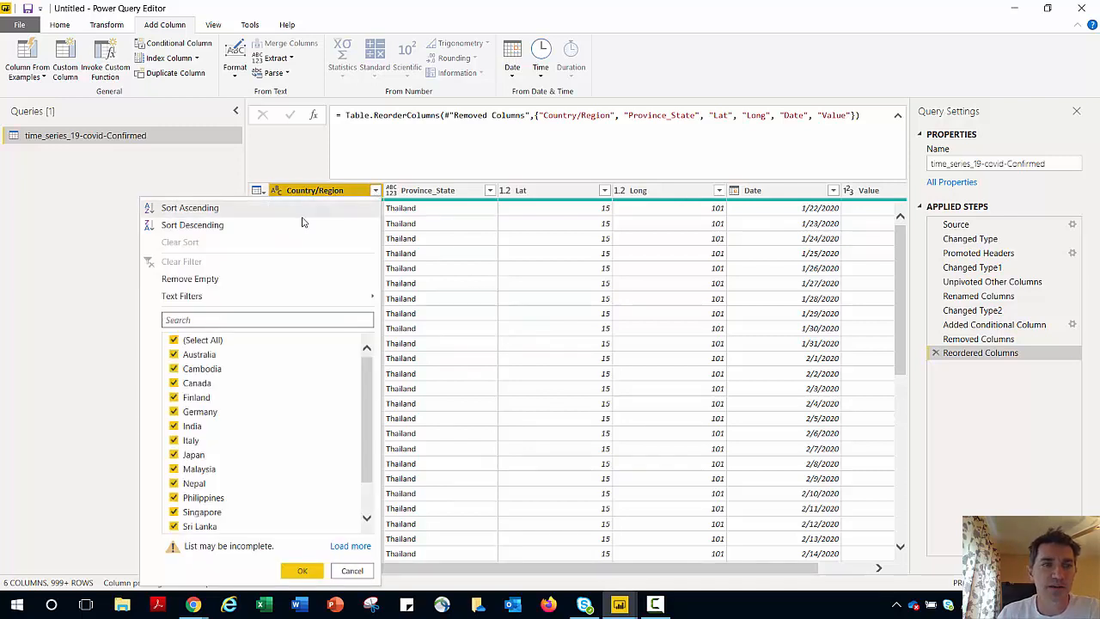
left_click(211, 213)
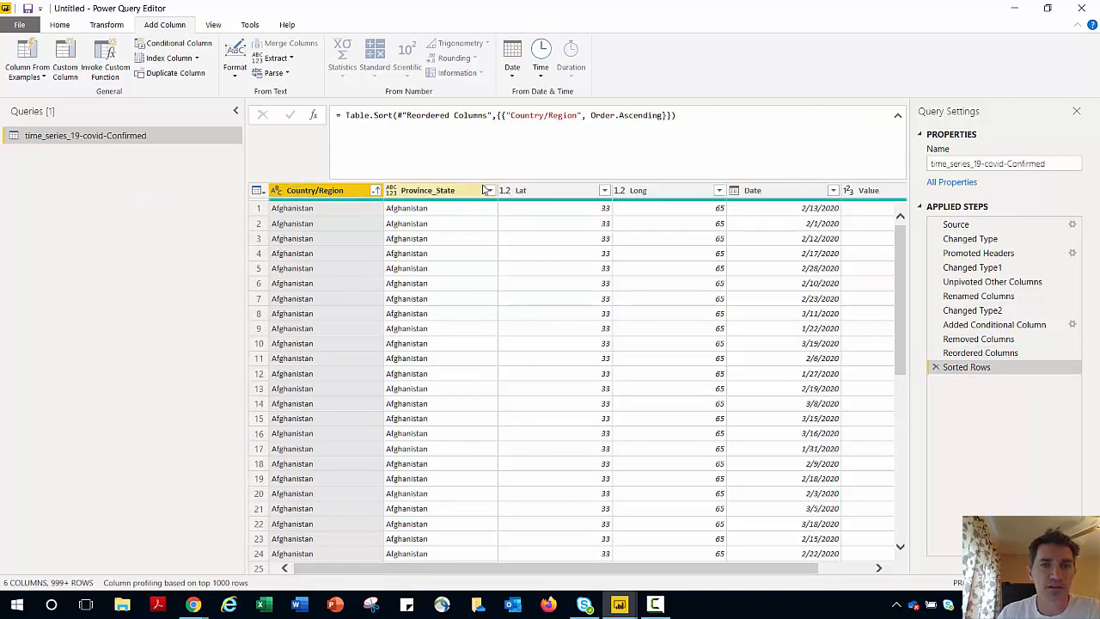
left_click(489, 190)
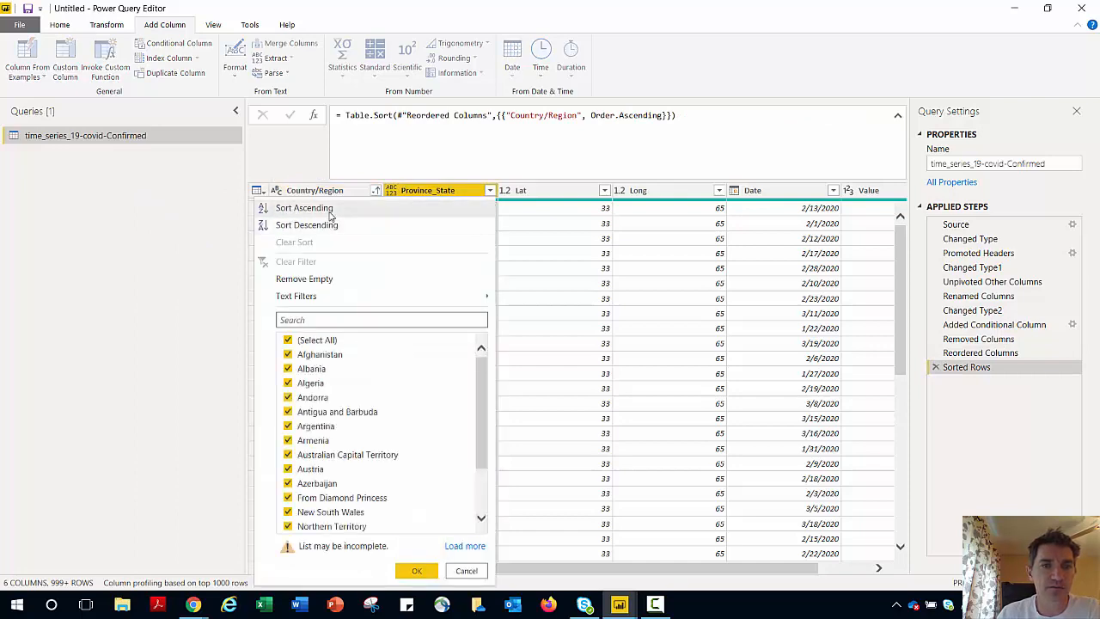
left_click(365, 208)
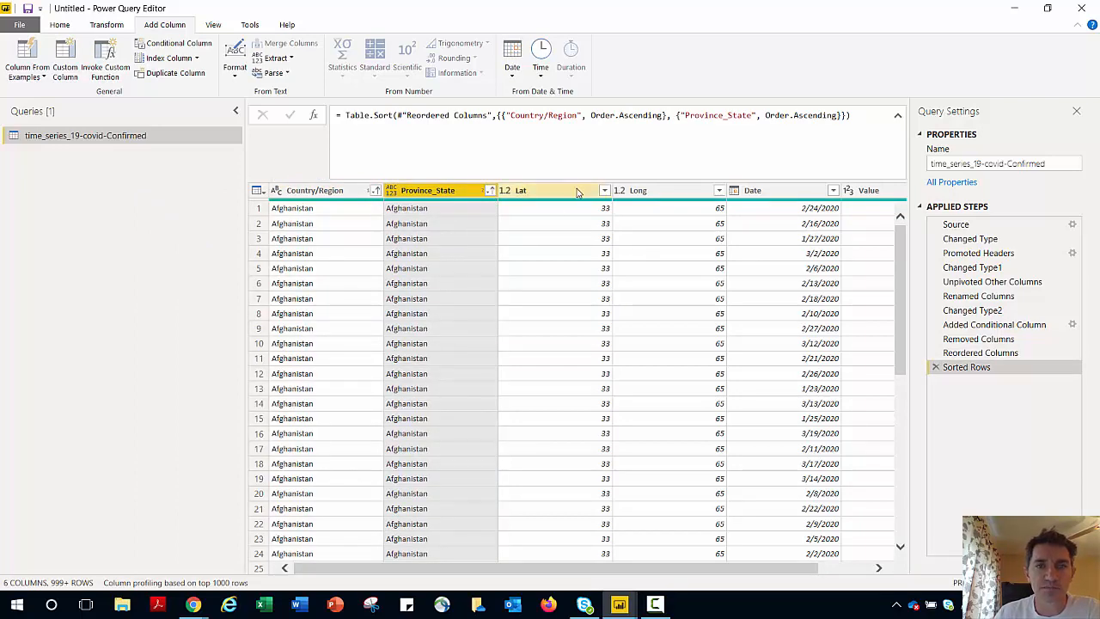
left_click(833, 190)
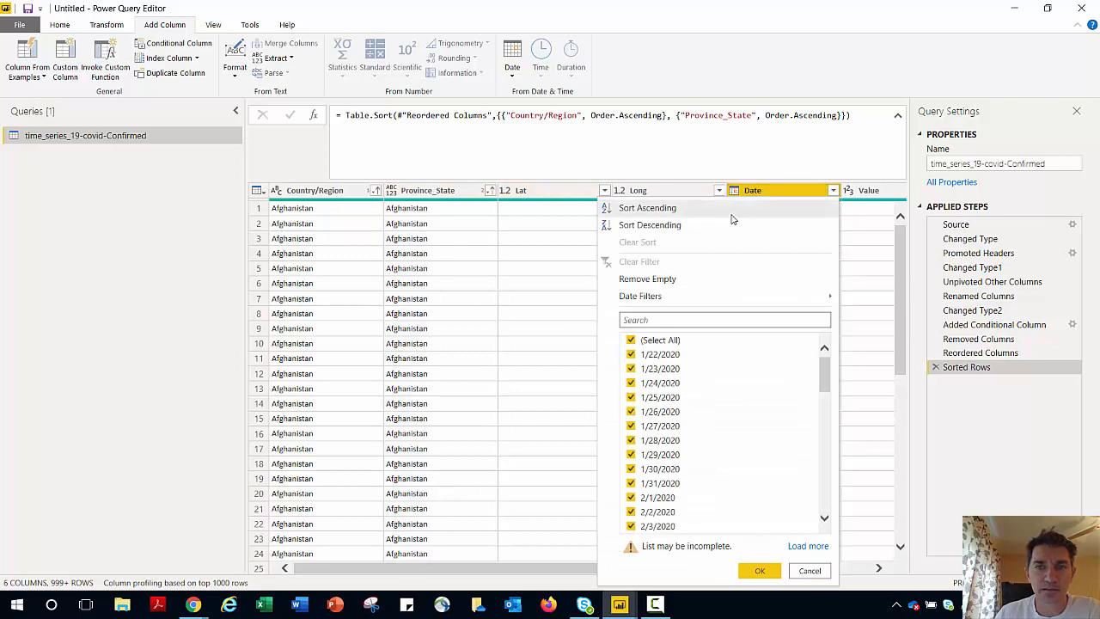
left_click(683, 208)
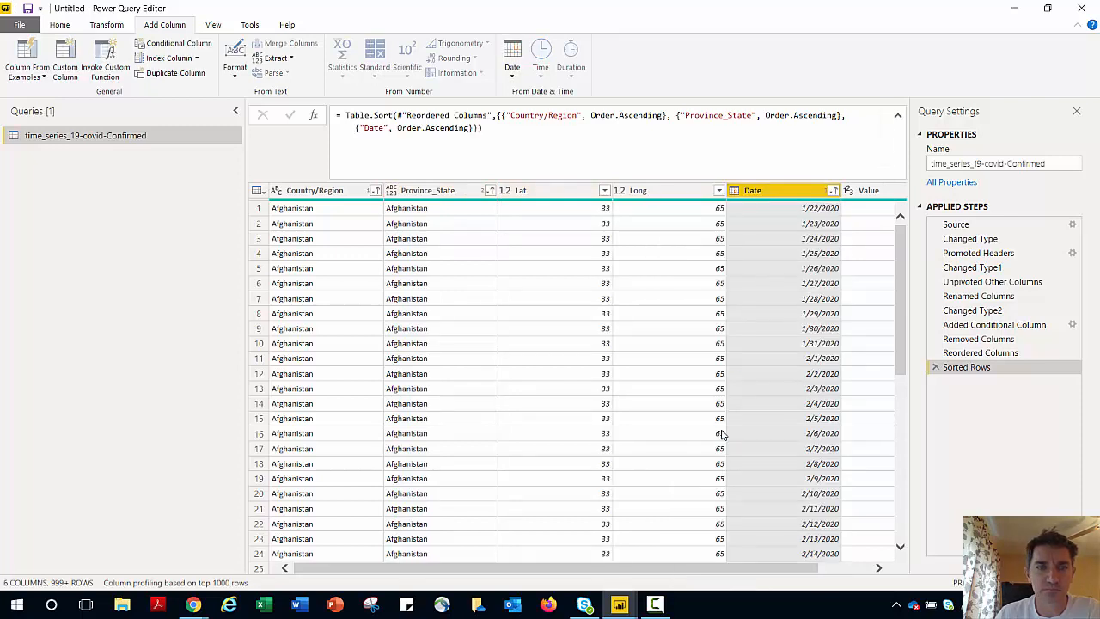
Add two index columns to the sorted table, the first starting from 1 and the second starting from 0
left_click_drag(714, 569, 847, 565)
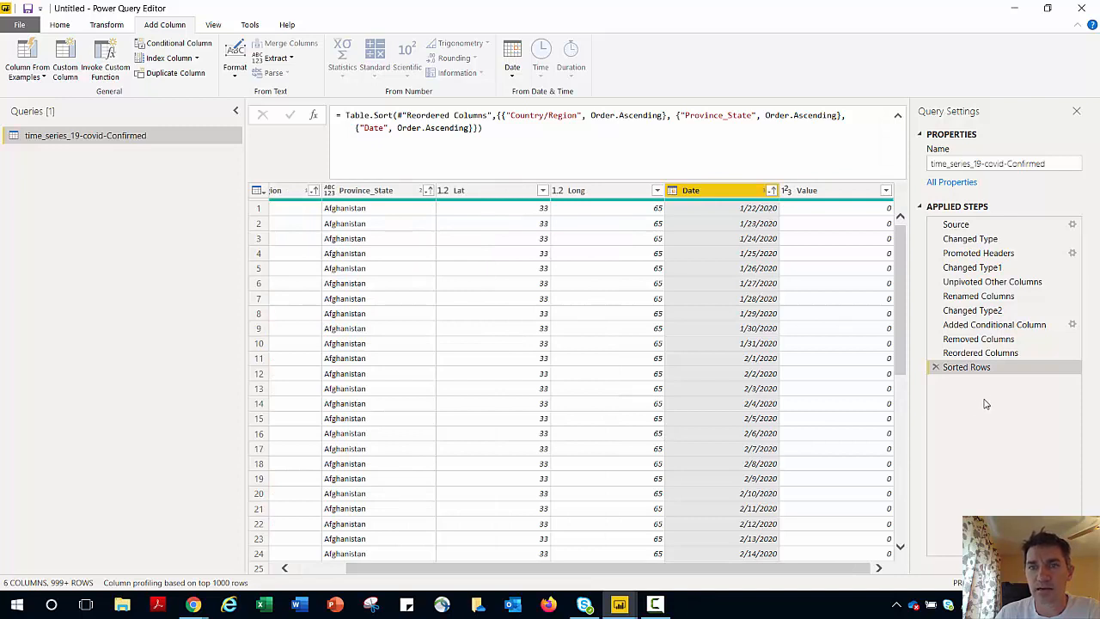
left_click(196, 59)
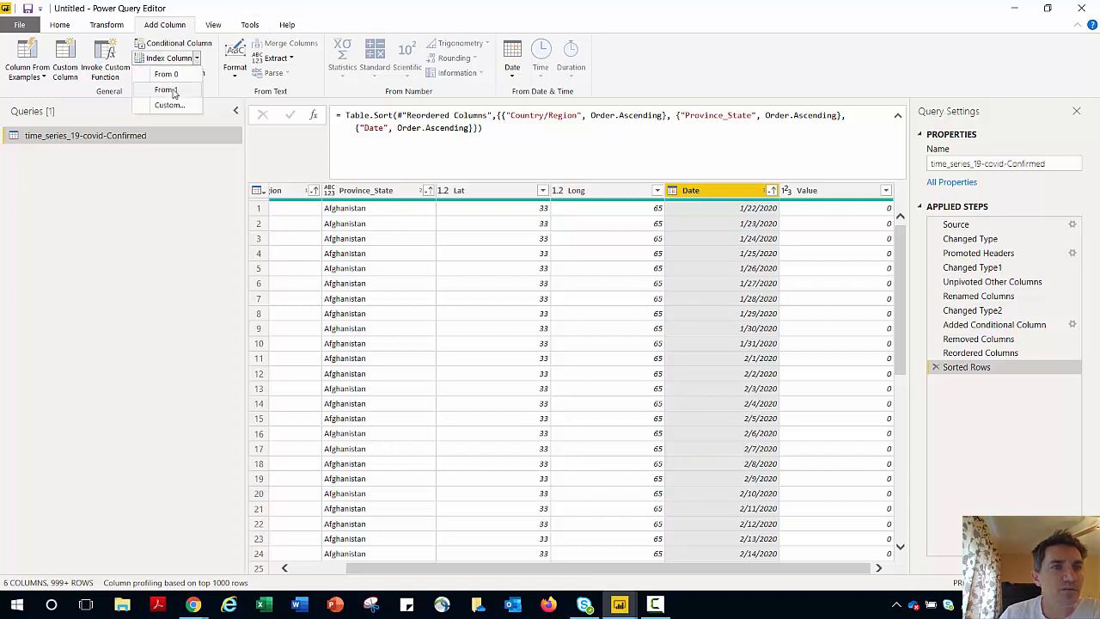
left_click(173, 91)
left_click(196, 58)
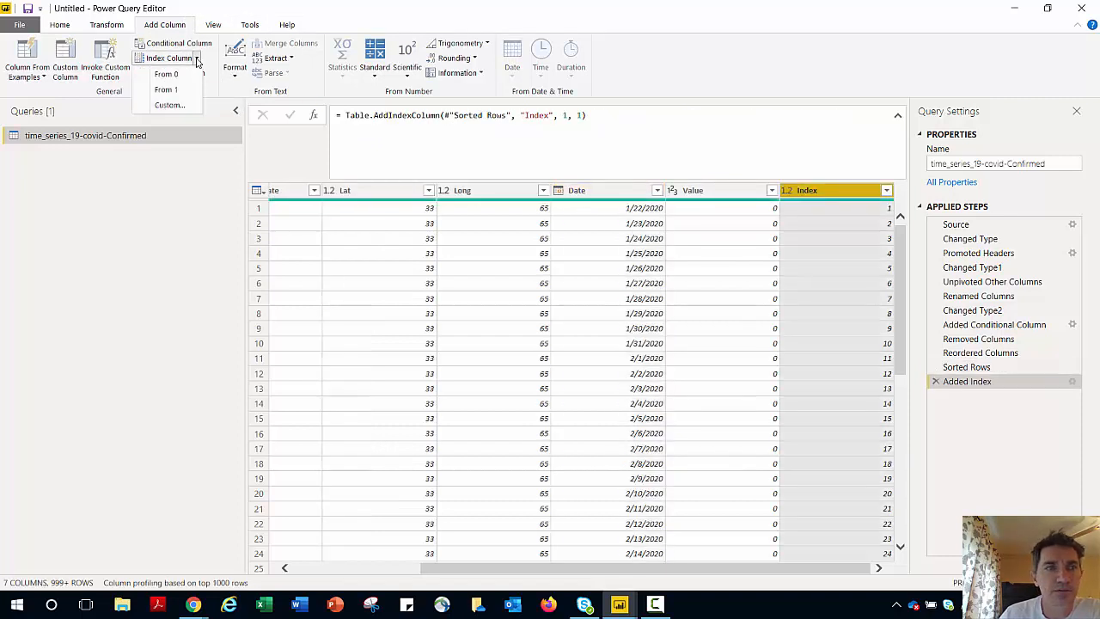
left_click(172, 75)
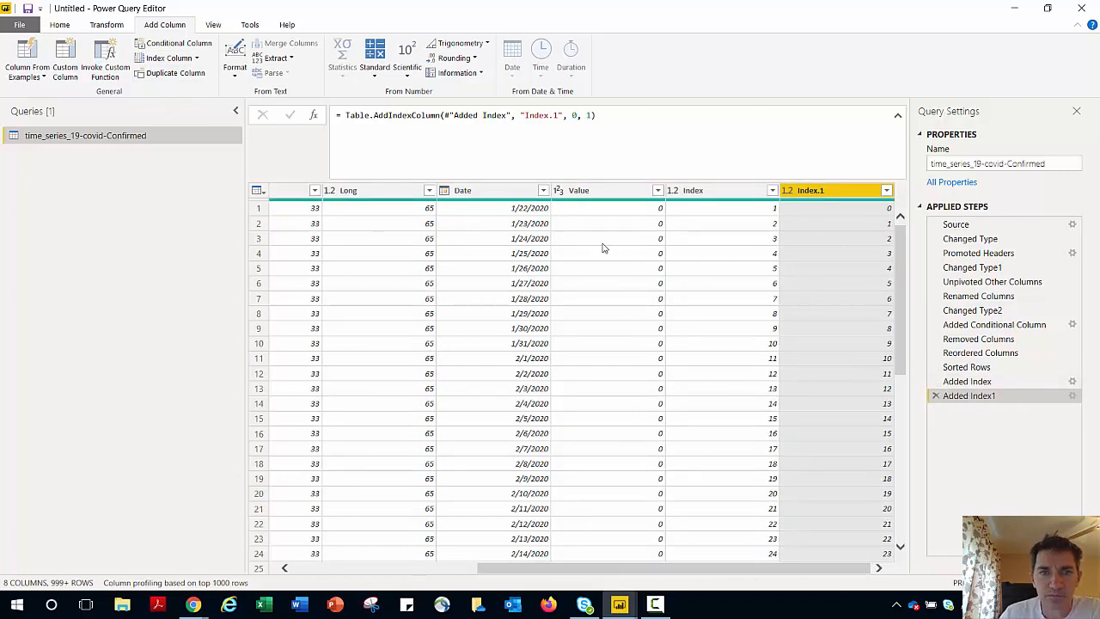
Examine how the Date, Value, Index and Index.1 columns line up across the Afghanistan rows, including the 3/15/2020 row
left_click(505, 225)
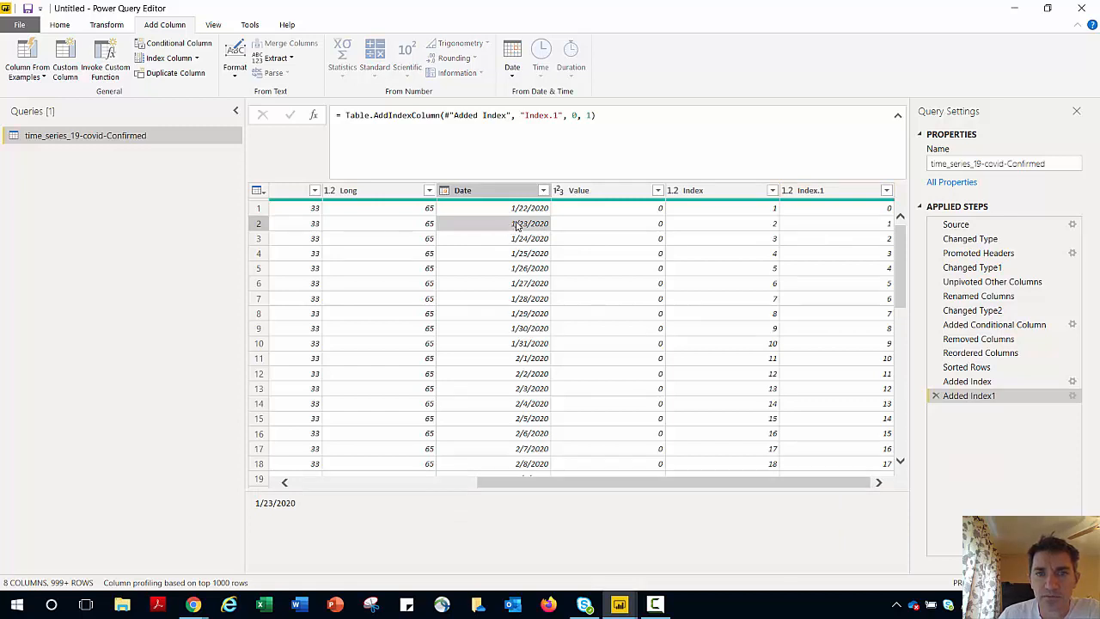
left_click(737, 228)
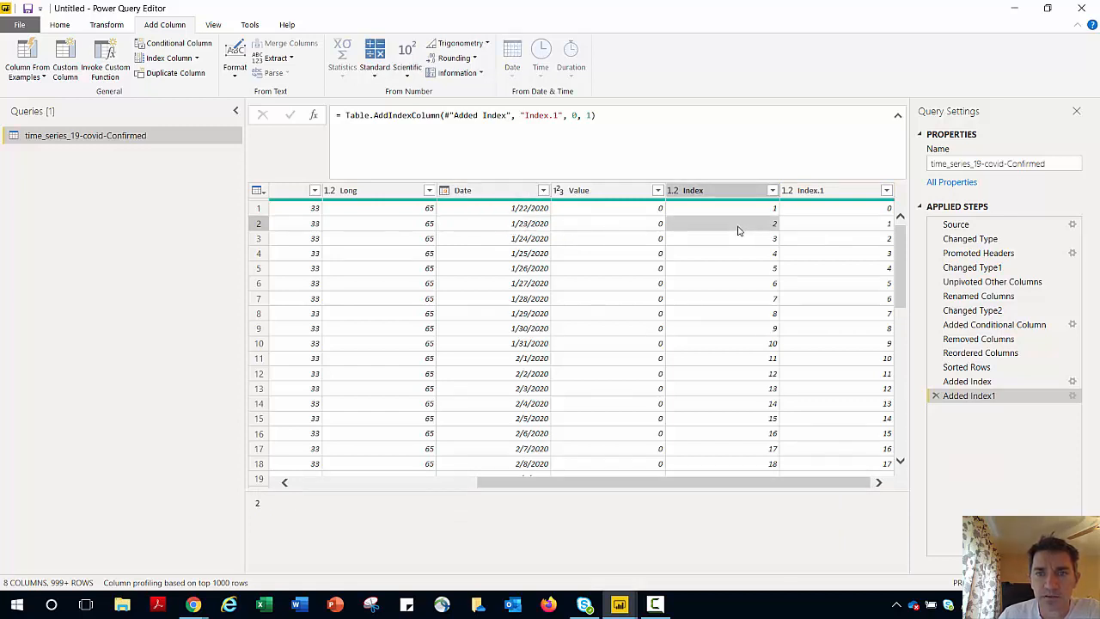
left_click(626, 225)
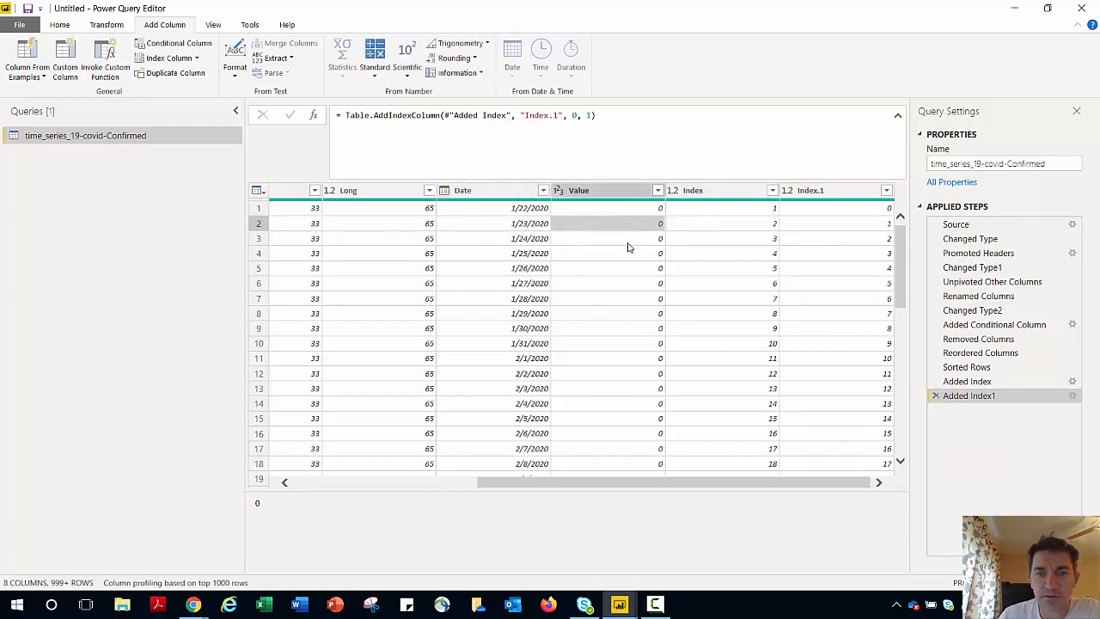
scroll(632, 258, "down", 4)
scroll(651, 300, "down", 7)
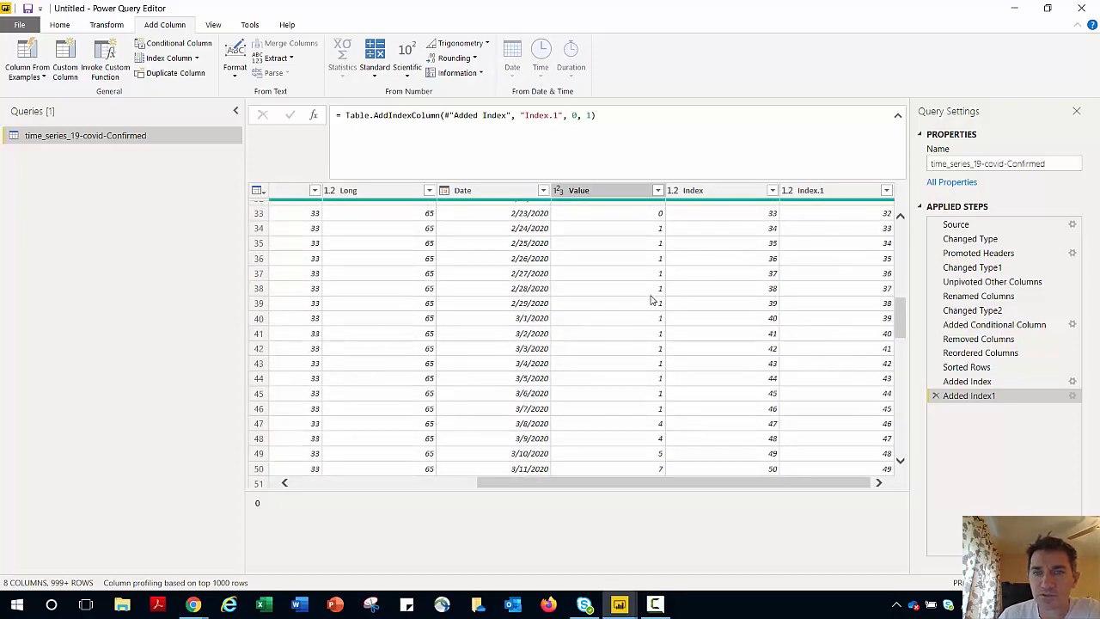
scroll(651, 299, "down", 9)
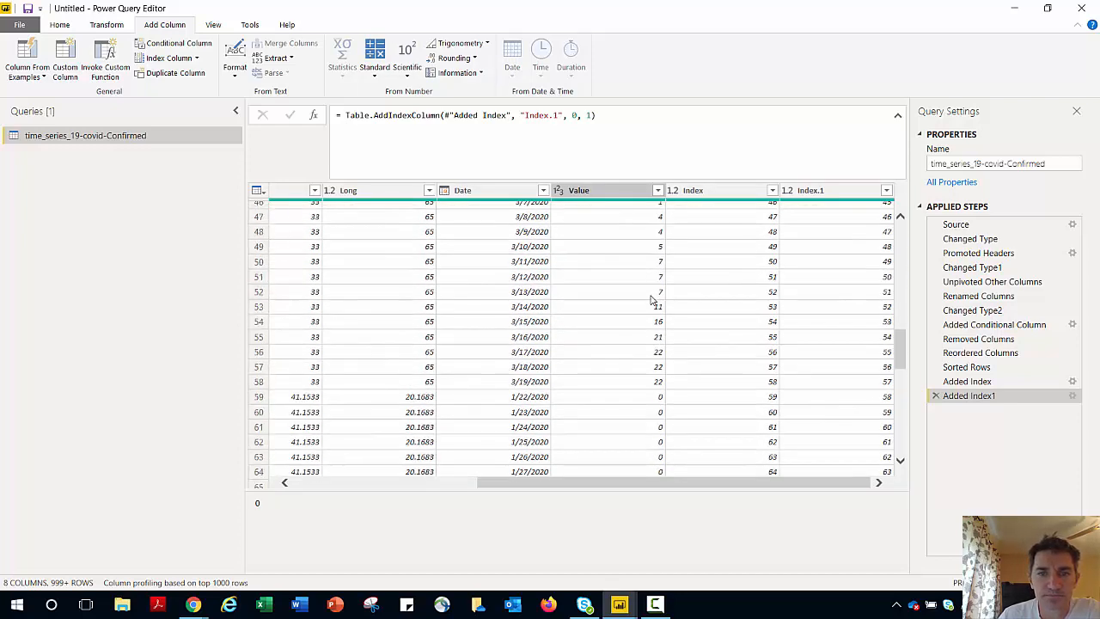
scroll(653, 300, "up", 5)
left_click(514, 323)
left_click(626, 322)
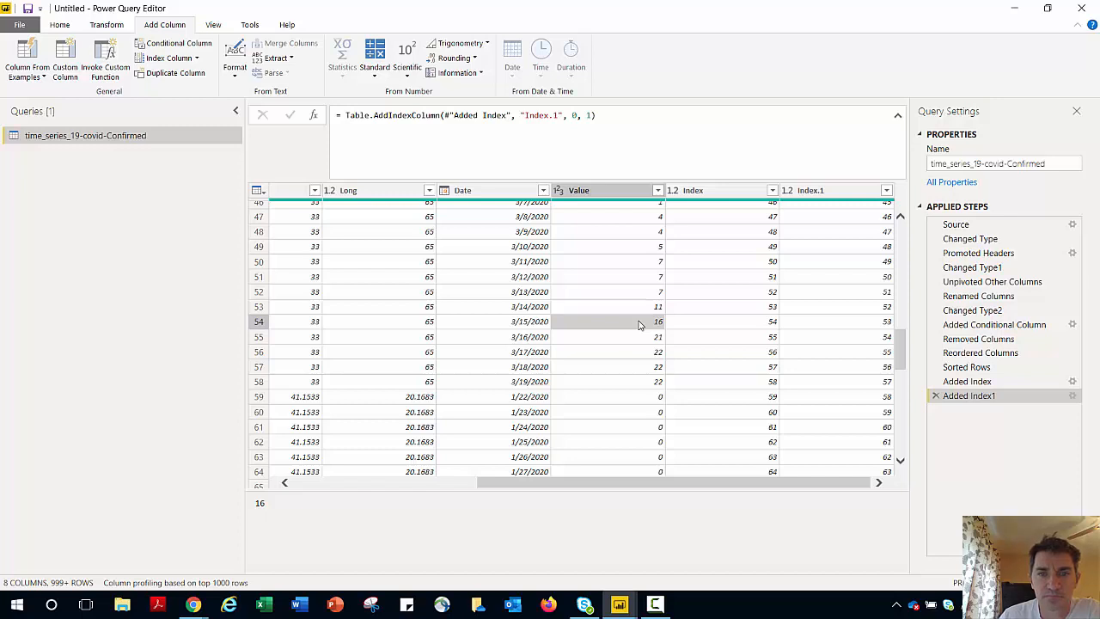
left_click(740, 325)
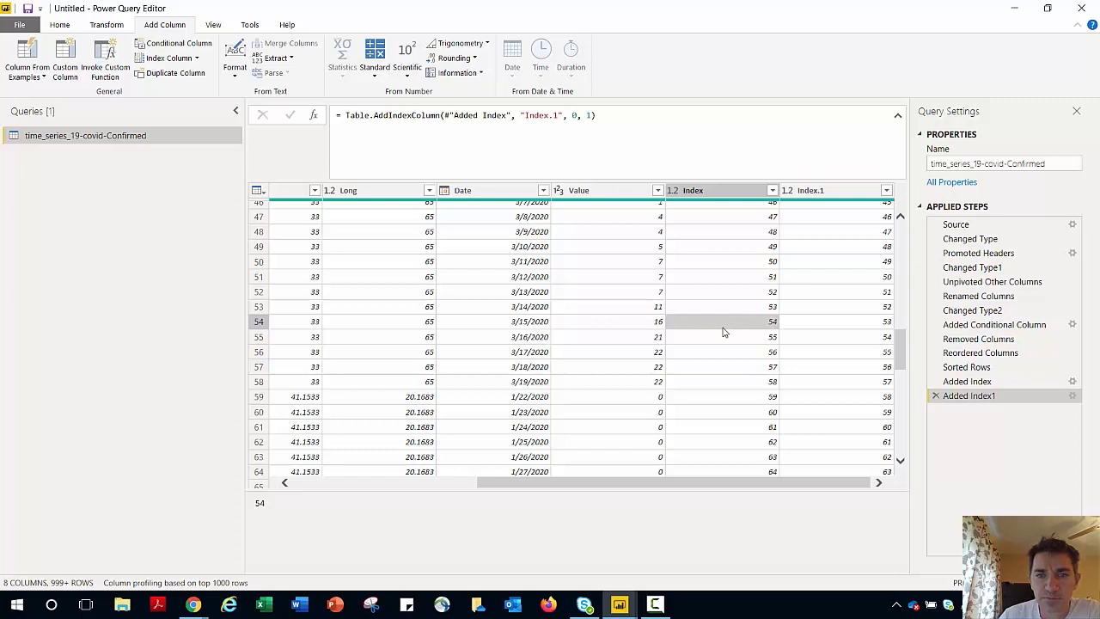
left_click(853, 326)
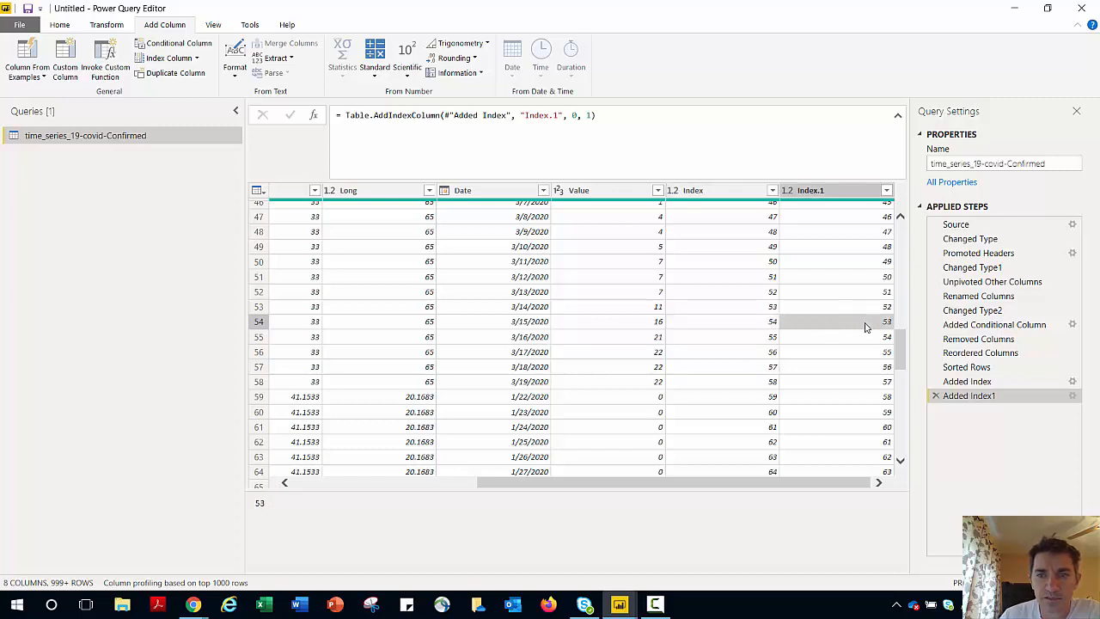
Rename the Index.1 column as PriorDay
double_click(823, 191)
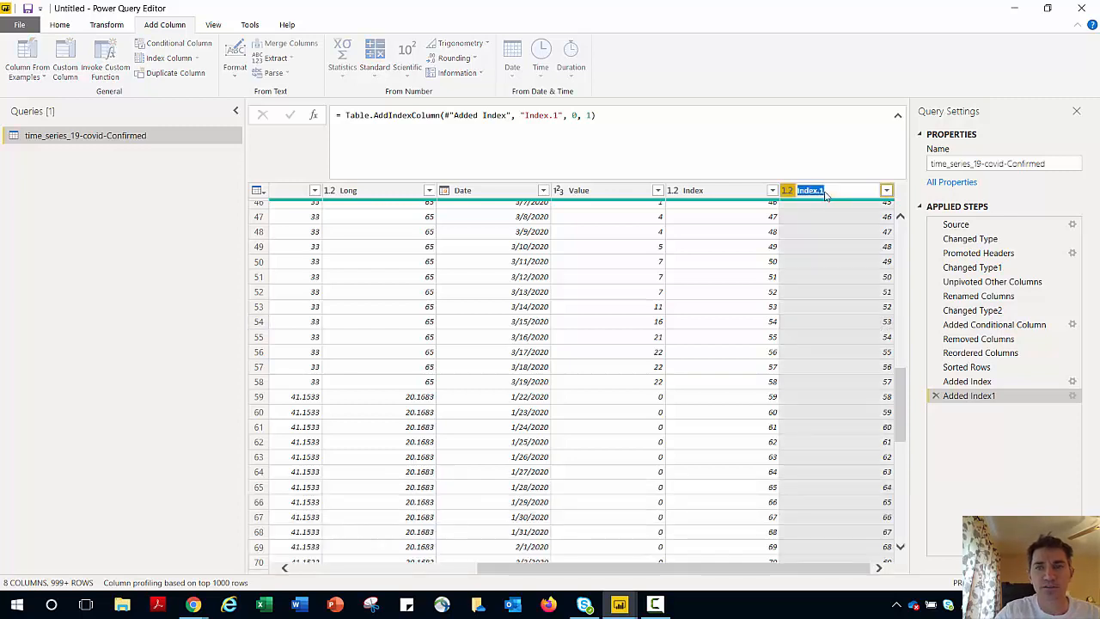
type("PriorDay")
key("Return")
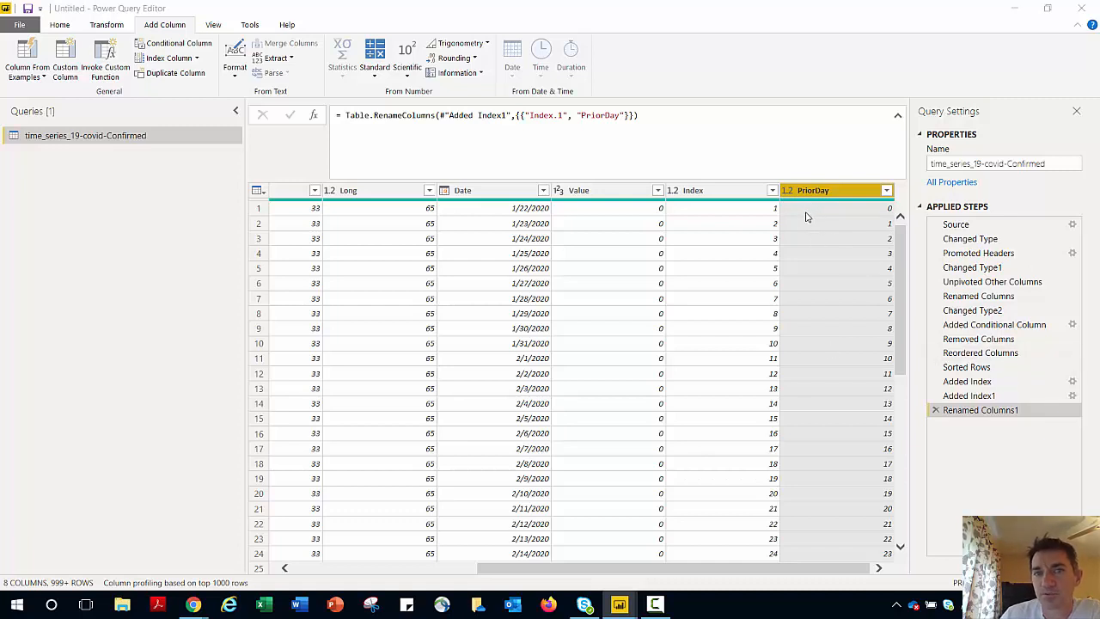
left_click(809, 240)
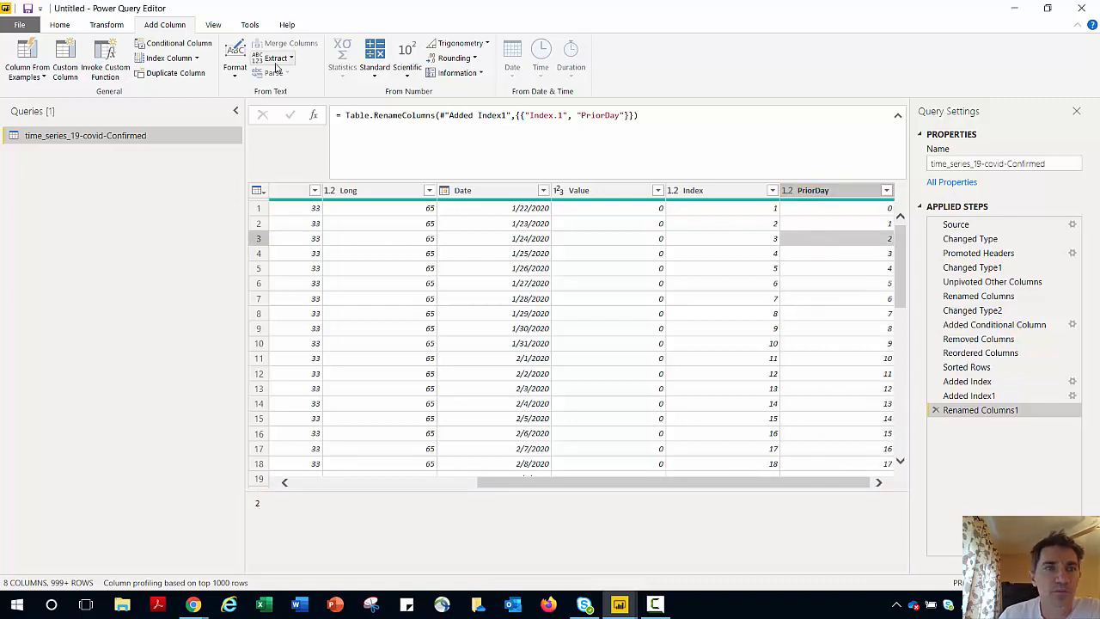
Merge the time_series_19-covid-Confirmed query with itself, matching PriorDay to Index with a Left Outer join
left_click(107, 25)
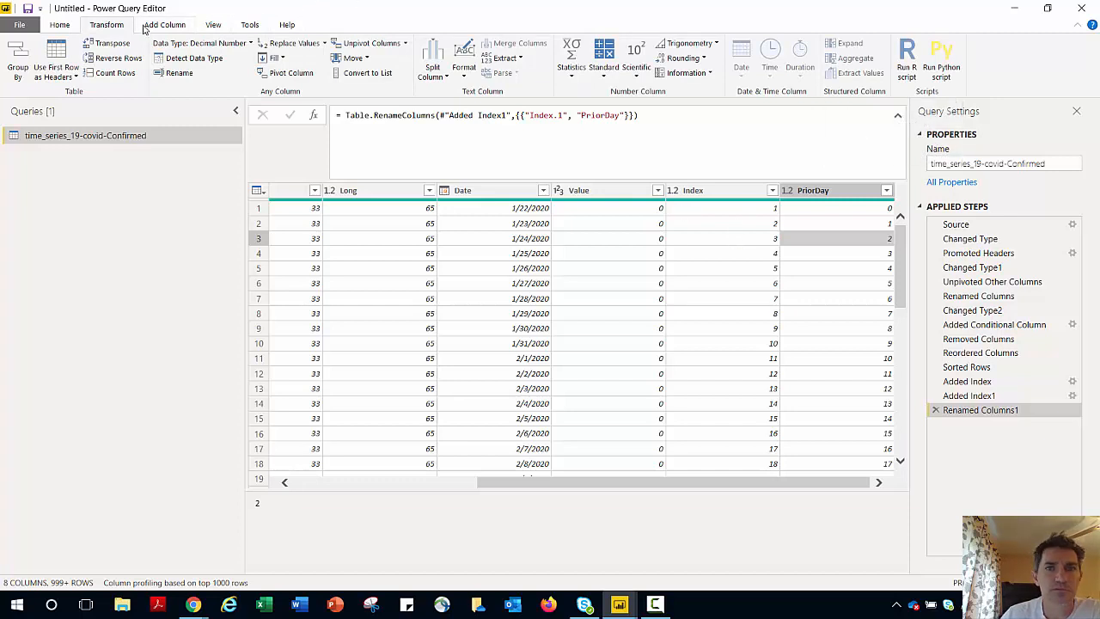
left_click(62, 25)
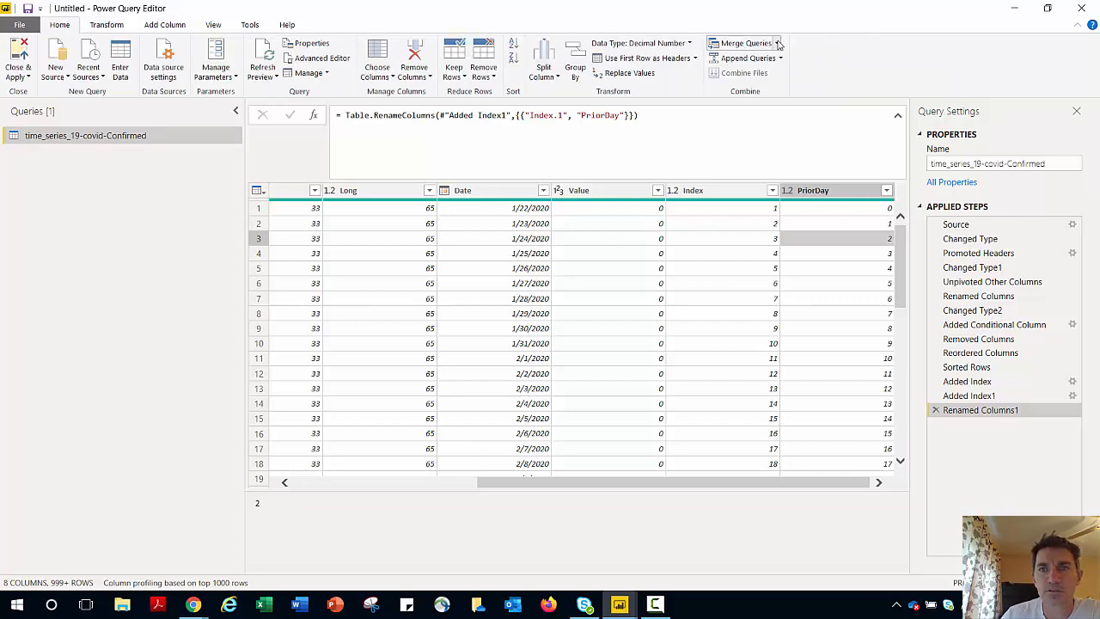
left_click(777, 43)
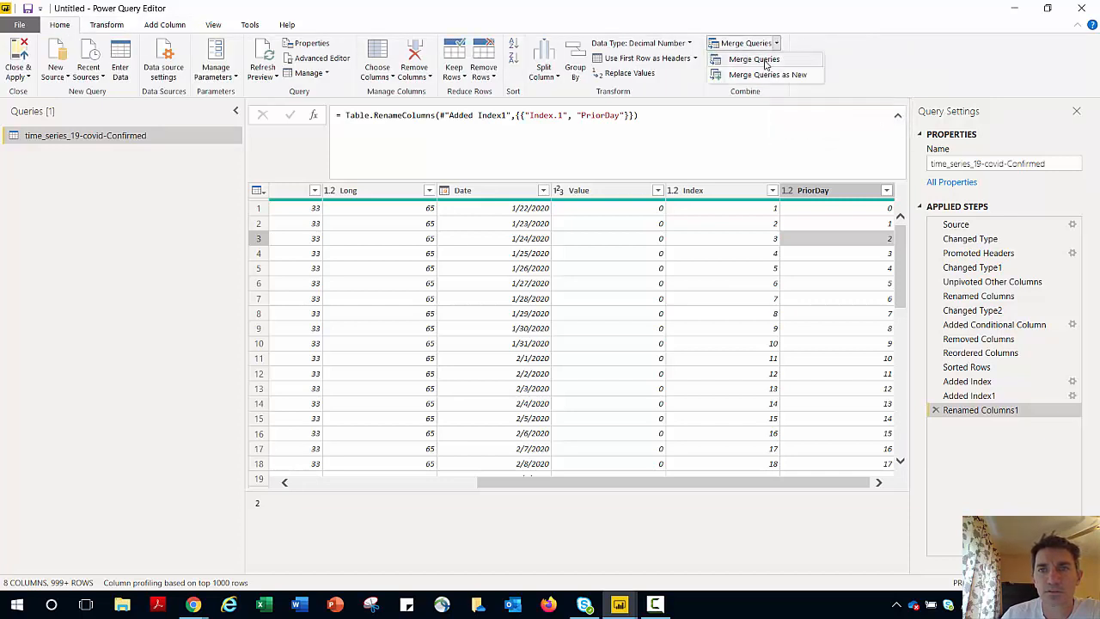
left_click(756, 59)
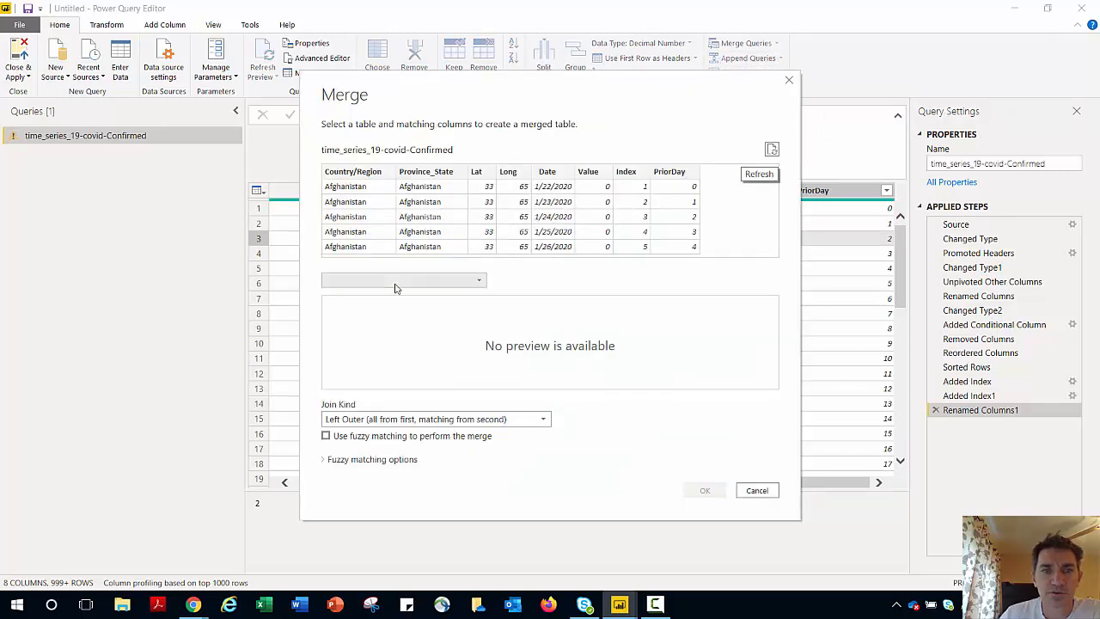
left_click(395, 281)
left_click(394, 296)
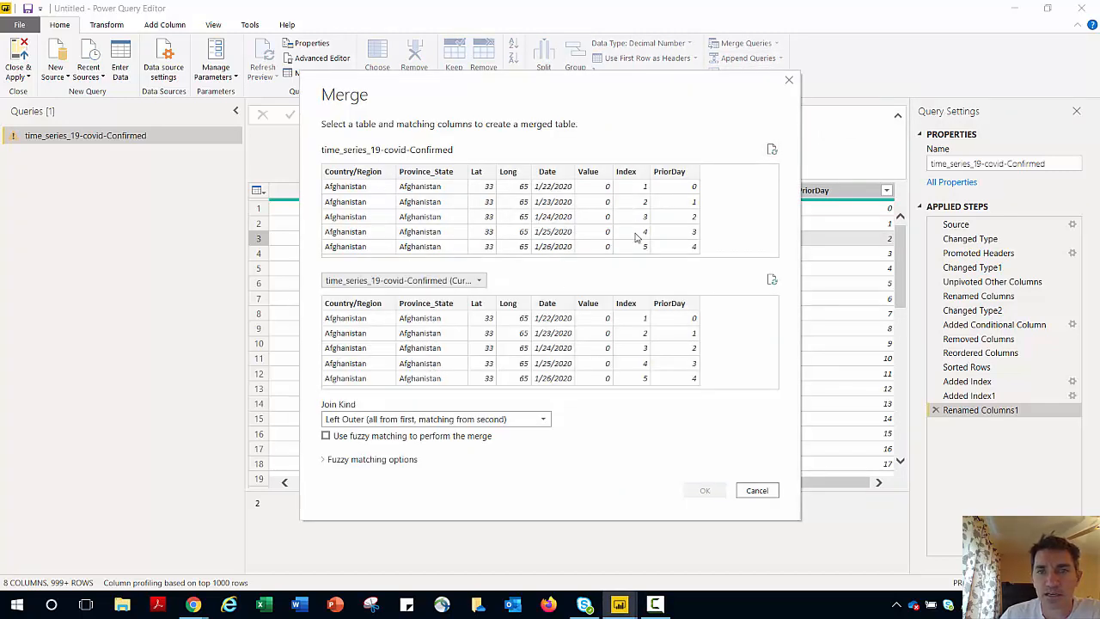
left_click(669, 174)
left_click(627, 306)
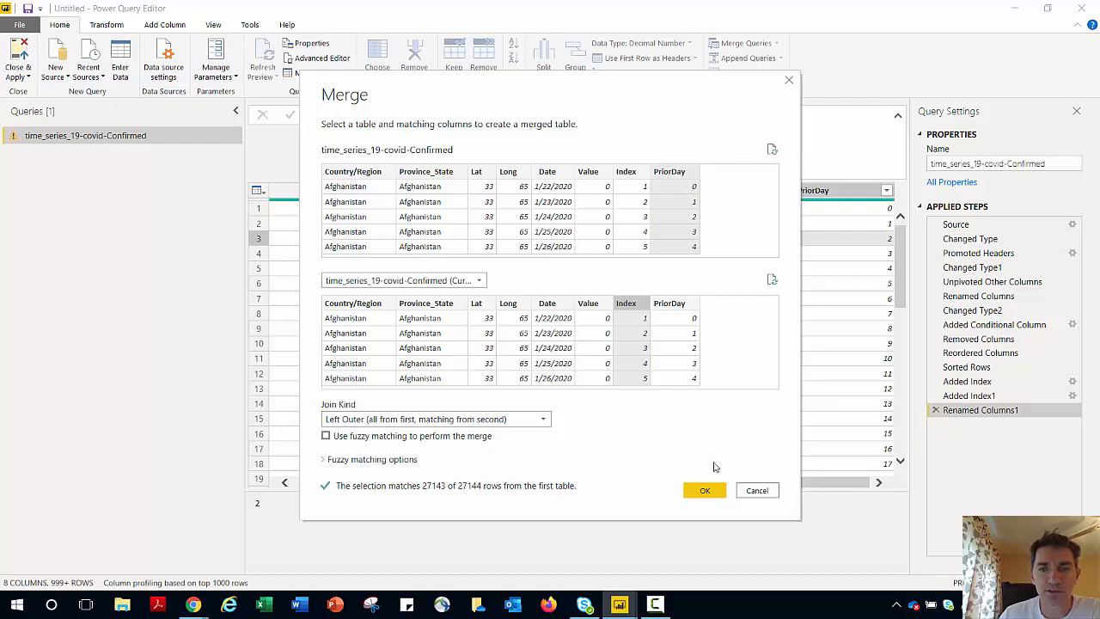
left_click(705, 491)
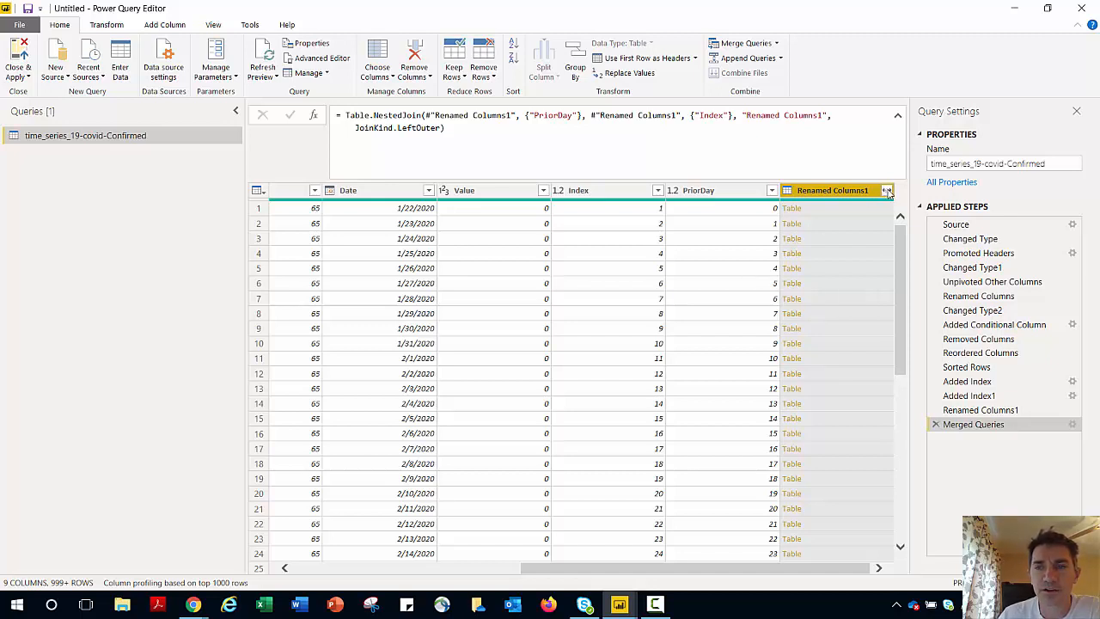
Expand the merged table column to only Country/Region, Province_State, Date and Value, keeping the original column name as prefix
left_click(887, 190)
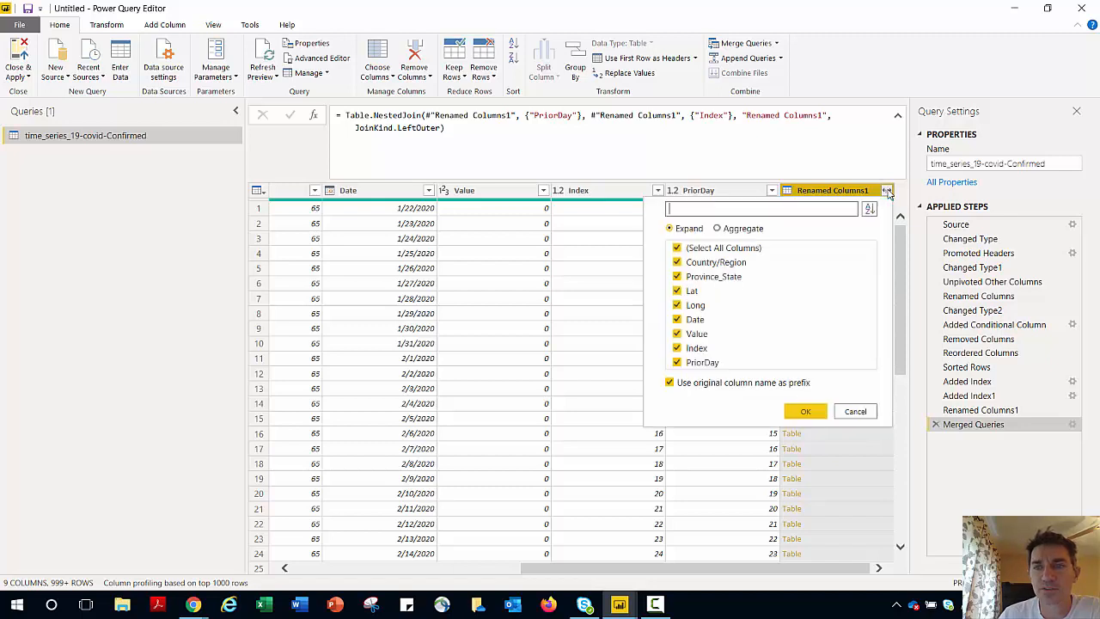
left_click(693, 250)
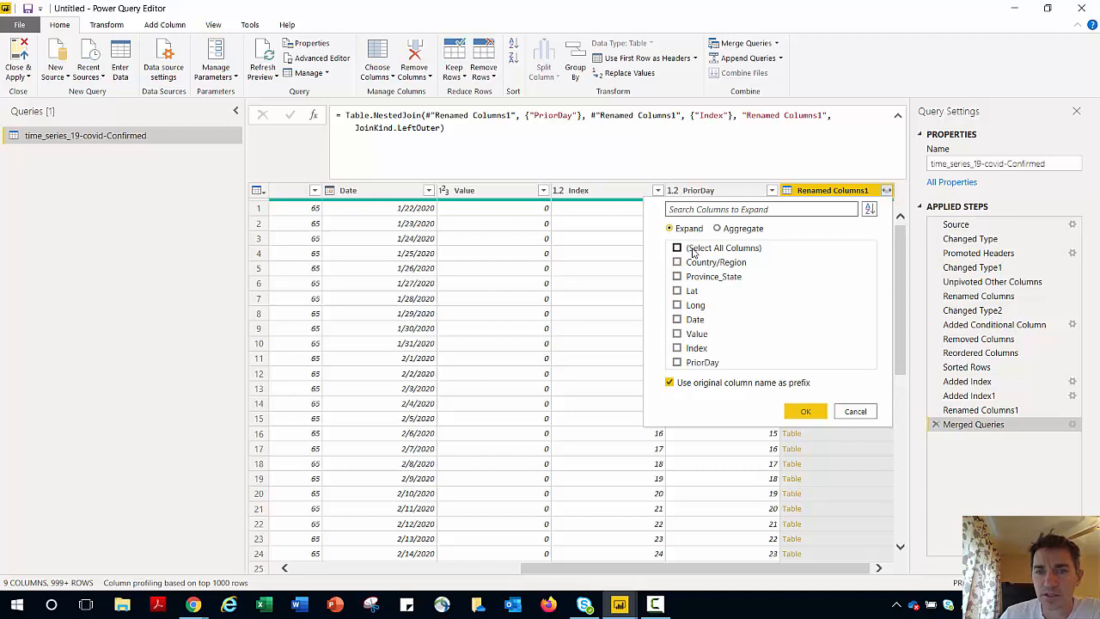
left_click(677, 334)
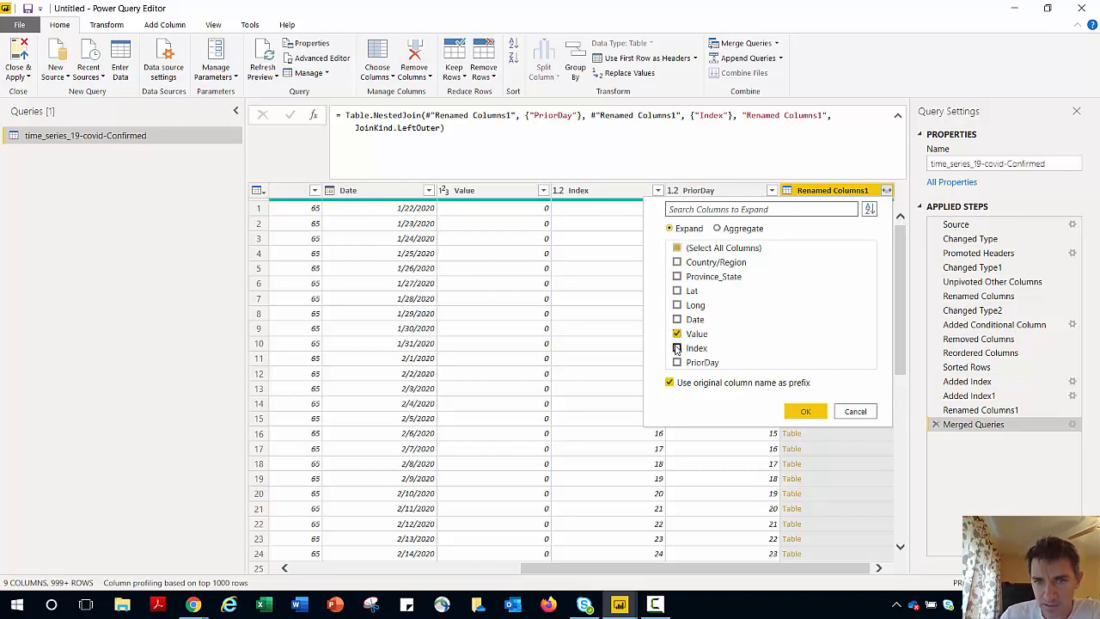
left_click(677, 262)
left_click(678, 277)
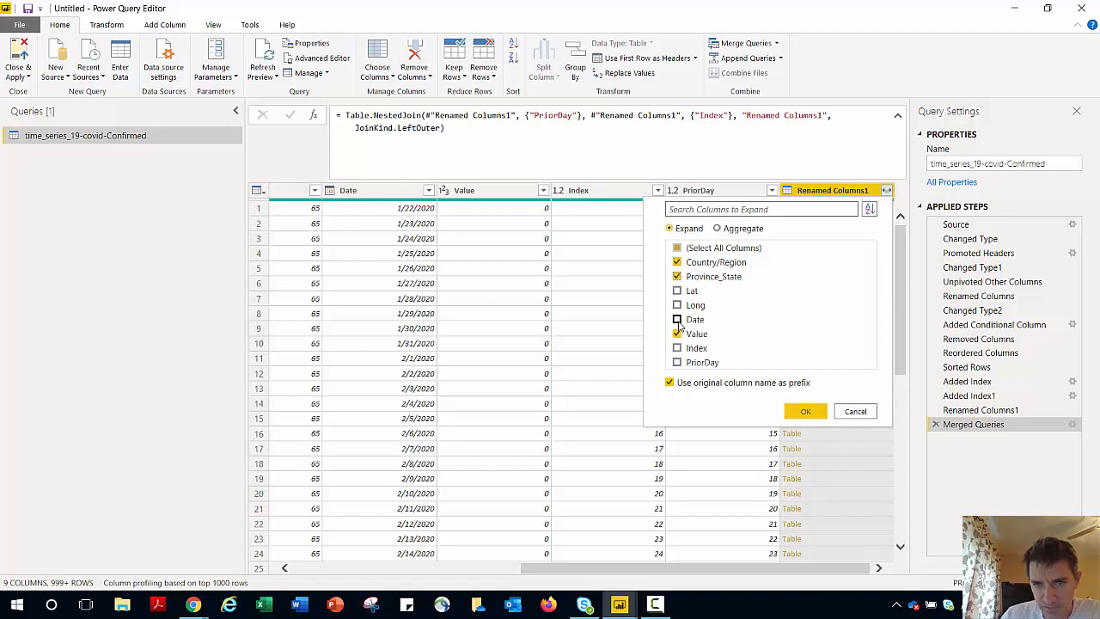
left_click(677, 319)
left_click(805, 412)
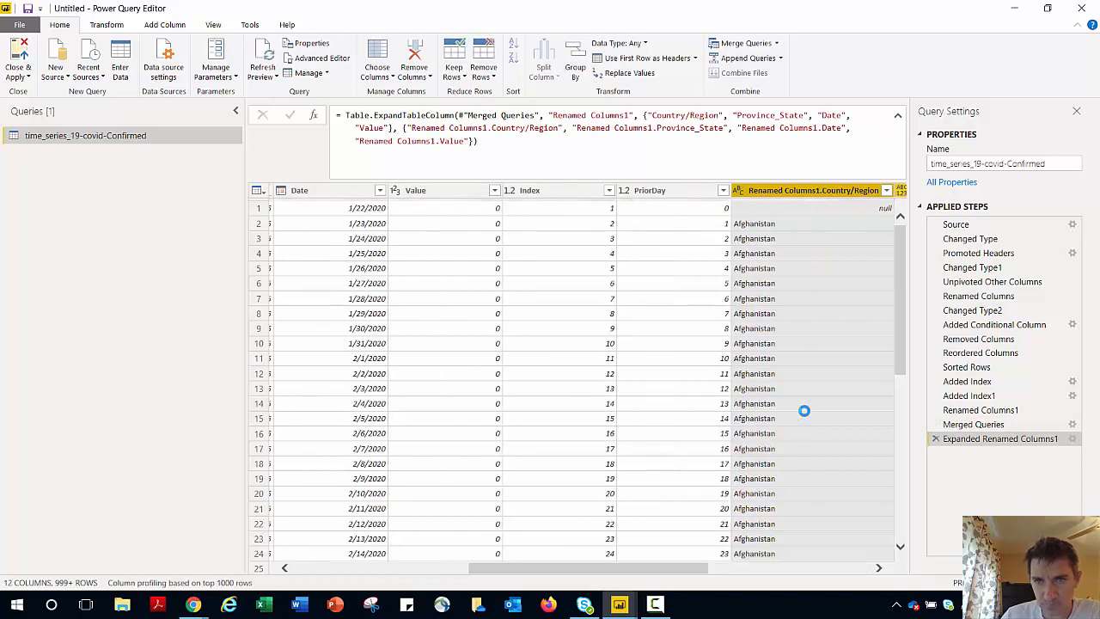
Move the Value column directly before Renamed Columns1.Value, and rename the latter as PriorValue
left_click_drag(434, 192, 811, 171)
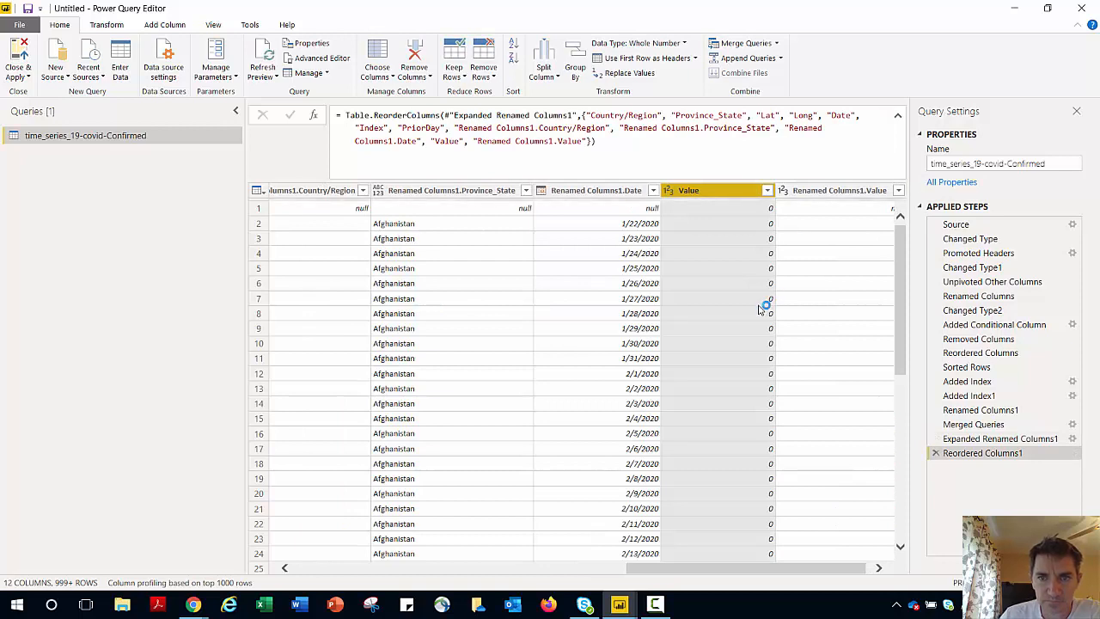
left_click(840, 191)
double_click(839, 190)
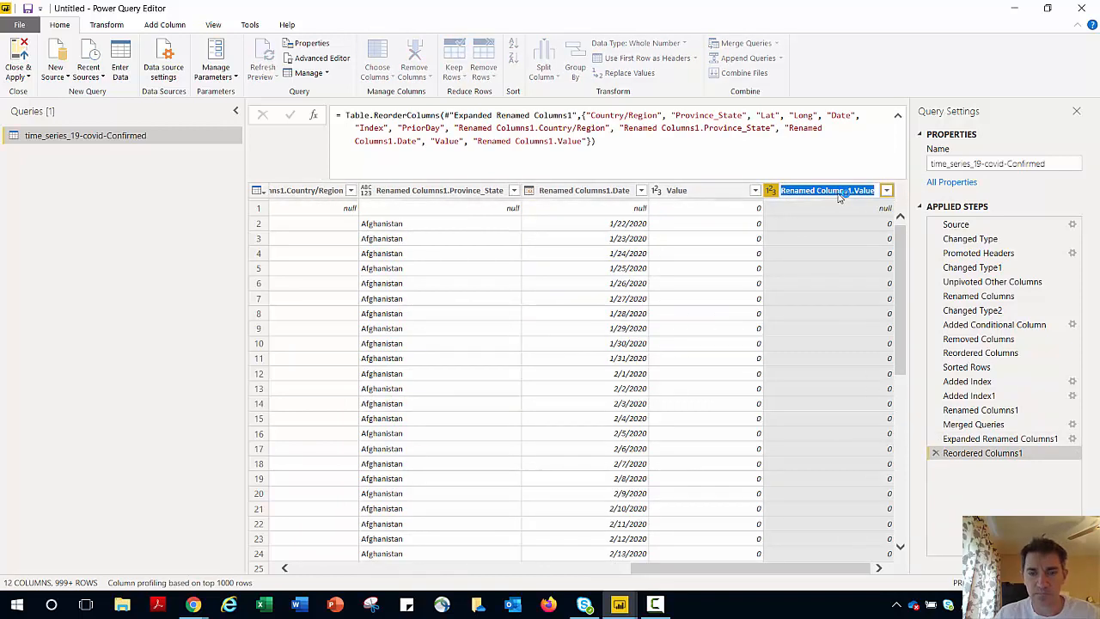
type("PriorValue")
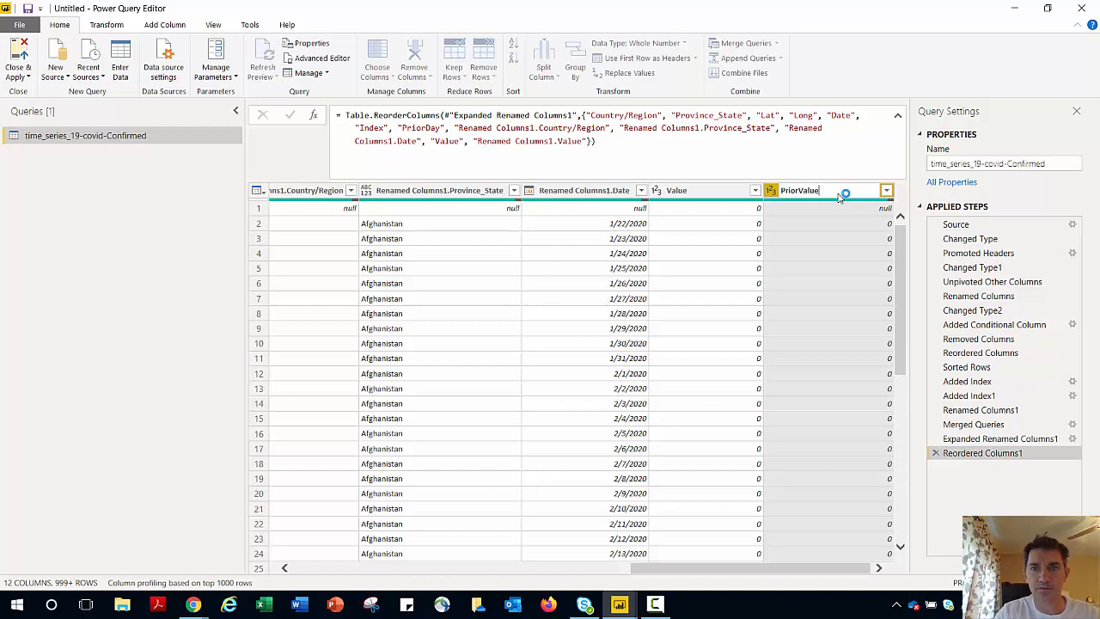
key("Return")
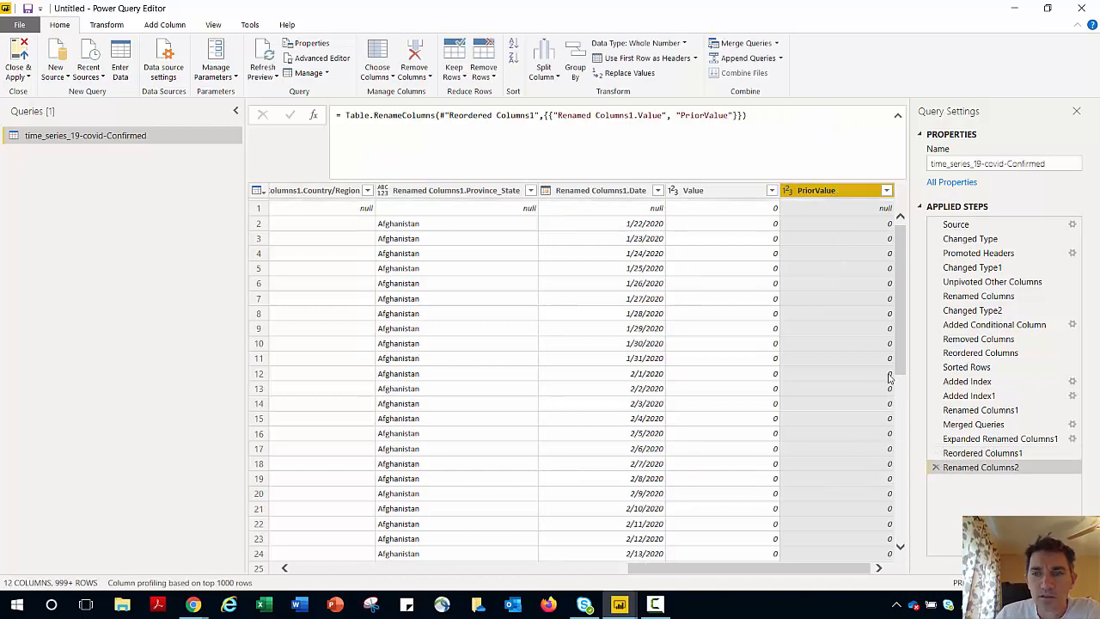
Compare the Value and PriorValue columns in the mid-March Afghanistan rows
scroll(834, 380, "down", 15)
scroll(835, 380, "up", 6)
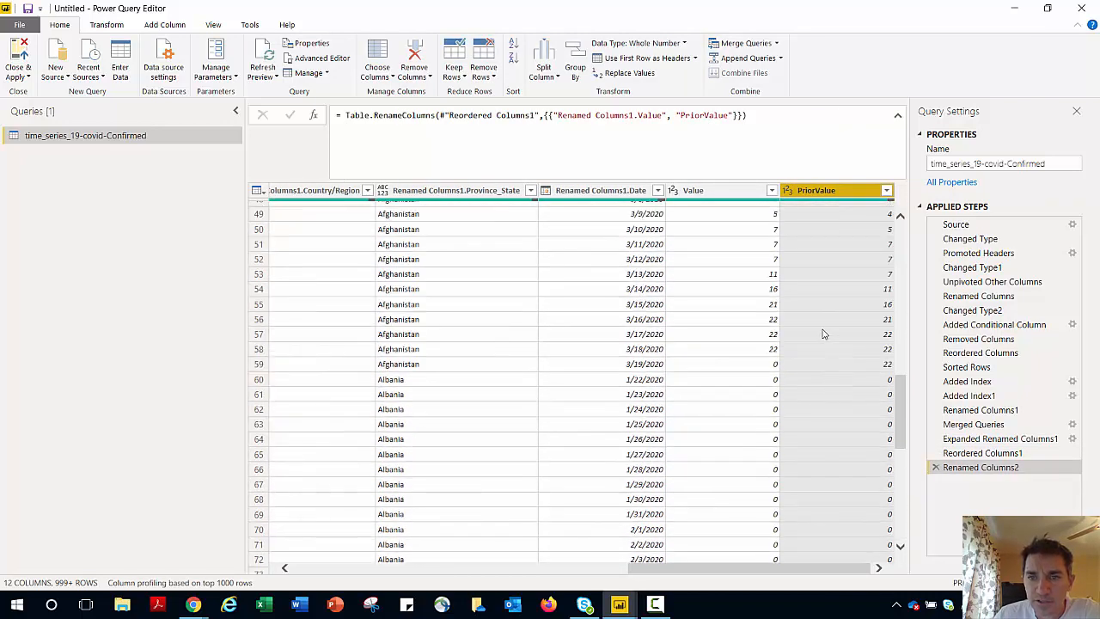
left_click(740, 305)
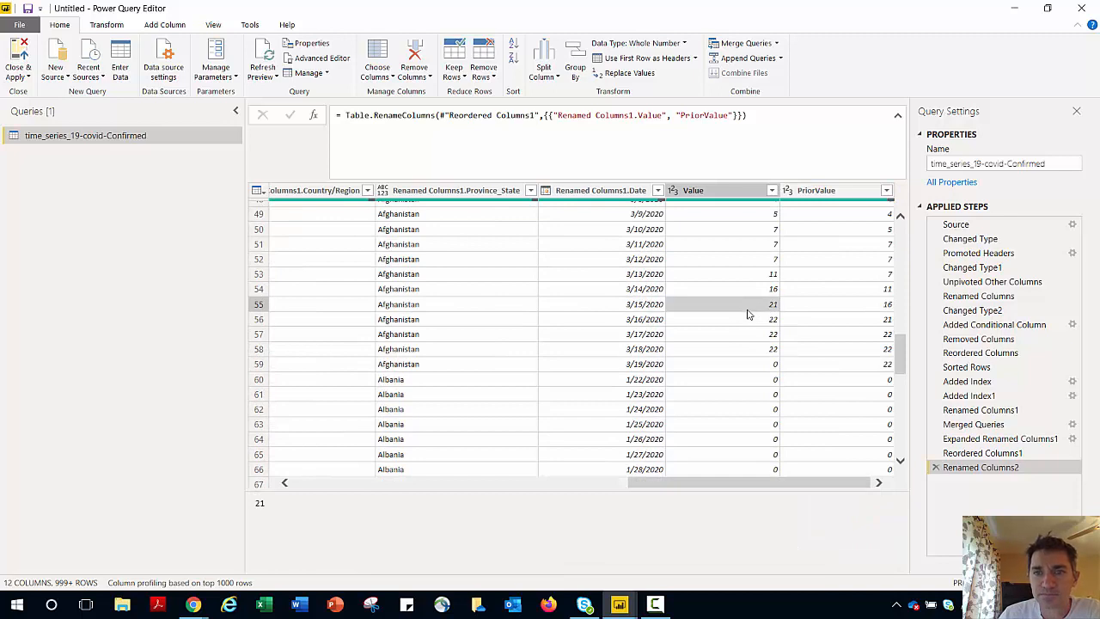
left_click(864, 310)
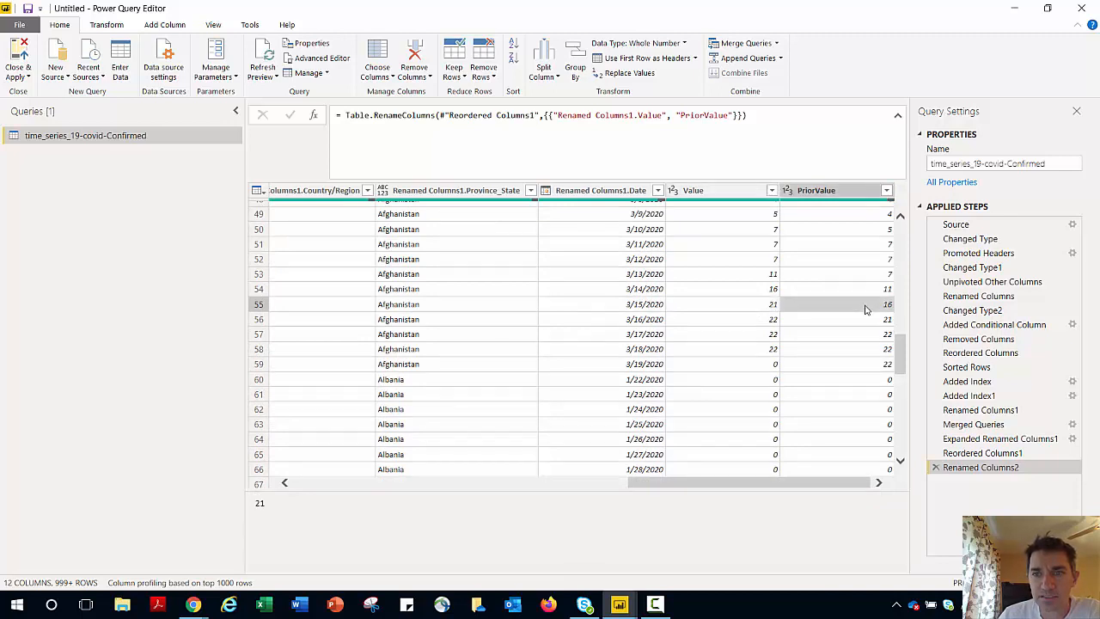
left_click(771, 290)
left_click(757, 305)
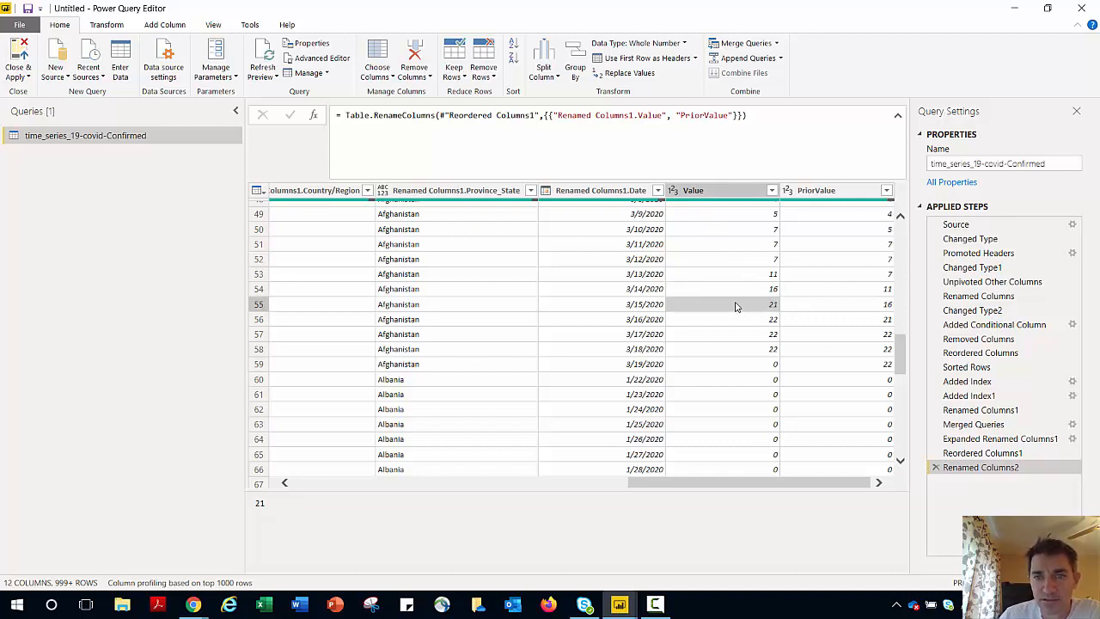
Start a custom column and enter the formula [Value]-[PriorValue]
left_click(797, 306)
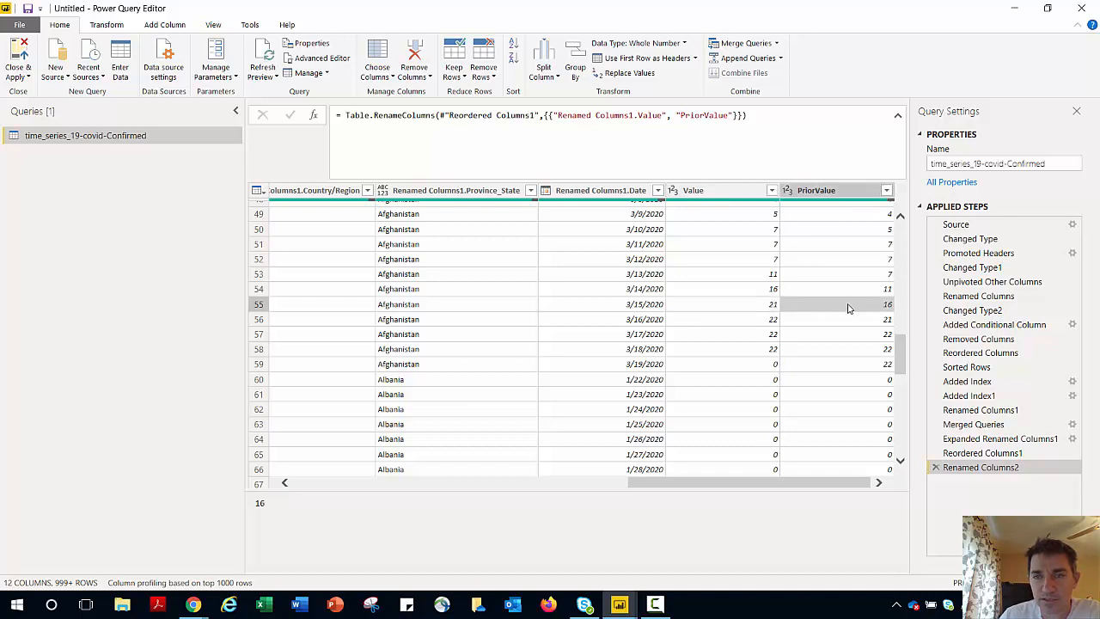
left_click(106, 26)
left_click(165, 25)
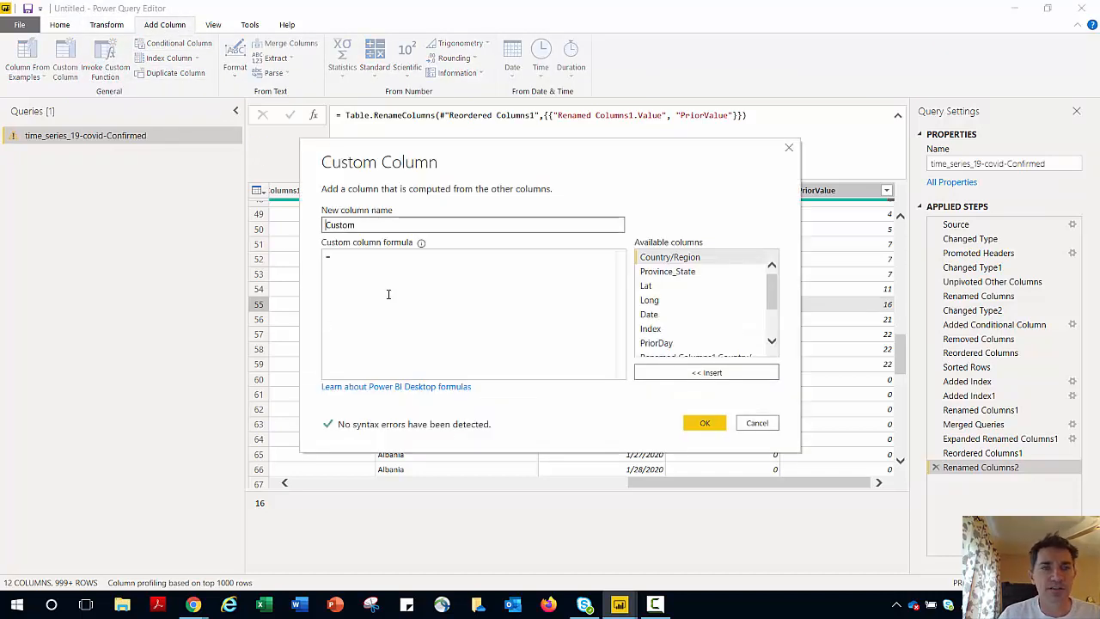
left_click(375, 254)
type("VAlu")
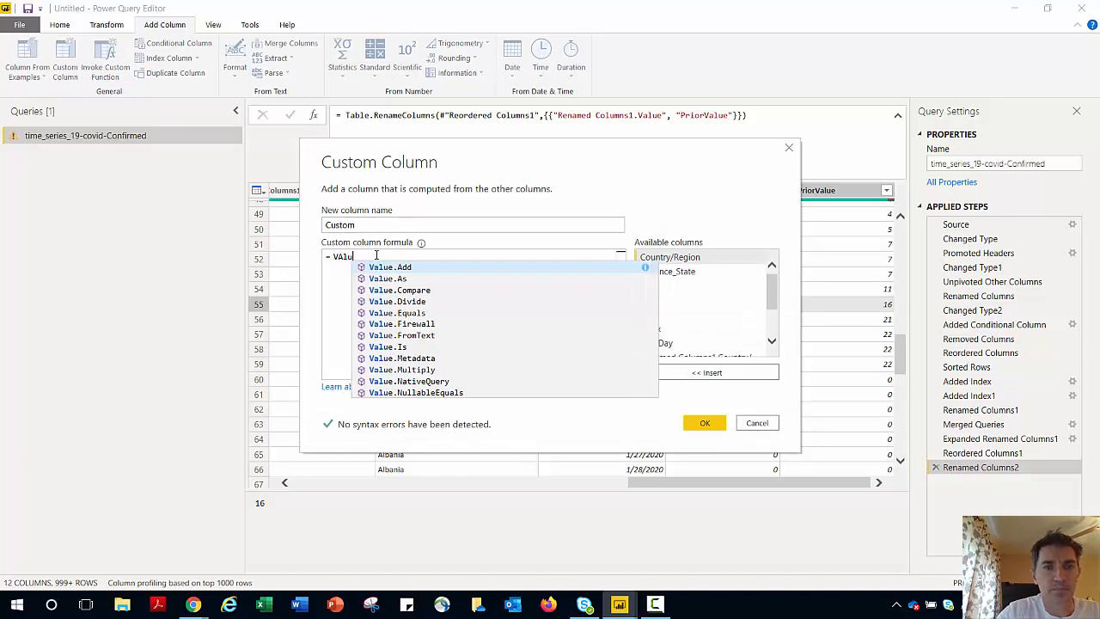
key("BackSpace")
key("BackSpace")
key("BackSpace")
key("BackSpace")
type("[v")
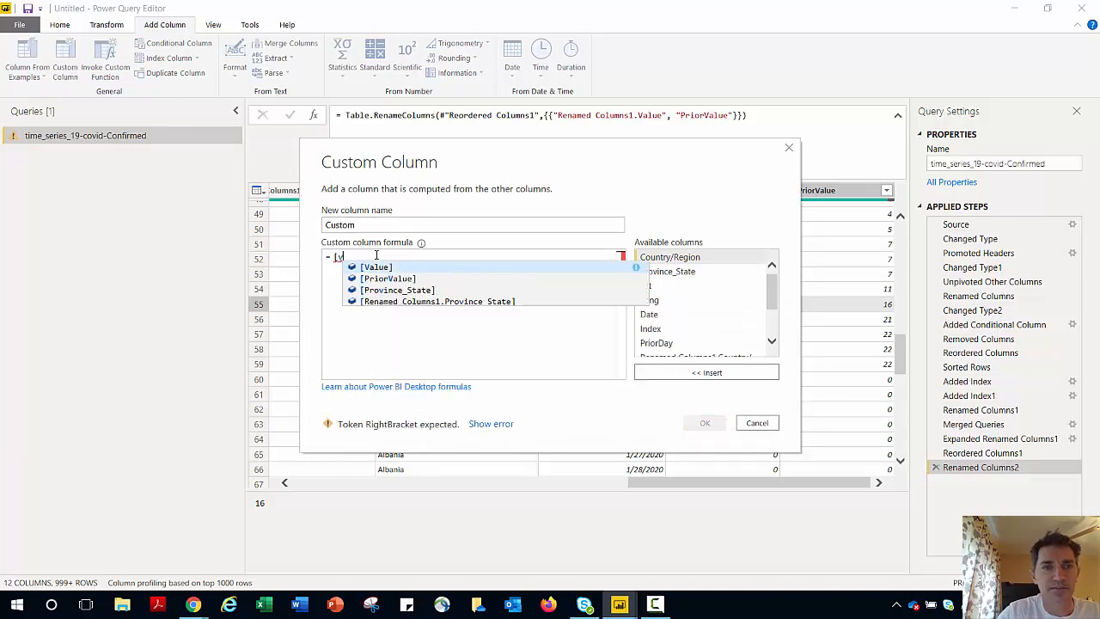
type("a")
key("Tab")
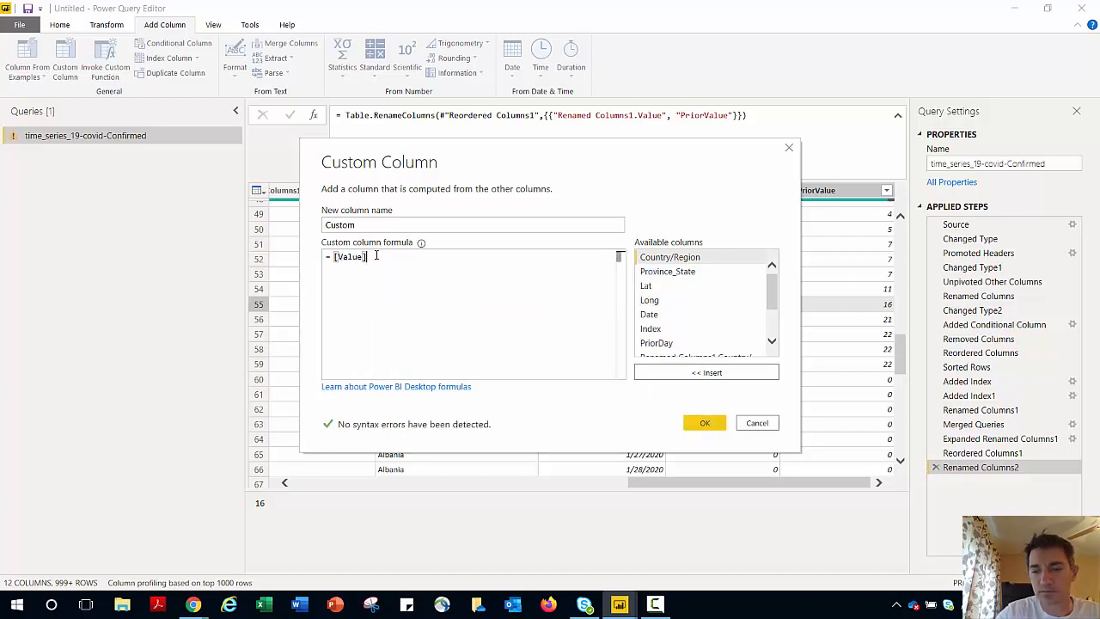
type("-[prio")
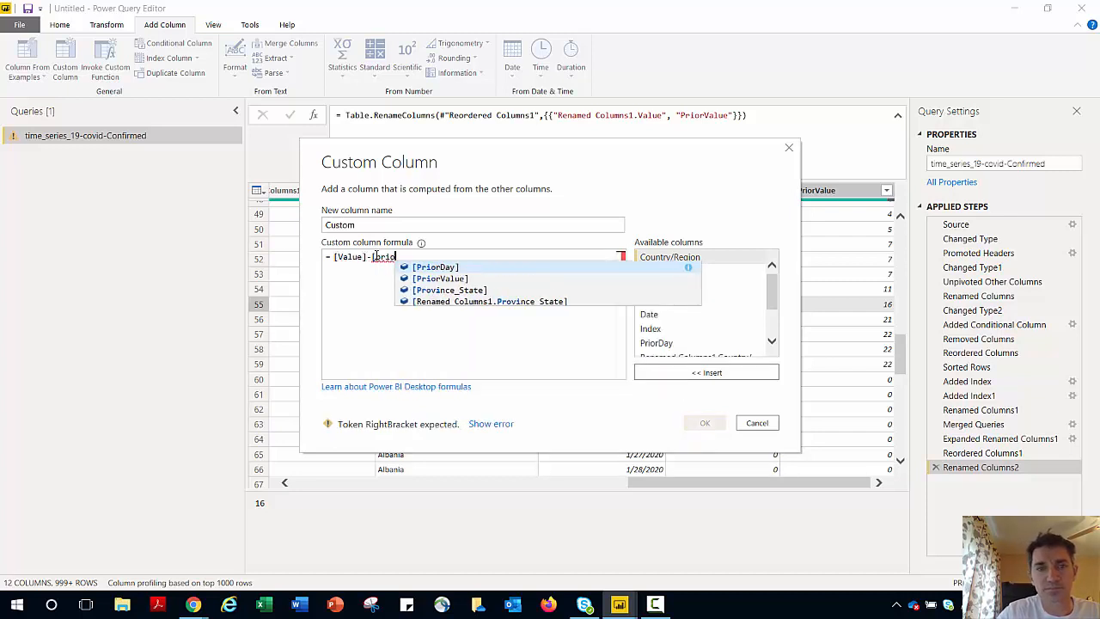
key("Tab")
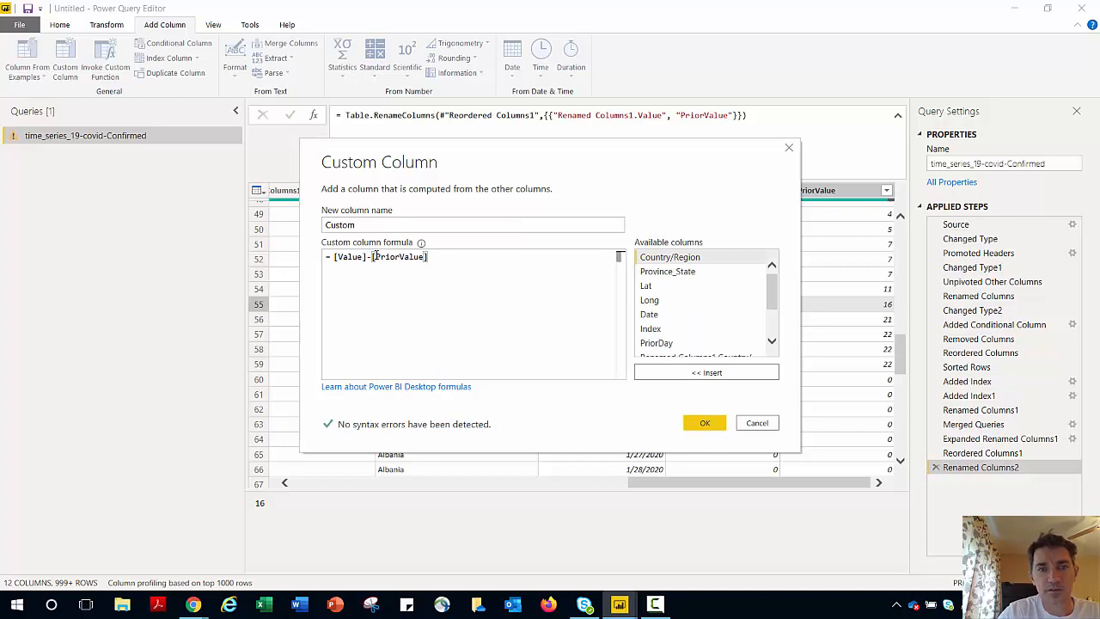
Name the custom column DailyValue and add it to the query
left_click_drag(355, 224, 263, 240)
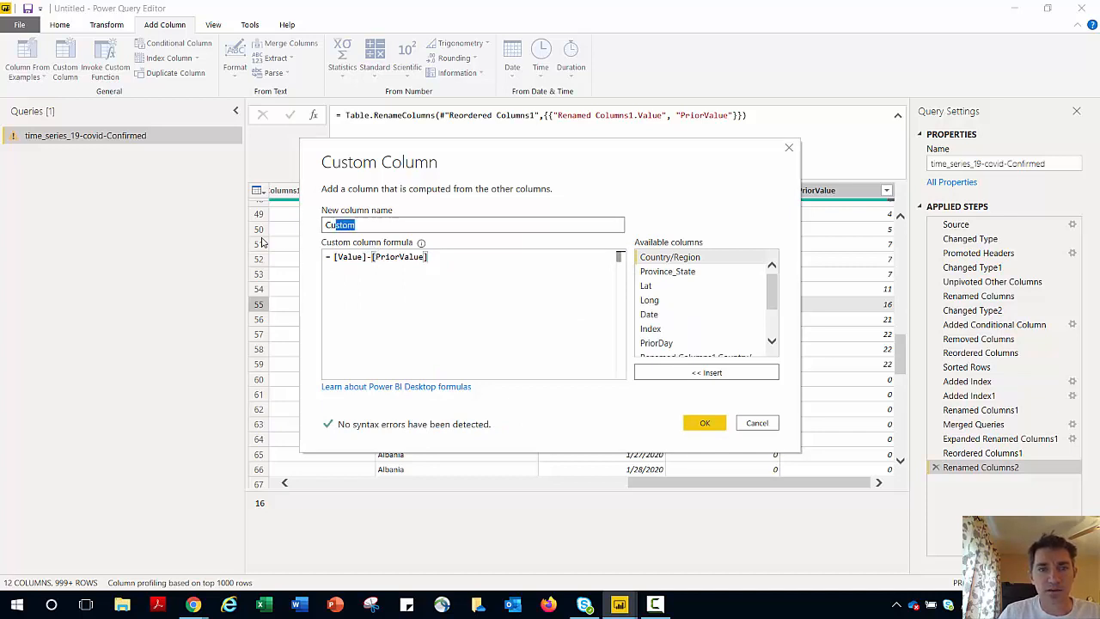
type("DailyValue")
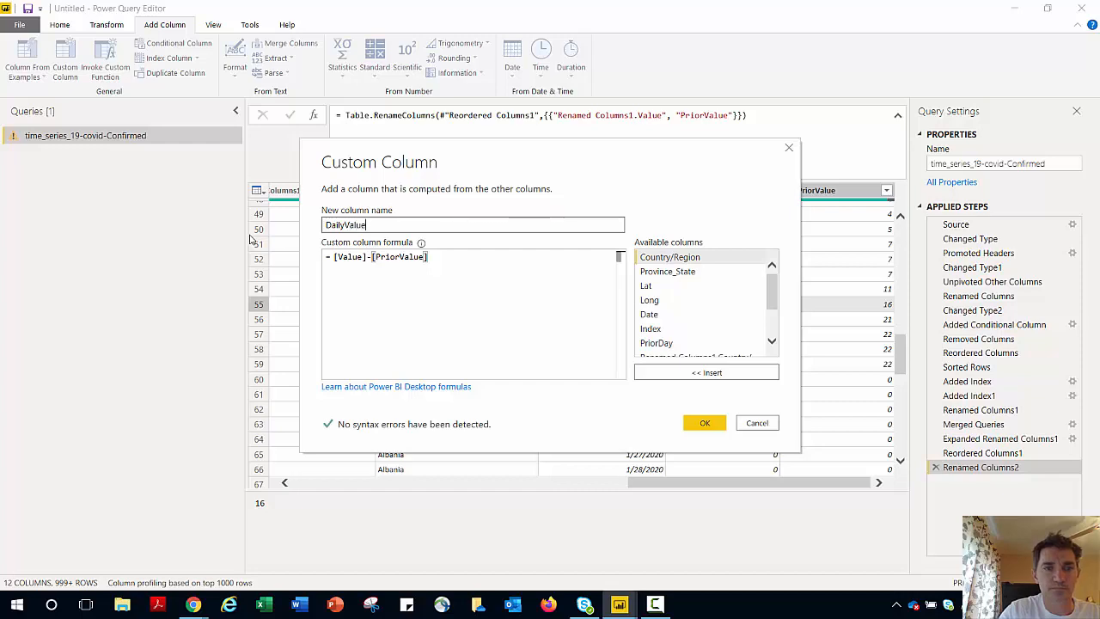
left_click(703, 425)
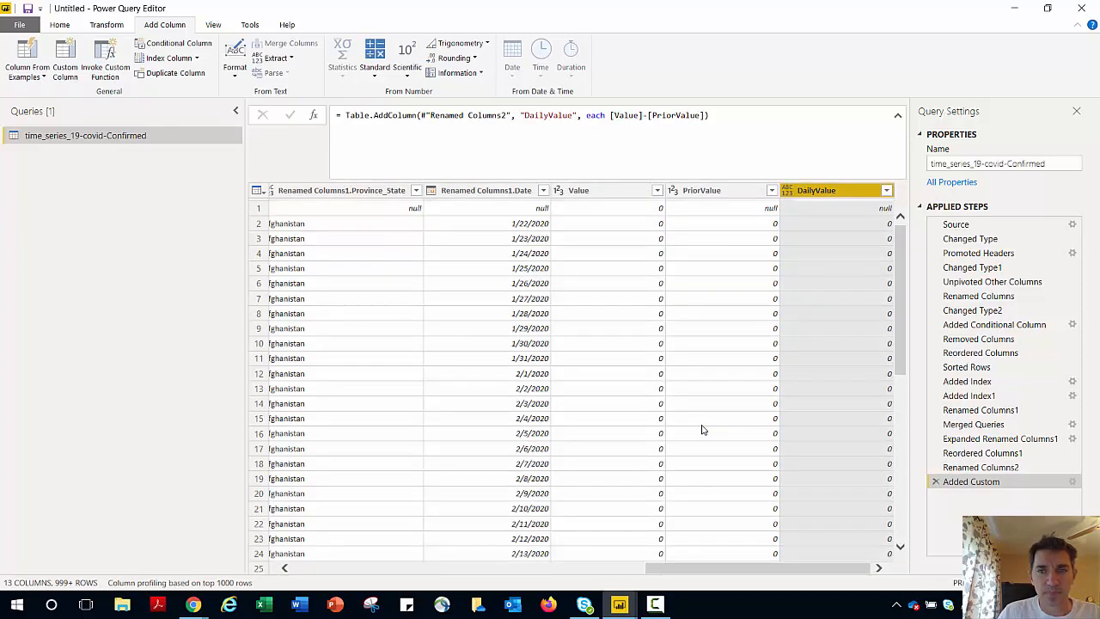
Check DailyValue at the Afghanistan-to-Albania boundary, comparing row 59's original location and date columns with its merged prior-day columns
scroll(801, 355, "down", 9)
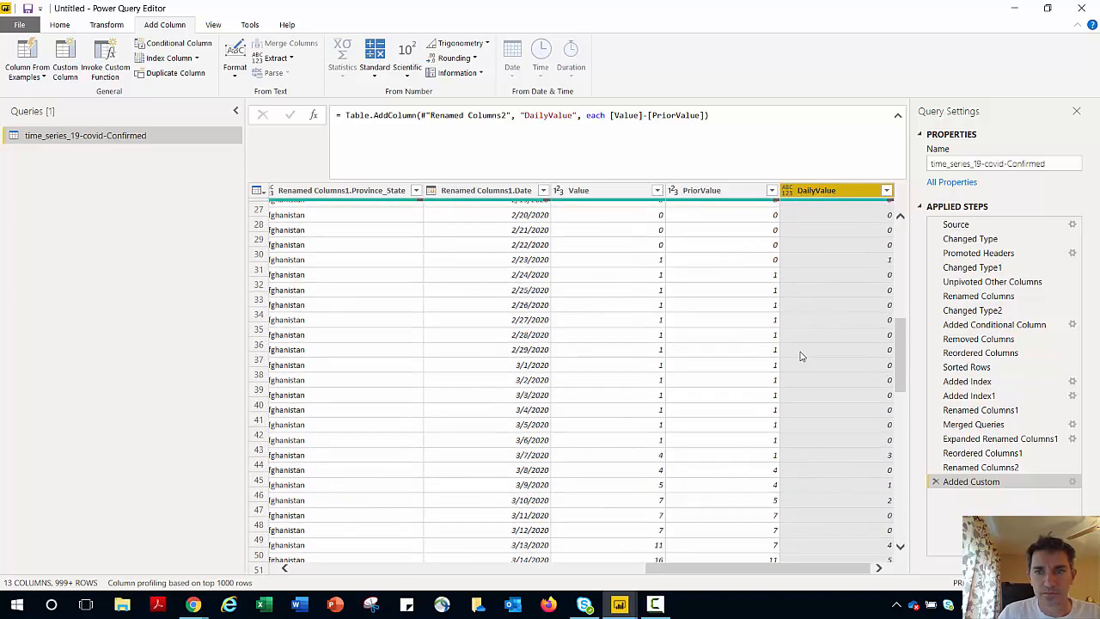
scroll(801, 355, "down", 6)
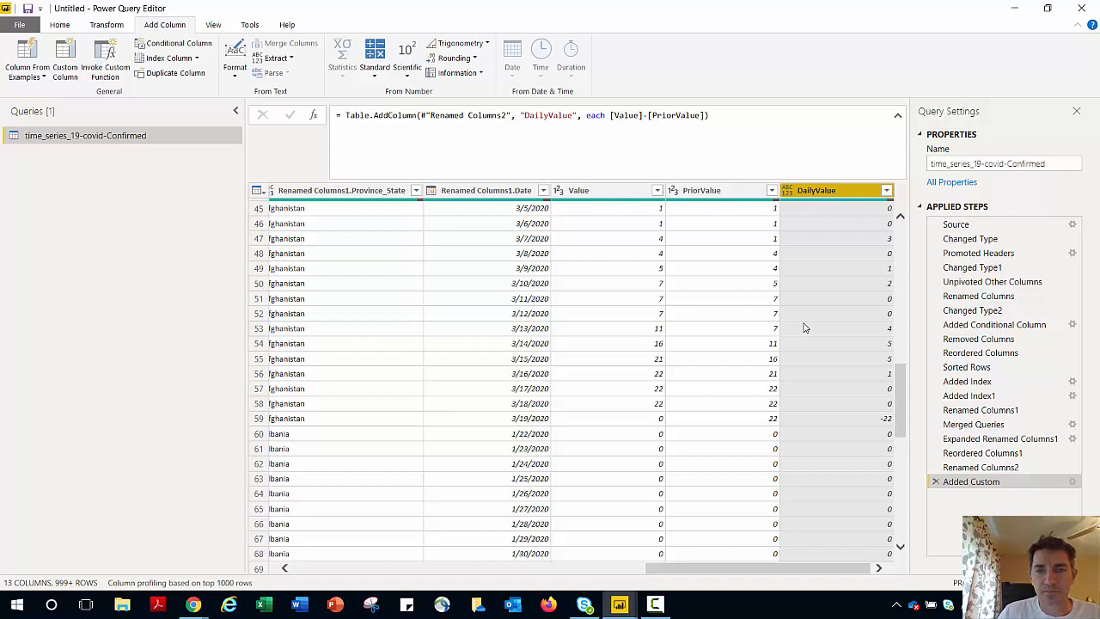
left_click(756, 421)
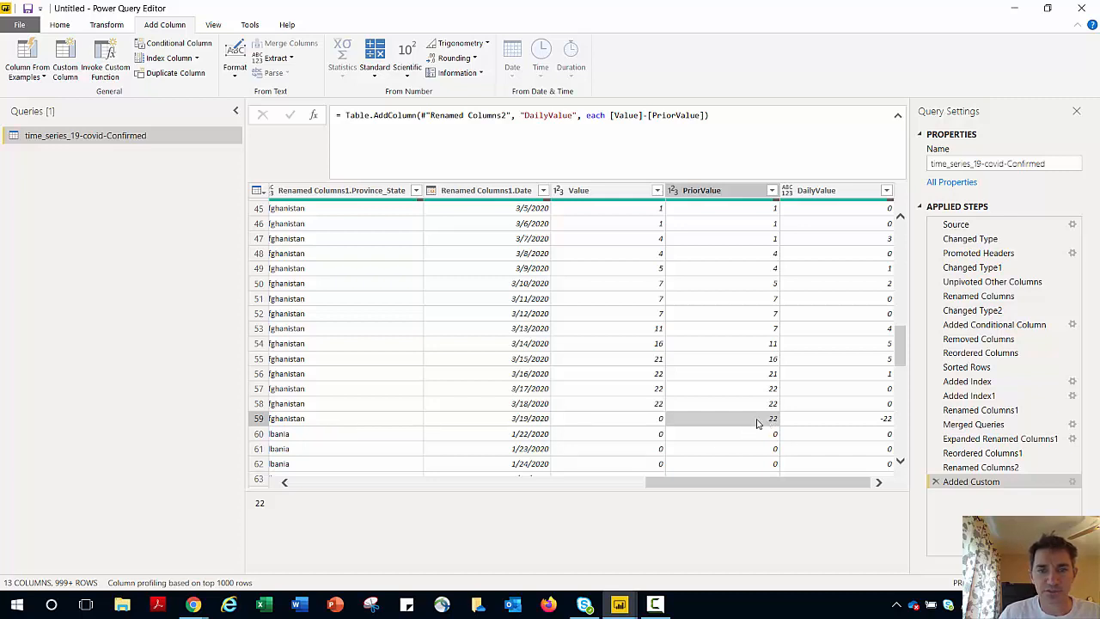
left_click(530, 423)
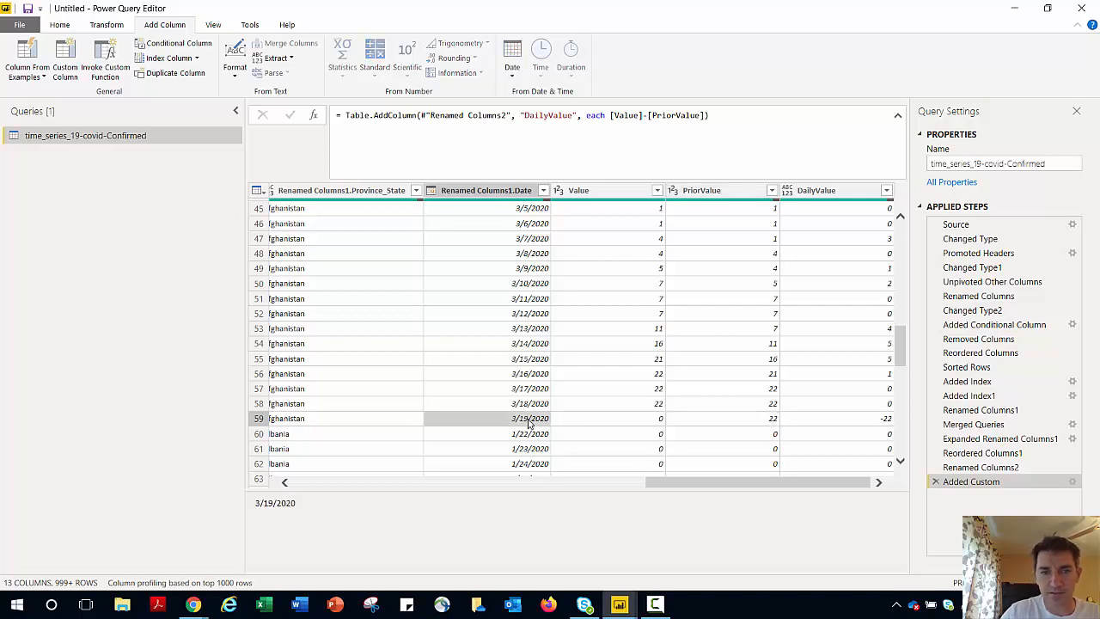
key("Left")
key("Left")
key("Left")
key("Left")
key("Left")
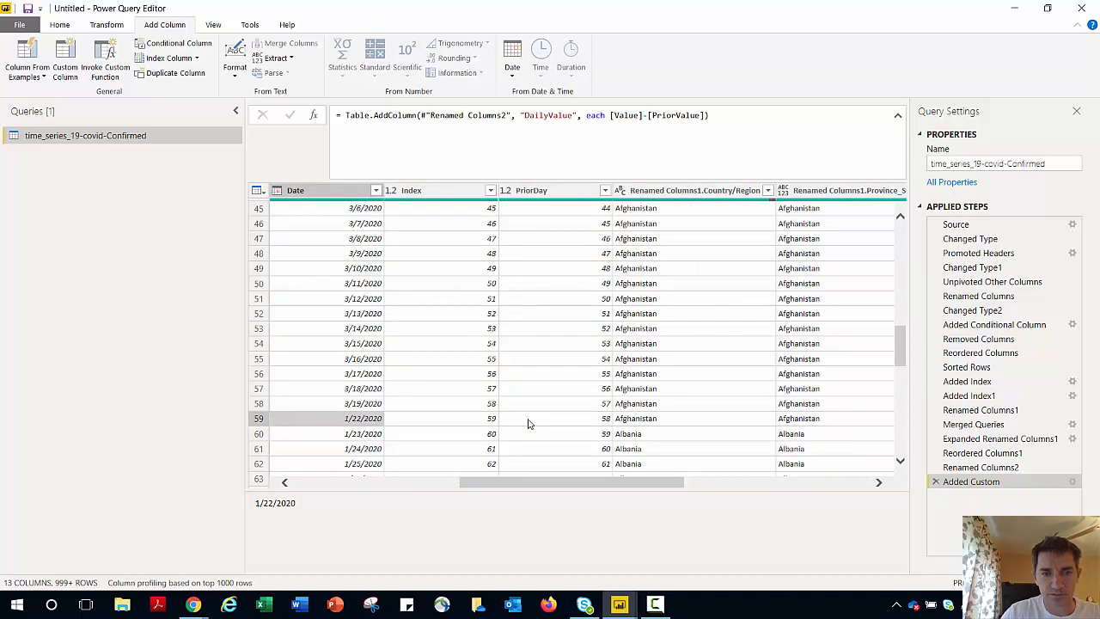
key("Left")
key("Left")
key("Left")
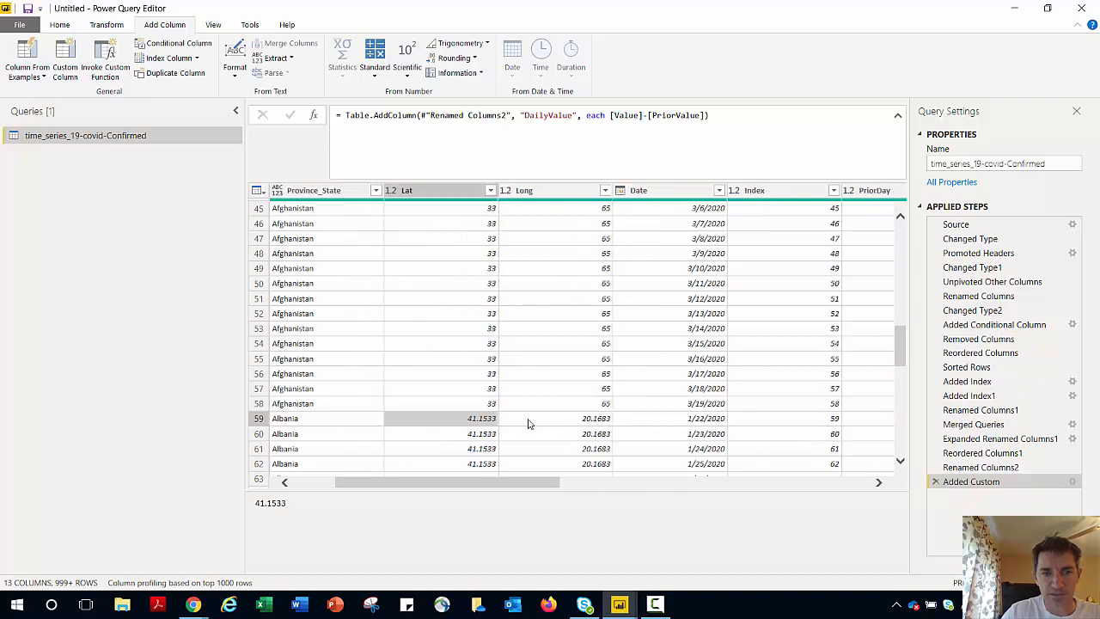
key("Right")
key("Right")
key("Right")
key("Right")
key("Right")
key("Right")
key("Right")
key("Right")
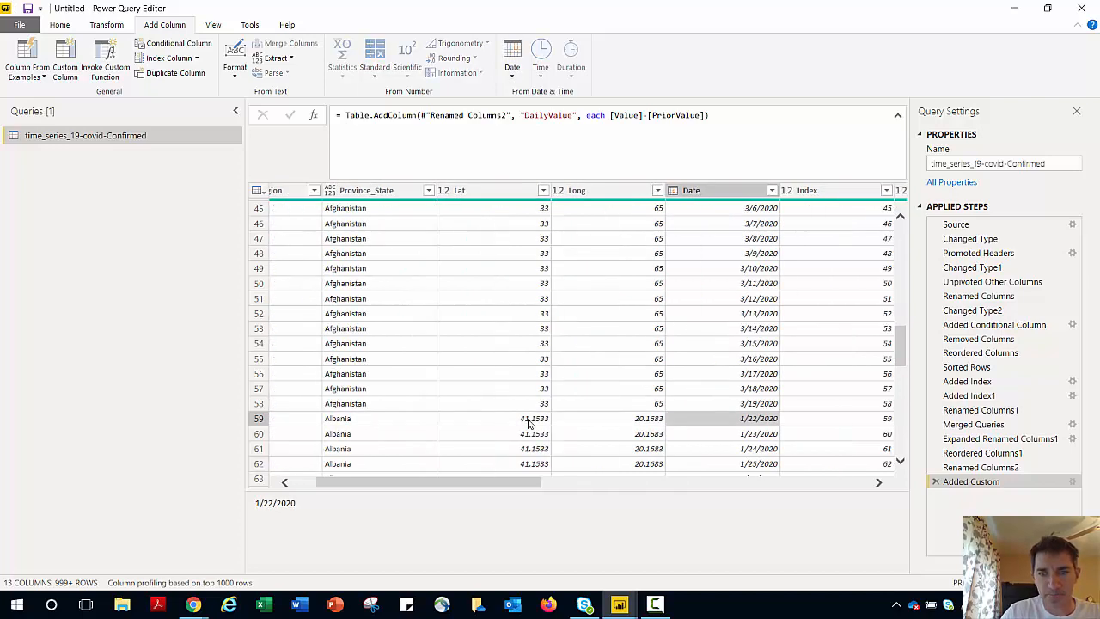
key("Right")
key("Right")
key("Right")
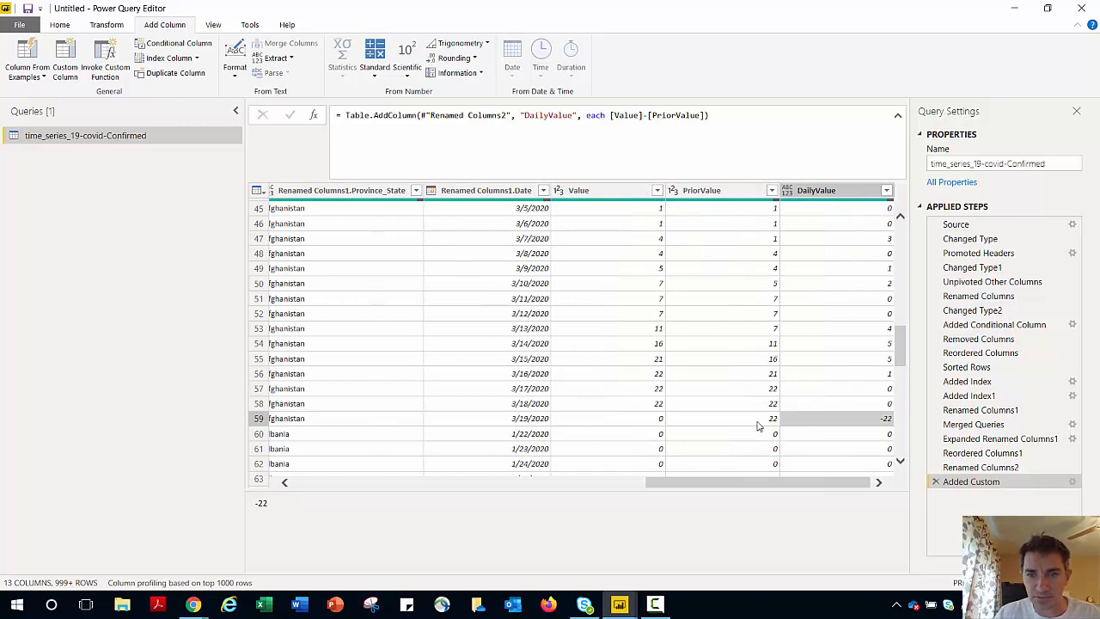
Trace row 59 again from Value back to the original Date, then through the merged columns to PriorValue and DailyValue
left_click(645, 421)
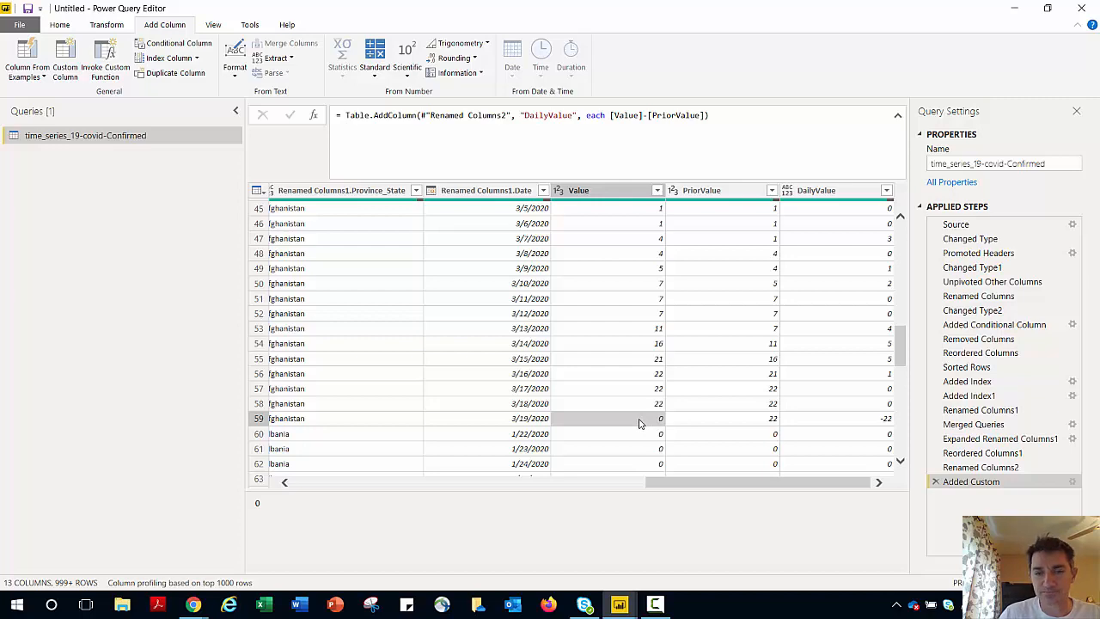
key("Left")
key("Left")
key("Left")
key("Left")
key("Left")
key("Left")
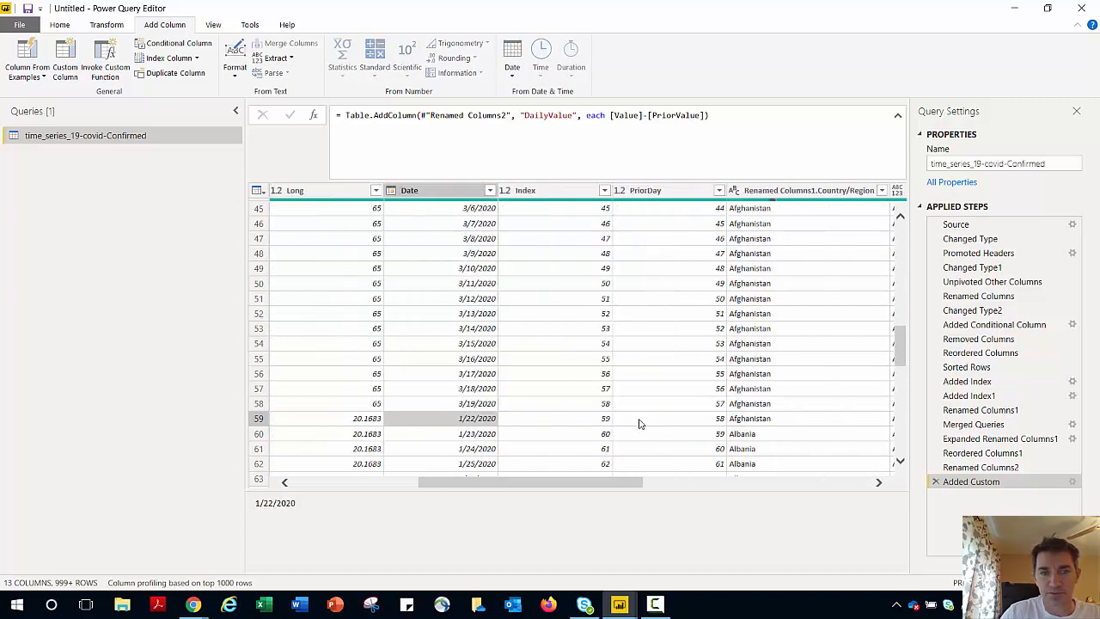
key("Right")
key("Right")
key("Right")
key("Right")
key("Right")
key("Right")
key("Right")
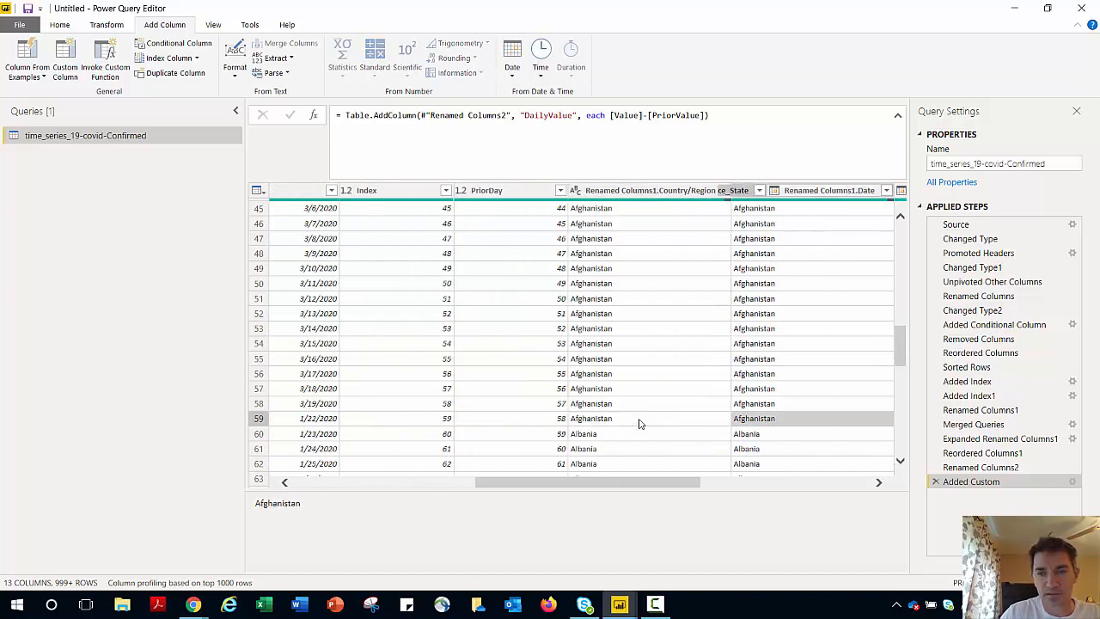
key("Right")
key("Left")
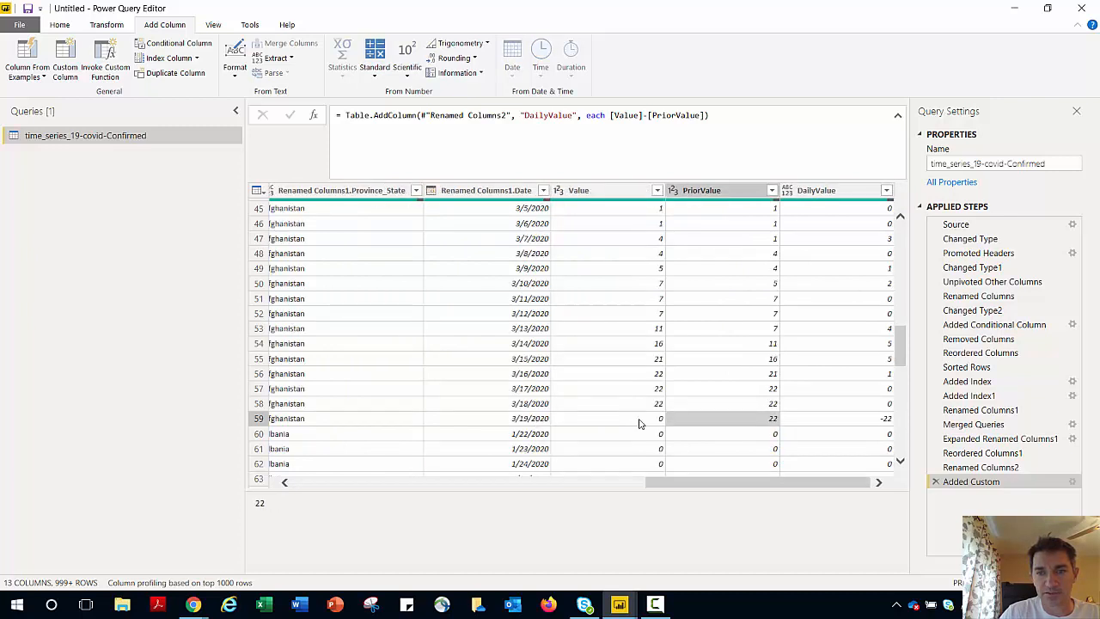
key("Right")
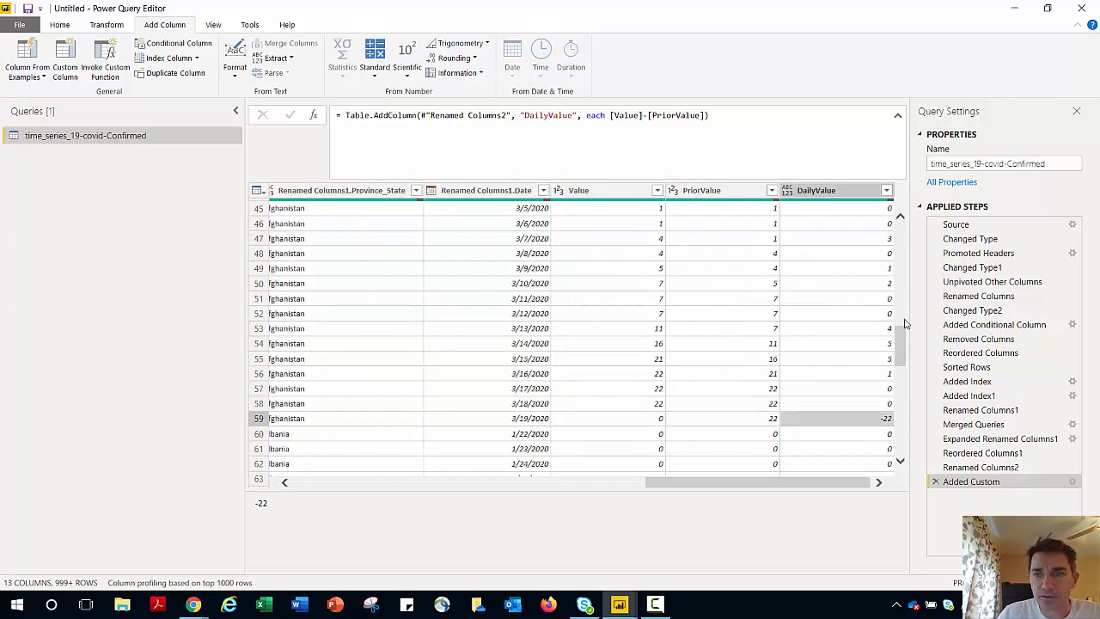
Edit the DailyValue column's formula to begin with the condition if [Province_State] = [Renamed Columns1.Province_State]
left_click(1071, 482)
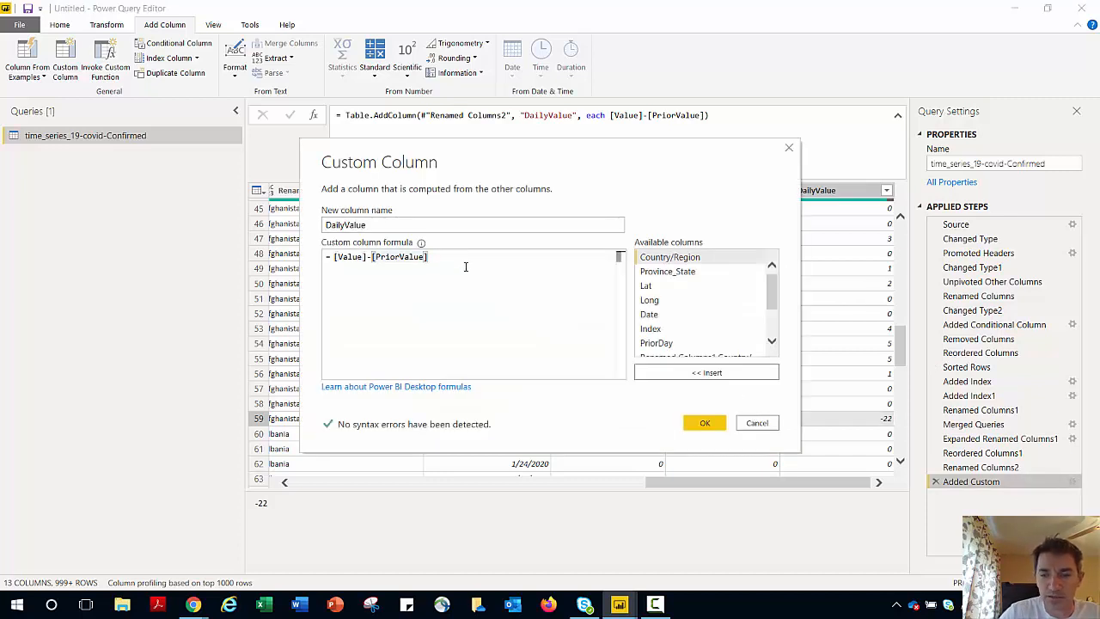
key("Home")
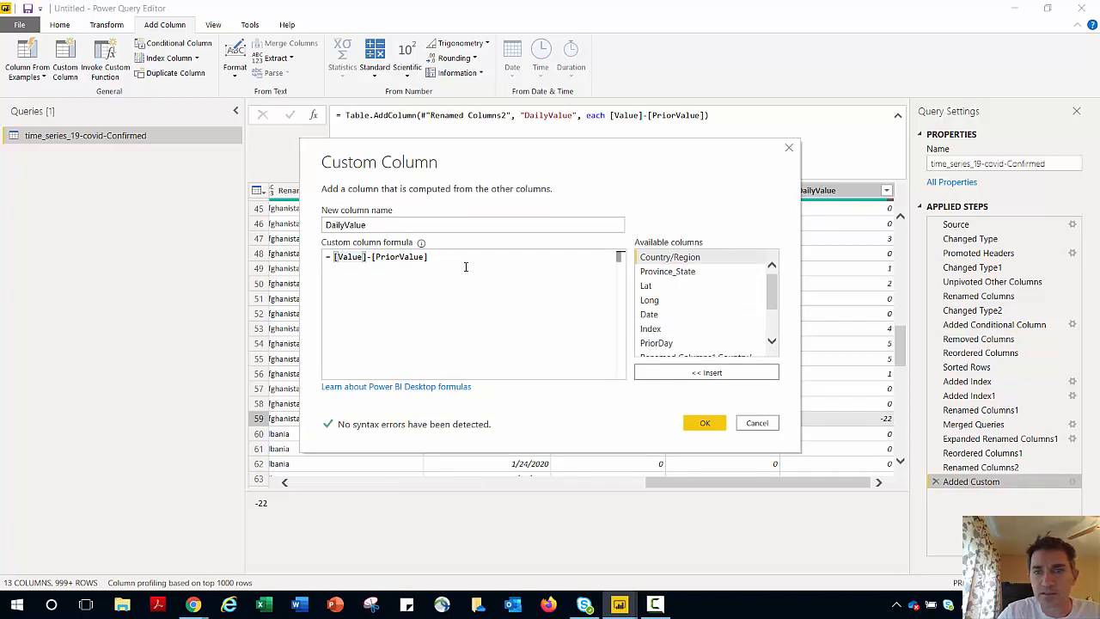
type("if")
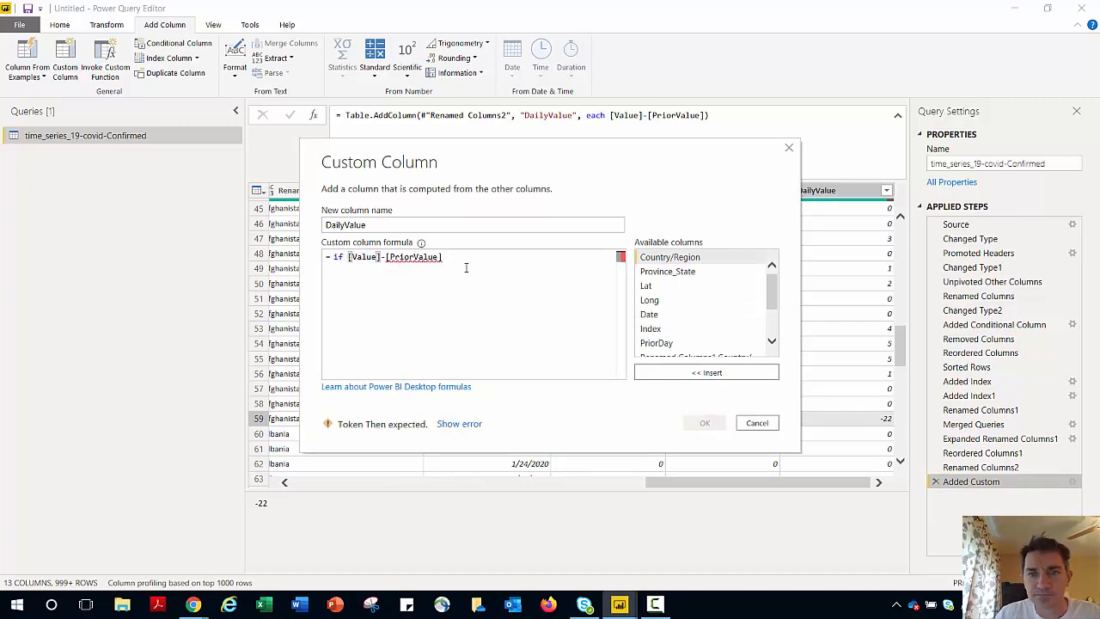
double_click(692, 274)
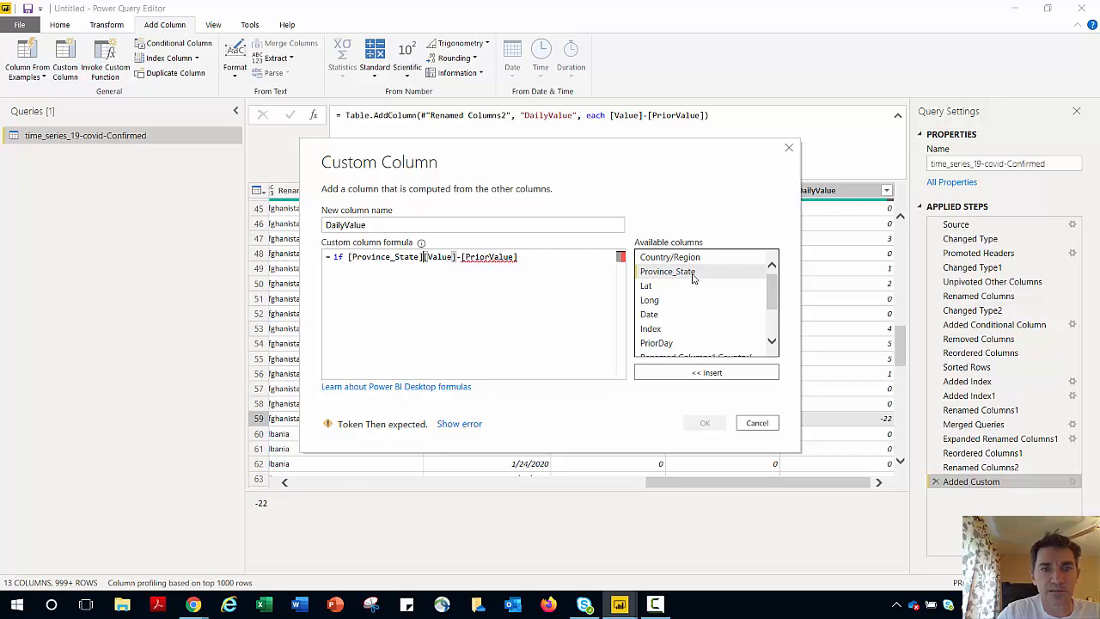
type("=")
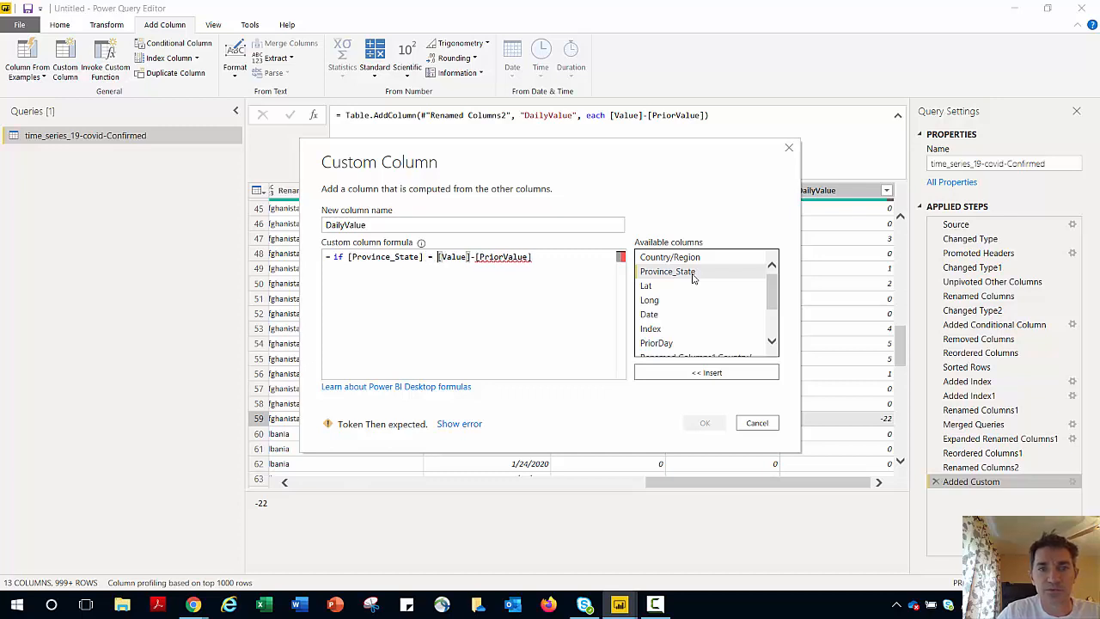
left_click(771, 342)
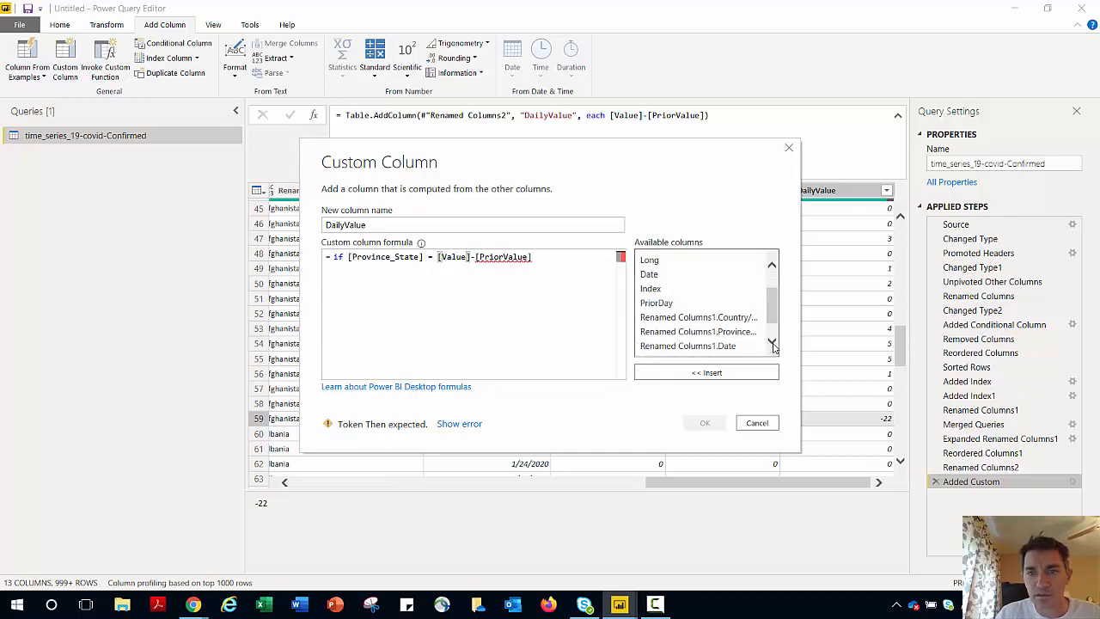
left_click(771, 343)
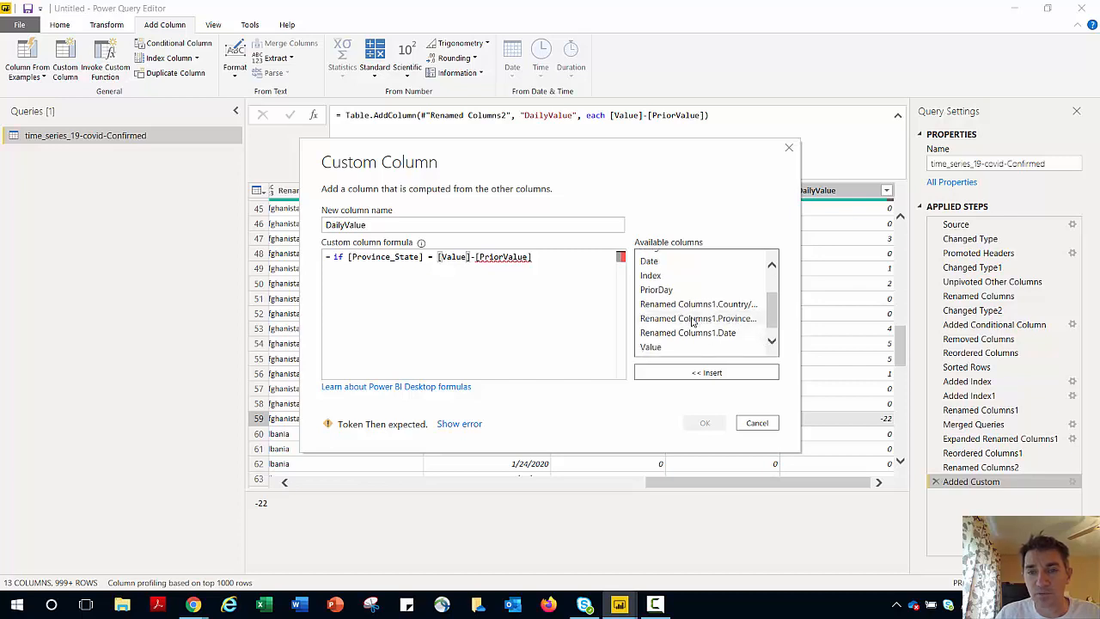
double_click(693, 322)
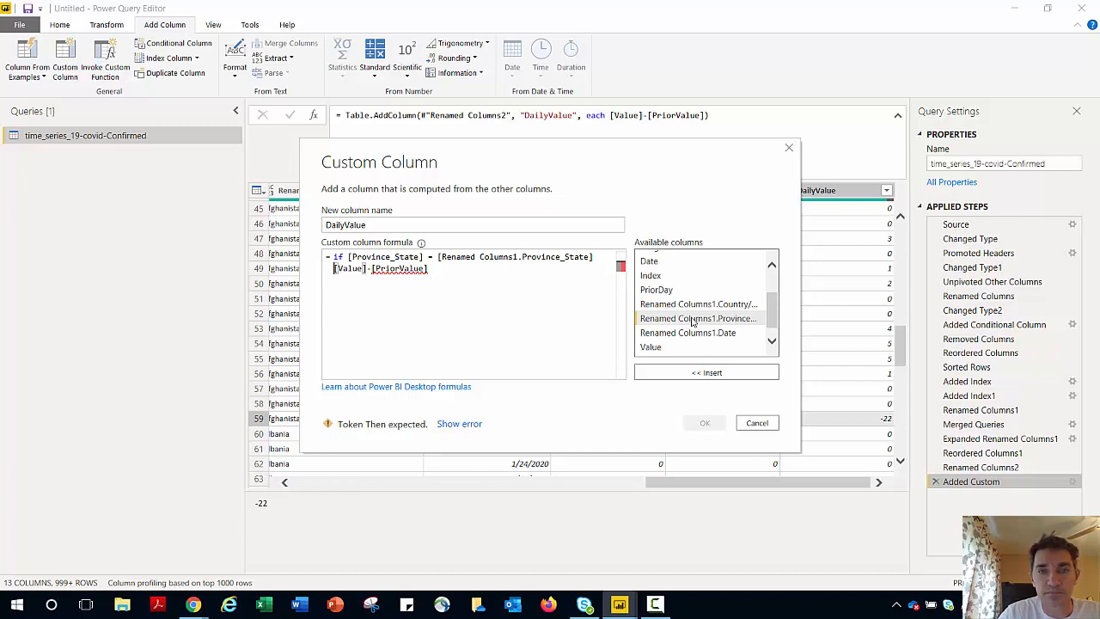
Complete the conditional DailyValue formula with then [Value]-[PriorValue] else [Value]
type("then")
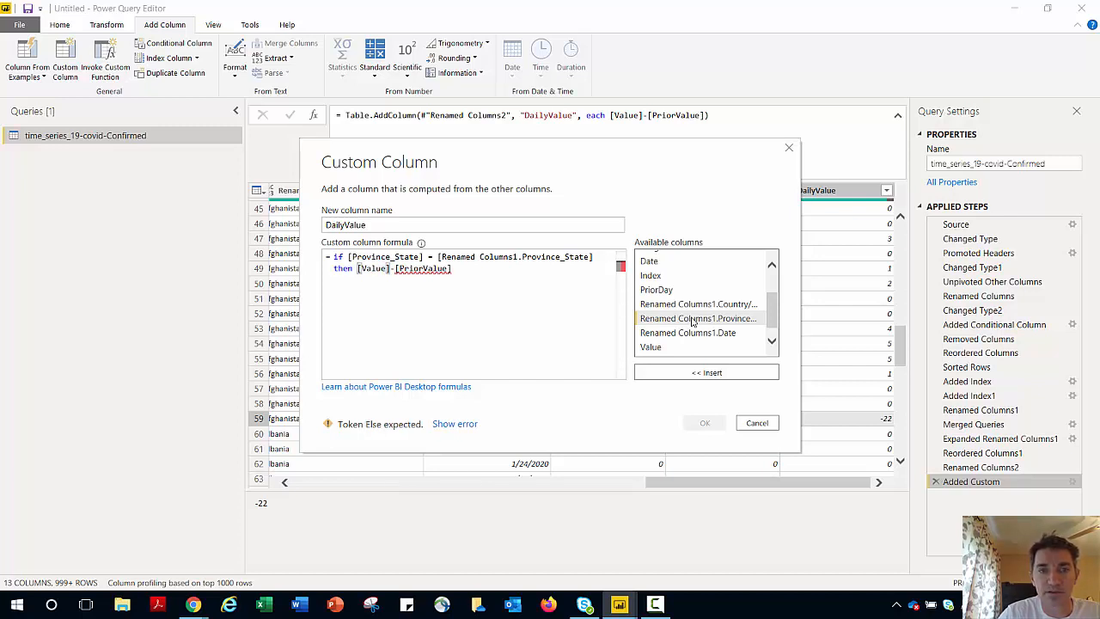
key("End")
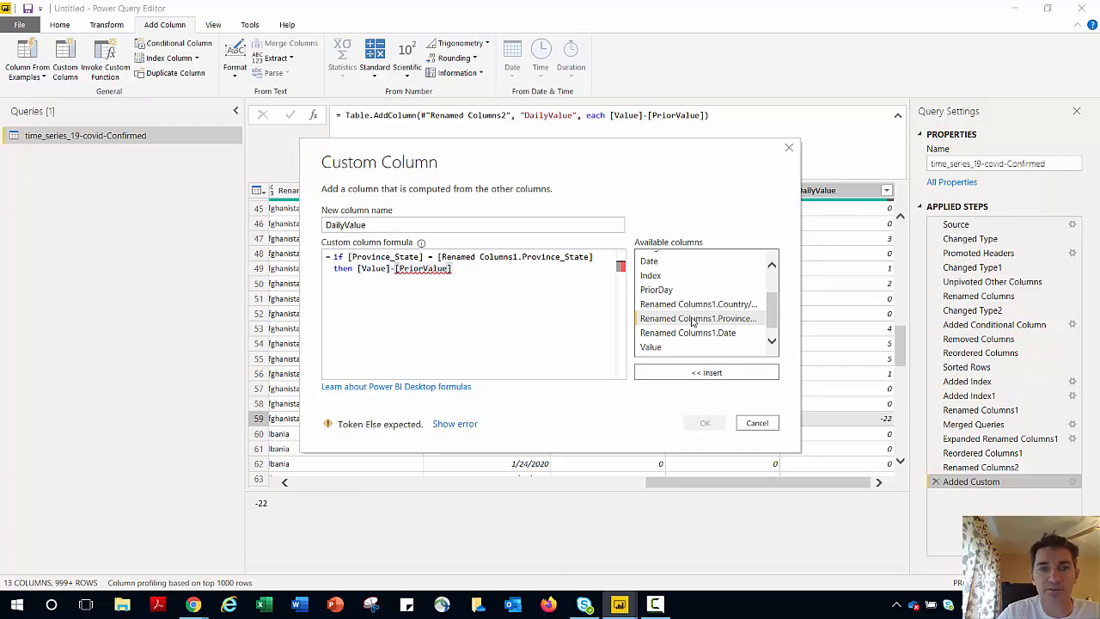
type("else")
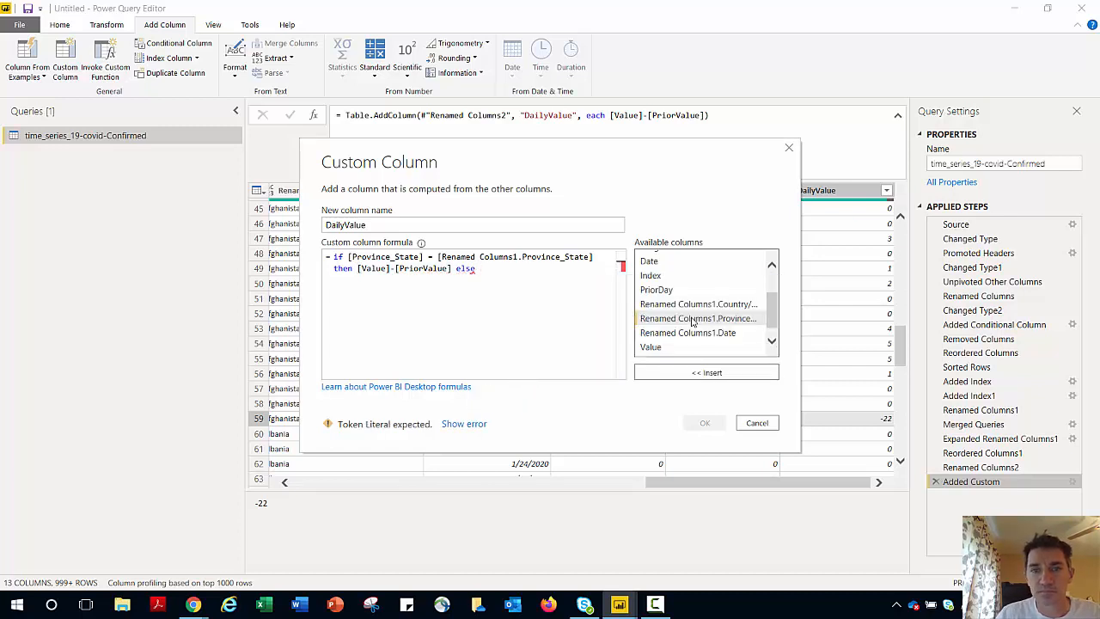
double_click(658, 348)
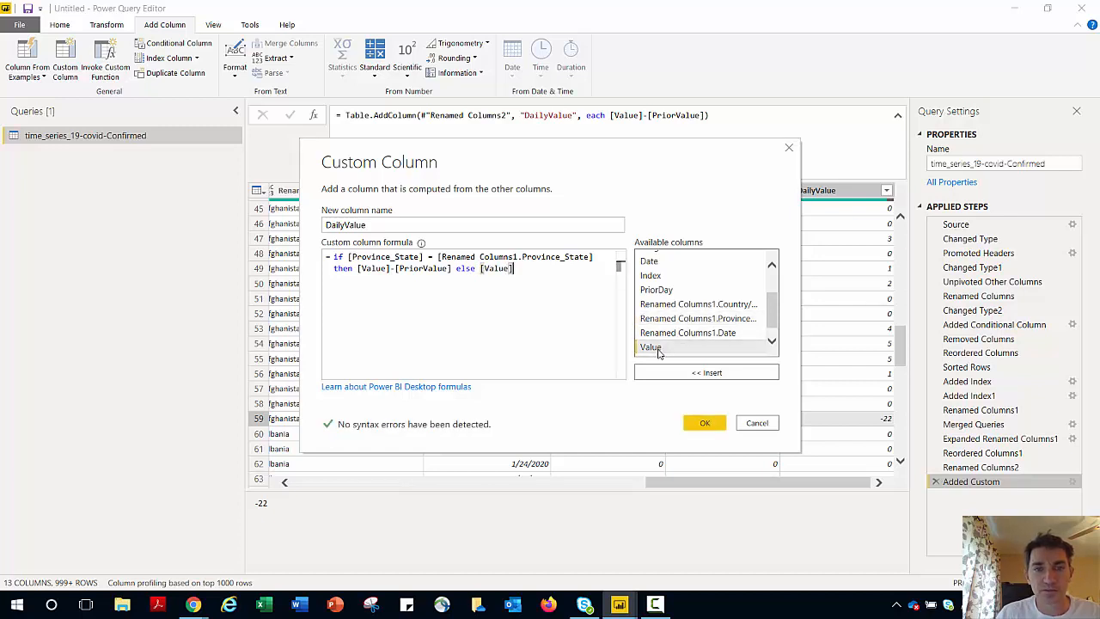
Apply the conditional DailyValue formula and check the first rows' merged prior-day columns against DailyValue
left_click(704, 425)
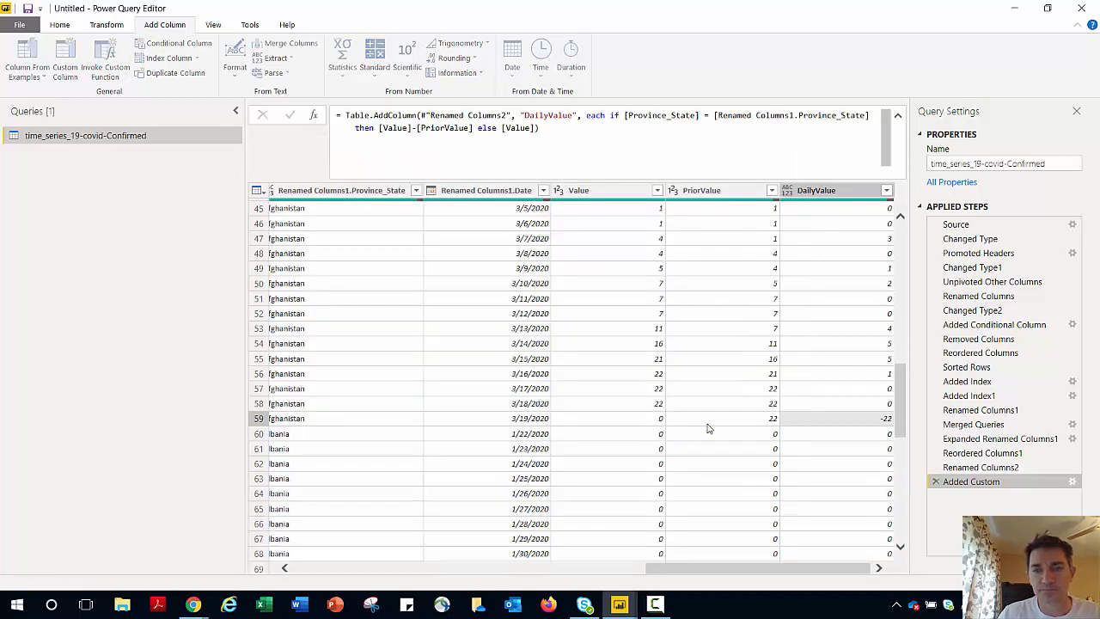
left_click(756, 361)
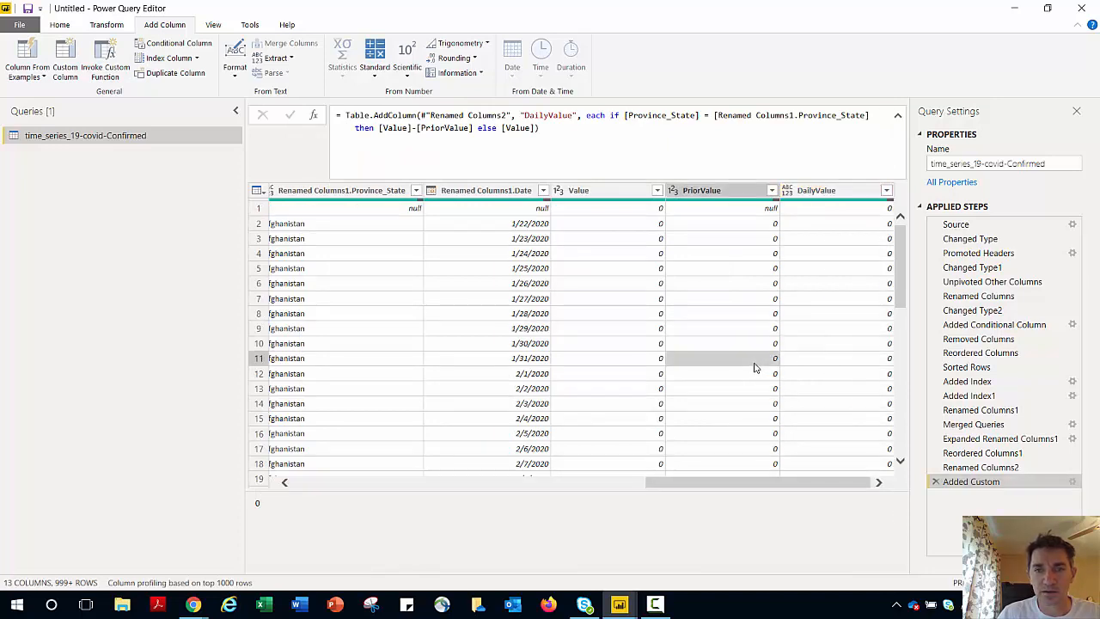
scroll(757, 368, "down", 3)
scroll(757, 368, "up", 3)
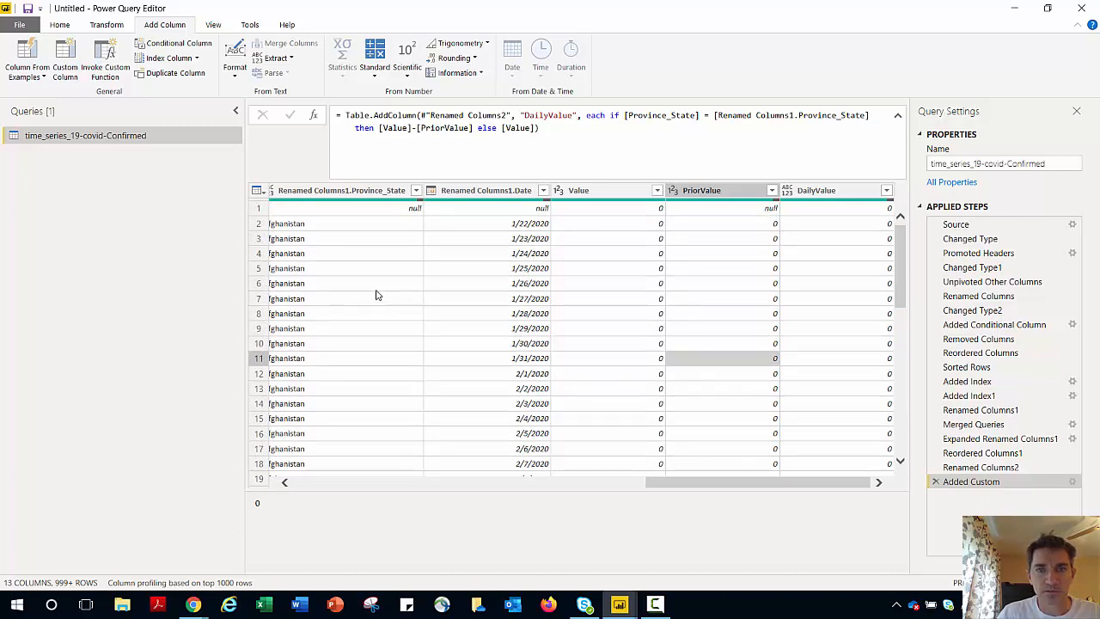
left_click(843, 214)
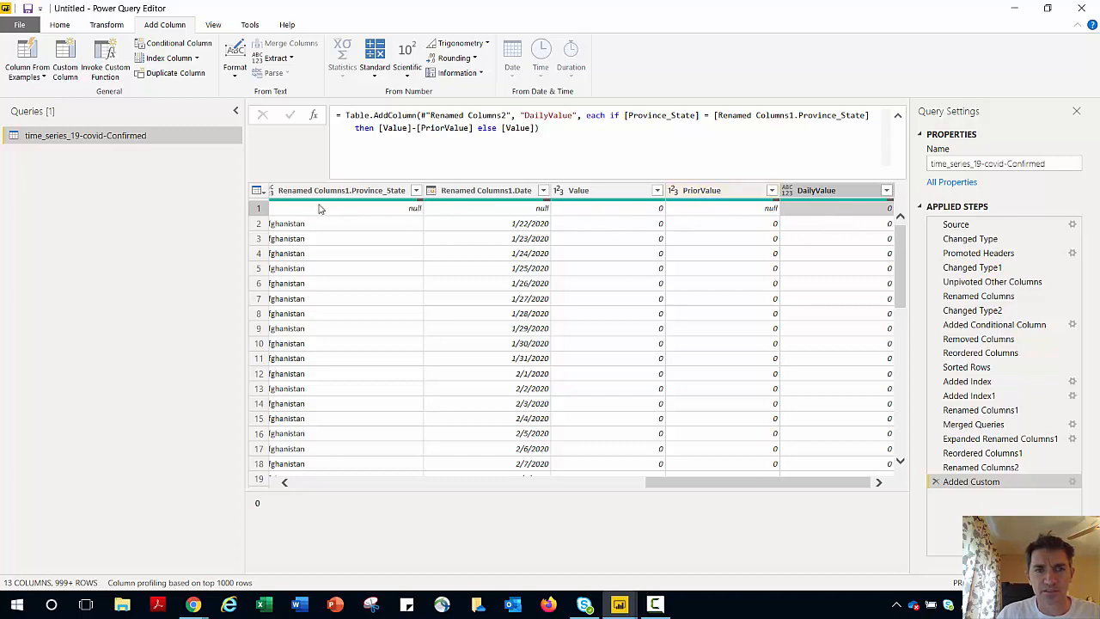
Remove the PriorValue column and the merged Renamed Columns1 Date, Province_State and Country/Region columns
left_click(698, 194)
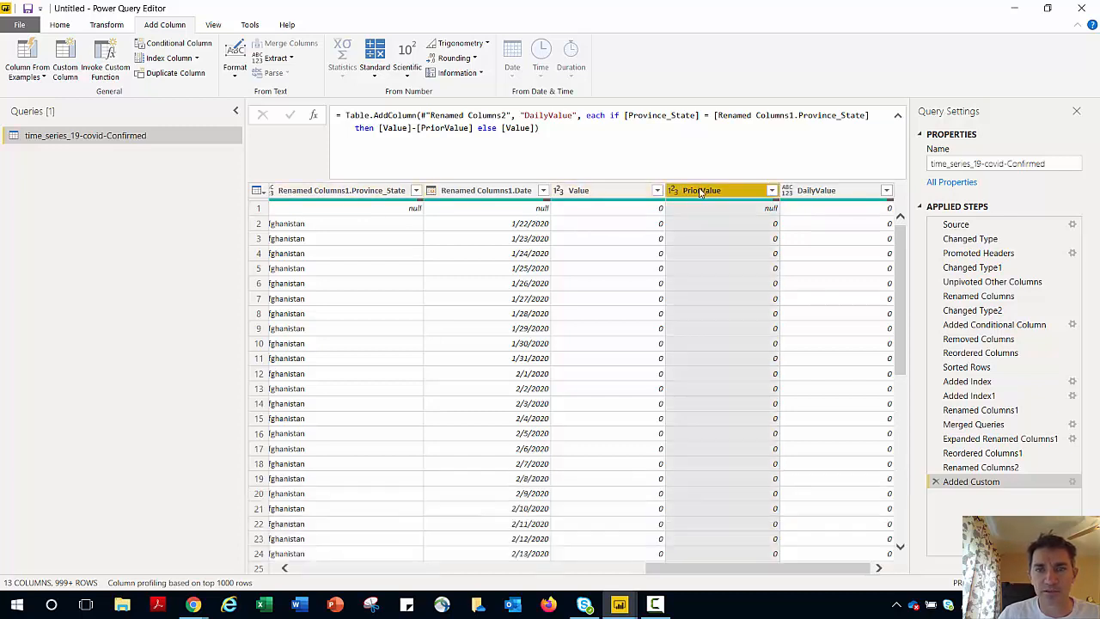
left_click(495, 196, "ctrl")
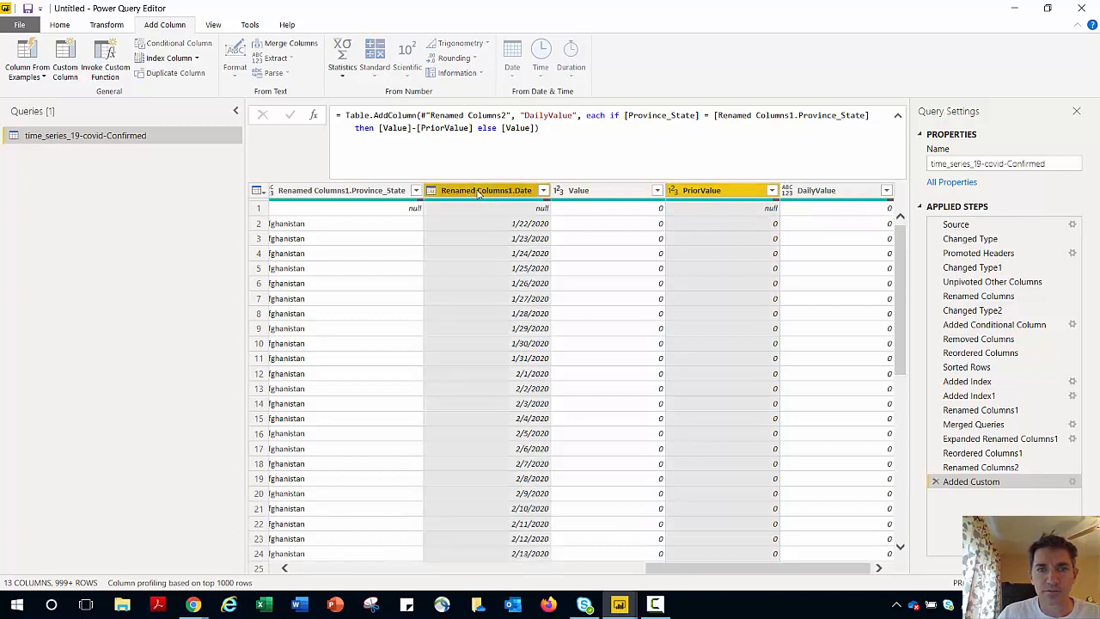
left_click(365, 194, "ctrl")
right_click(365, 194)
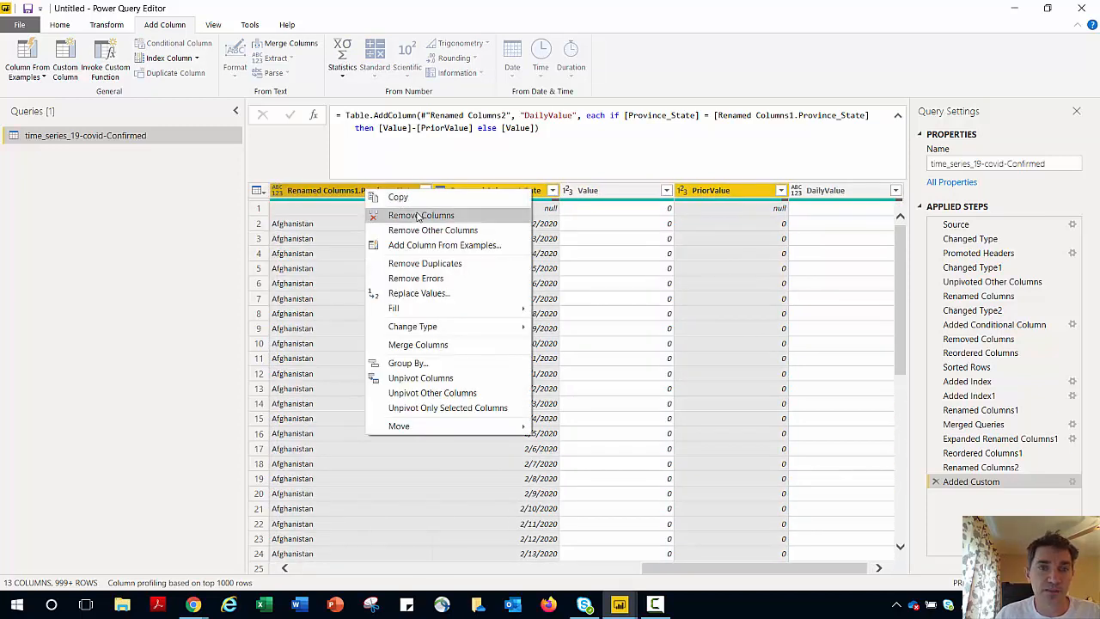
left_click(419, 216)
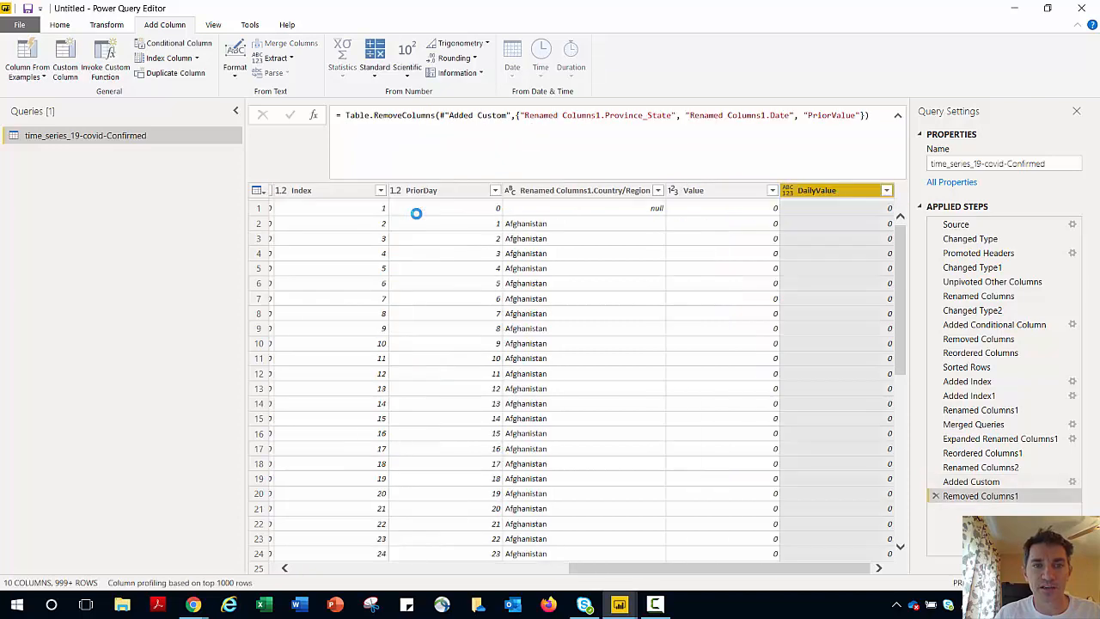
right_click(574, 193)
left_click(600, 217)
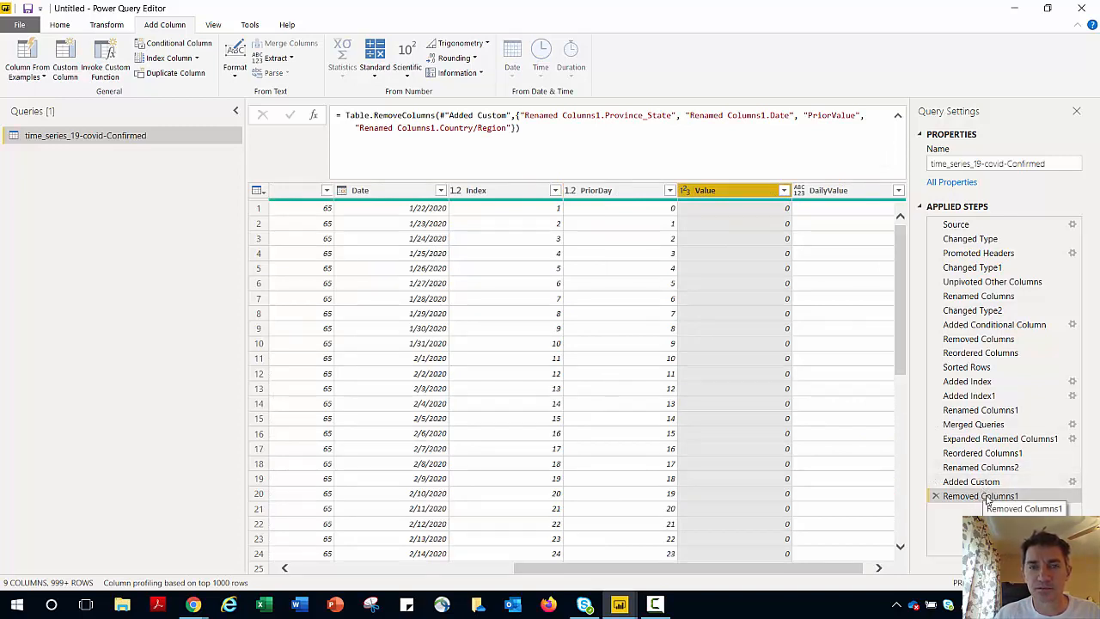
Remove the Index and PriorDay helper columns from the query
left_click(735, 403)
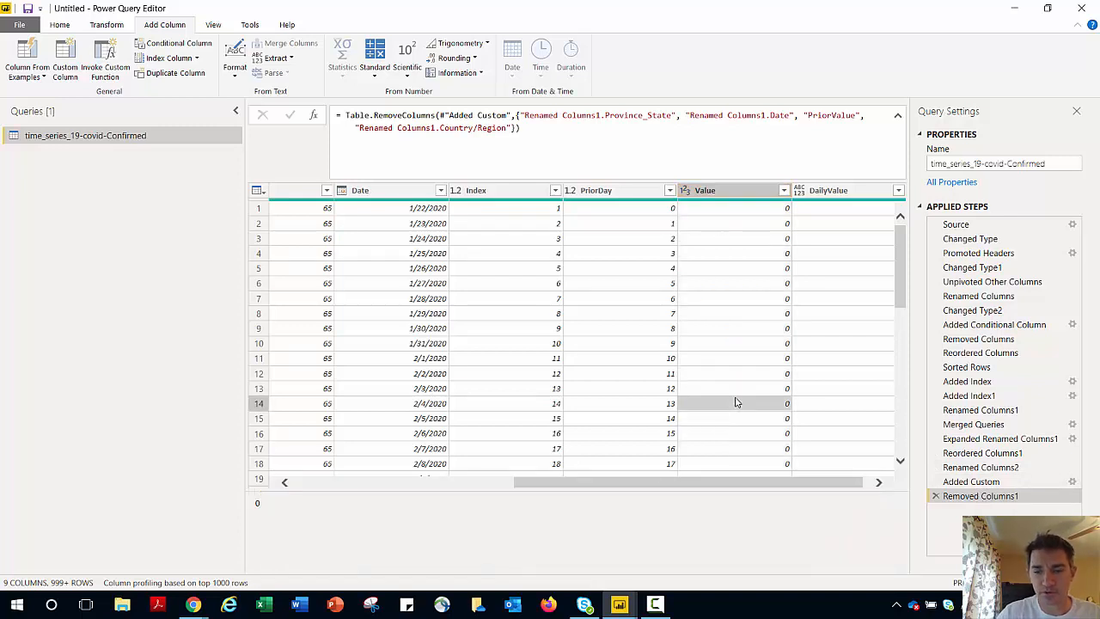
scroll(601, 344, "down", 20)
left_click(484, 193)
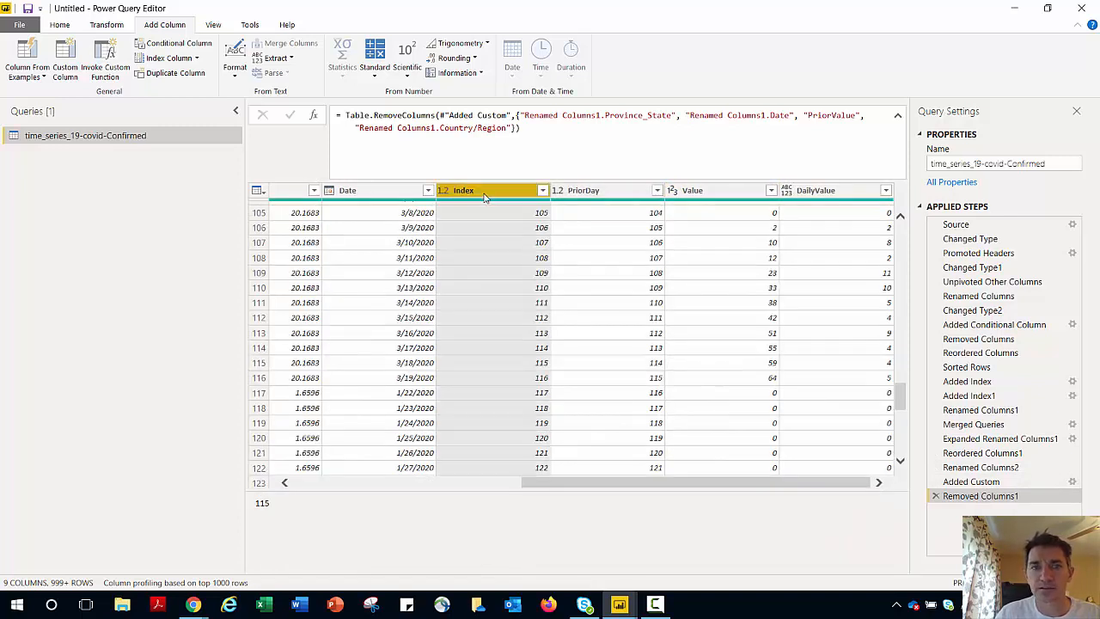
left_click(583, 192, "ctrl")
right_click(584, 194)
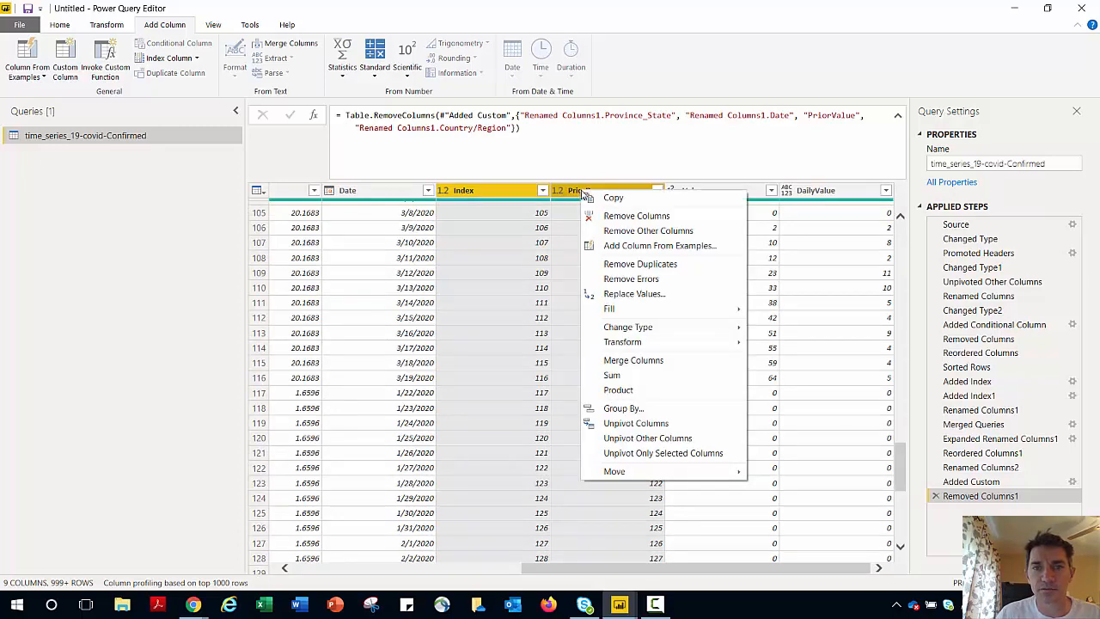
left_click(623, 216)
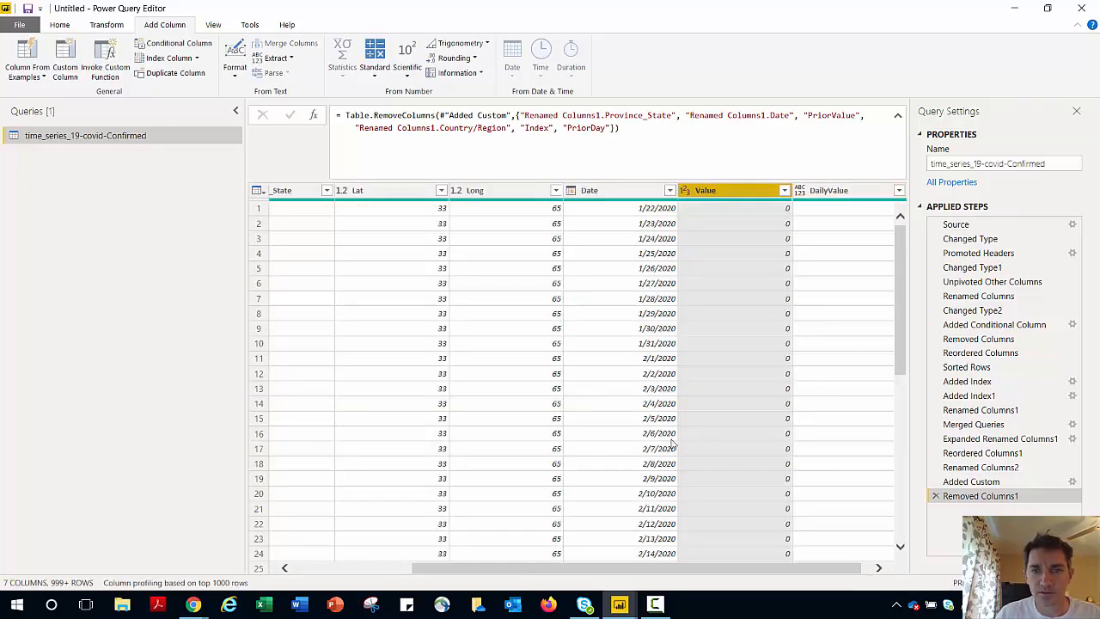
Review the remaining columns around the Algeria-to-Andorra boundary, comparing Value with DailyValue
left_click(647, 403)
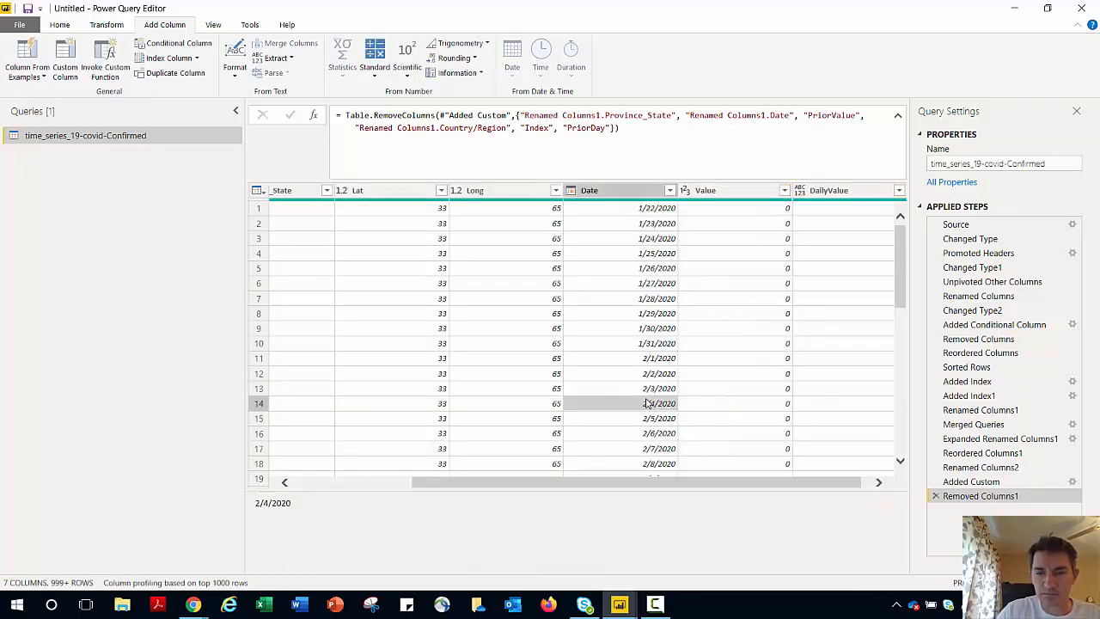
key("Right")
key("Right")
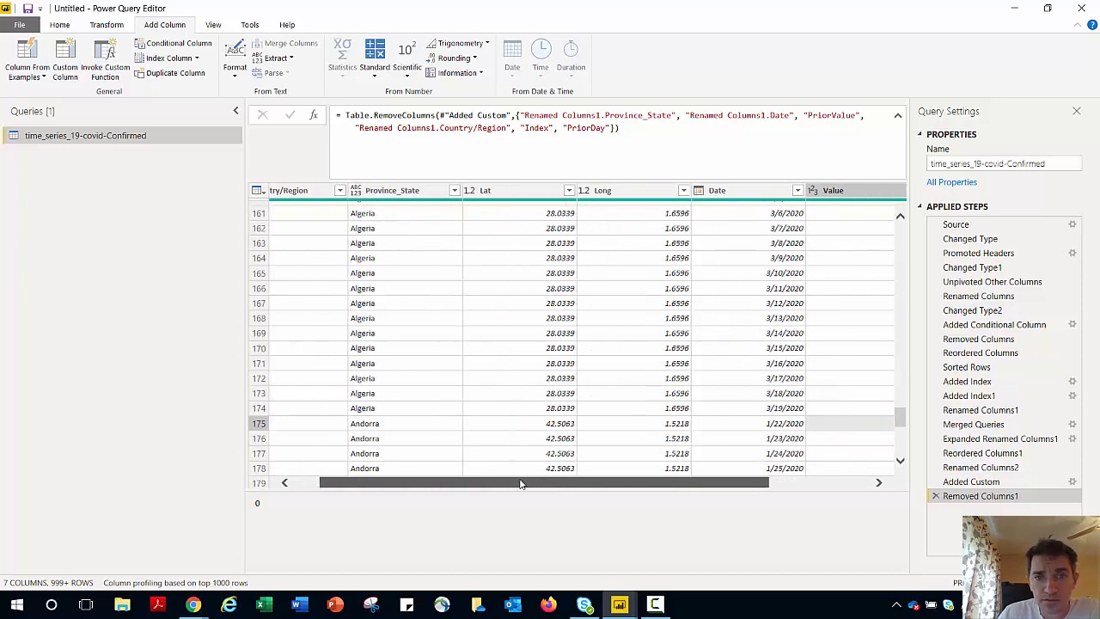
left_click_drag(511, 482, 663, 483)
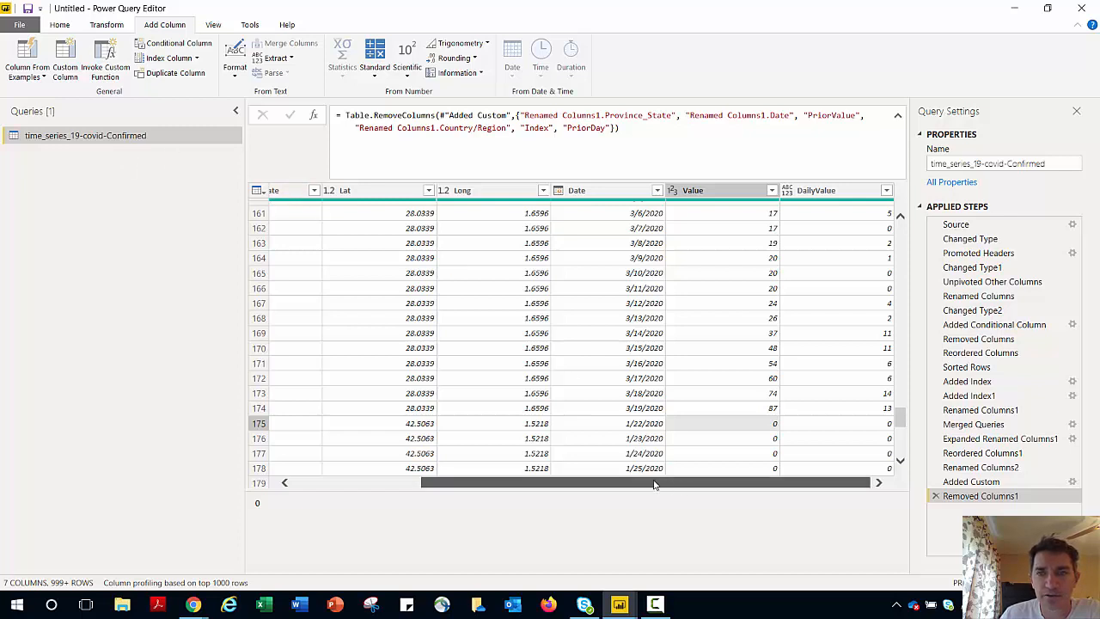
left_click_drag(653, 486, 515, 486)
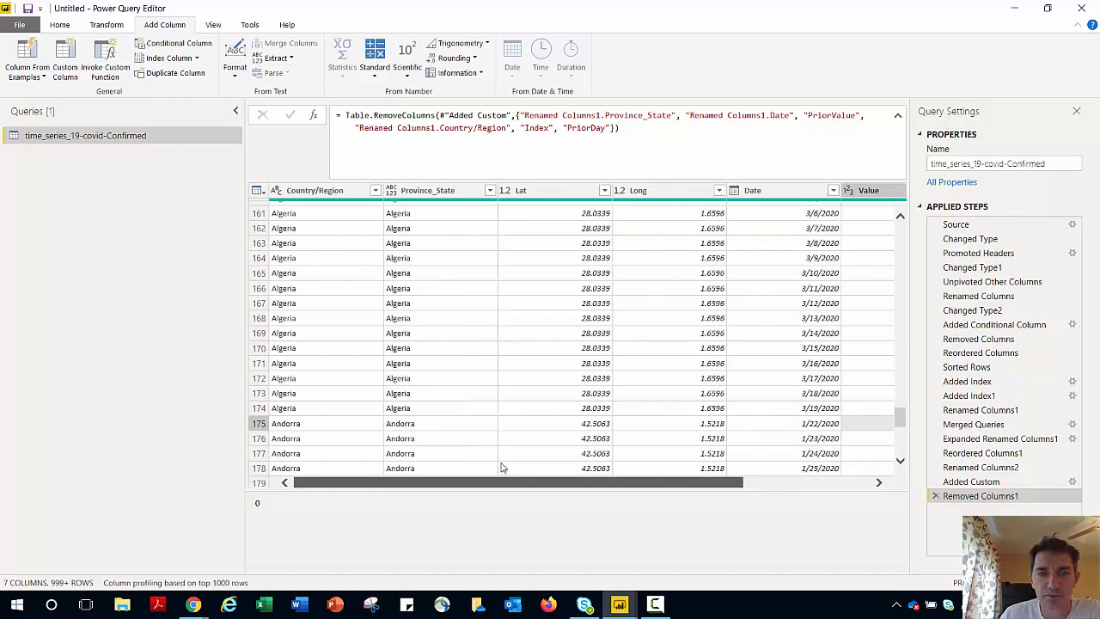
Add a custom column named Category with the constant formula "Confirmed"
left_click(66, 76)
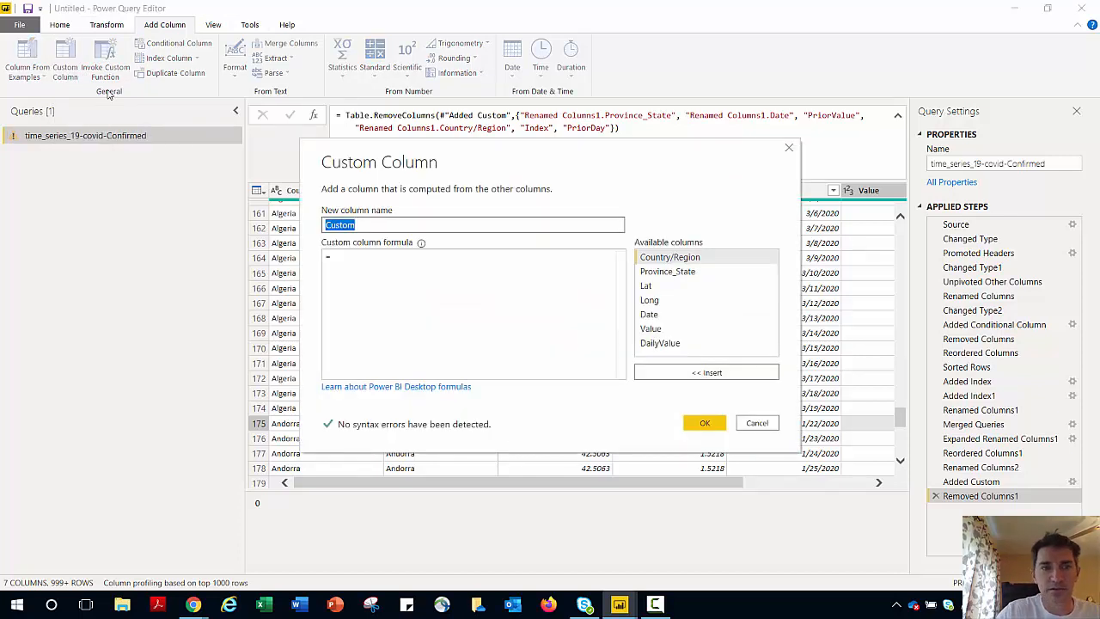
type("Cat")
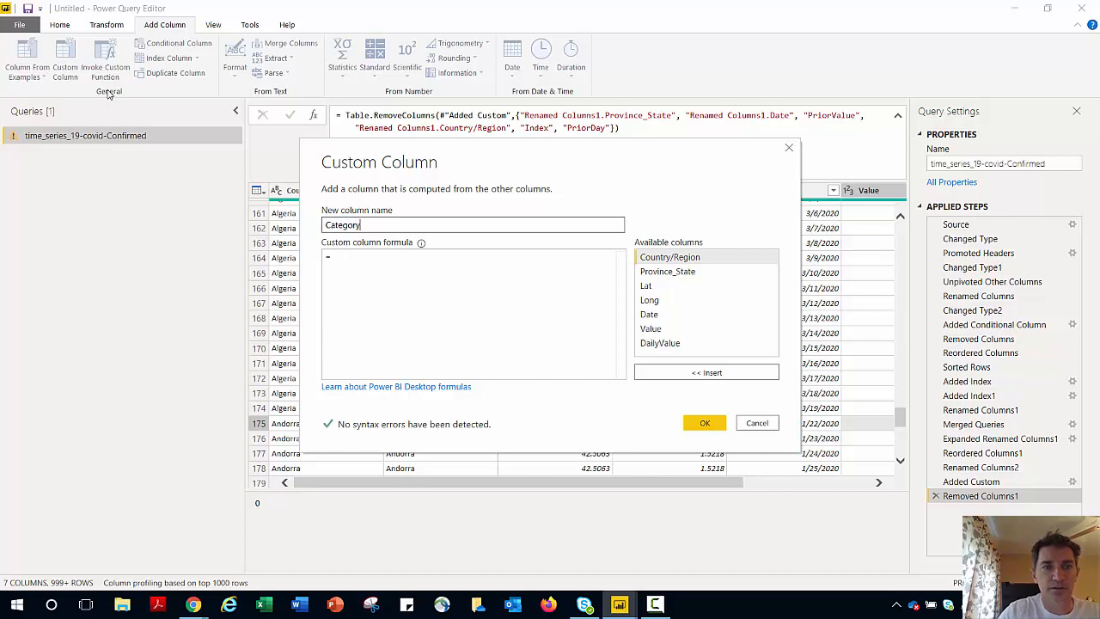
type("egory")
left_click(374, 271)
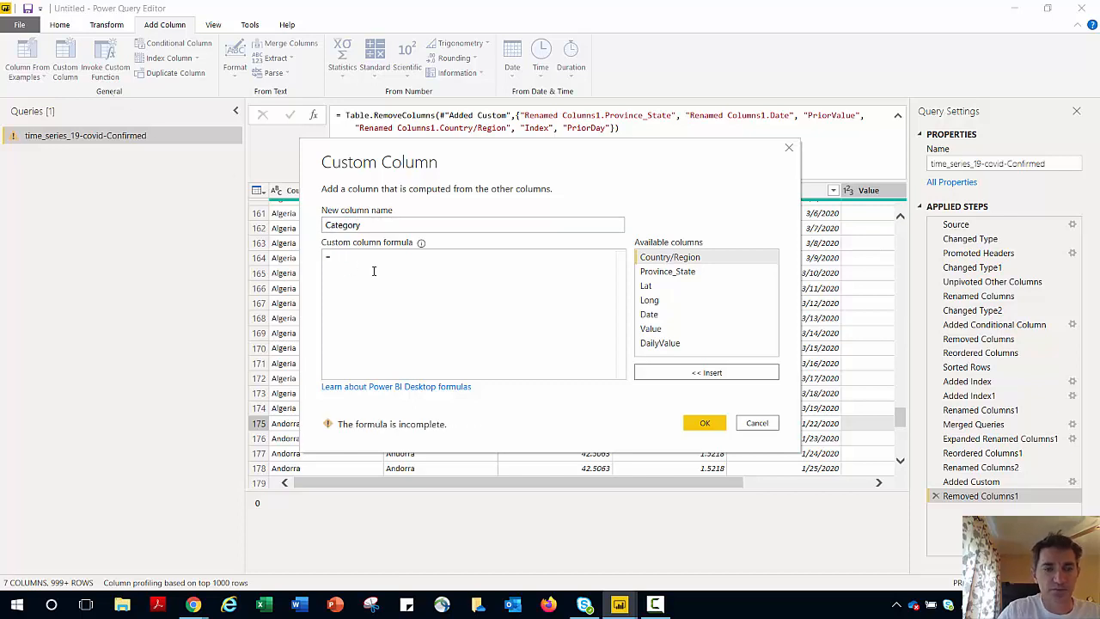
type("\"Confirmed")
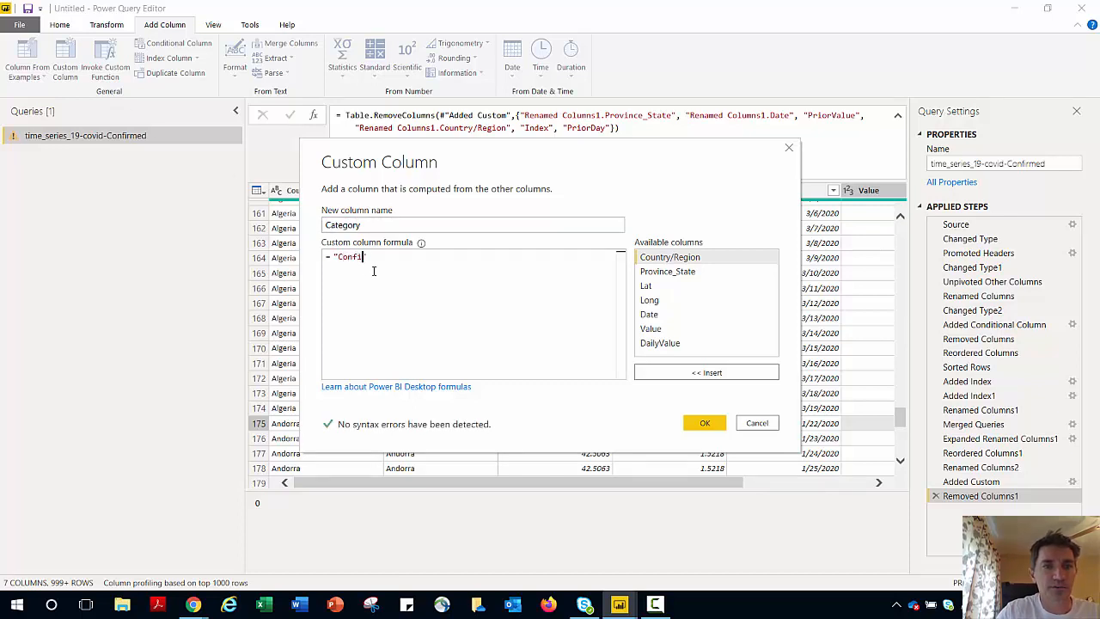
left_click(705, 423)
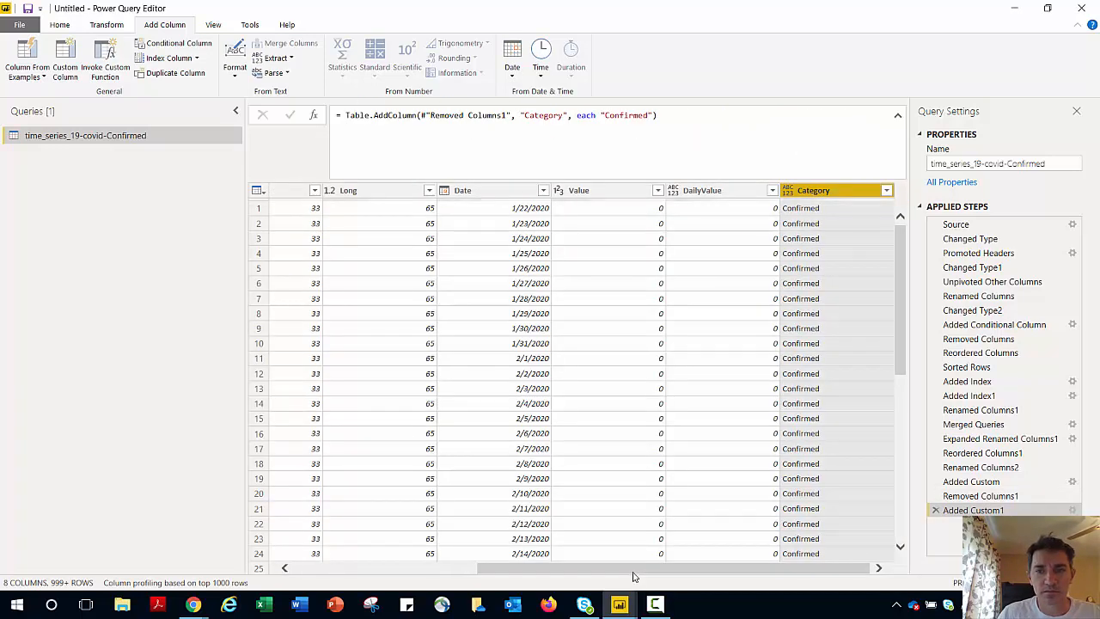
Save from the query editor, choosing to apply the pending query changes
scroll(805, 411, "down", 20)
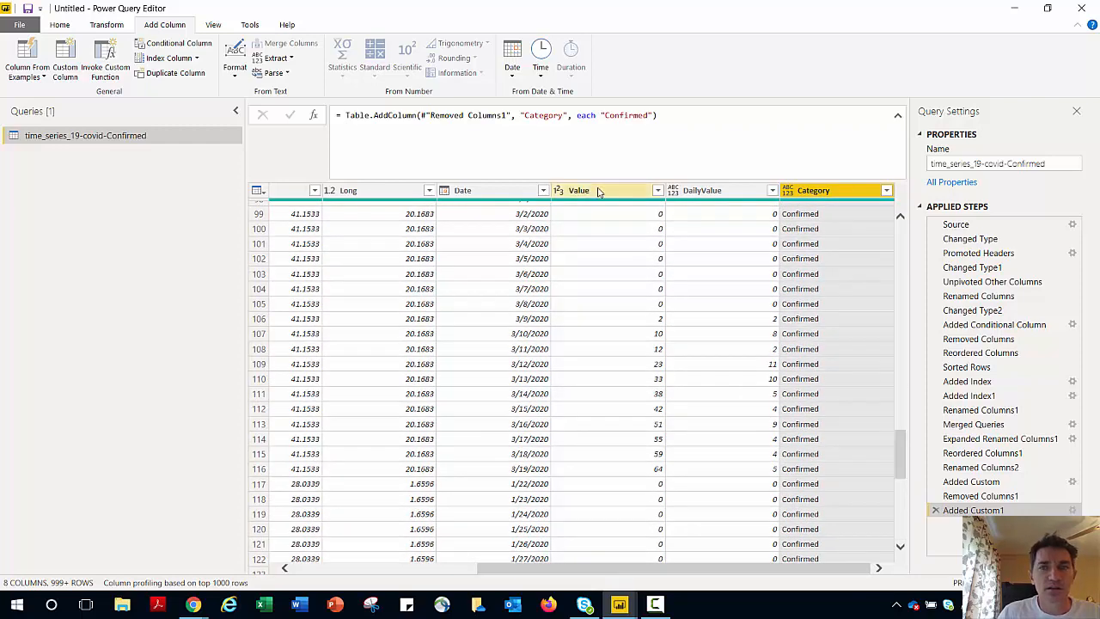
left_click(27, 9)
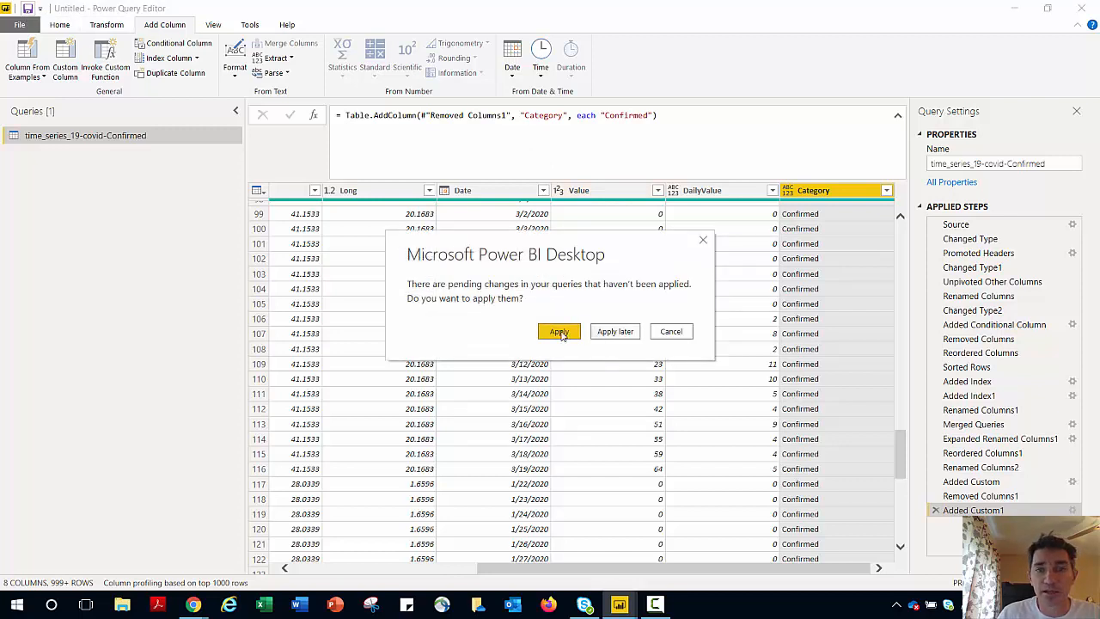
left_click(560, 333)
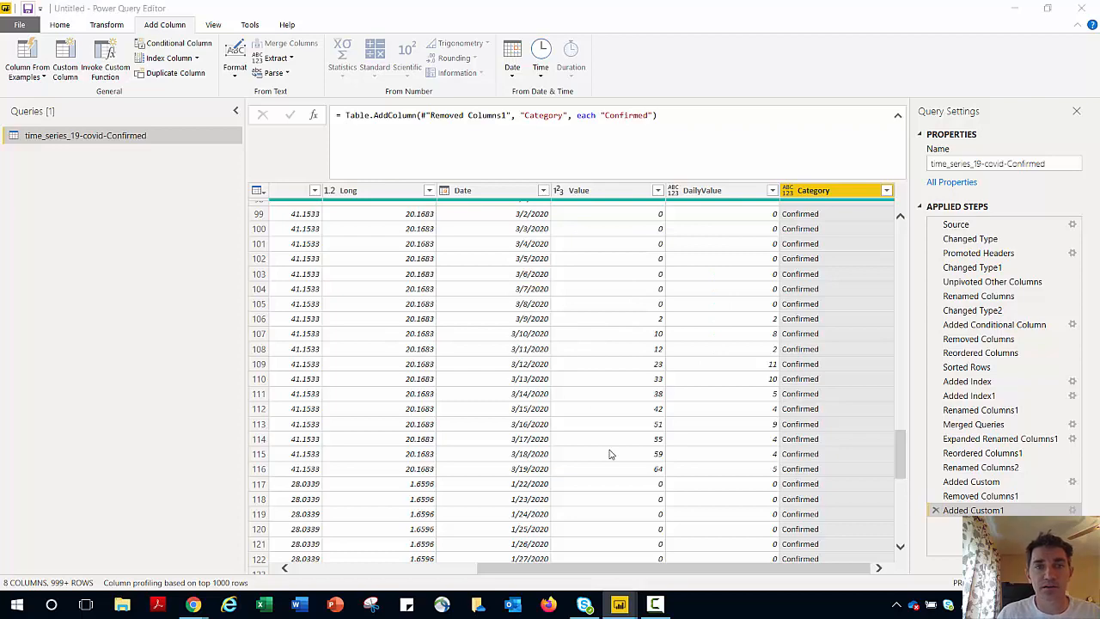
Review the data at the Changed Type2 step and return to Added Custom1 to check the Value, DailyValue and Category columns
scroll(800, 280, "down", 6)
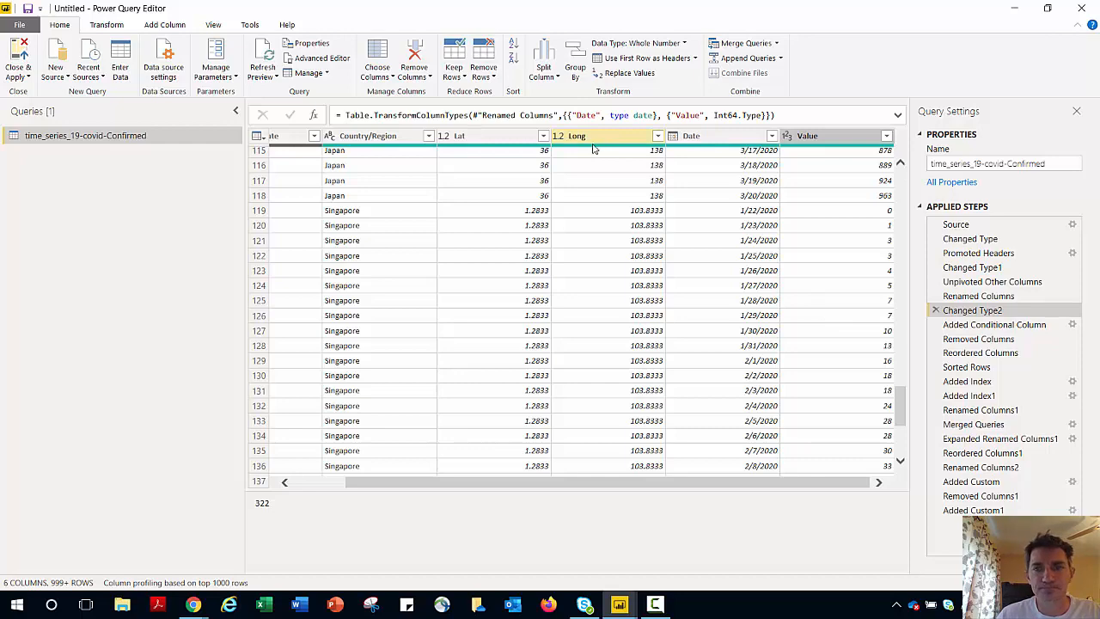
left_click_drag(900, 405, 900, 181)
left_click(973, 510)
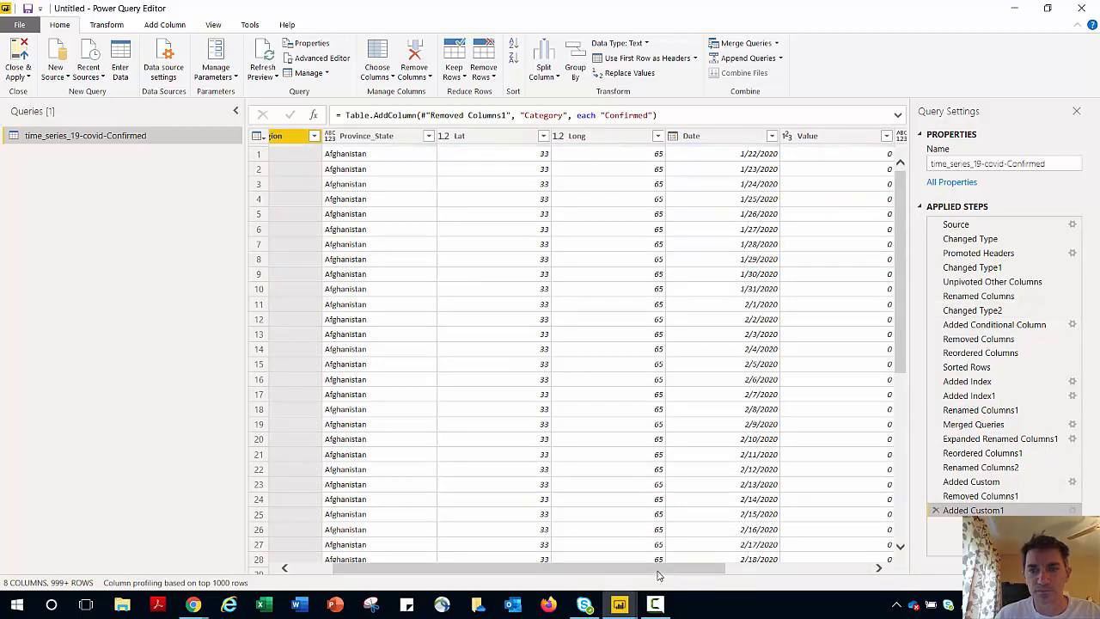
left_click_drag(659, 570, 848, 565)
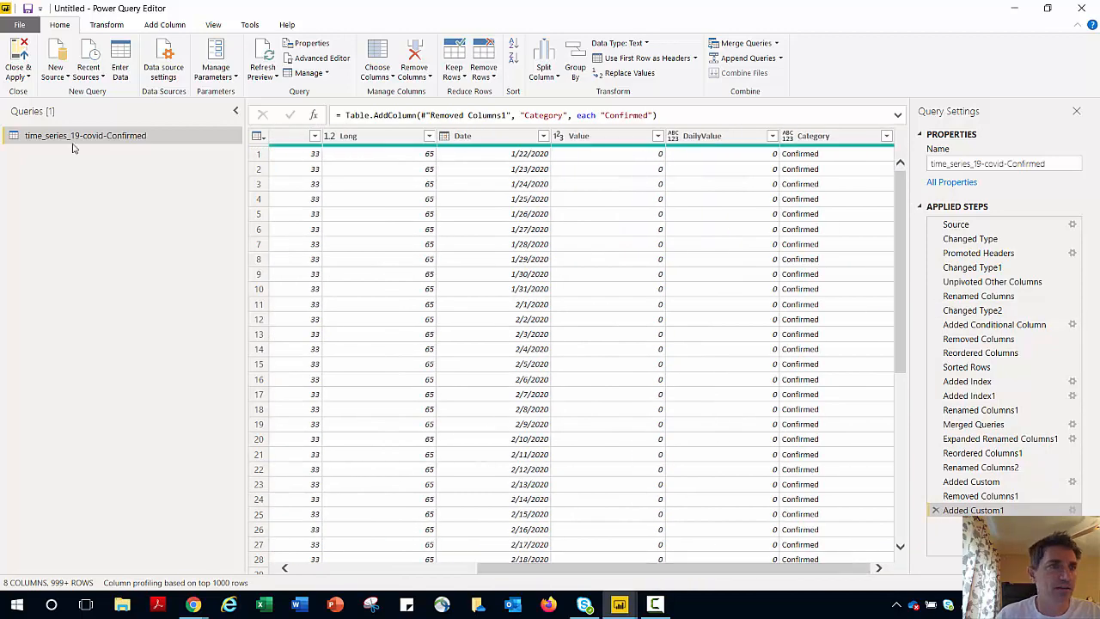
Inspect the loaded time_series_19-covid-Confirmed table in Power BI Desktop's data view and reopen the query editor
key("alt+Tab")
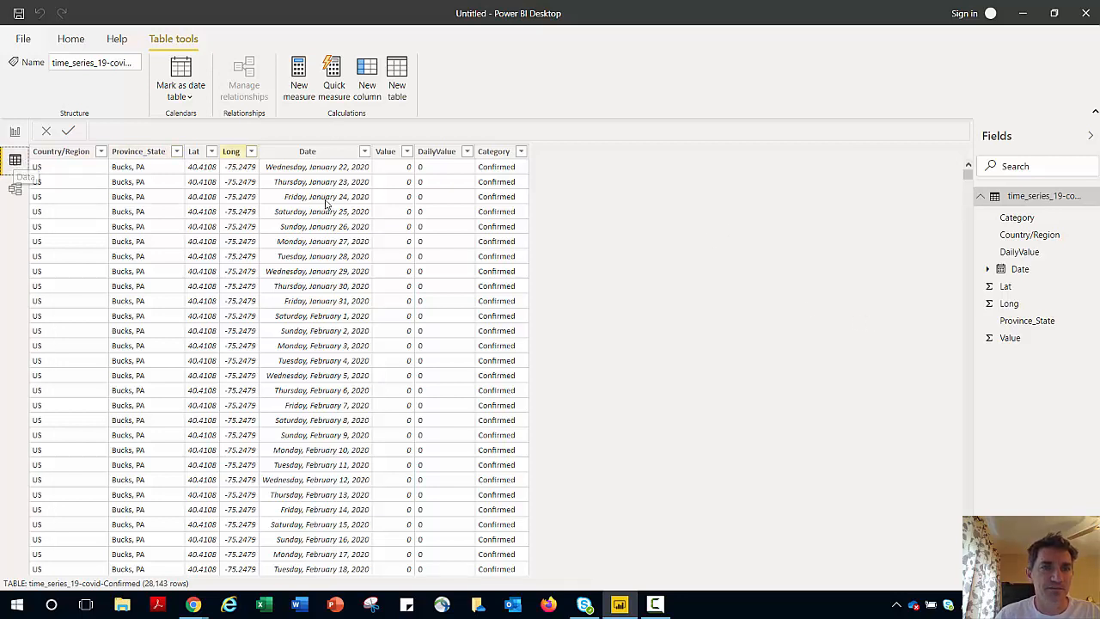
left_click(85, 41)
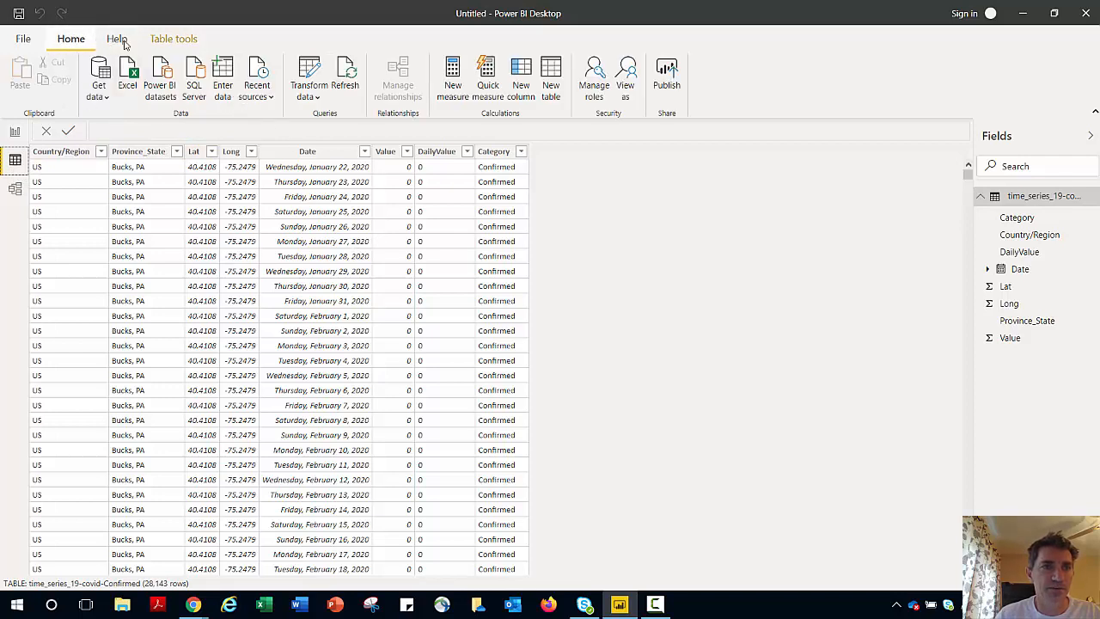
left_click(305, 76)
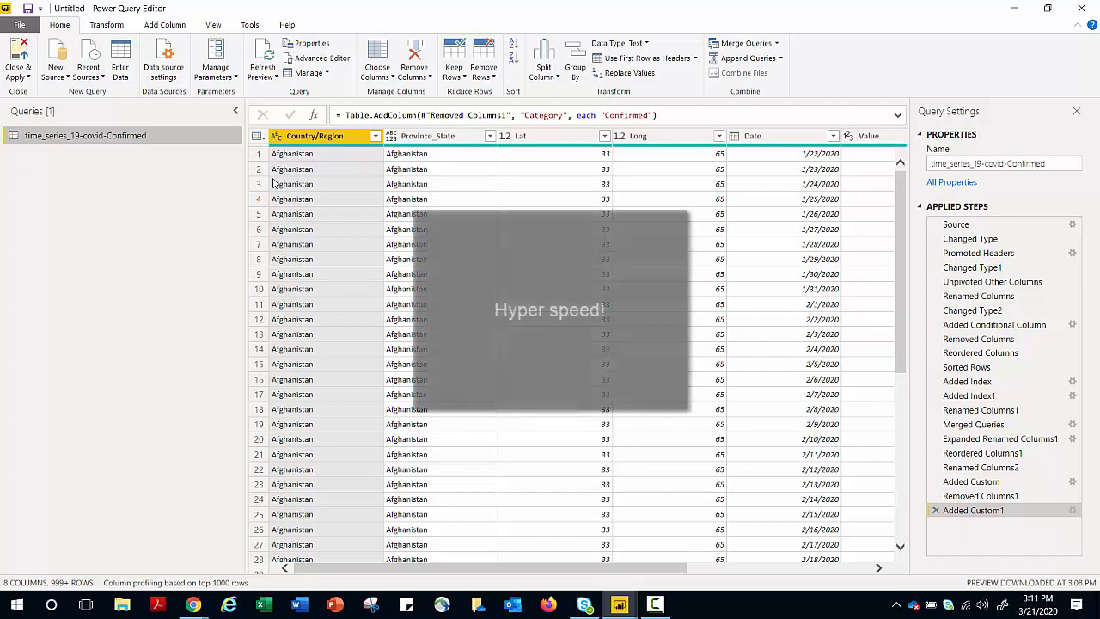
Make two copies of the time_series_19-covid-Confirmed query
right_click(101, 176)
left_click(120, 182)
right_click(104, 215)
left_click(120, 221)
Rename the query time_series_19-covid-Confirmed (2) as time_series_19-covid-Deaths
double_click(120, 154)
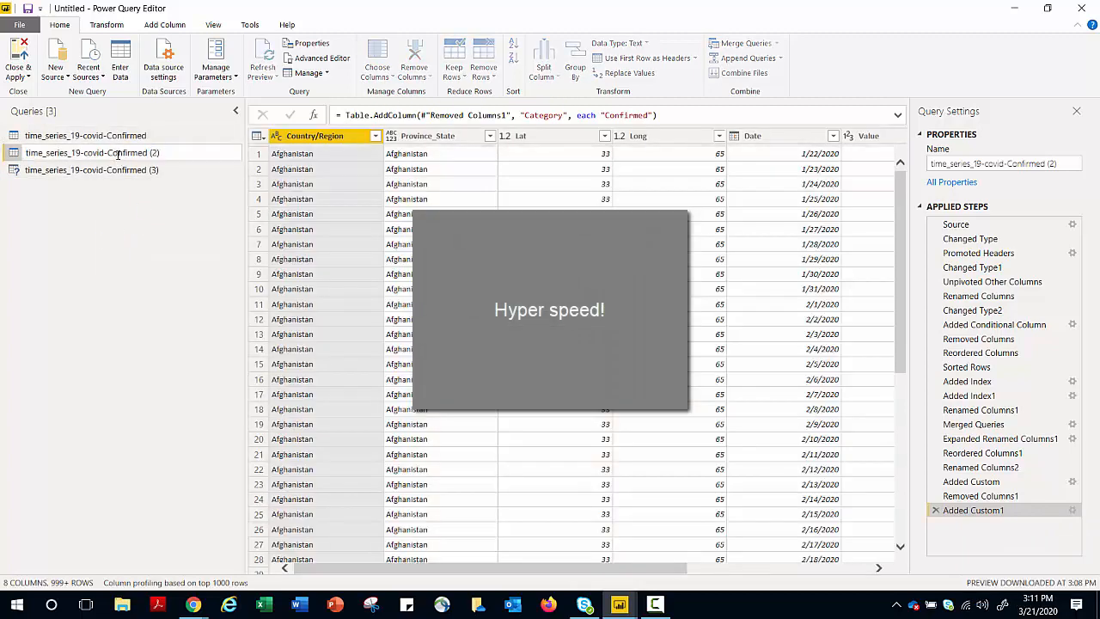
double_click(118, 155)
key("BackSpace")
type("Deaths")
key("Return")
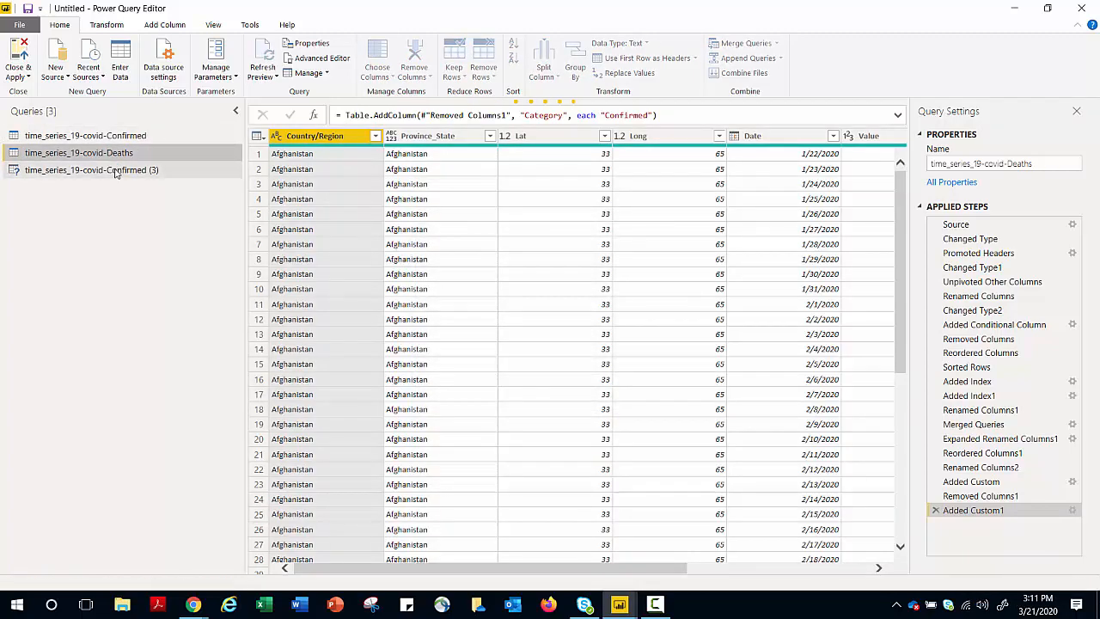
Rename the query time_series_19-covid-Confirmed (3) as time_series_19-covid-Recovered
double_click(117, 172)
double_click(116, 170)
type("Recovered")
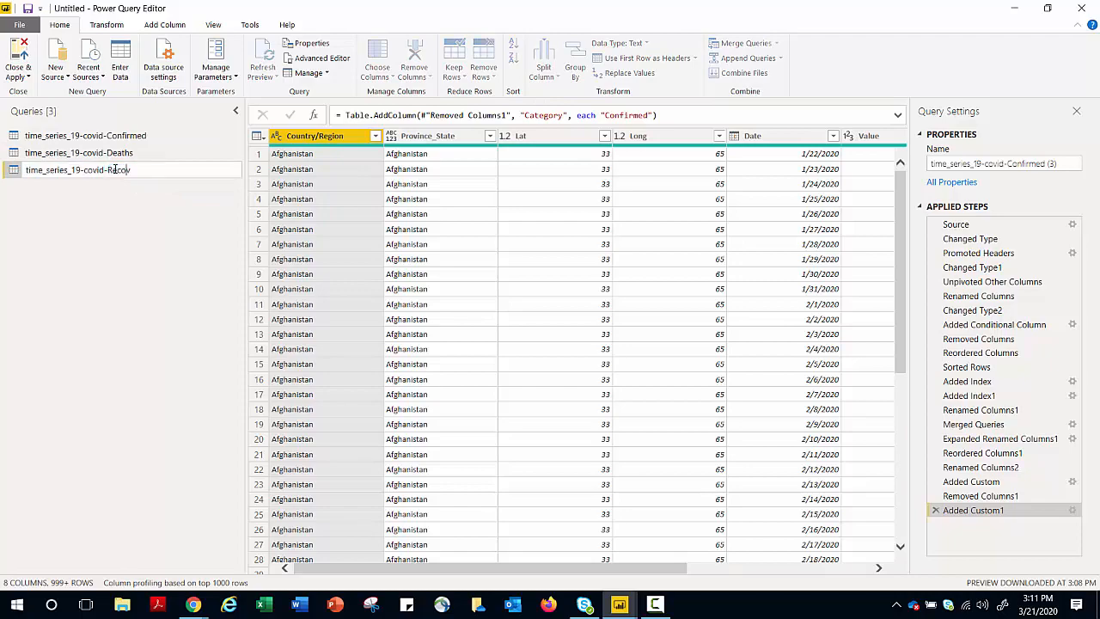
key("Return")
Switch to the browser and open the csse_covid_19_time_series folder on GitHub to check the source file names
left_click(194, 605)
left_click(15, 37)
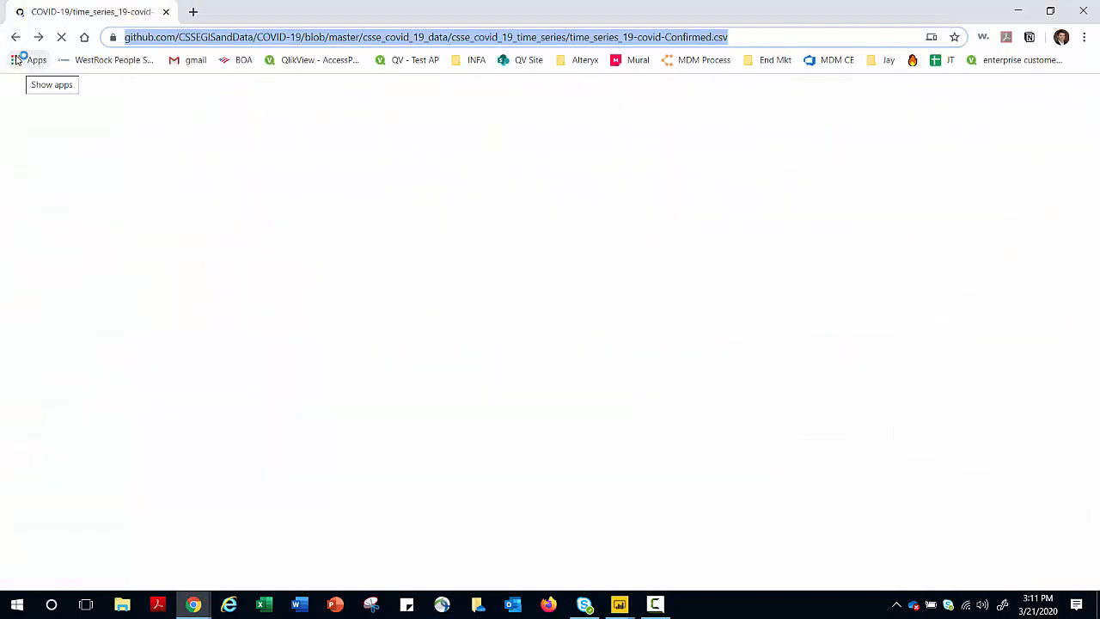
left_click(15, 37)
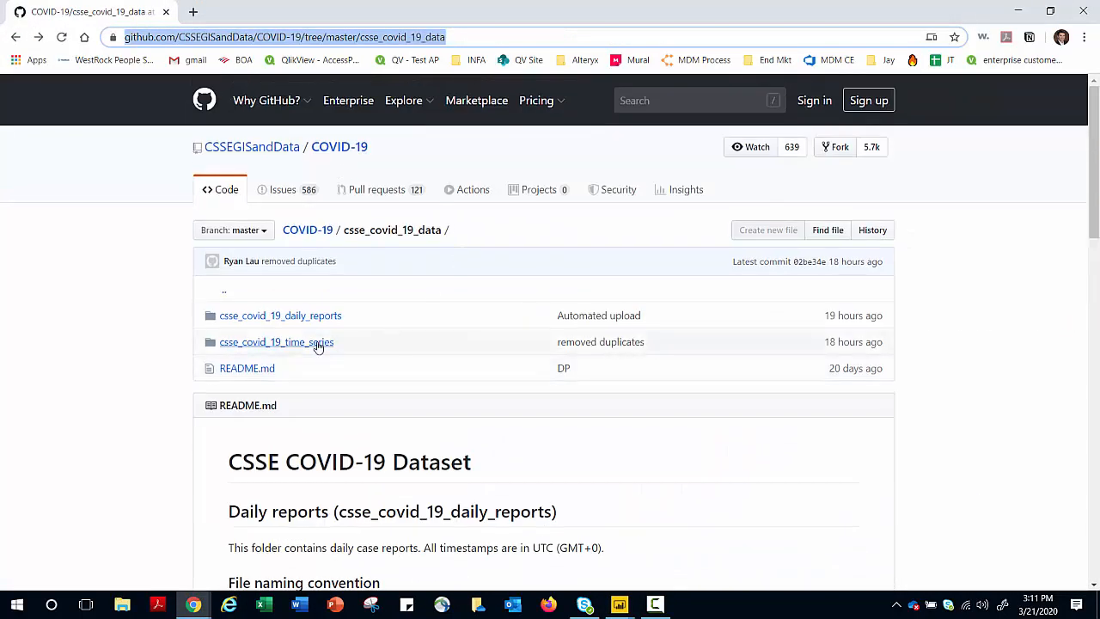
left_click(314, 343)
left_click(193, 604)
Point the Source step of the time_series_19-covid-Deaths query to the file time_series_19-covid-Deaths.csv
left_click(120, 155)
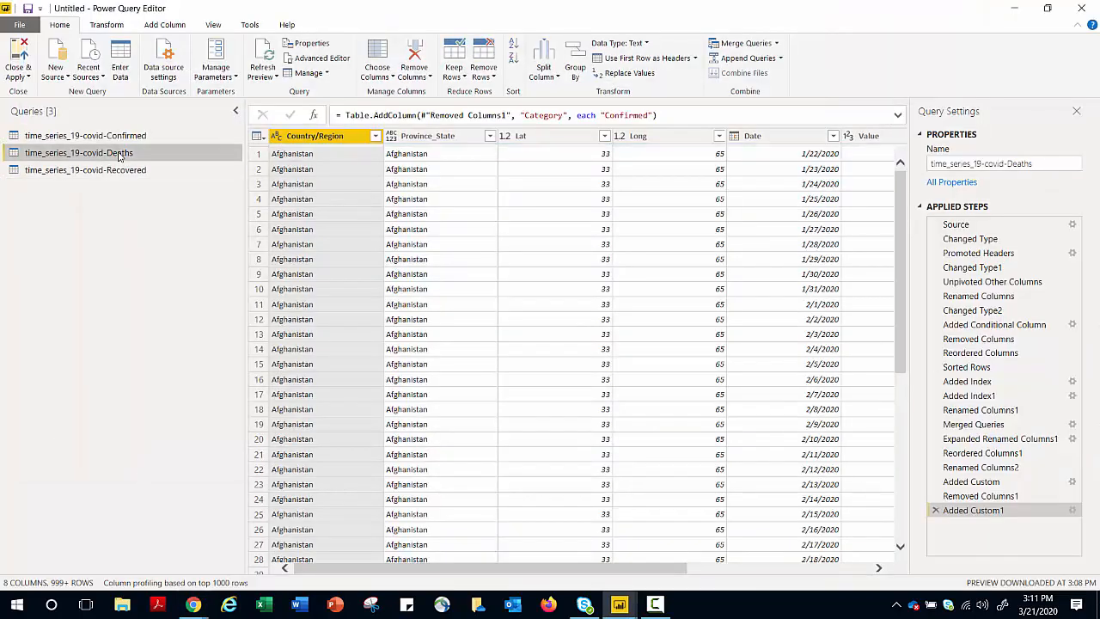
left_click(954, 225)
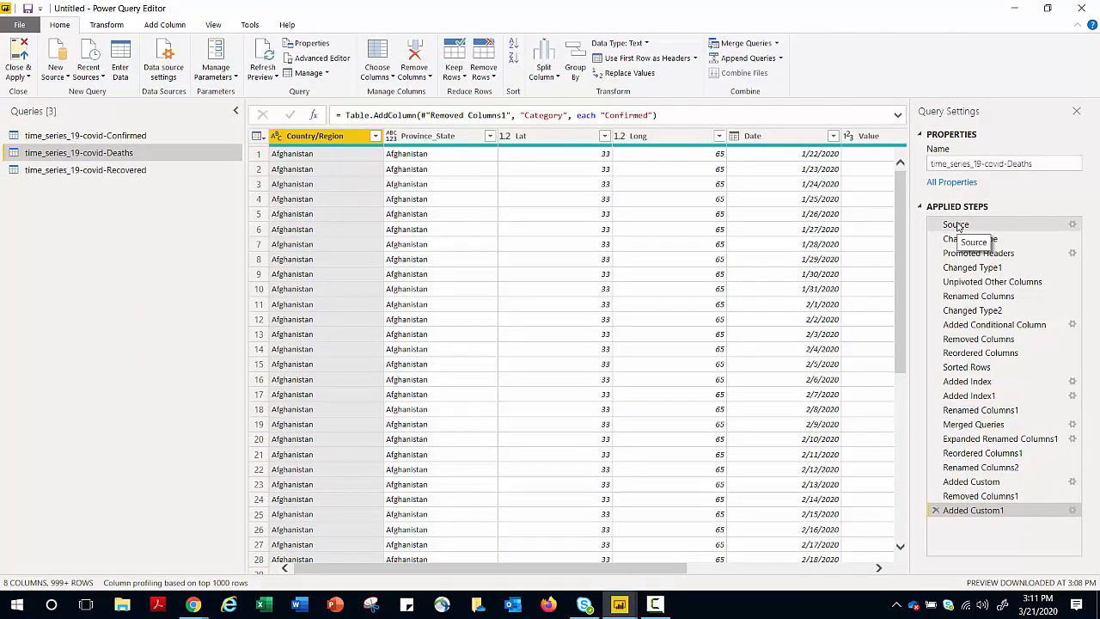
left_click(897, 116)
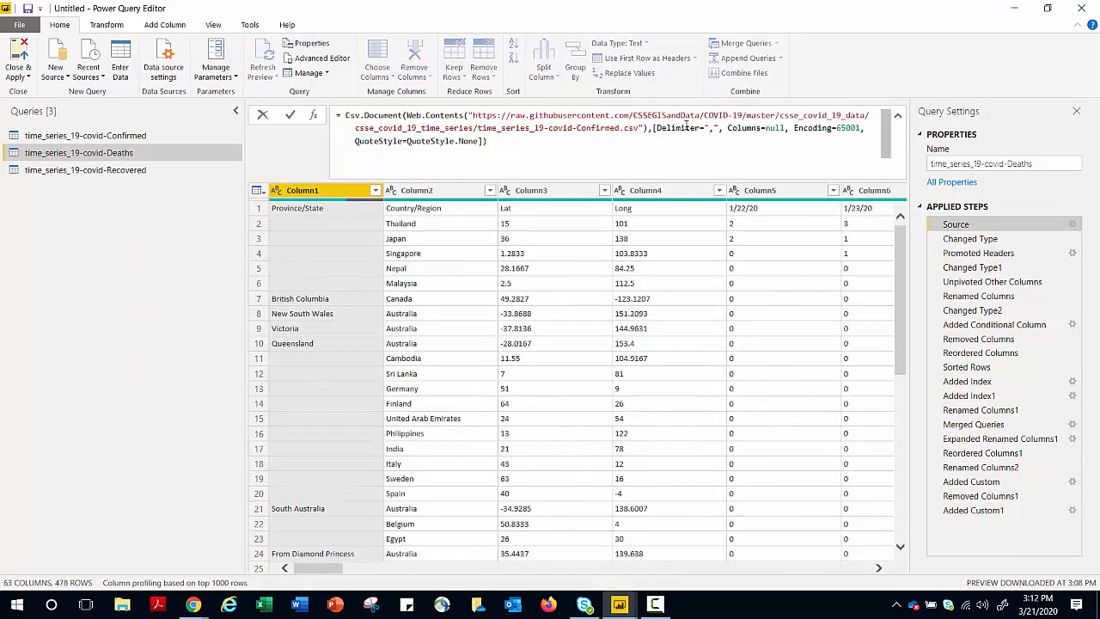
double_click(597, 127)
type("Deaths")
key("Return")
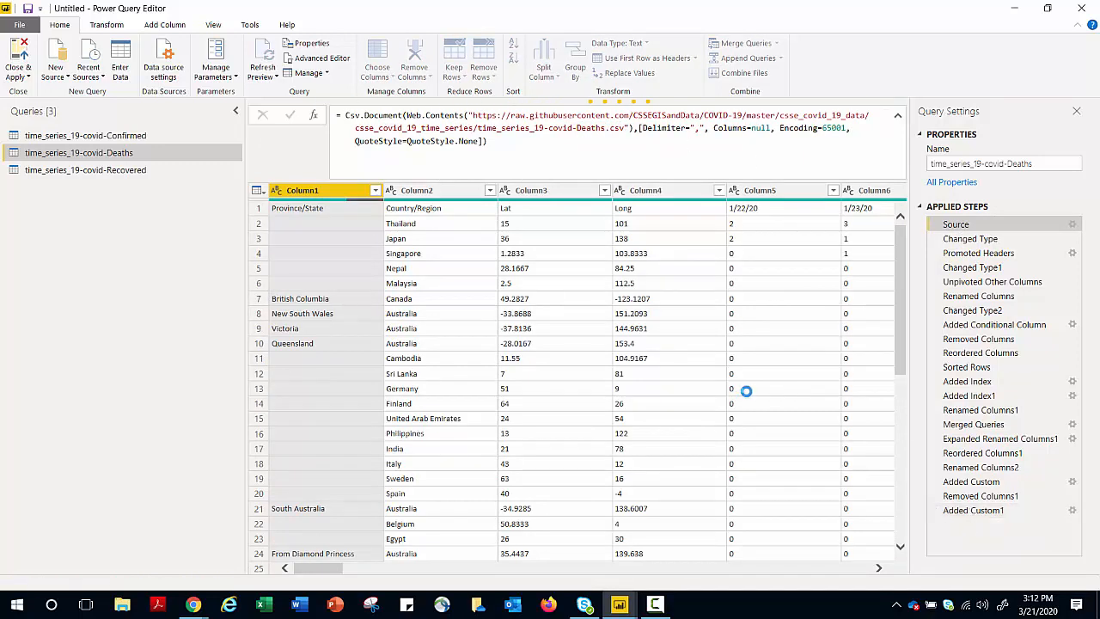
Set the Category value in the Deaths query's Added Custom1 step to "Deaths"
left_click(974, 510)
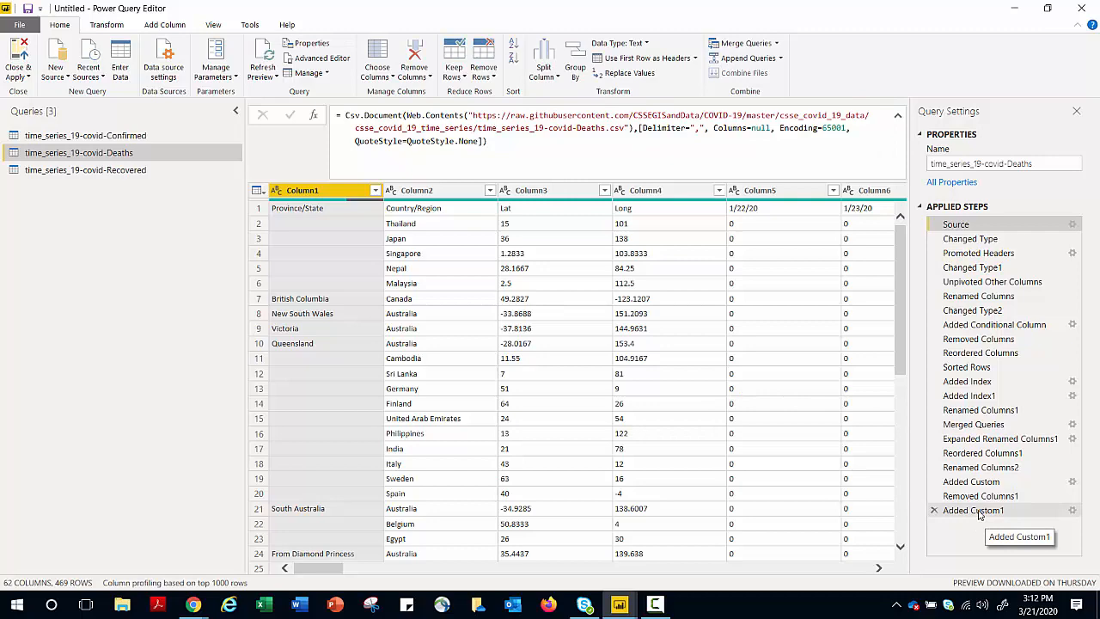
double_click(623, 115)
type("Deaths")
key("Return")
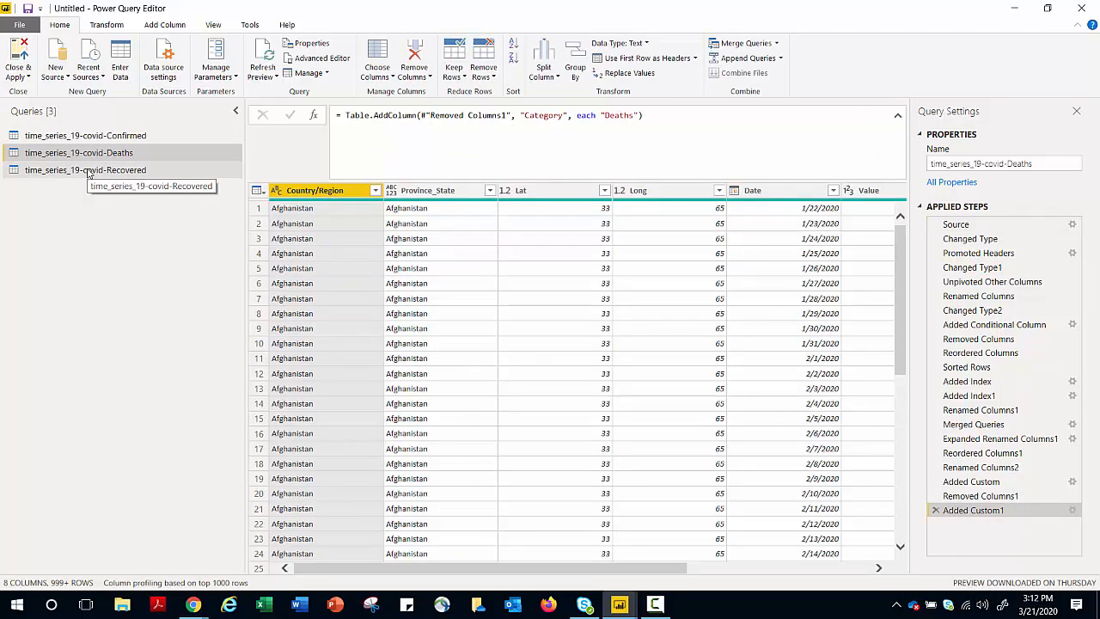
Point the Source step of the time_series_19-covid-Recovered query to the file time_series_19-covid-Recovered.csv
left_click(87, 173)
left_click(1072, 224)
left_click(759, 405)
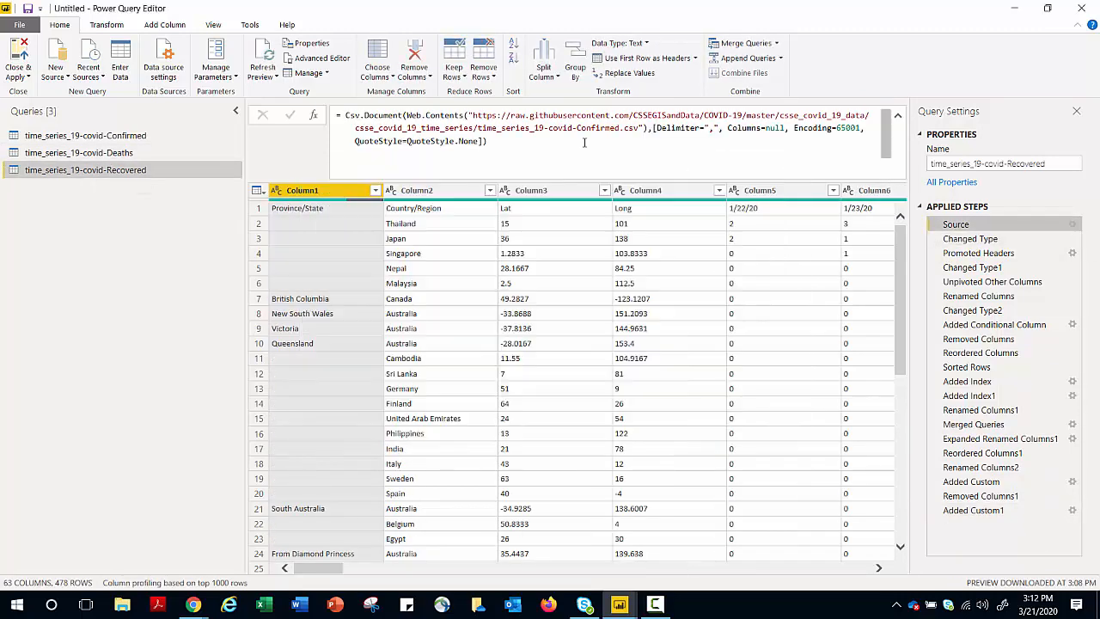
double_click(594, 128)
type("Recovered")
key("Return")
Set the Category value in the Recovered query's Added Custom1 step to "Recovered"
left_click(974, 510)
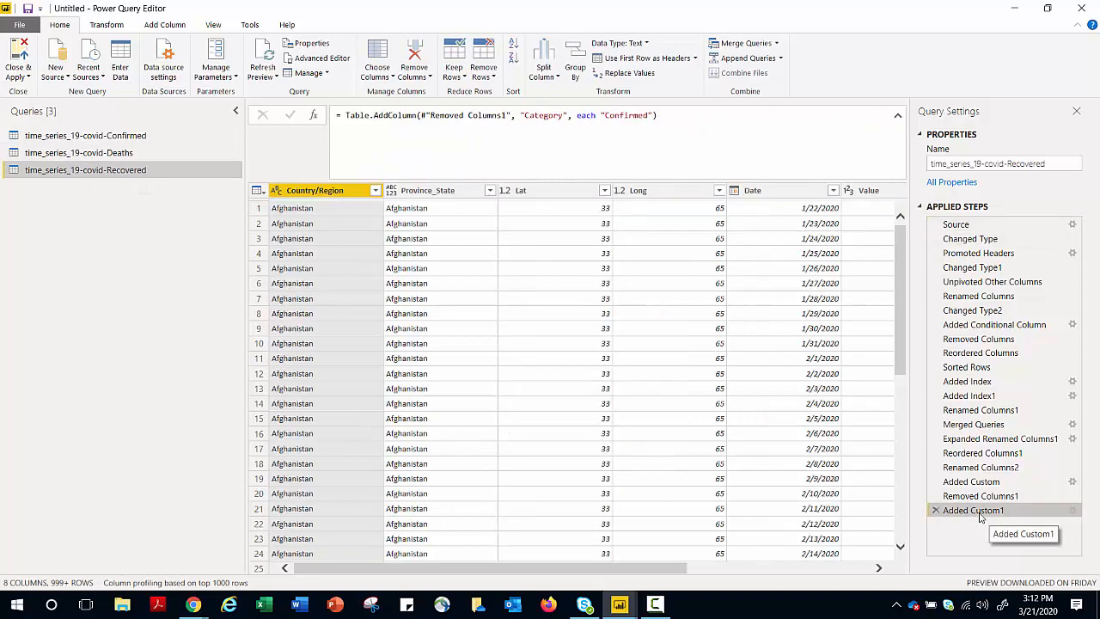
double_click(621, 117)
type("Recovered")
key("Return")
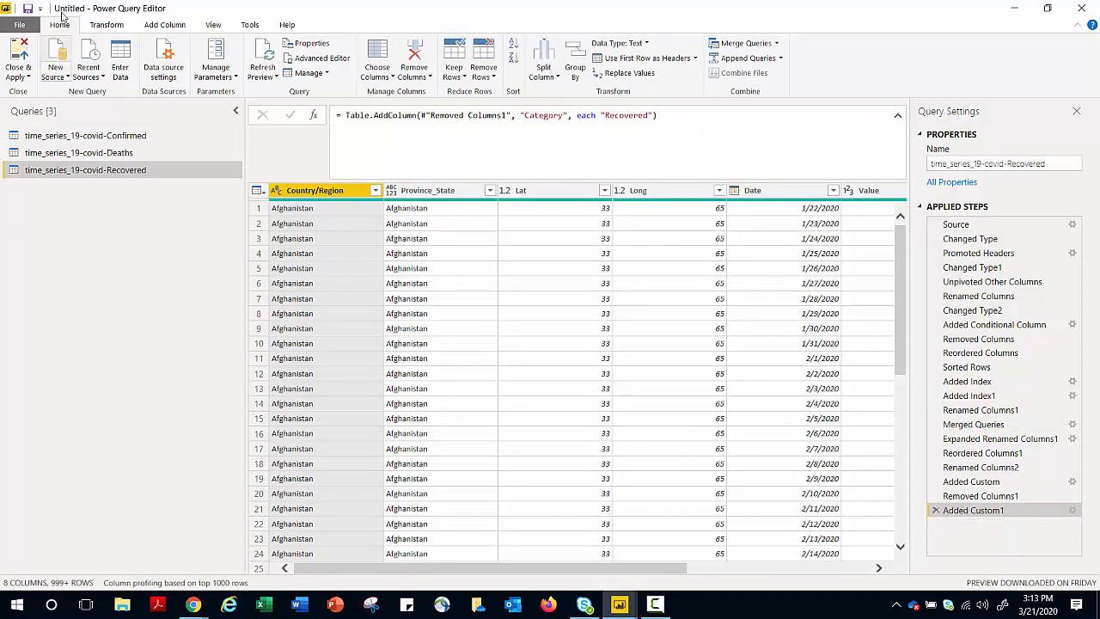
Close the query editor applying the changes, and check the Category values in the Confirmed, Deaths and Recovered tables
left_click(18, 53)
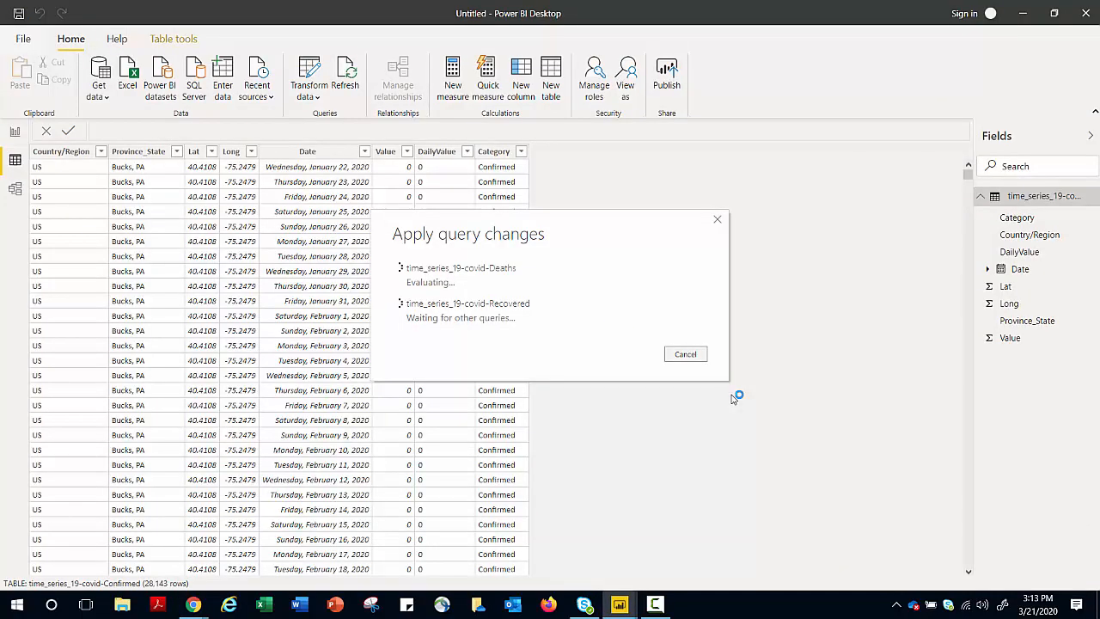
left_click(521, 151)
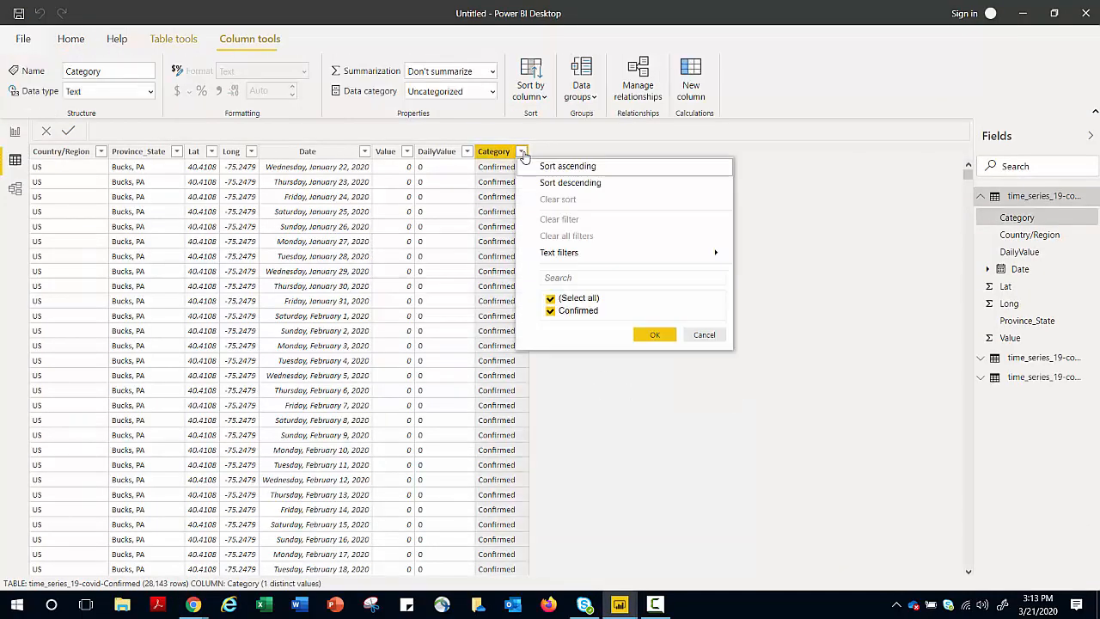
left_click(609, 366)
left_click(1046, 362)
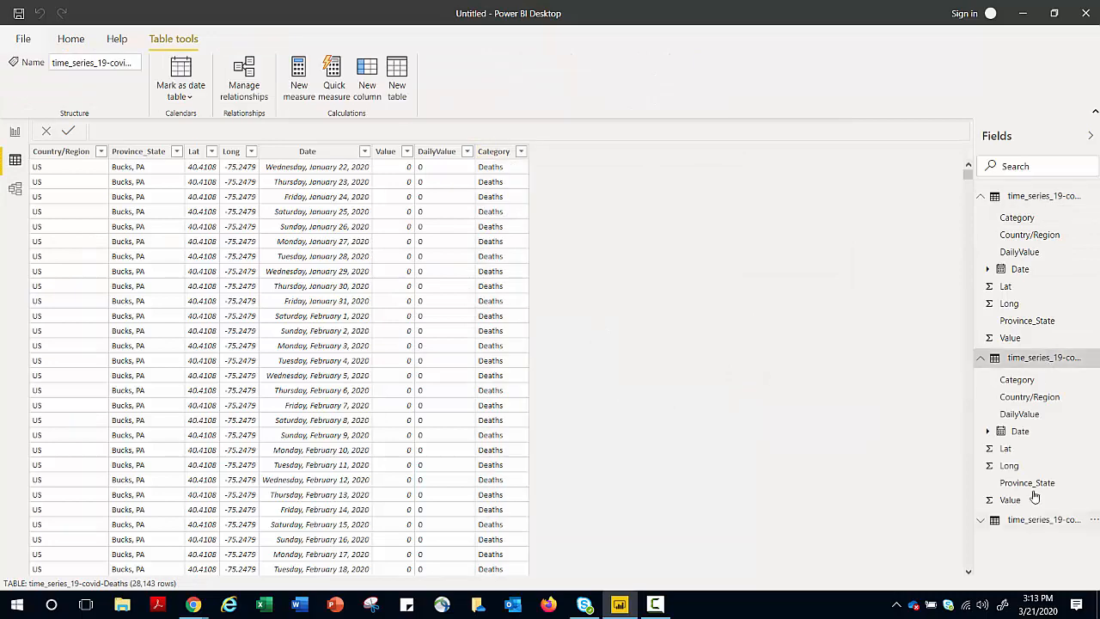
left_click(1041, 520)
Save the report in the Covid19 folder as COVID-19_2020.0321
key("ctrl+s")
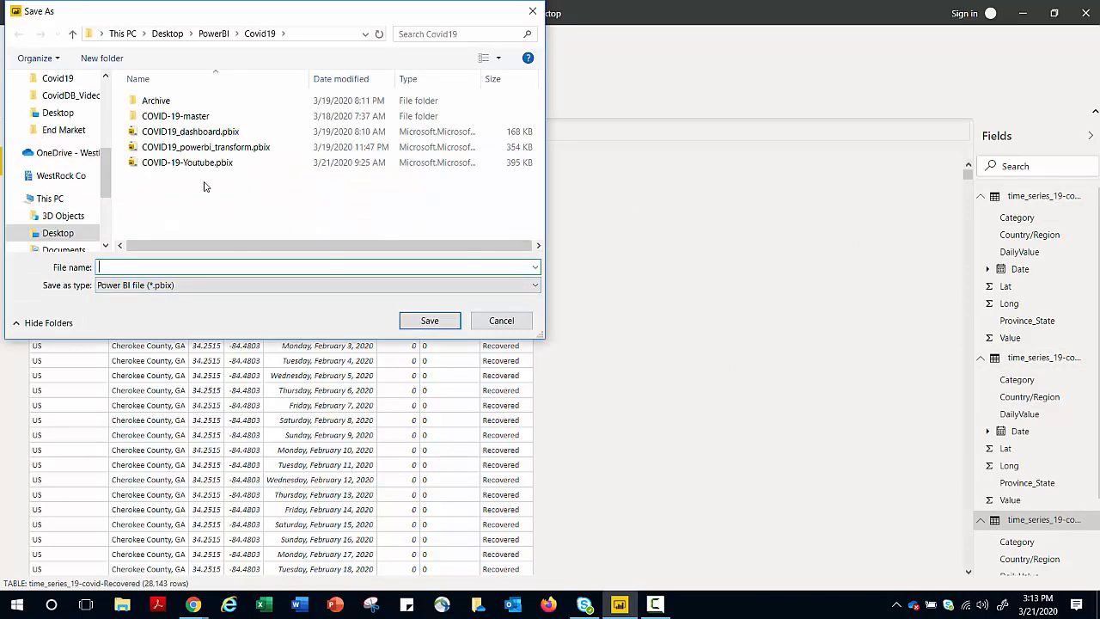
type("COVID-19_2020.0321")
key("Return")
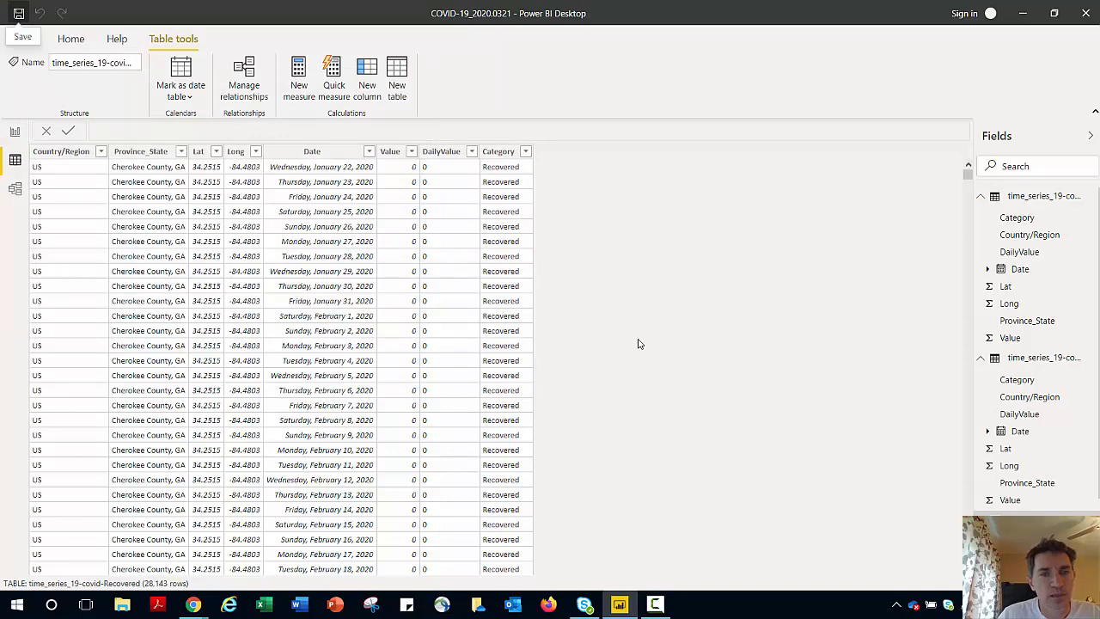
Collapse the field lists of all three time series tables
left_click(984, 199)
left_click(984, 217)
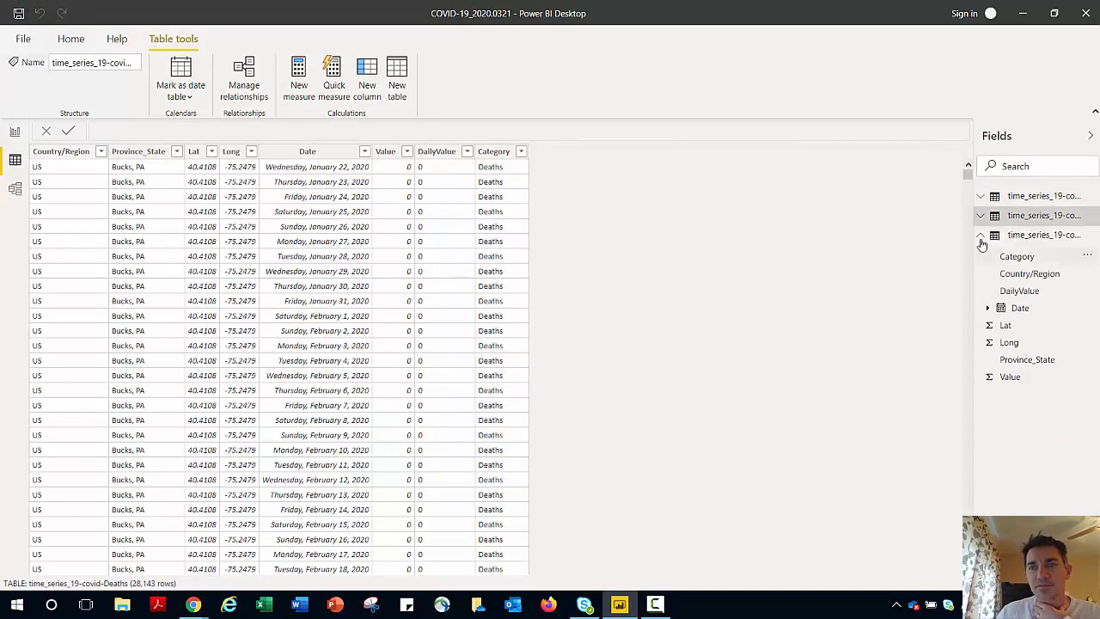
left_click(982, 235)
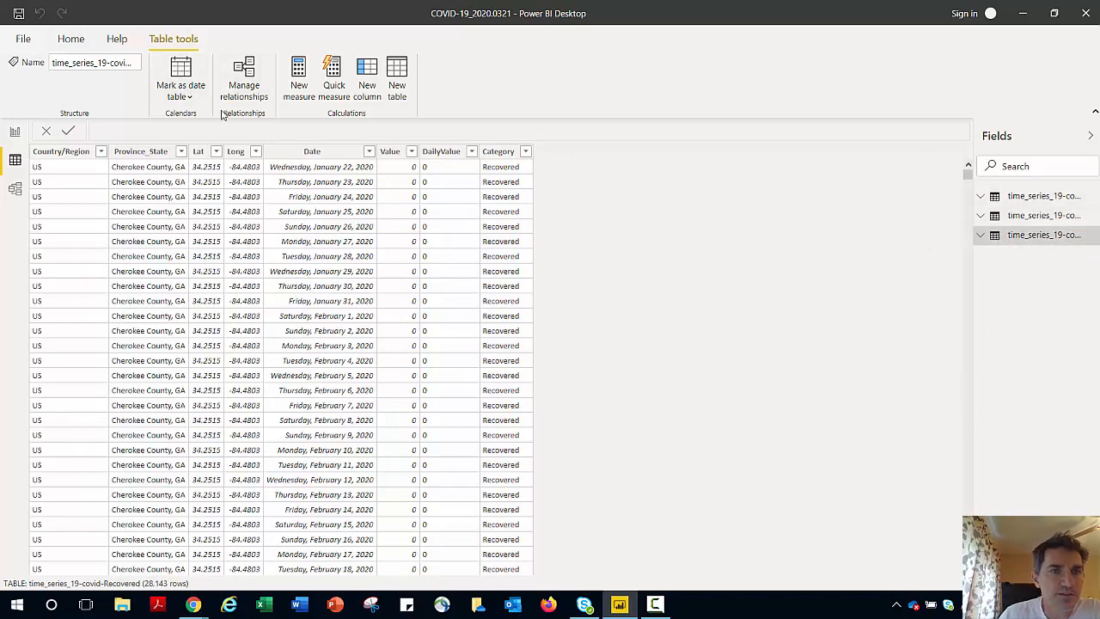
In the query editor, append the time_series_19-covid-Confirmed, Deaths and Recovered queries as a new query combining three tables
left_click(70, 40)
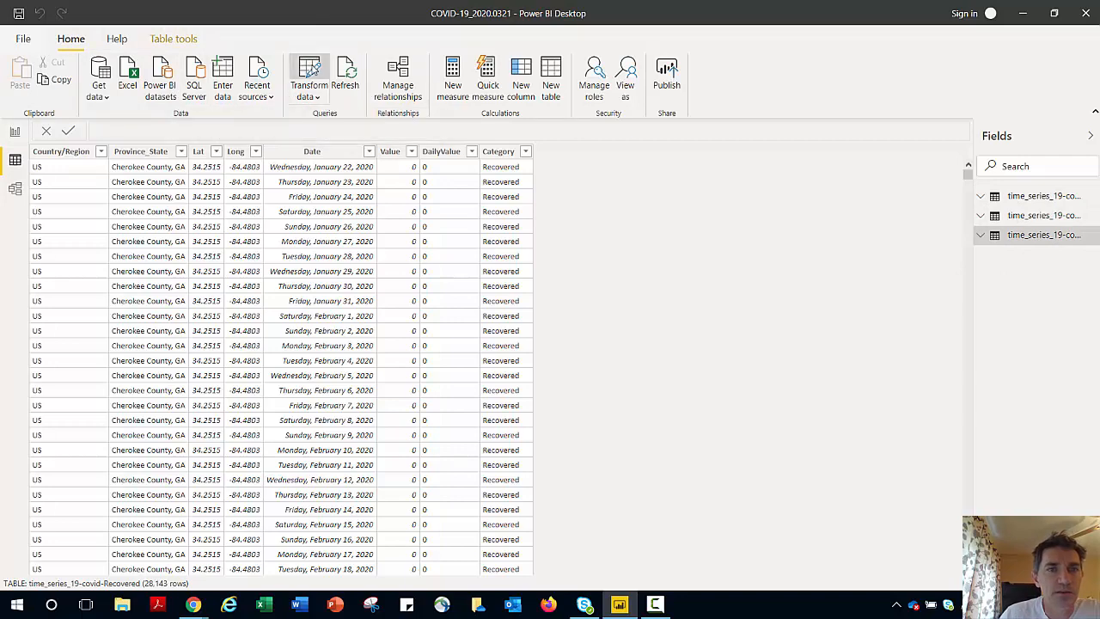
left_click(312, 74)
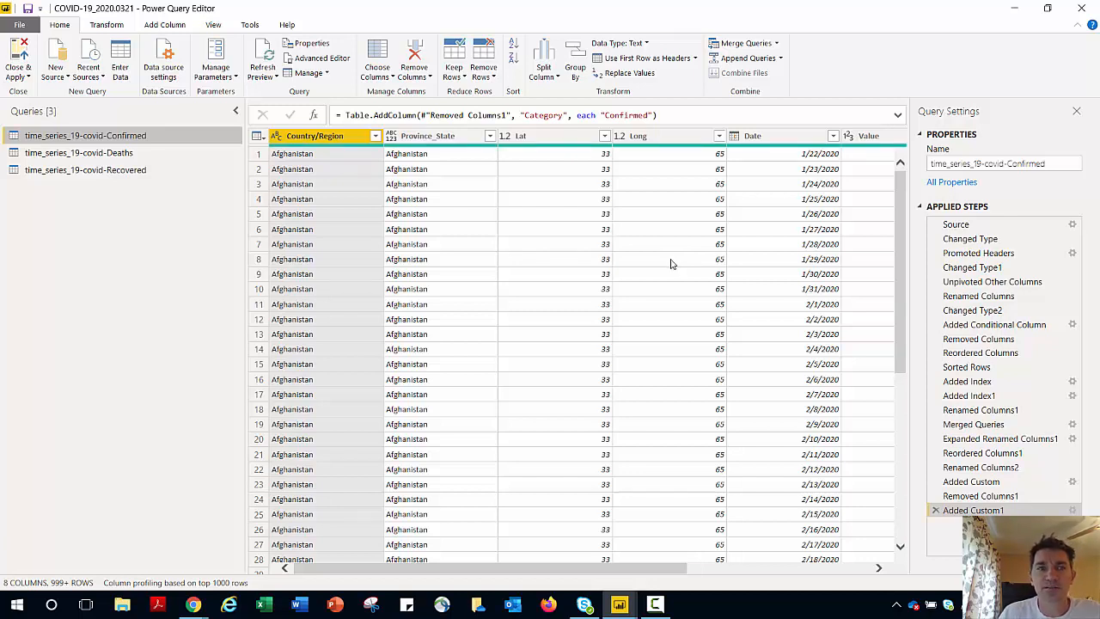
left_click(781, 58)
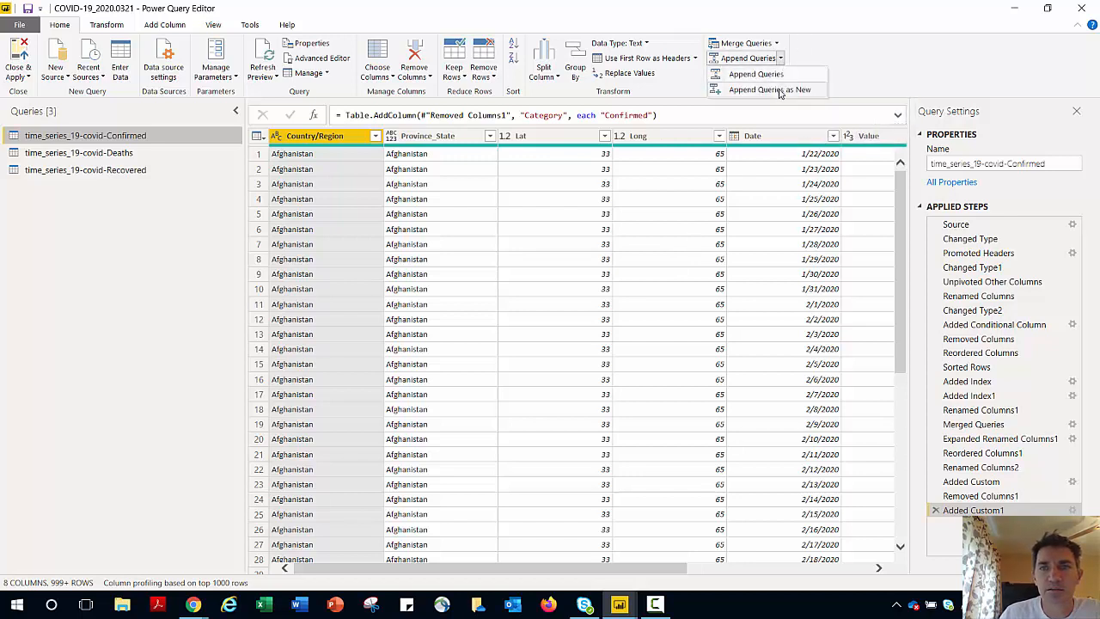
left_click(780, 91)
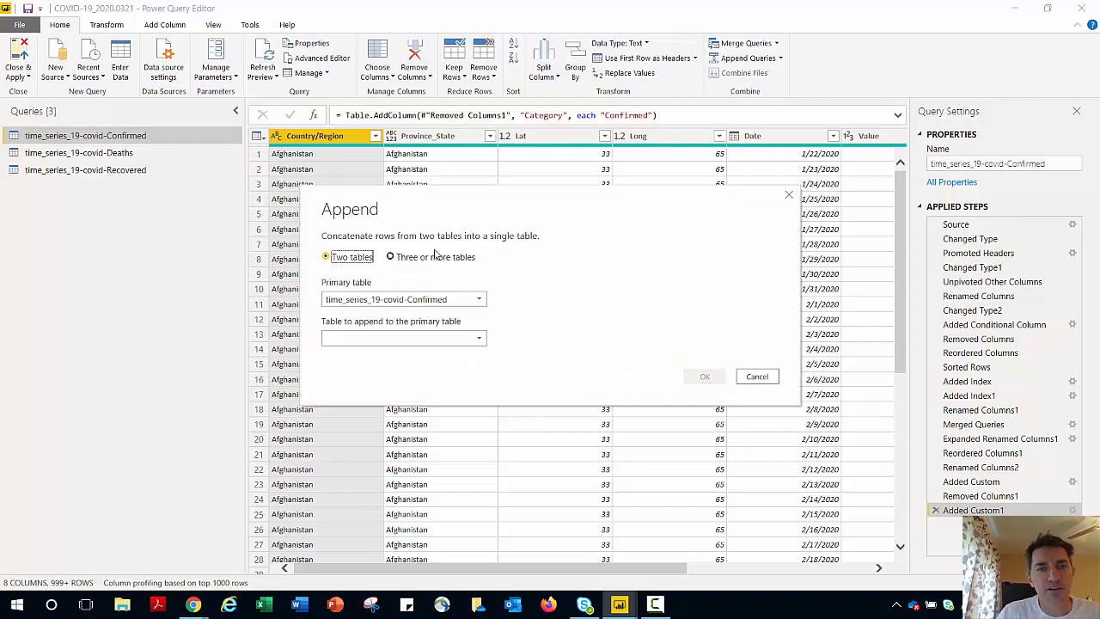
left_click(391, 257)
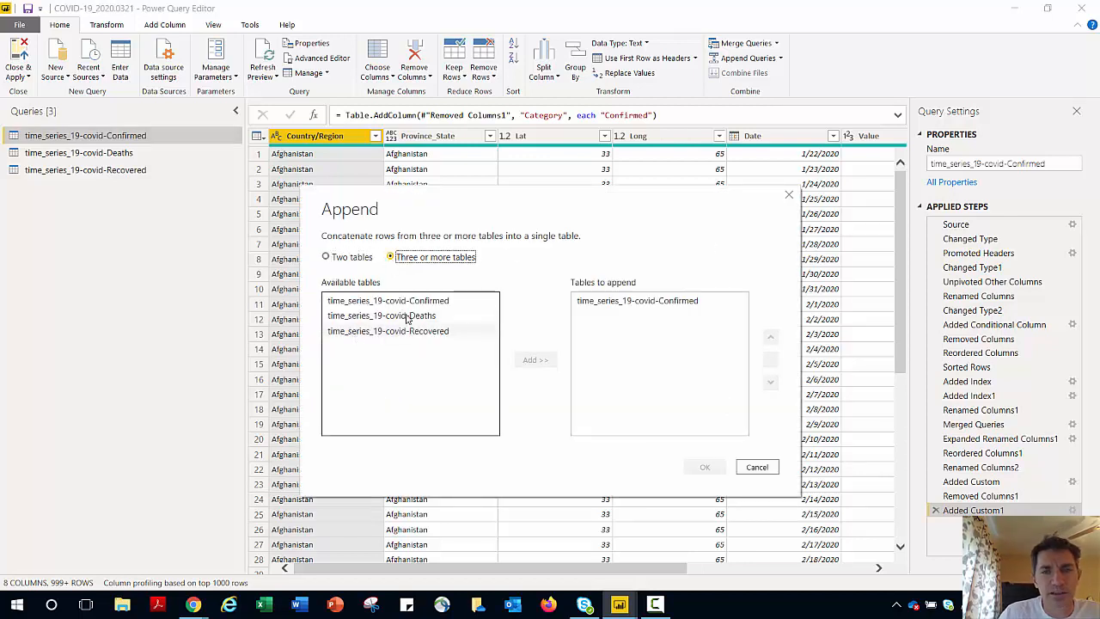
left_click(421, 317)
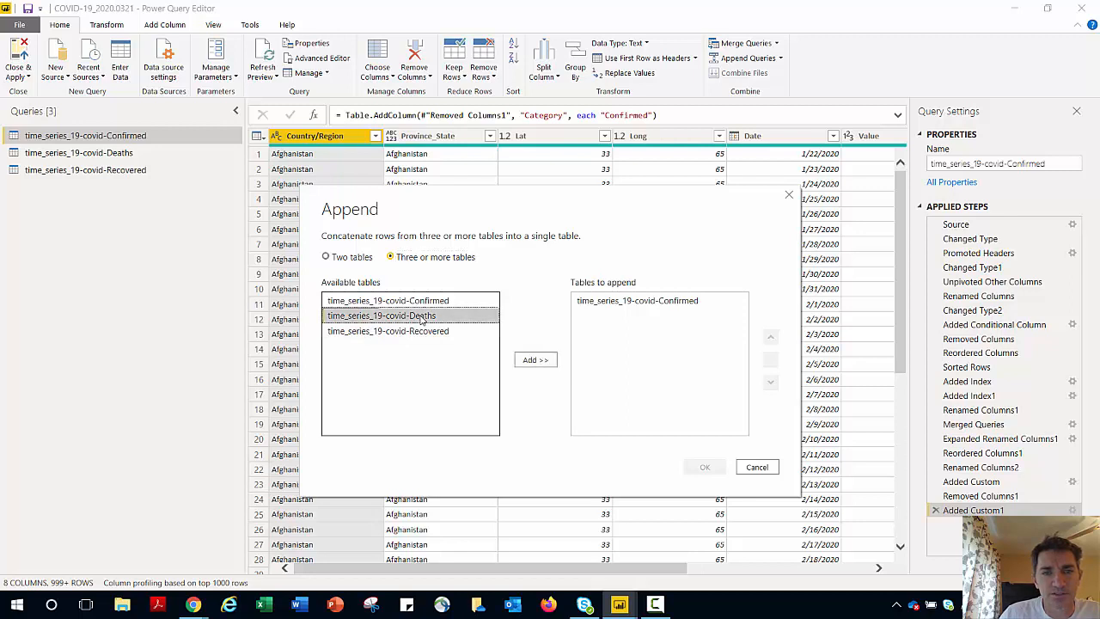
left_click(421, 331, "shift")
left_click(443, 316)
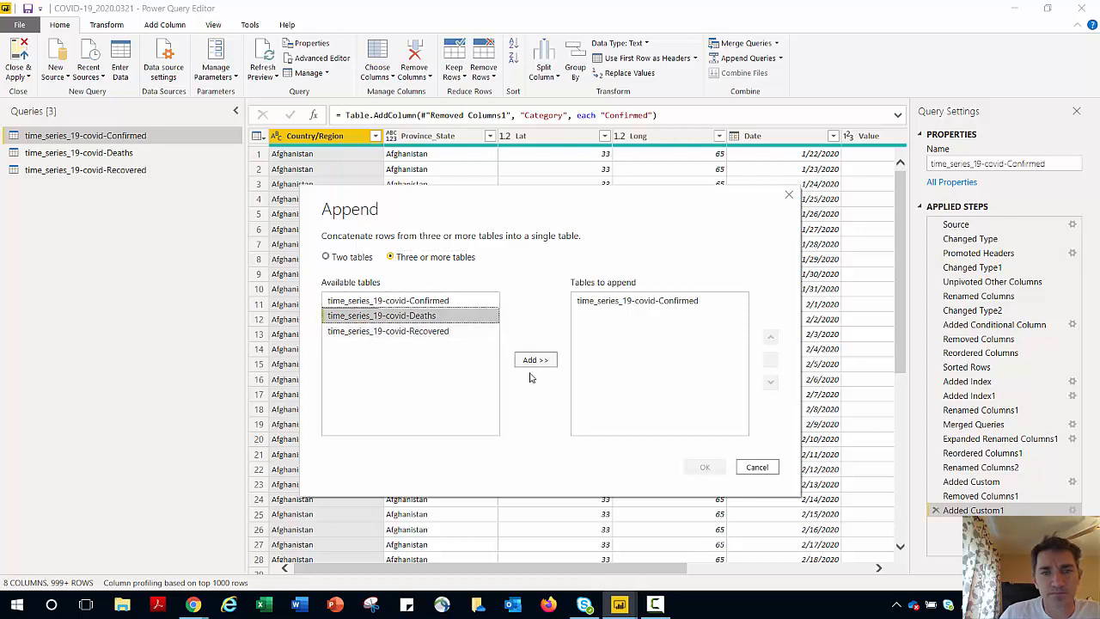
left_click(530, 360)
left_click(427, 334)
left_click(533, 360)
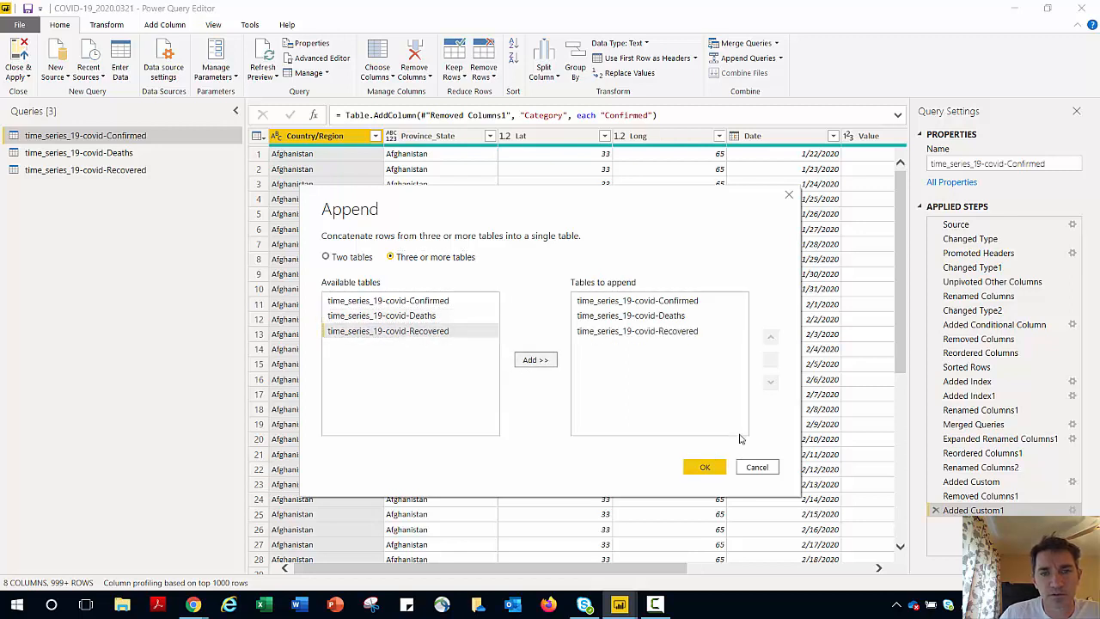
left_click(704, 468)
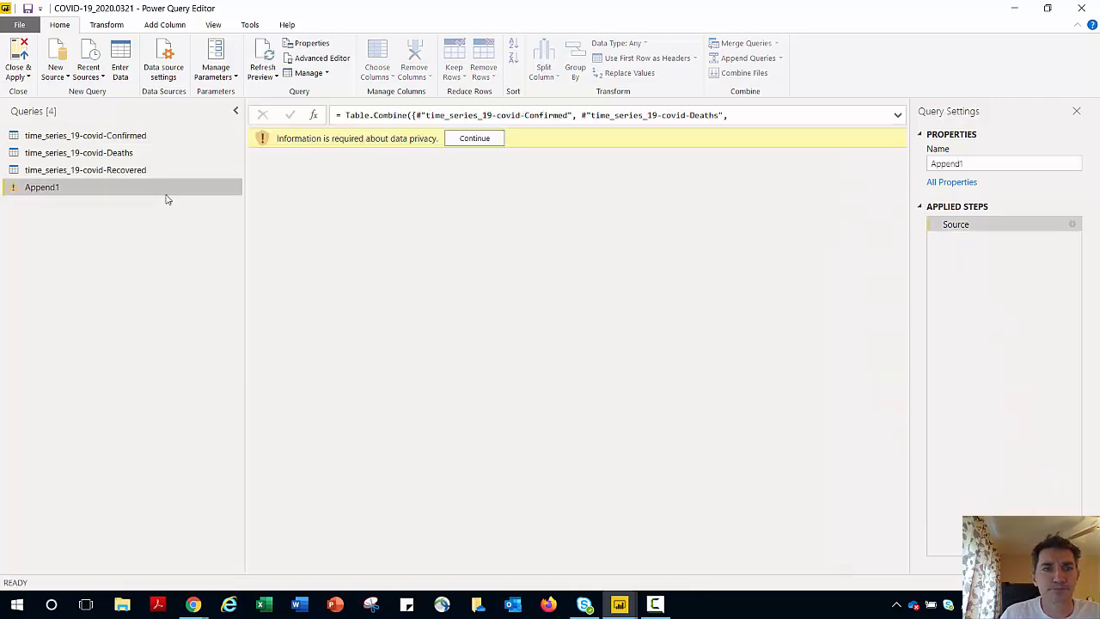
Resolve the appended query's data privacy request by ignoring Privacy Levels checks for this file
left_click(464, 139)
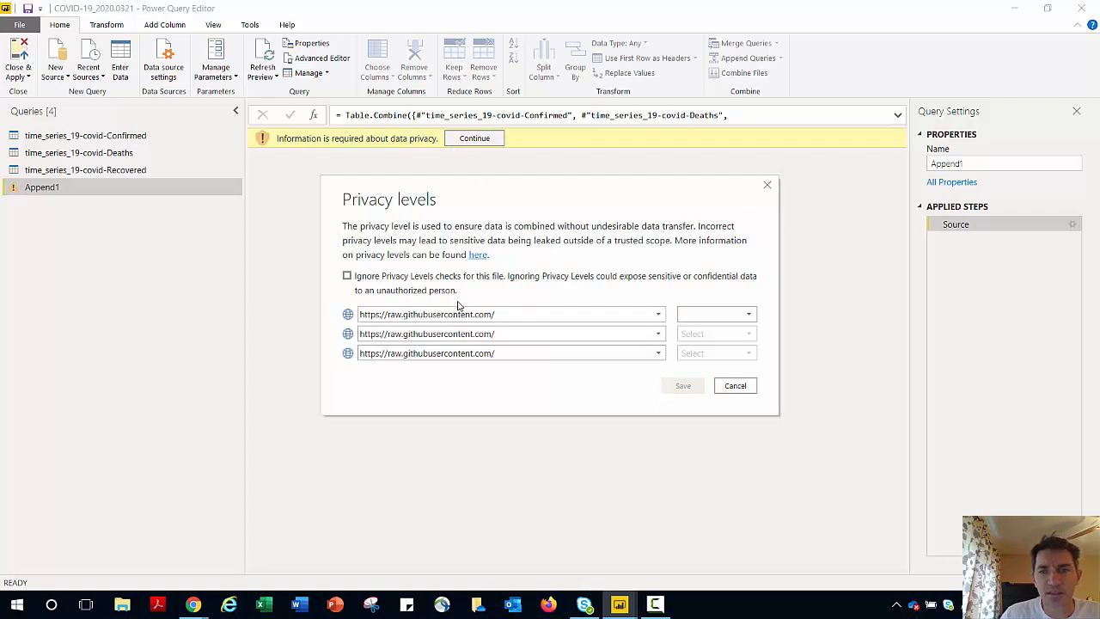
left_click(347, 276)
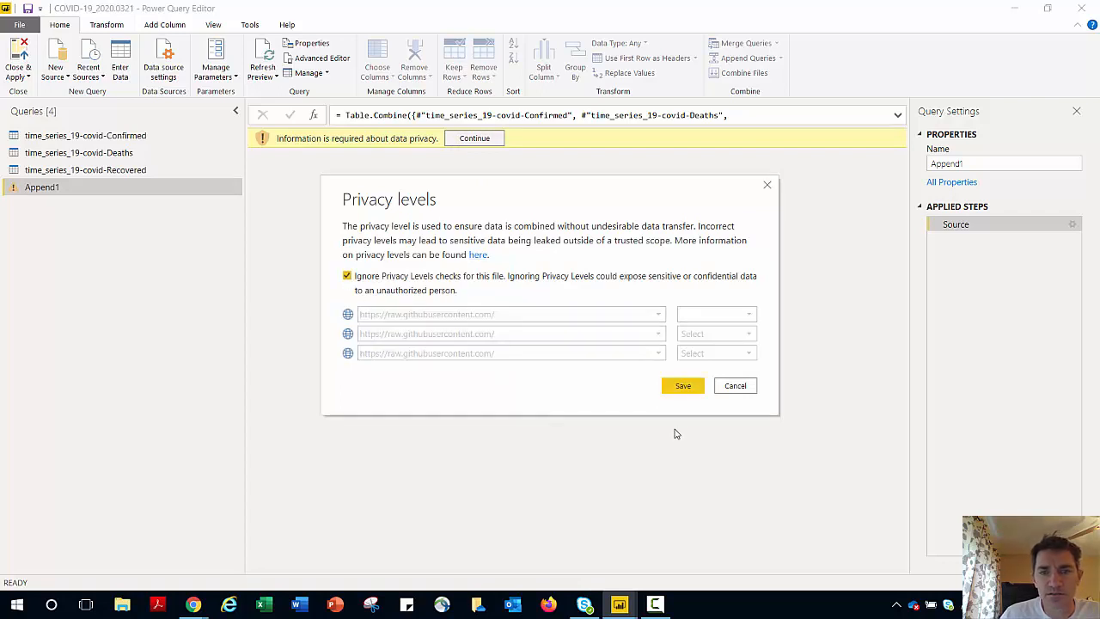
left_click(682, 386)
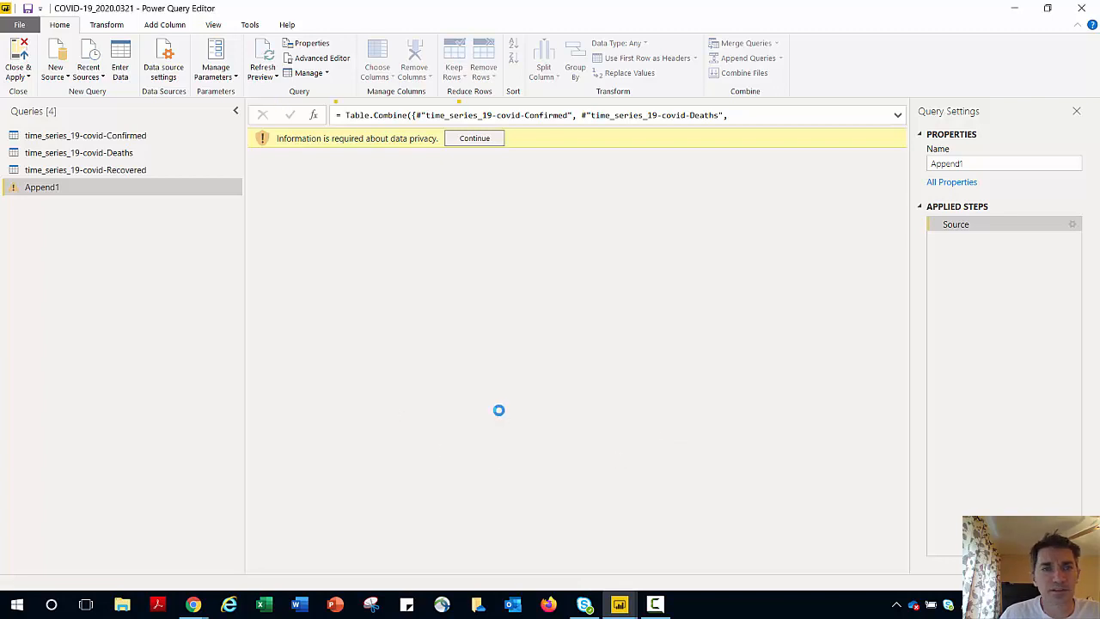
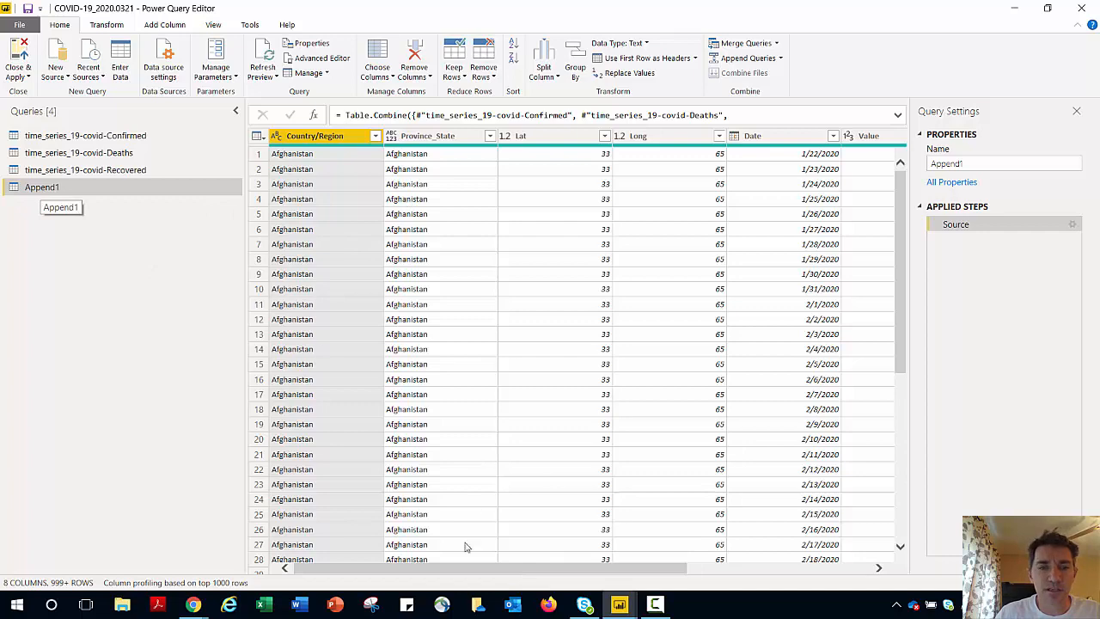
Check the Category column's filter values in the appended query
left_click_drag(467, 568, 653, 567)
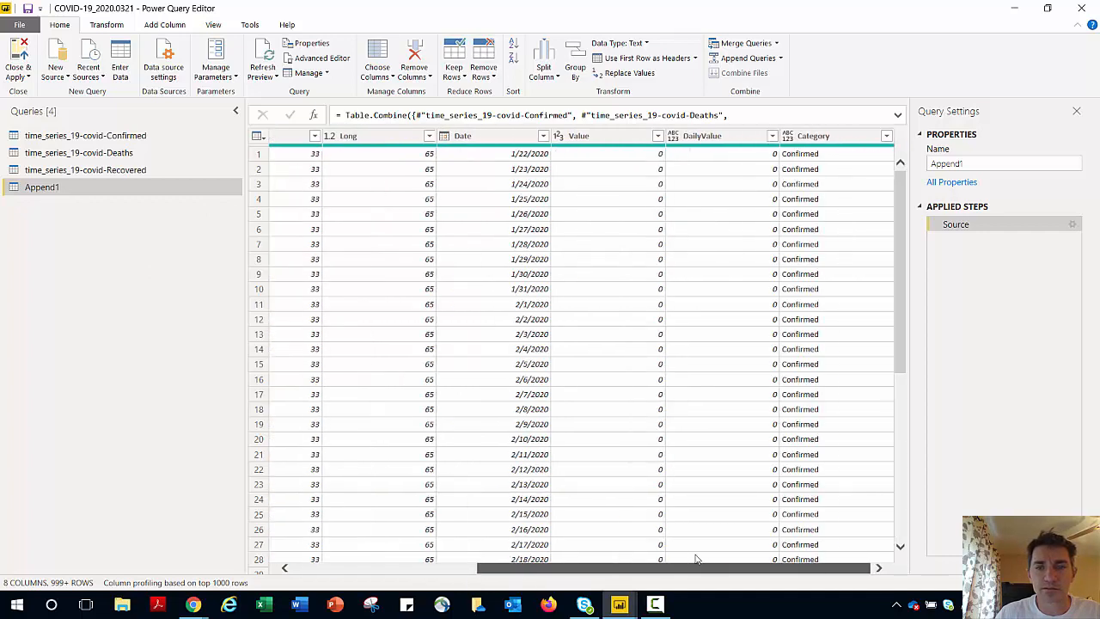
left_click(886, 137)
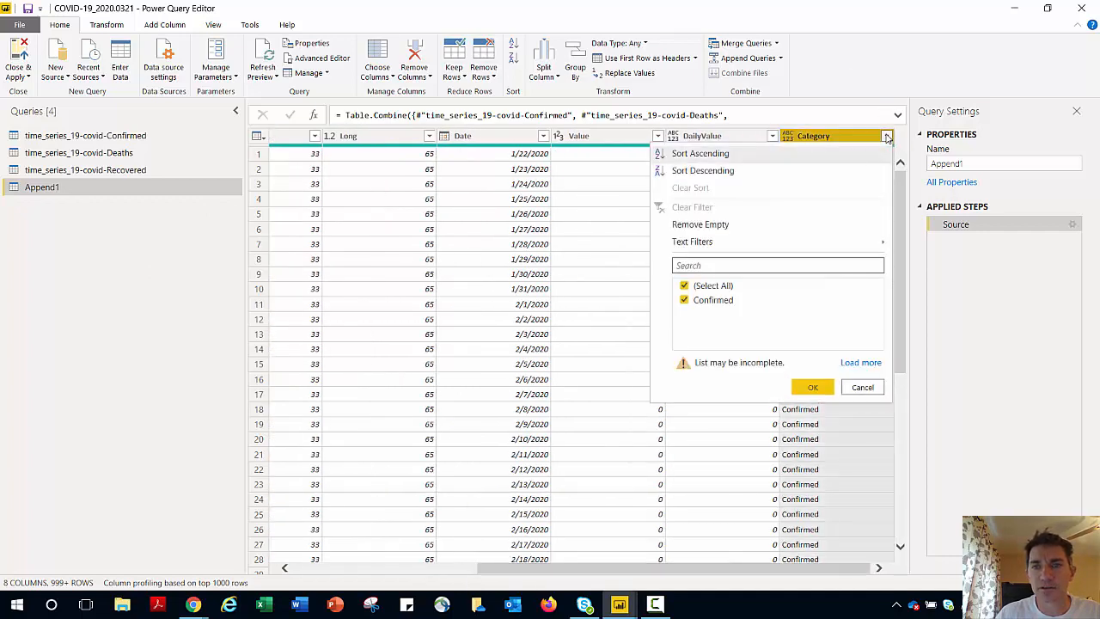
left_click(887, 138)
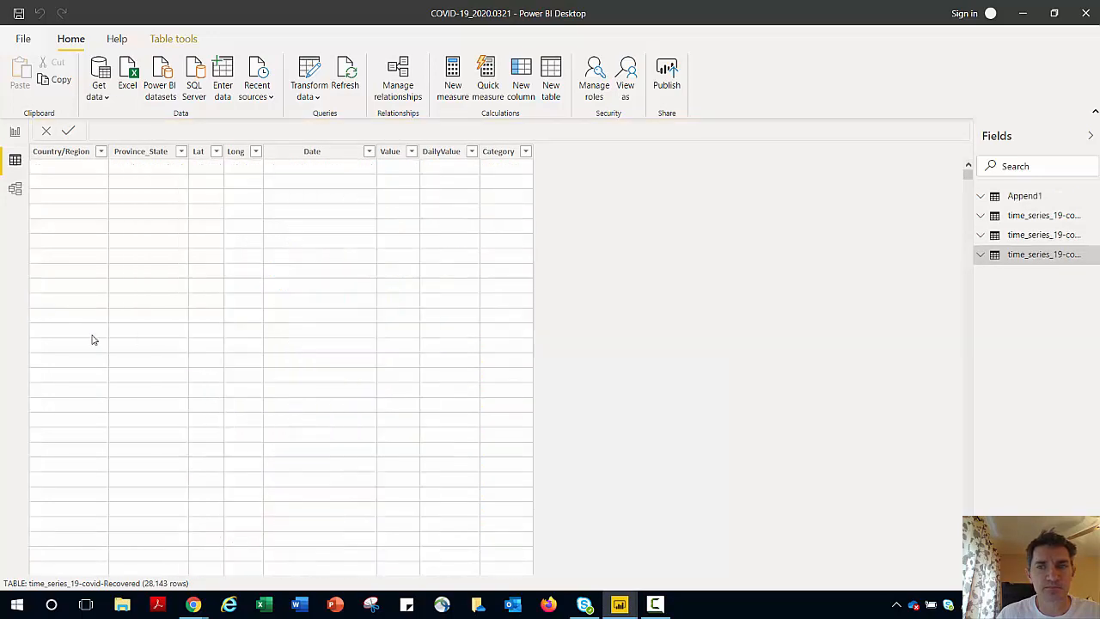
Apply the query changes and open the loaded Append1 table in the data view
left_click(1024, 198)
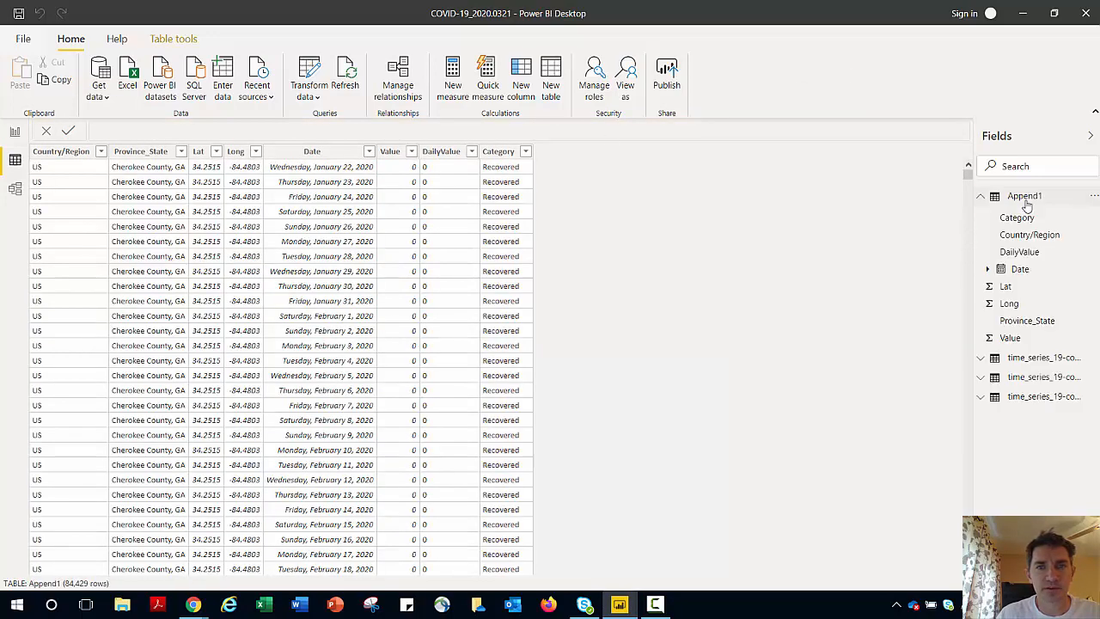
Check the Category column's filter values in the loaded Append1 table
left_click(520, 152)
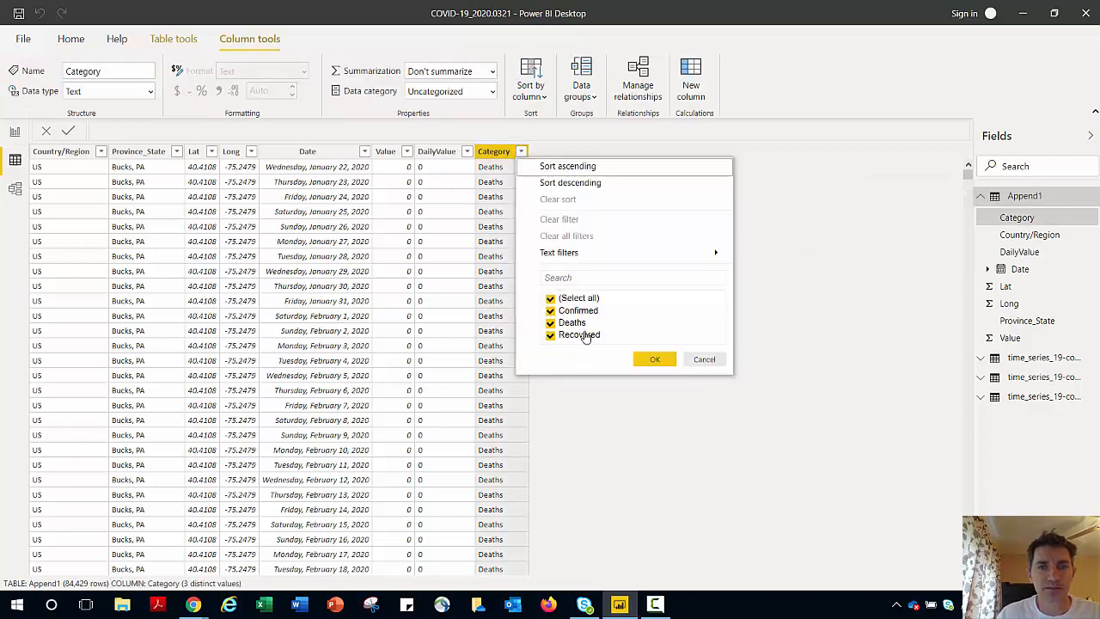
left_click(654, 359)
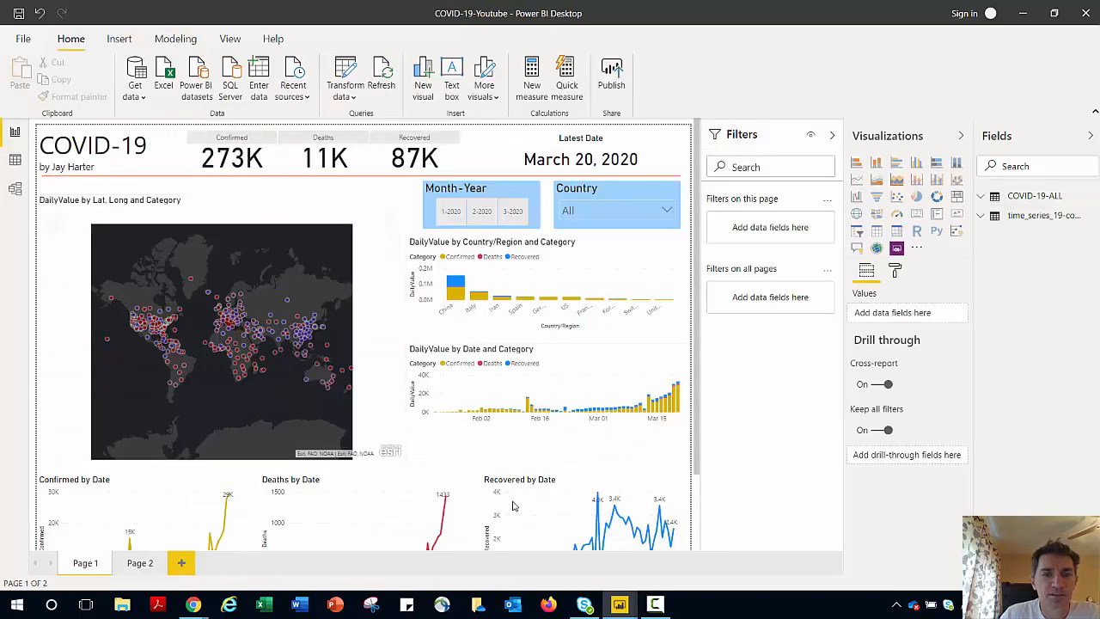
Switch to the finished COVID-19-Youtube report and examine its Page 1 layout, including the Confirmed, Deaths and Recovered line charts
scroll(591, 404, "down", 2)
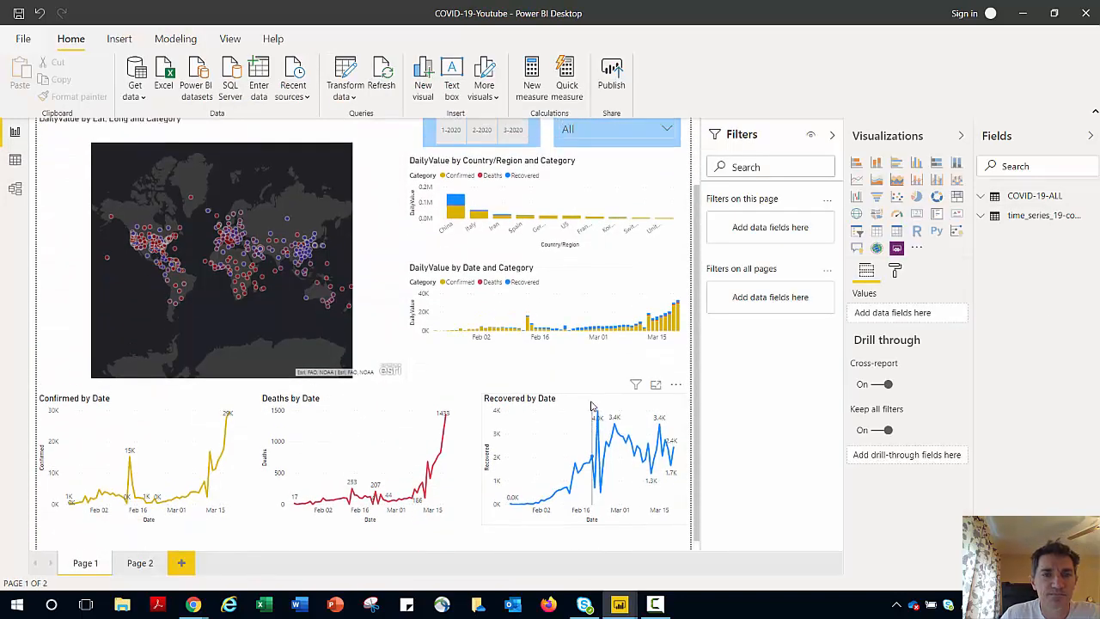
scroll(591, 404, "up", 2)
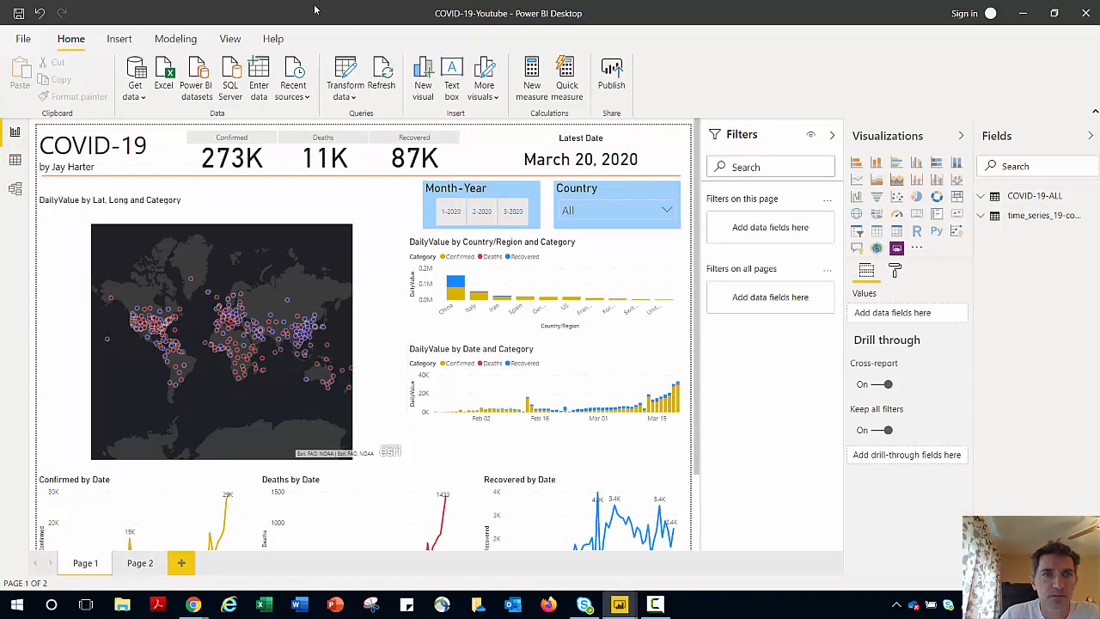
left_click_drag(315, 10, 1099, 129)
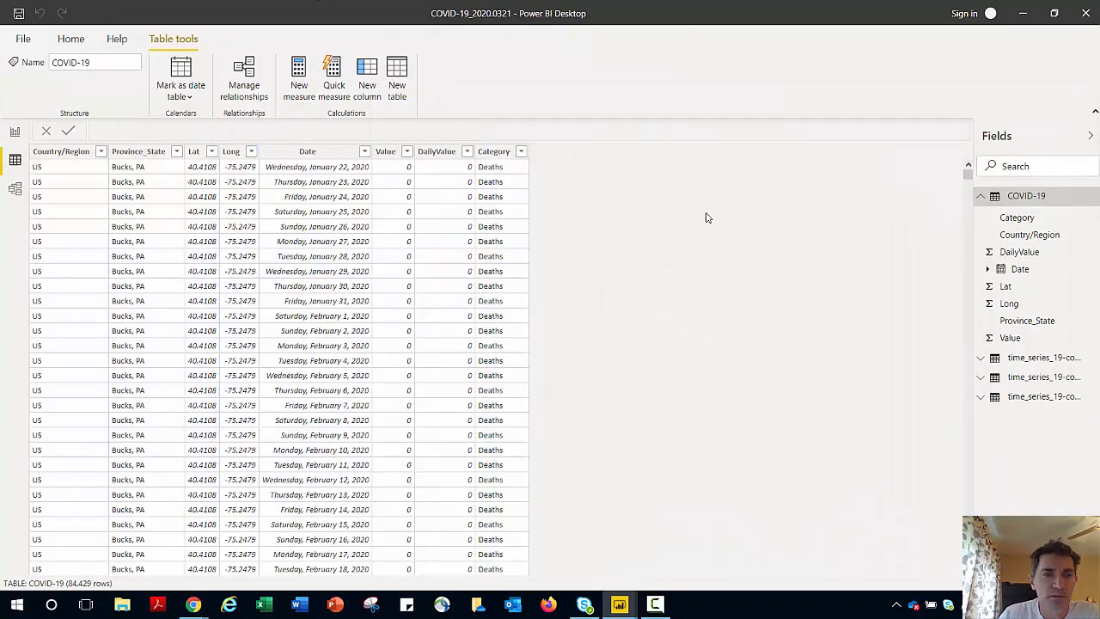
In the COVID-19_2020.0321 report view, insert a text box reading COVID-19 with a byline giving the author's name beneath
left_click(15, 132)
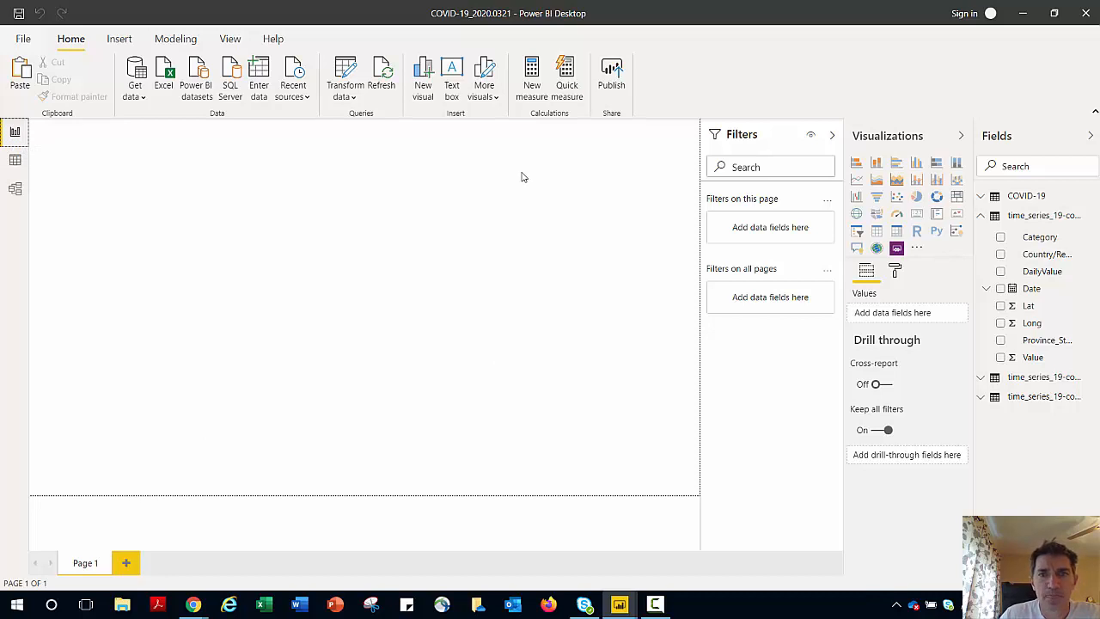
left_click(119, 38)
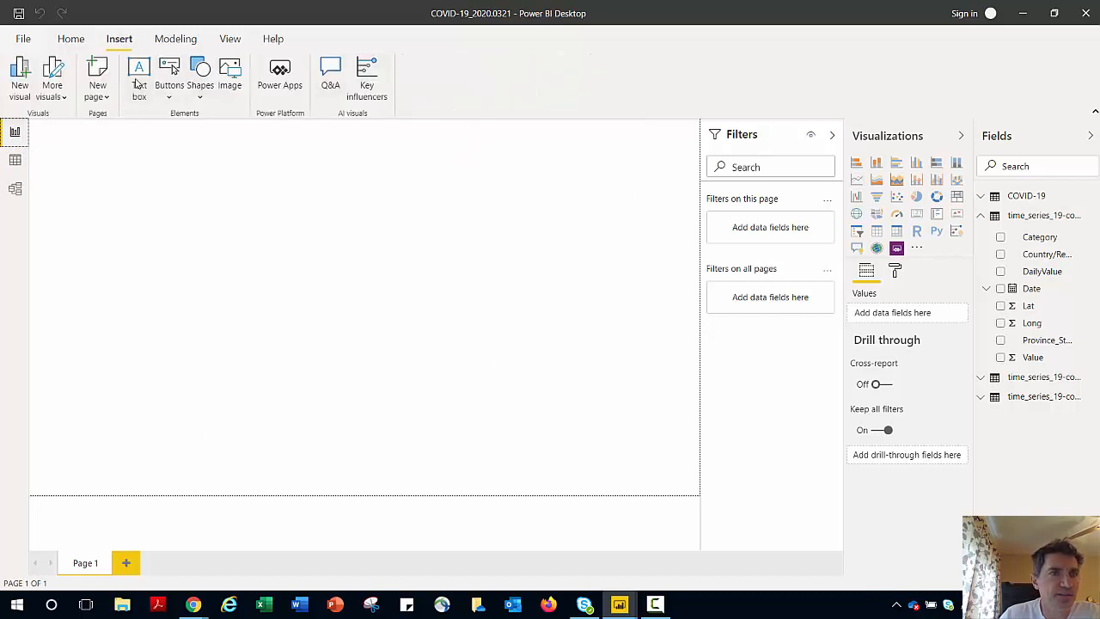
left_click(138, 81)
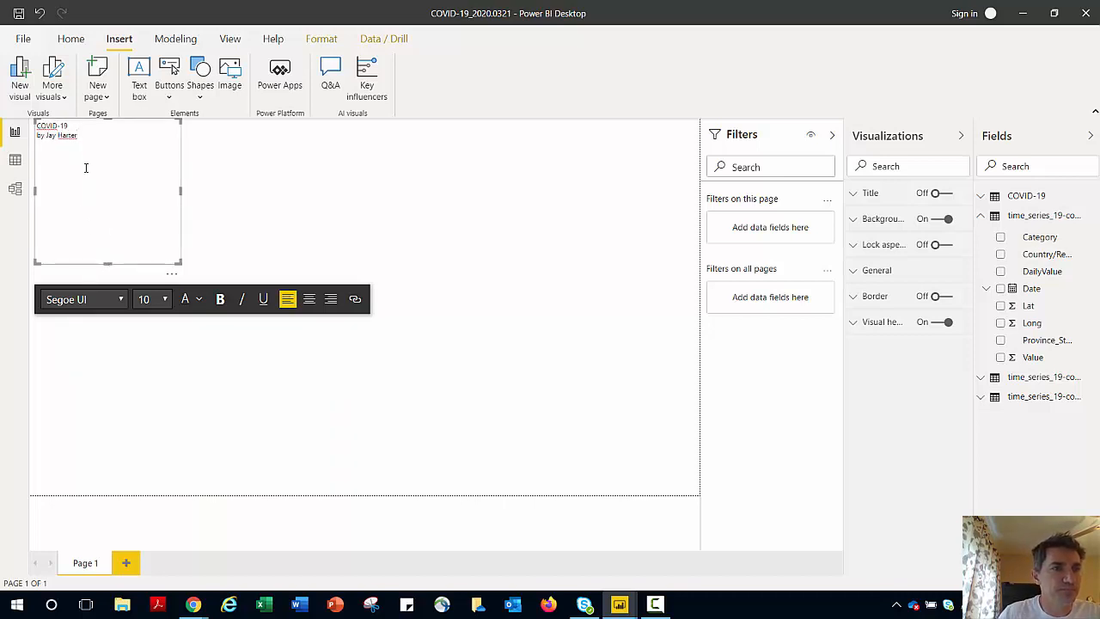
Set the COVID-19 title line to font size 28 and shrink the text box to fit its two lines
left_click_drag(79, 129, 26, 126)
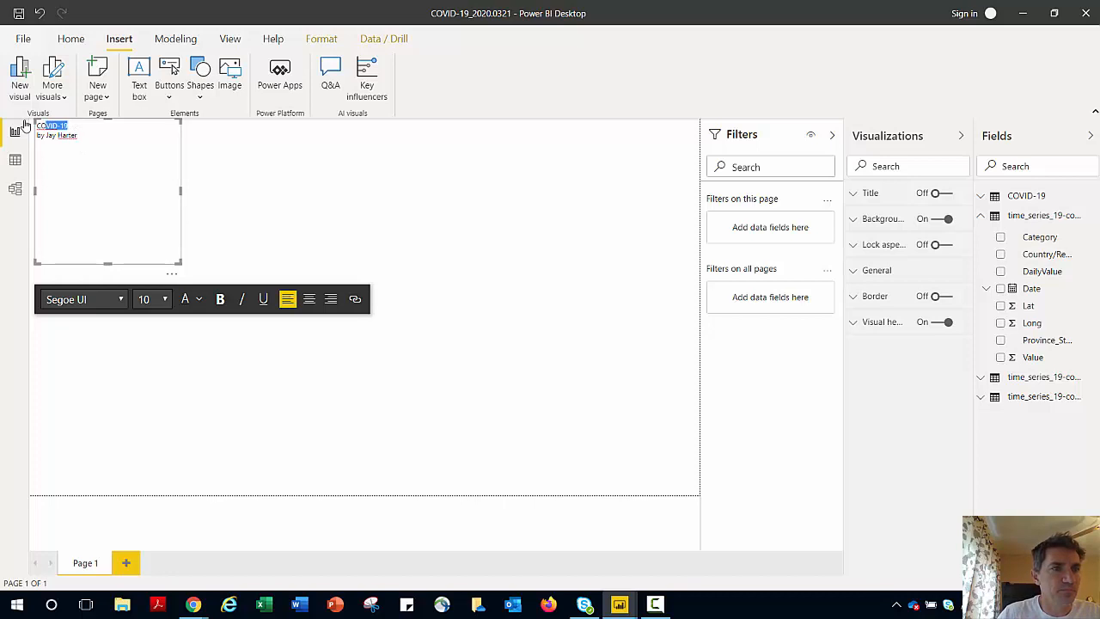
left_click(151, 301)
left_click(144, 166)
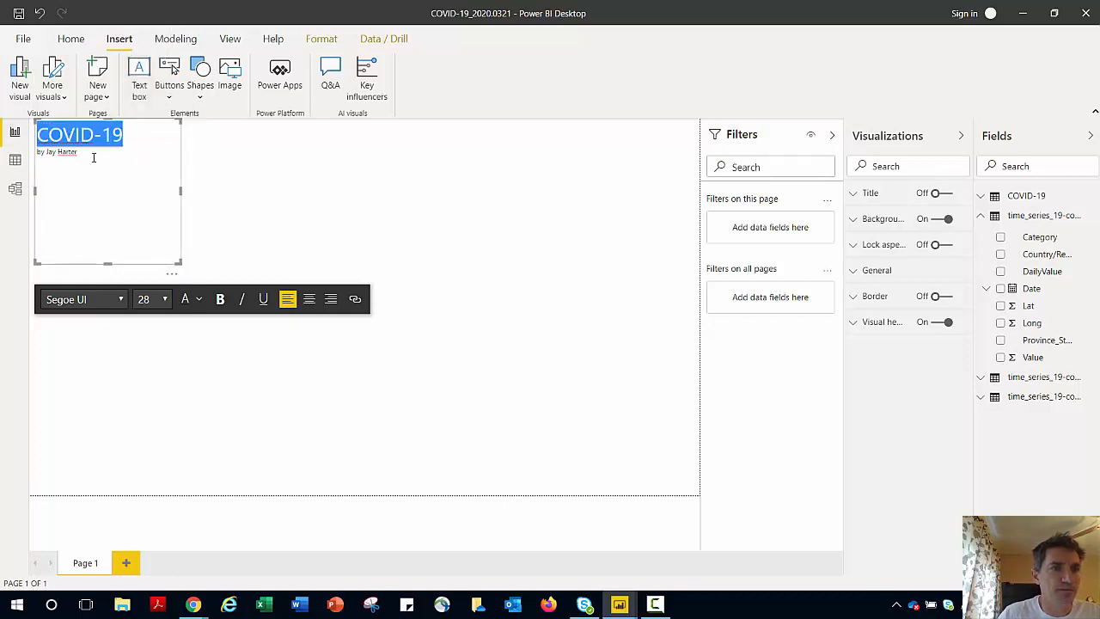
left_click_drag(180, 263, 173, 160)
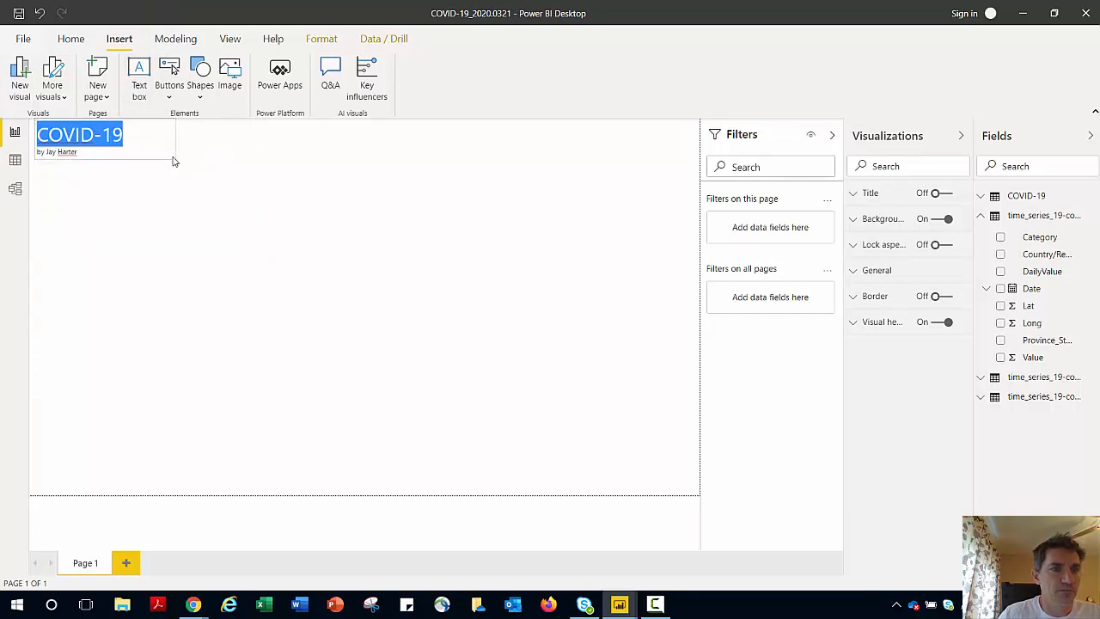
left_click(278, 232)
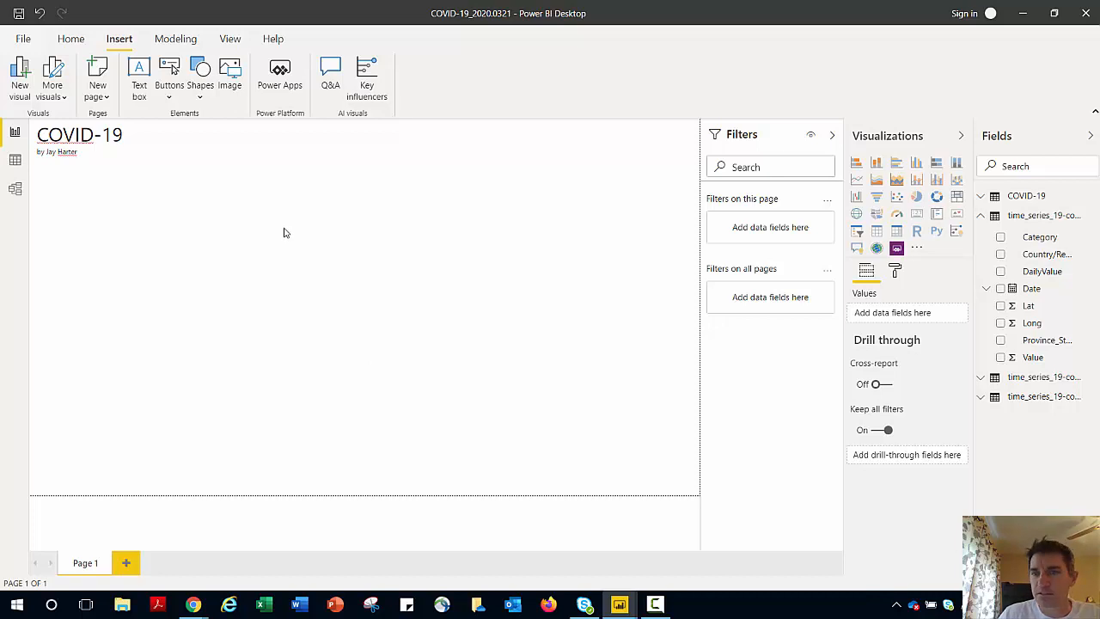
Add an ArcGIS map visual below the title and enlarge it to cover more than half of the page width
left_click(877, 248)
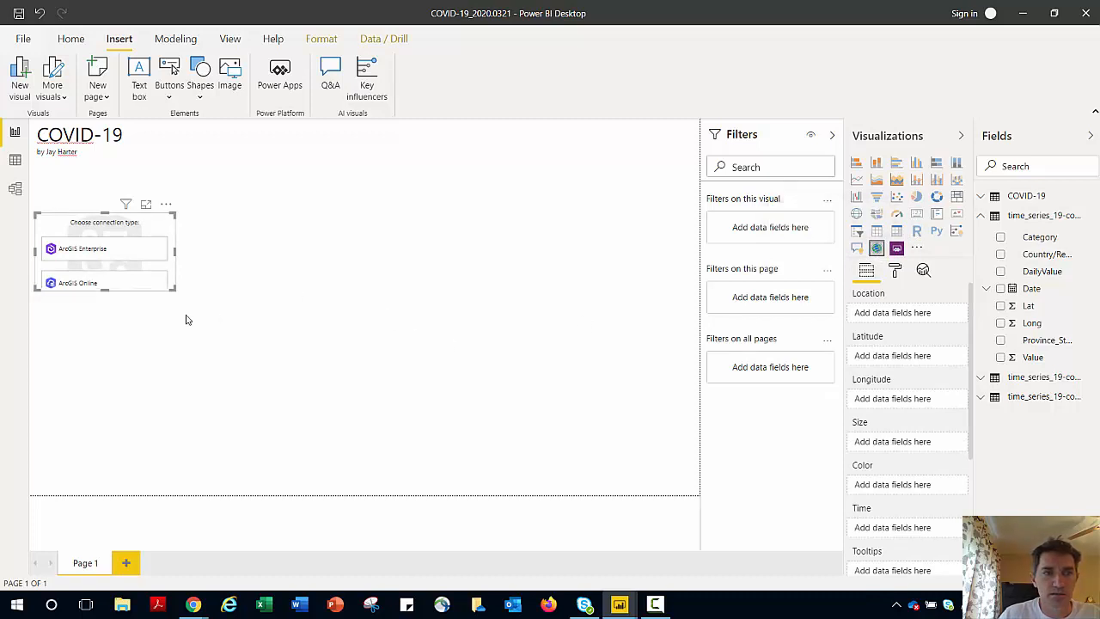
left_click_drag(173, 290, 423, 448)
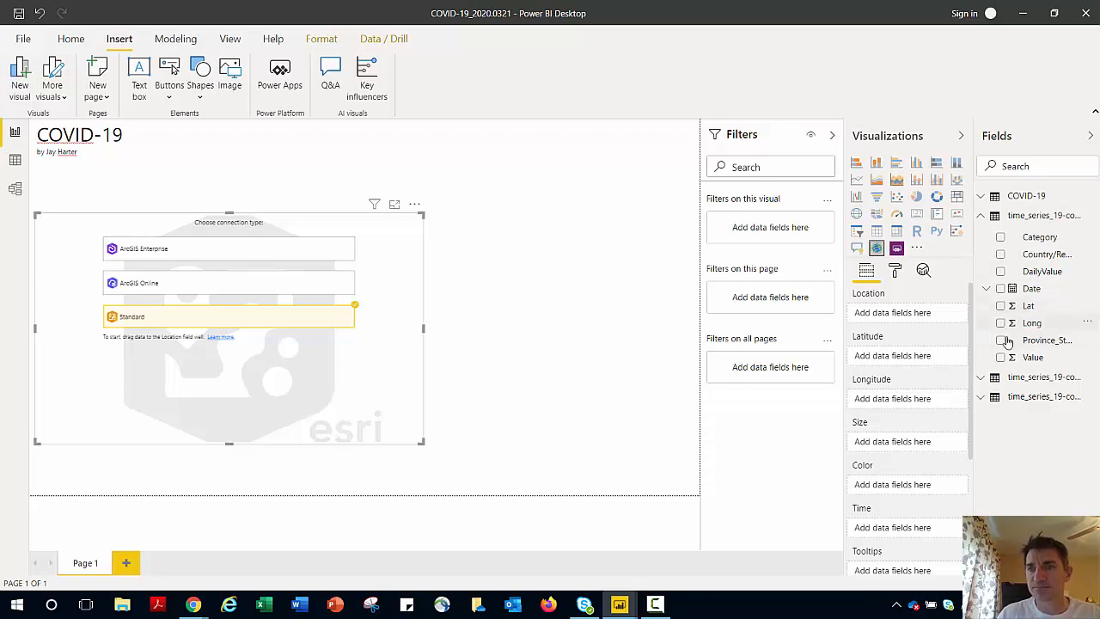
In the data view, open the data category choices for the COVID-19 table's Lat column
right_click(1030, 317)
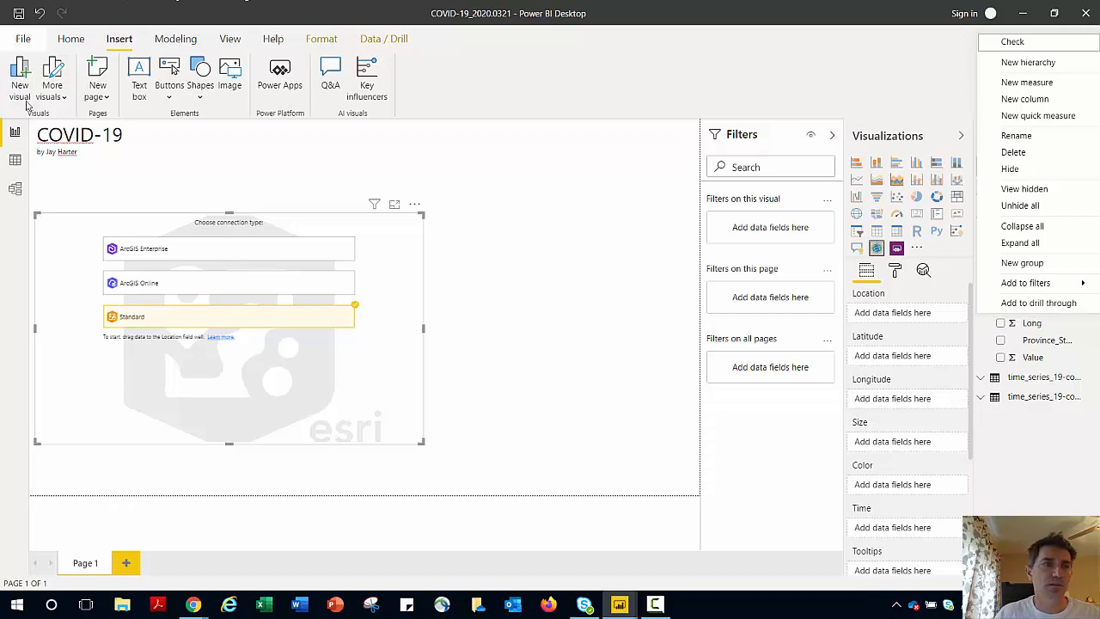
left_click(16, 161)
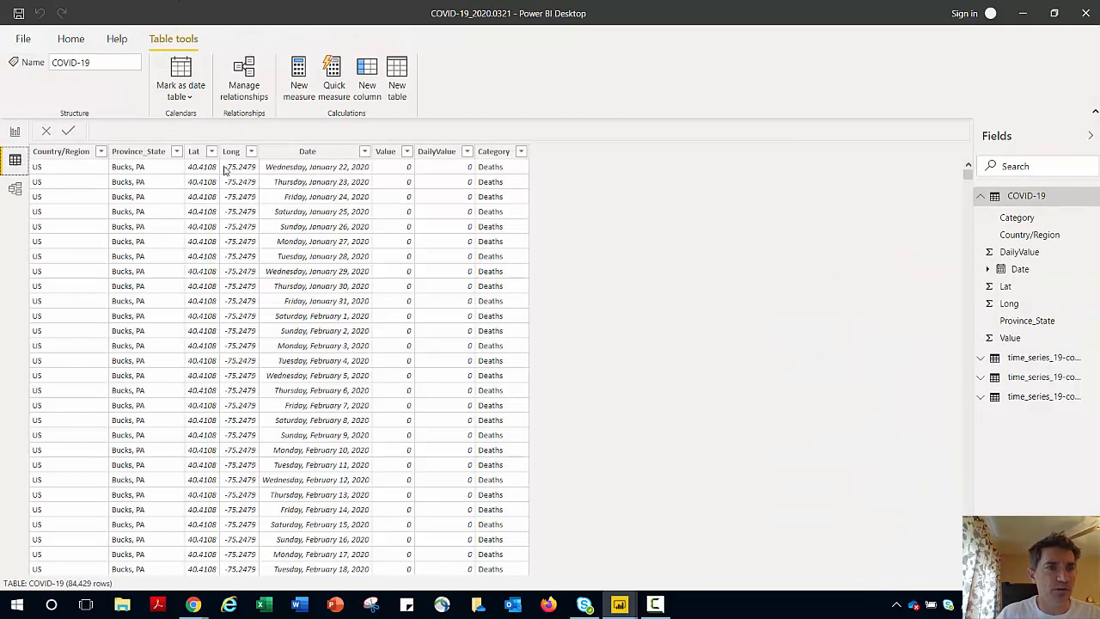
right_click(196, 156)
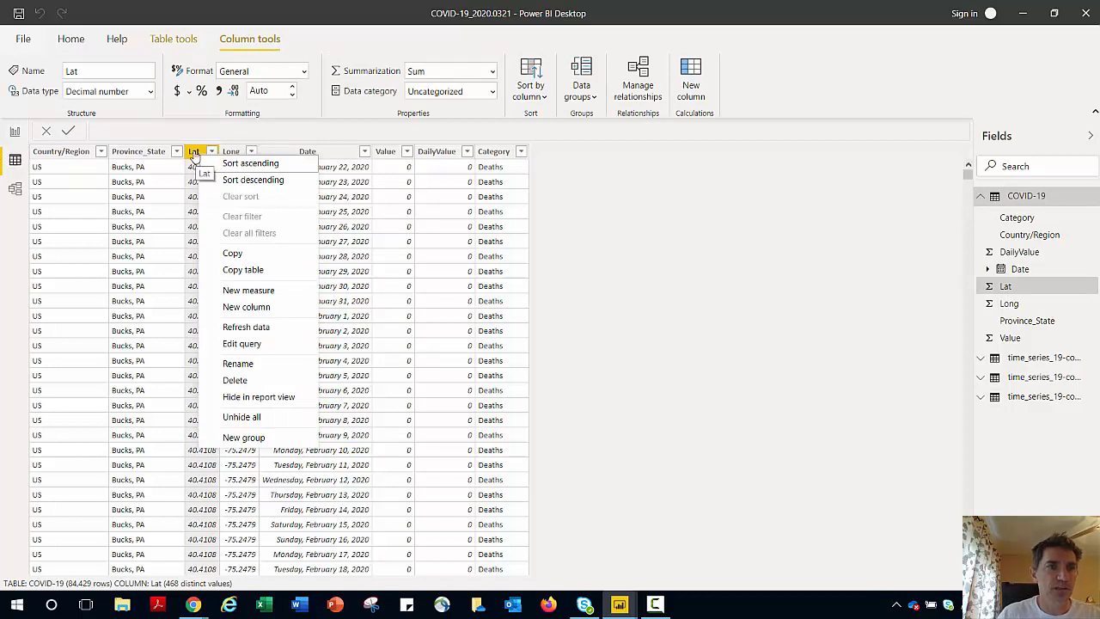
left_click(196, 156)
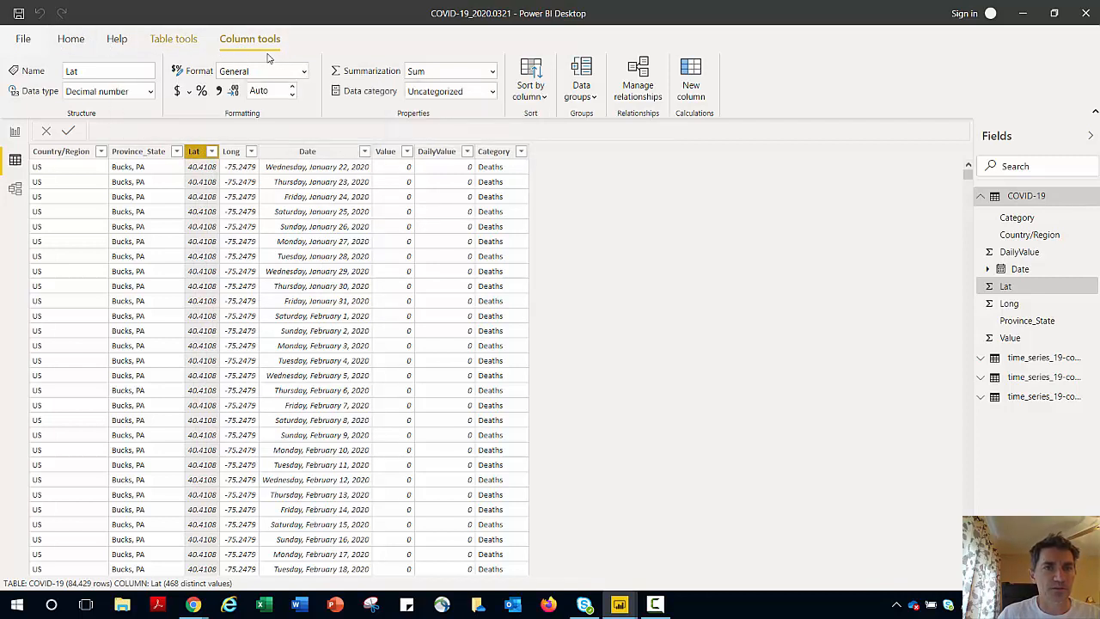
left_click(449, 91)
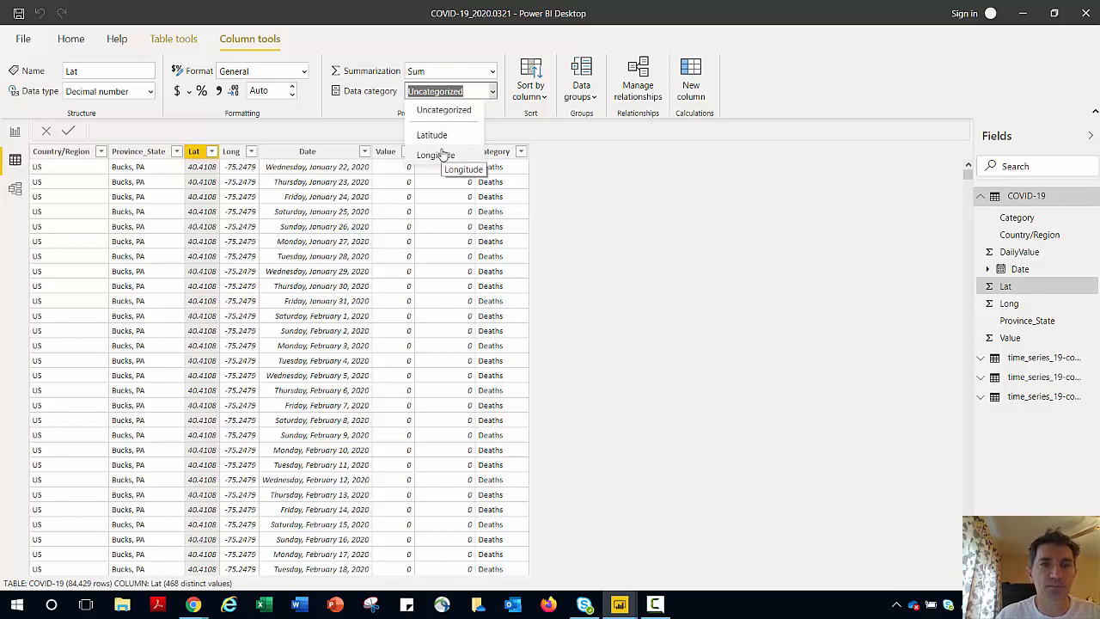
Set the data category of the Lat column to Latitude and of the Long column to Longitude
left_click(437, 137)
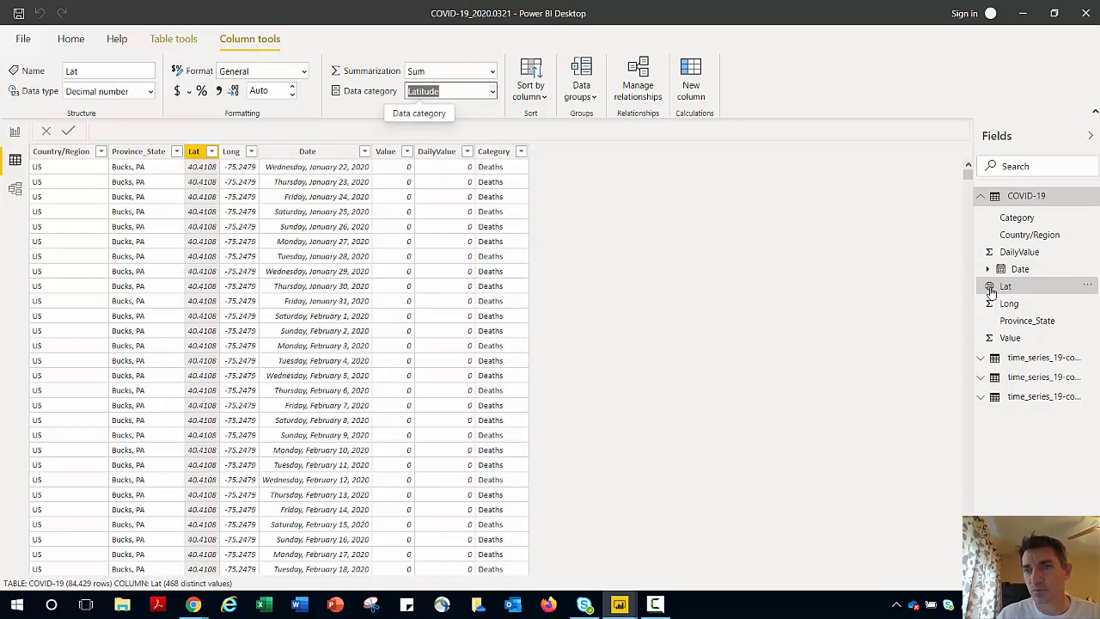
left_click(237, 155)
left_click(493, 95)
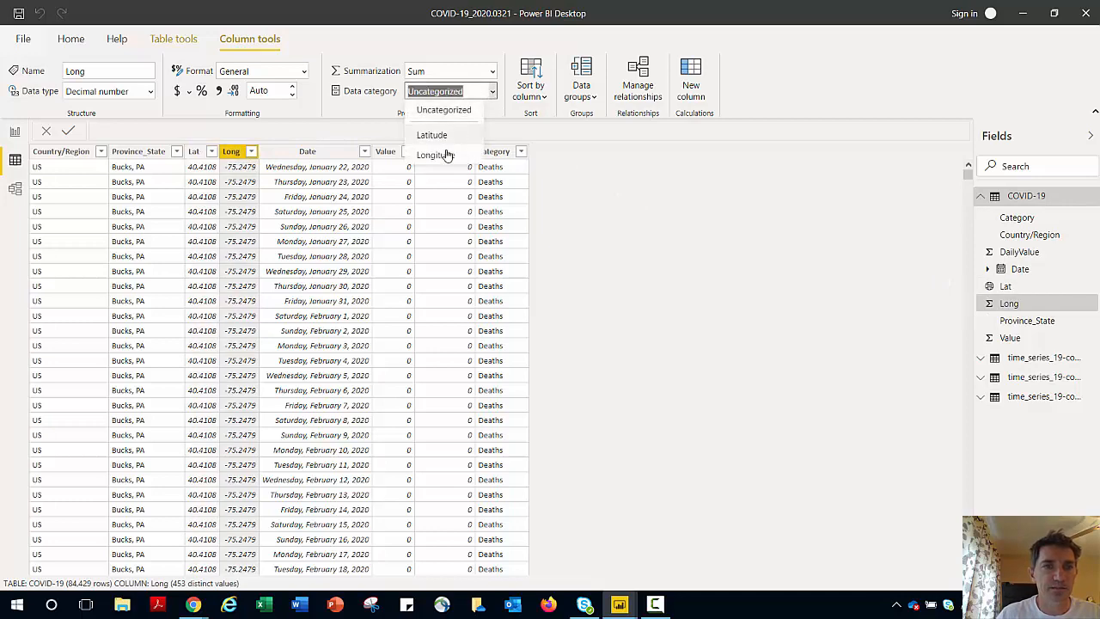
left_click(442, 155)
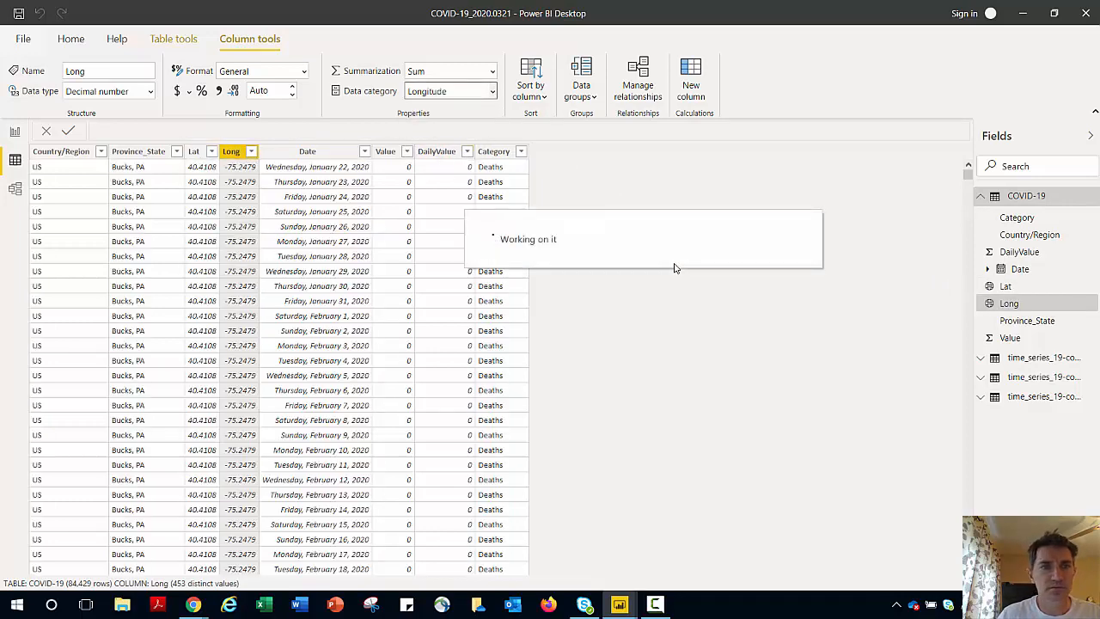
Categorize the Country/Region column of the COVID-19 table as Country
left_click(56, 152)
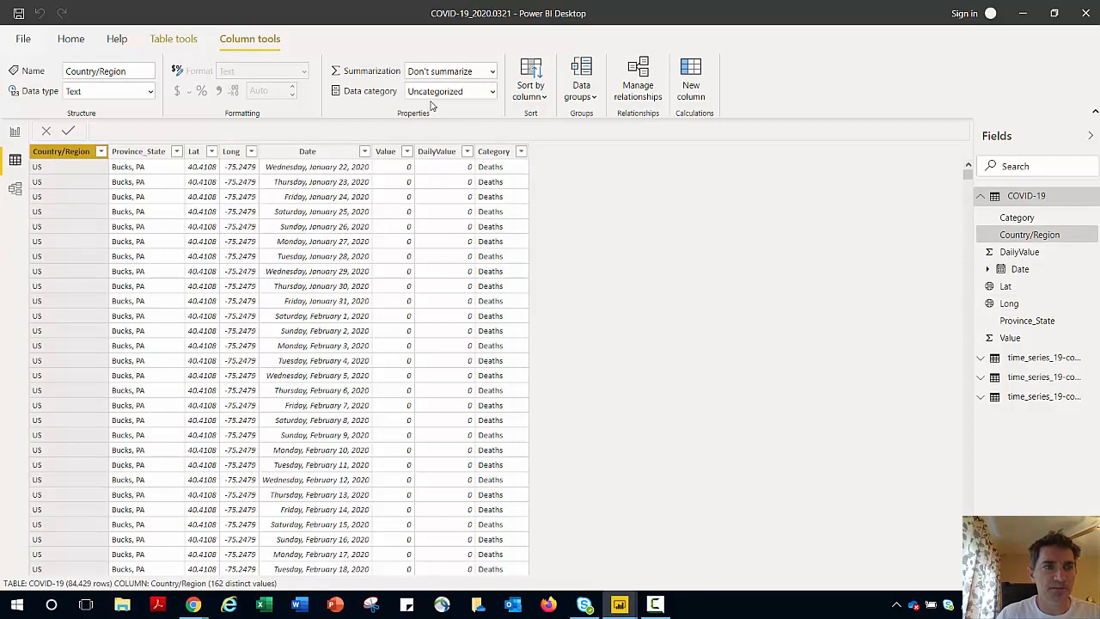
left_click(467, 91)
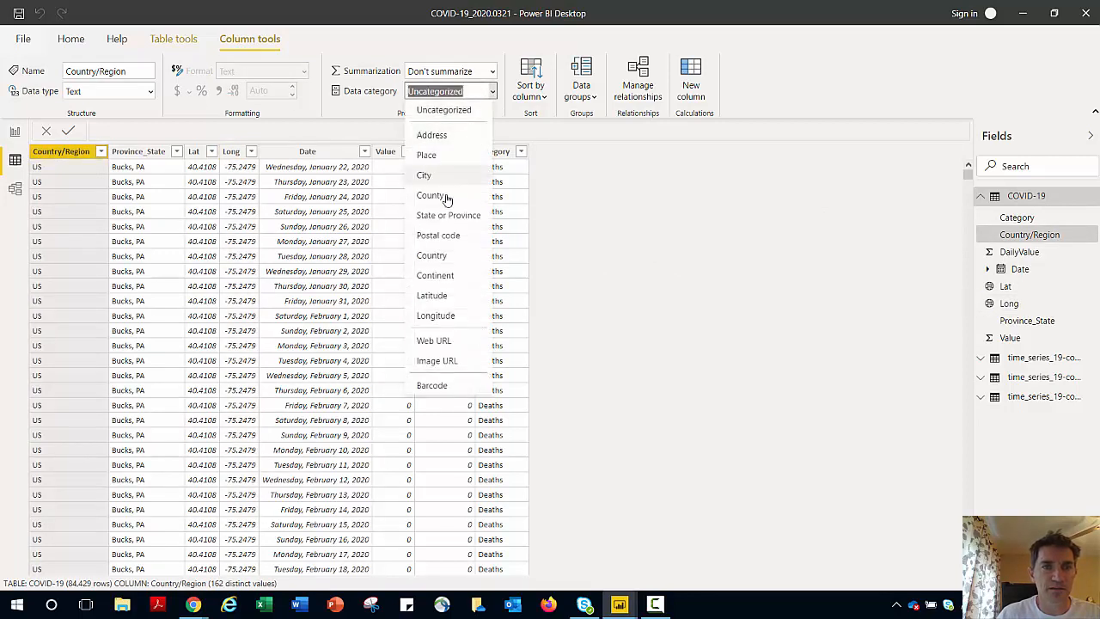
left_click(437, 257)
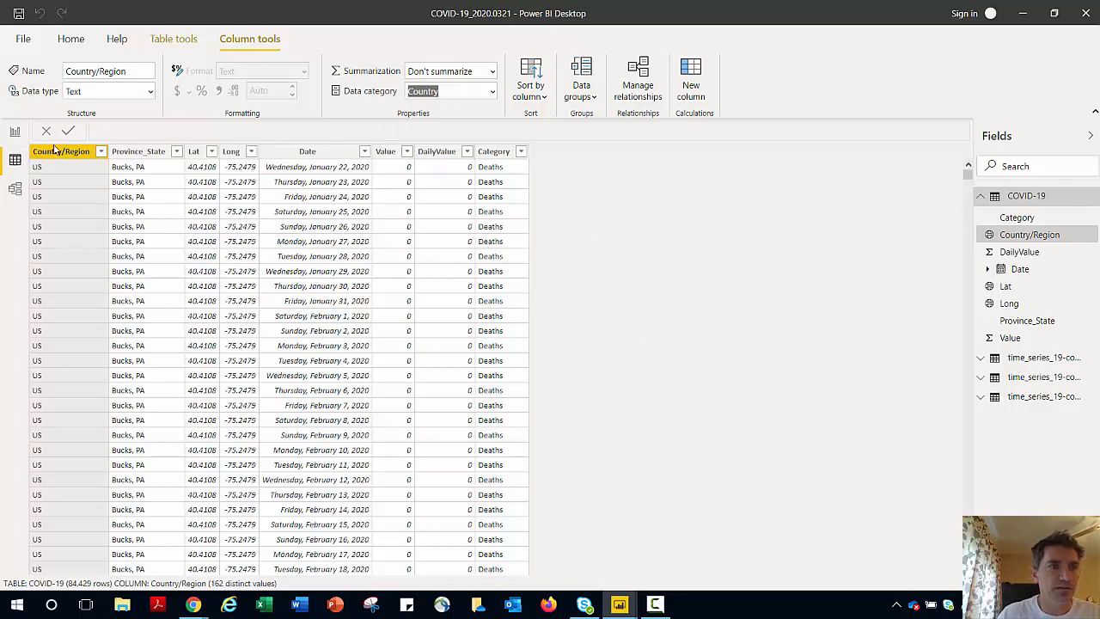
Hide the three time_series_19 source tables from the report view, leaving only the COVID-19 table available
left_click(15, 133)
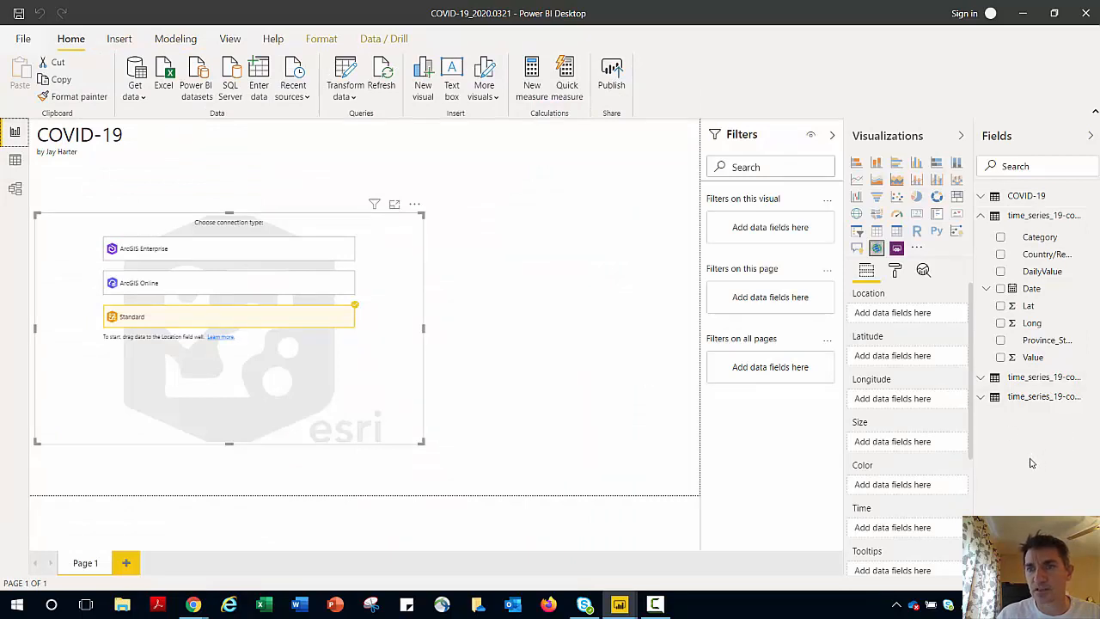
left_click(980, 217)
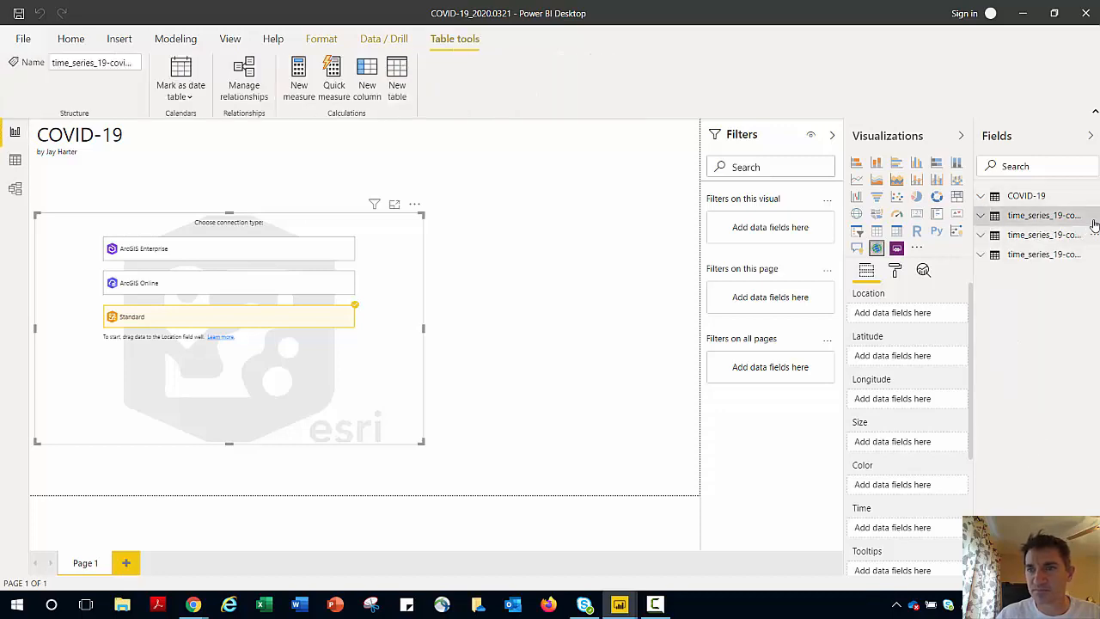
left_click(15, 160)
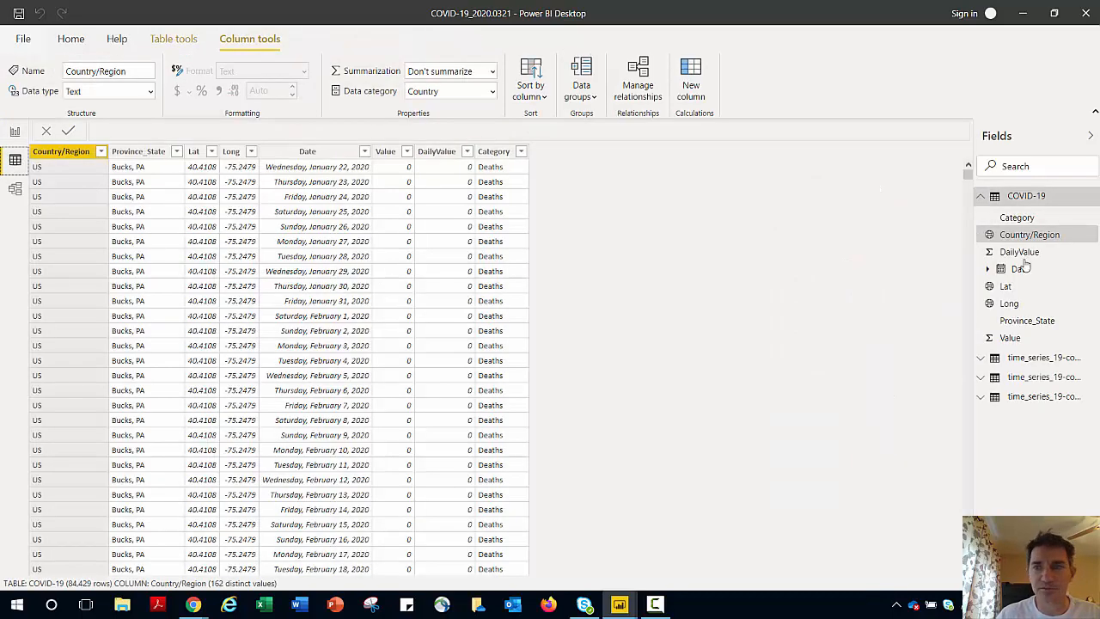
left_click(1094, 360)
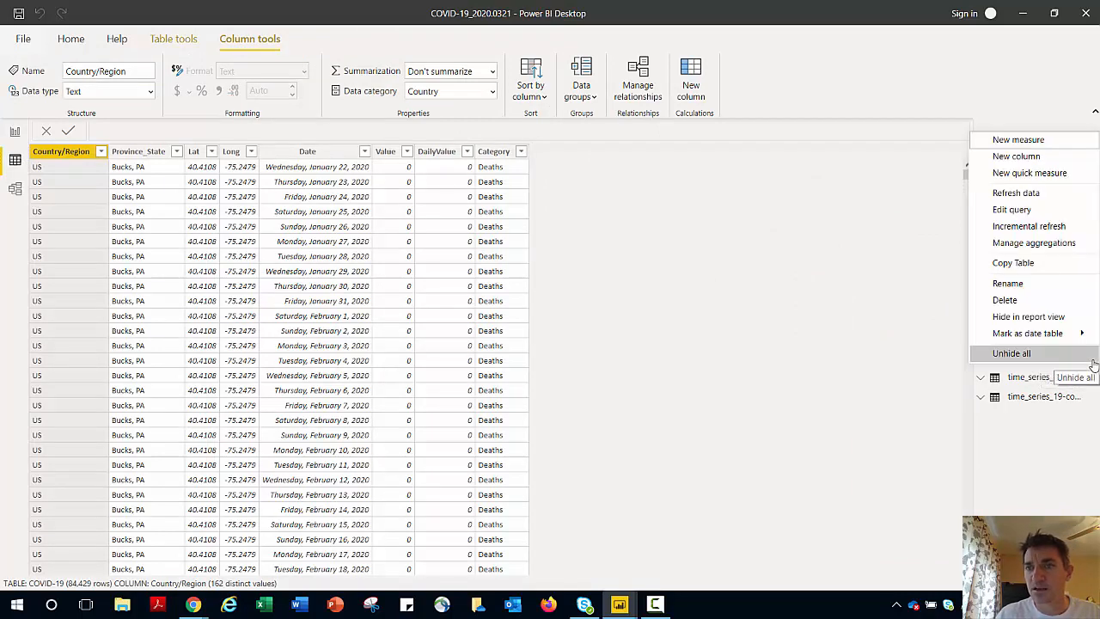
left_click(1049, 323)
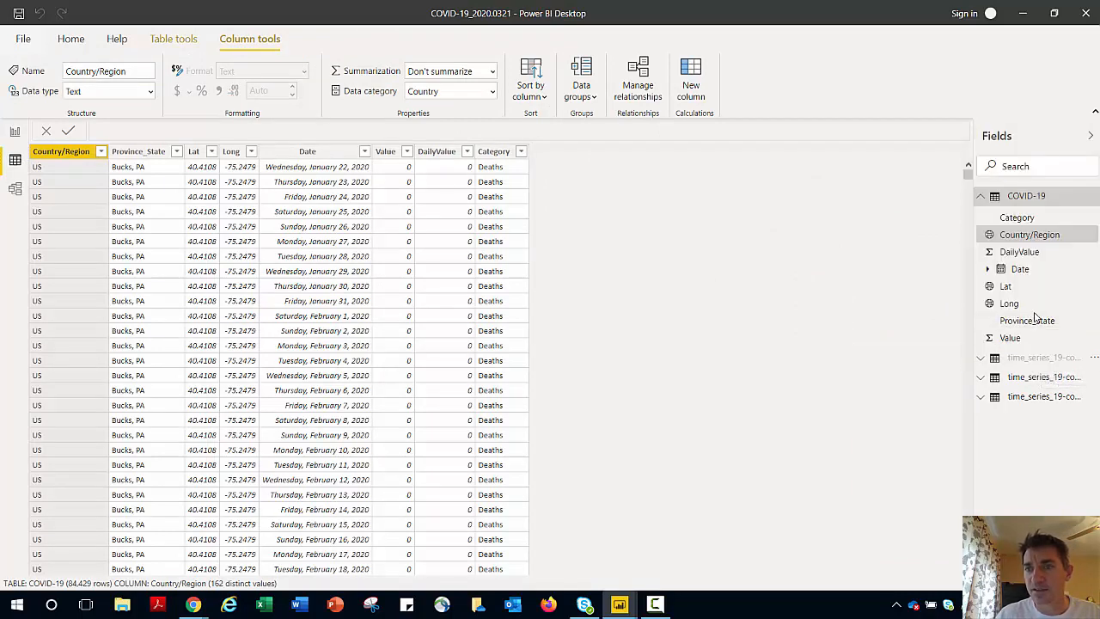
left_click(1094, 377)
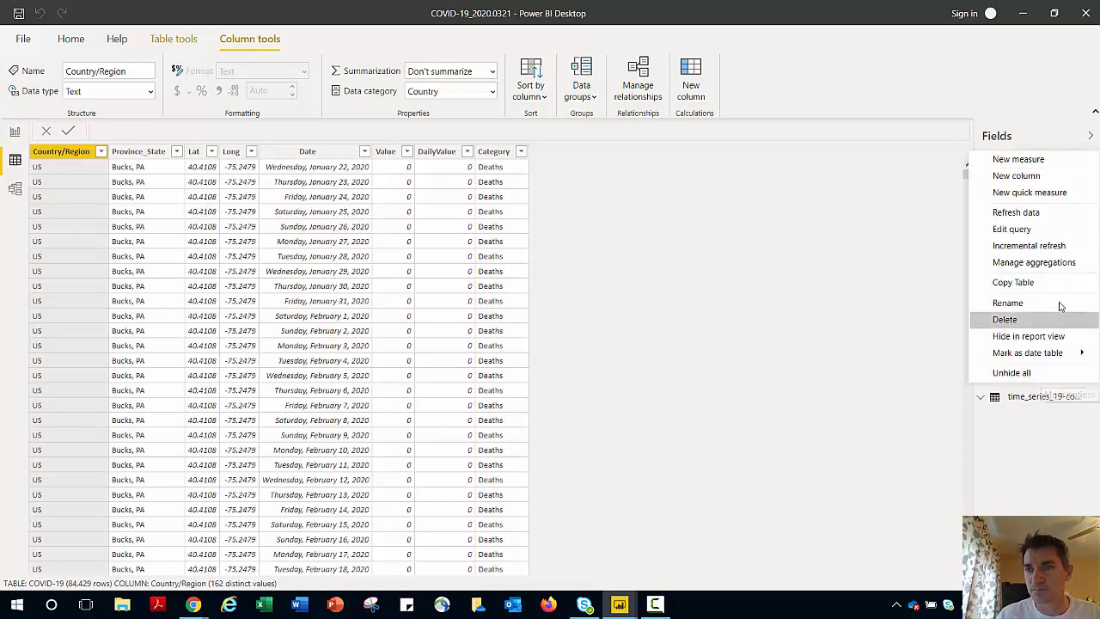
left_click(1055, 336)
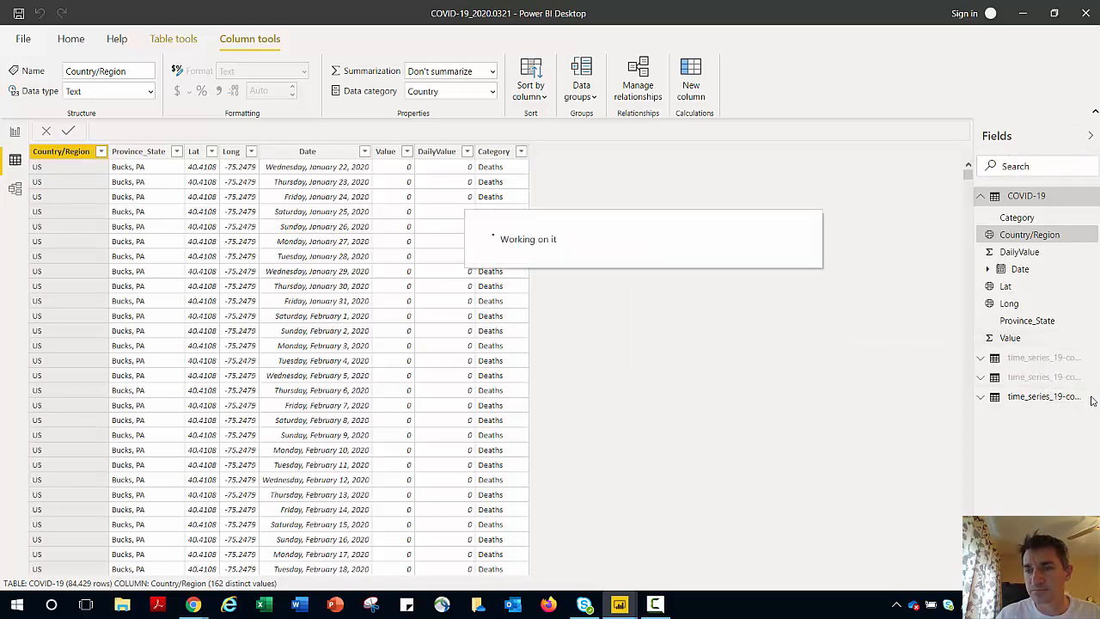
left_click(1093, 398)
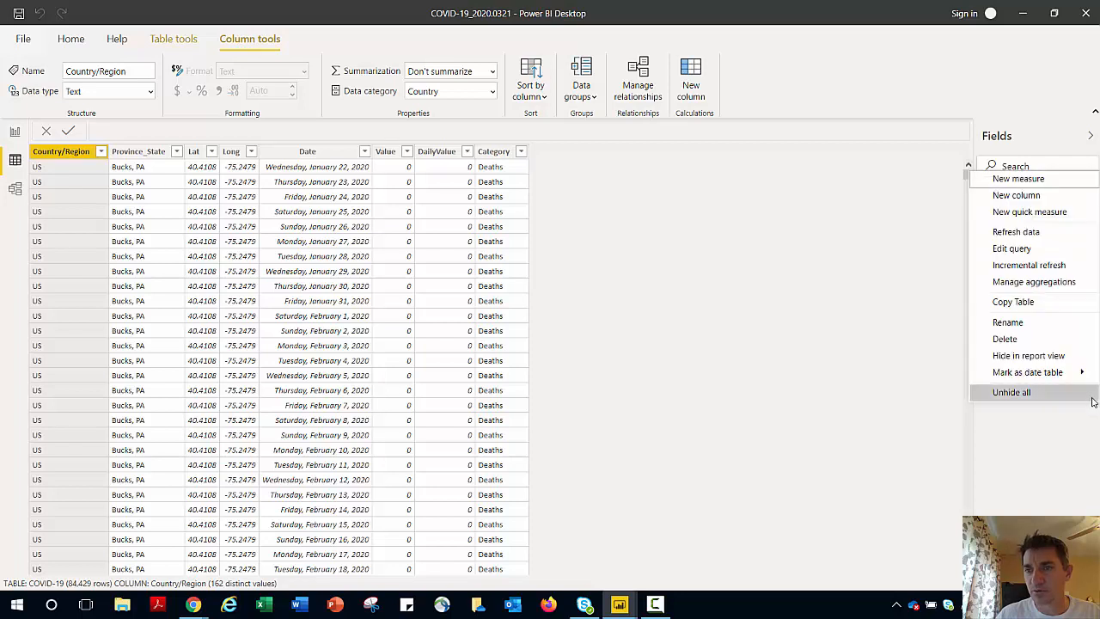
left_click(1043, 360)
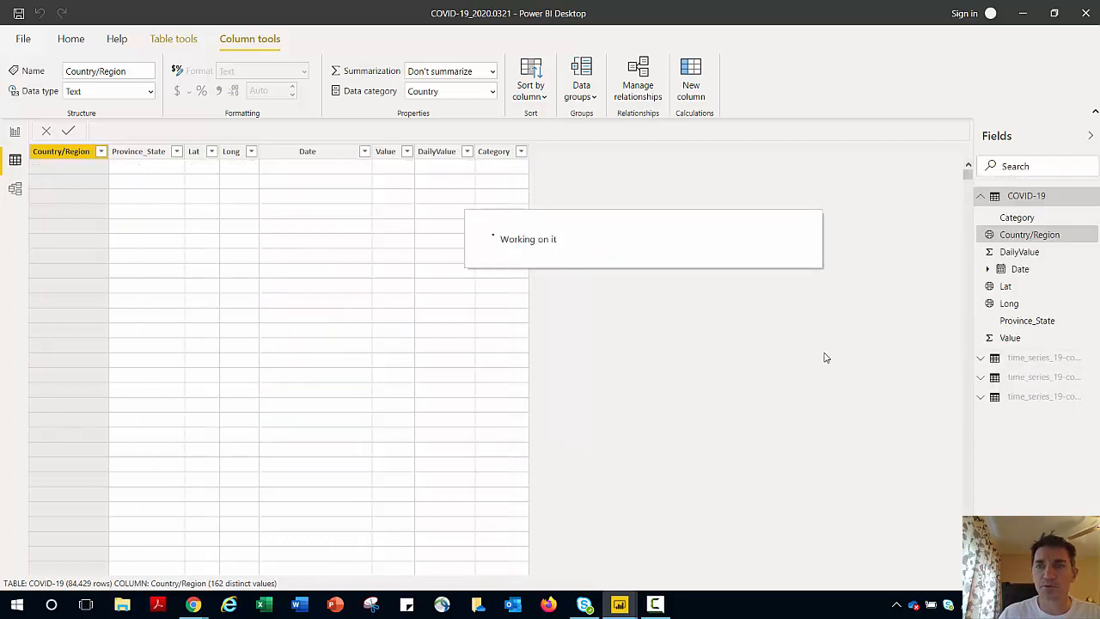
In the report's ArcGIS map, assign the Lat field to Latitude and the Long field to Longitude
left_click(15, 136)
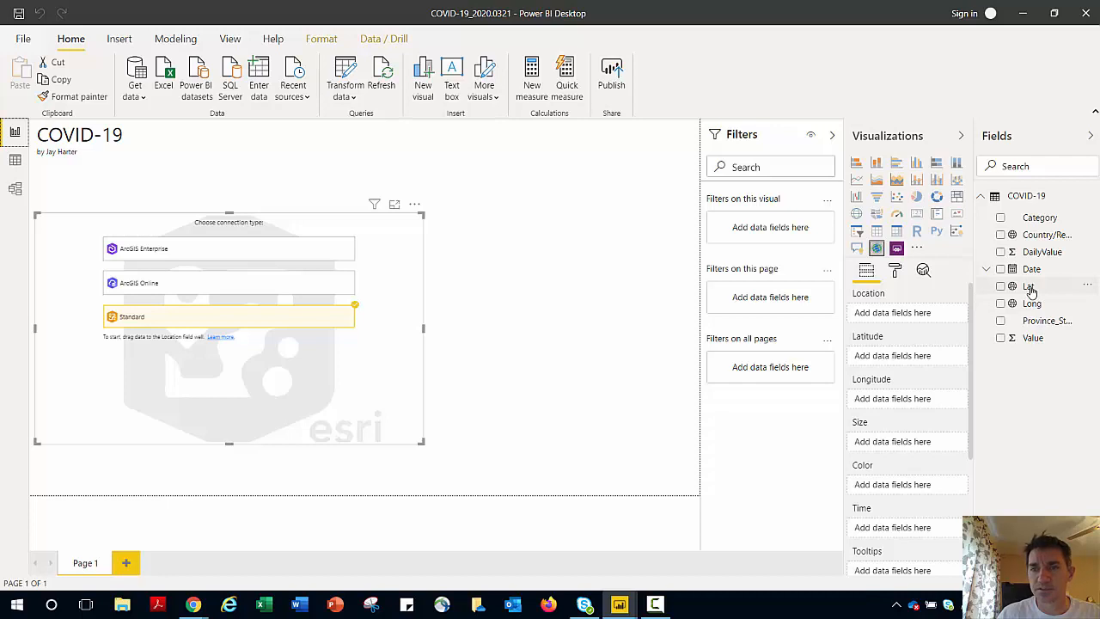
left_click_drag(1031, 291, 898, 356)
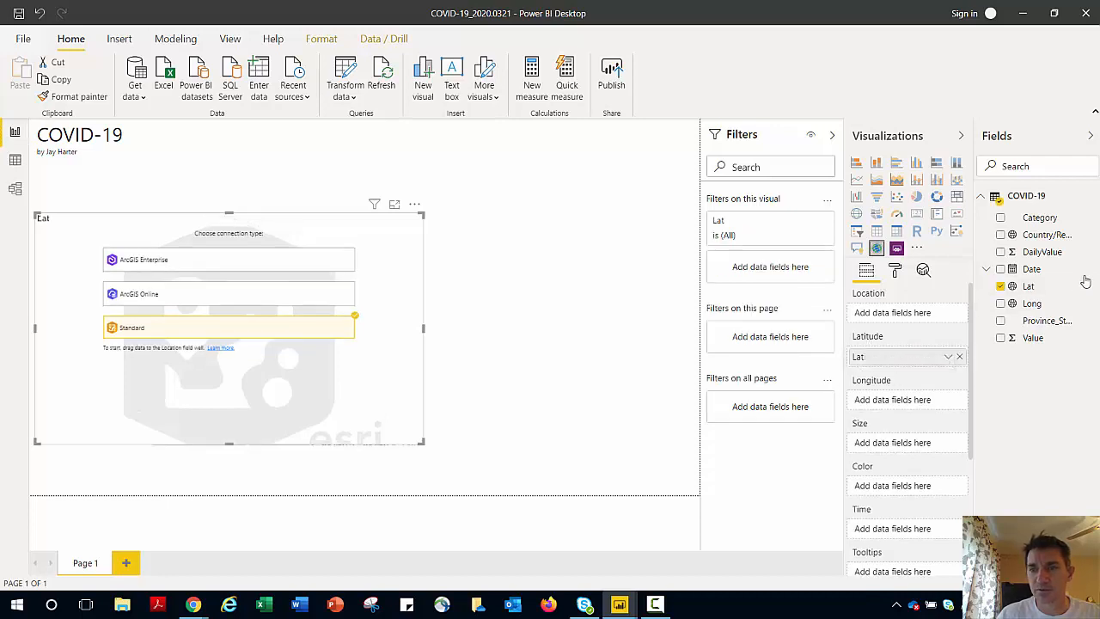
left_click_drag(1031, 303, 916, 412)
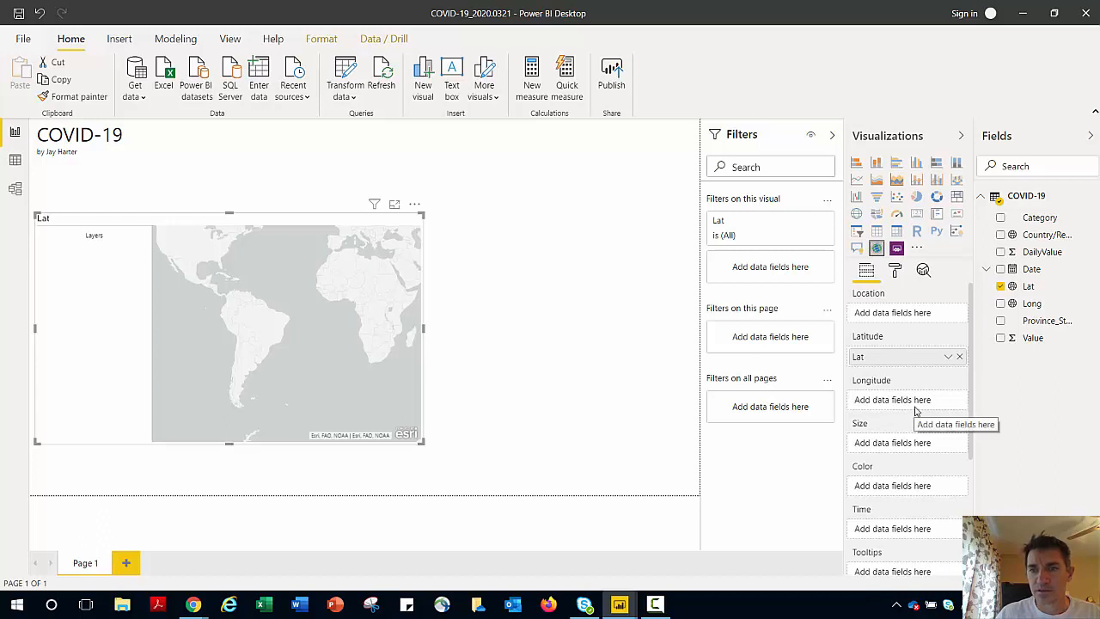
left_click_drag(1031, 306, 895, 399)
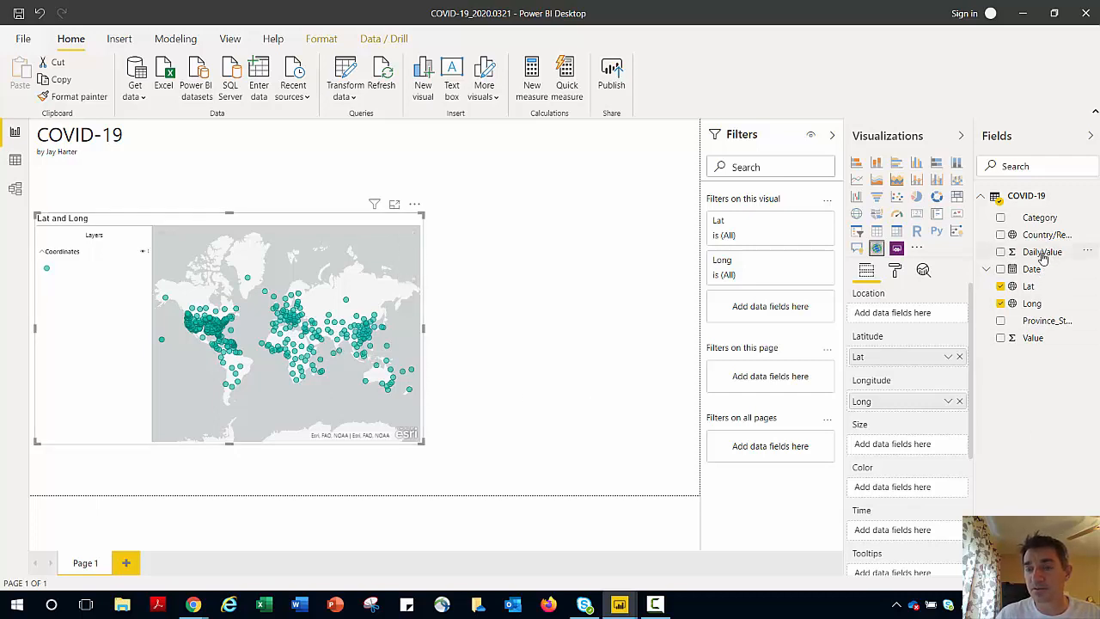
Size the map's points by DailyValue and color them by Category
left_click_drag(1042, 258, 913, 449)
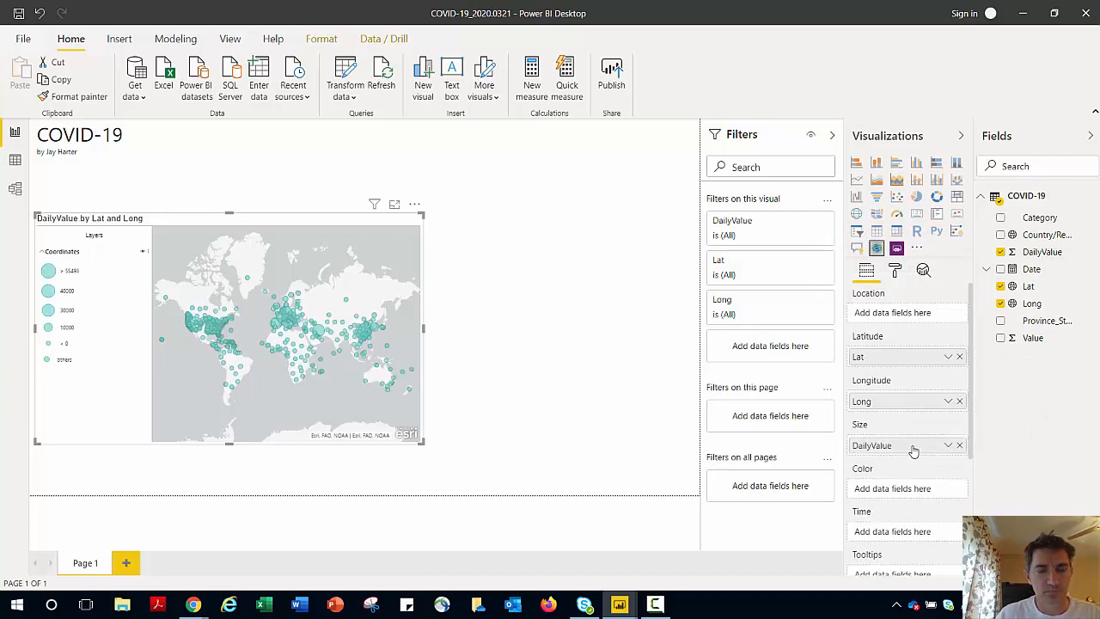
left_click_drag(1050, 221, 909, 494)
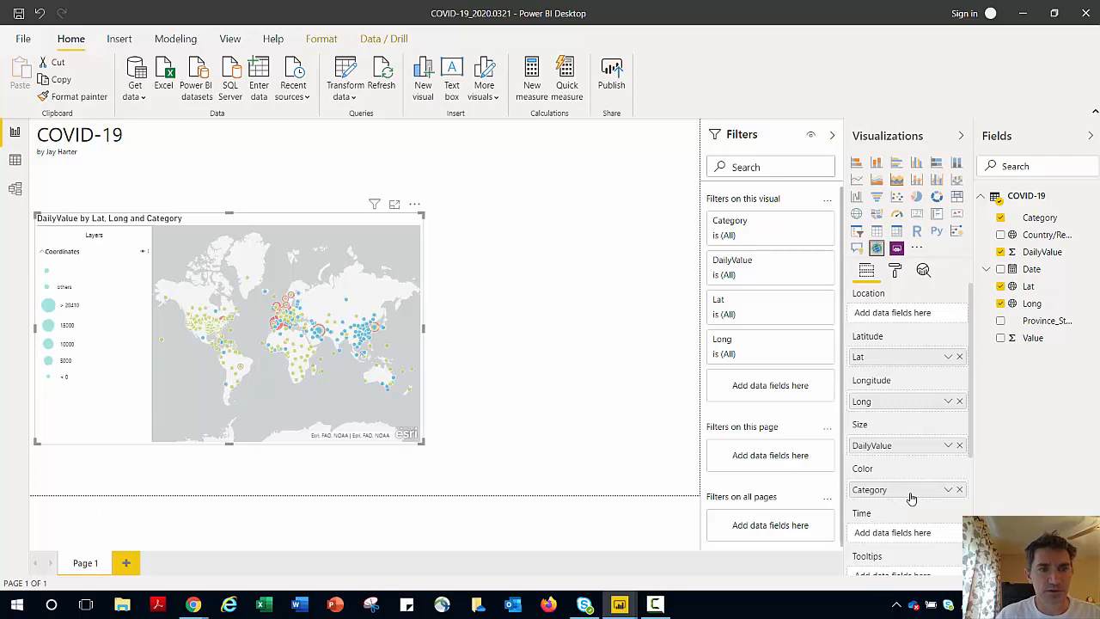
Turn off the map visual's Layers list and shift the map to bring the Americas into its frame
left_click(894, 272)
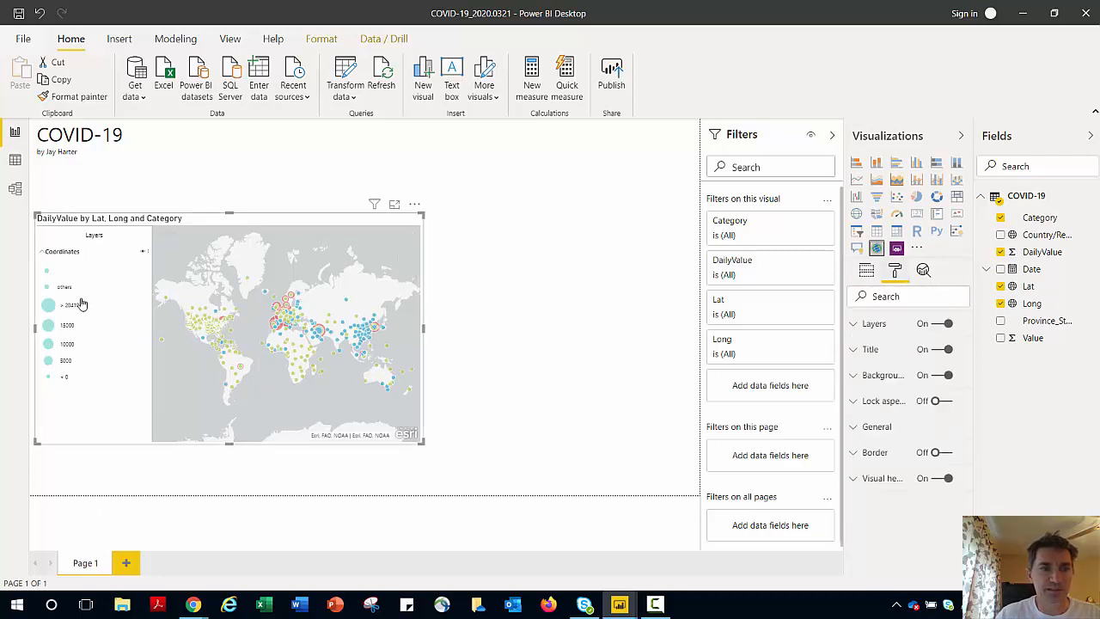
left_click(943, 327)
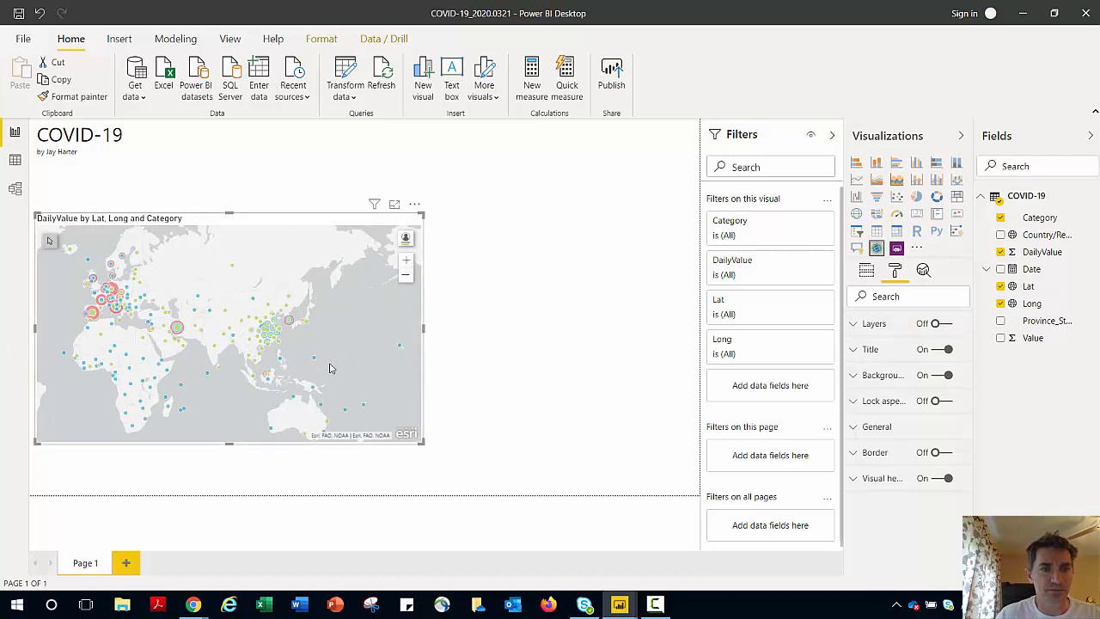
left_click_drag(209, 361, 341, 371)
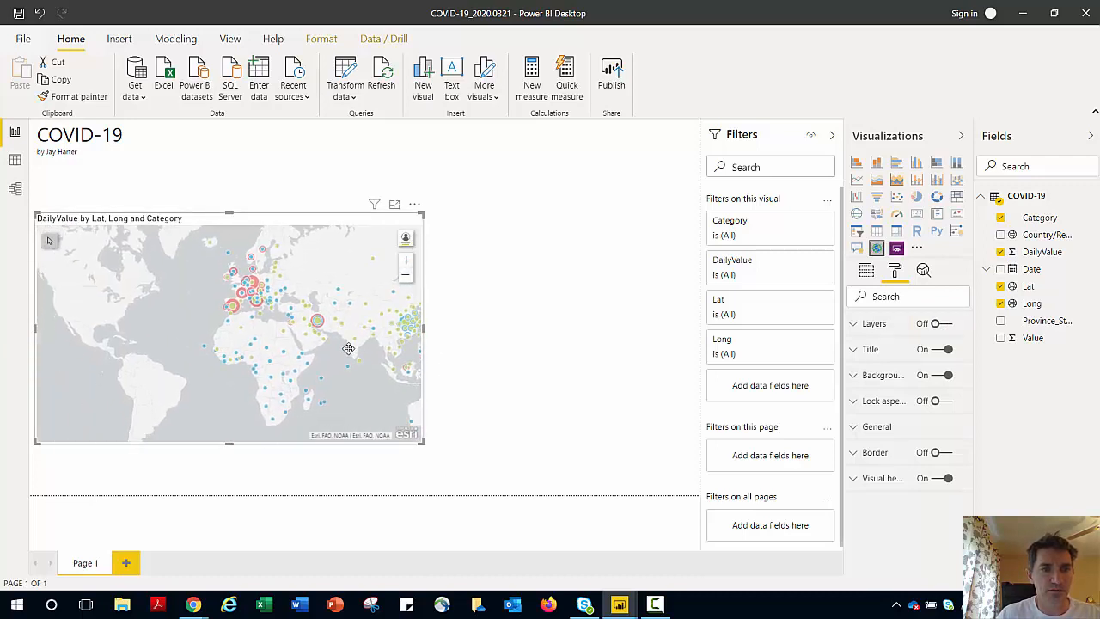
left_click(548, 393)
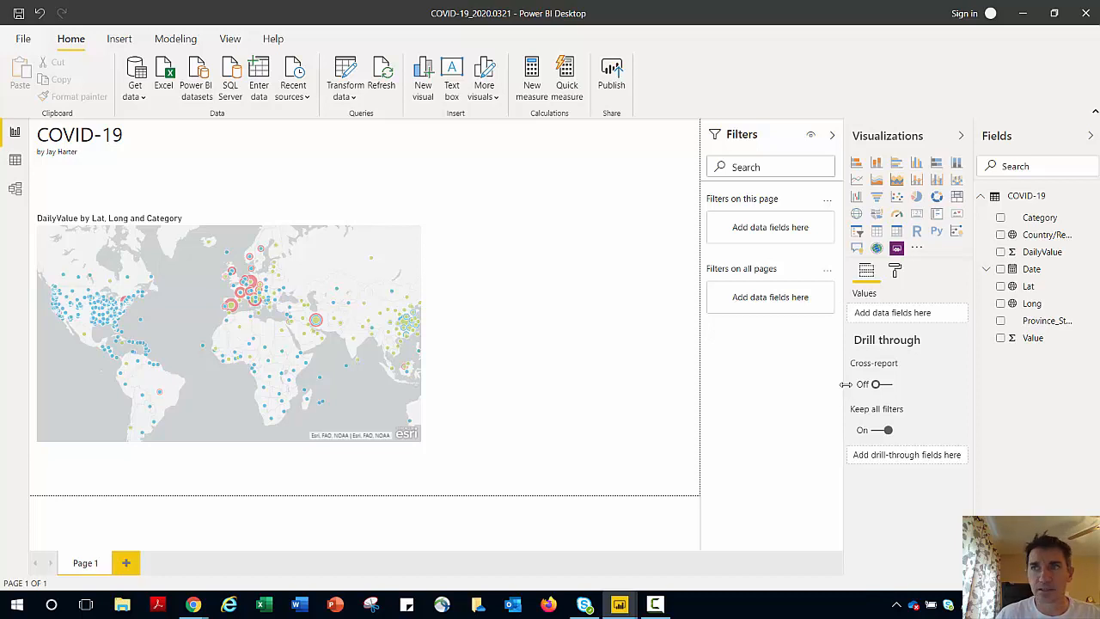
Move the map visual up to the page's left edge, just below the COVID-19 title and byline
left_click(284, 218)
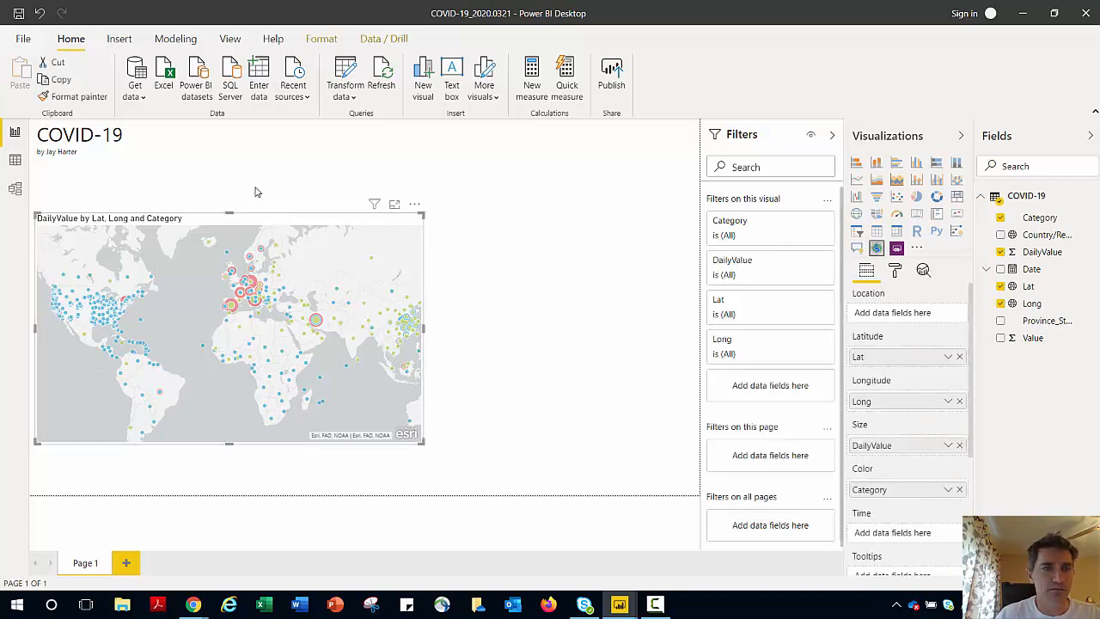
left_click(255, 191)
left_click_drag(265, 223, 243, 181)
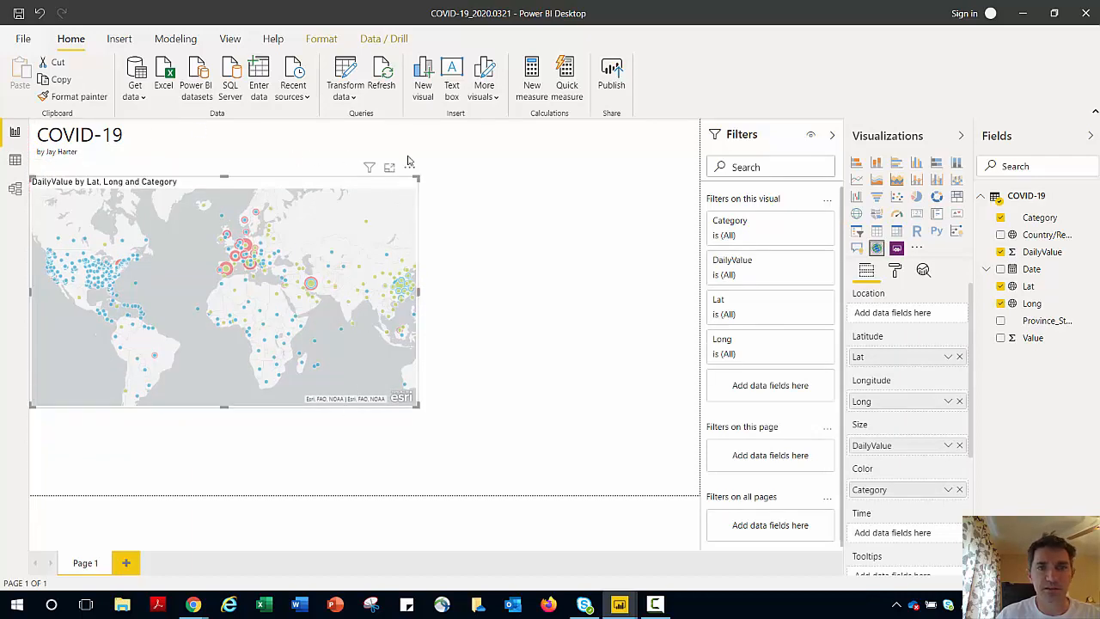
left_click(410, 452)
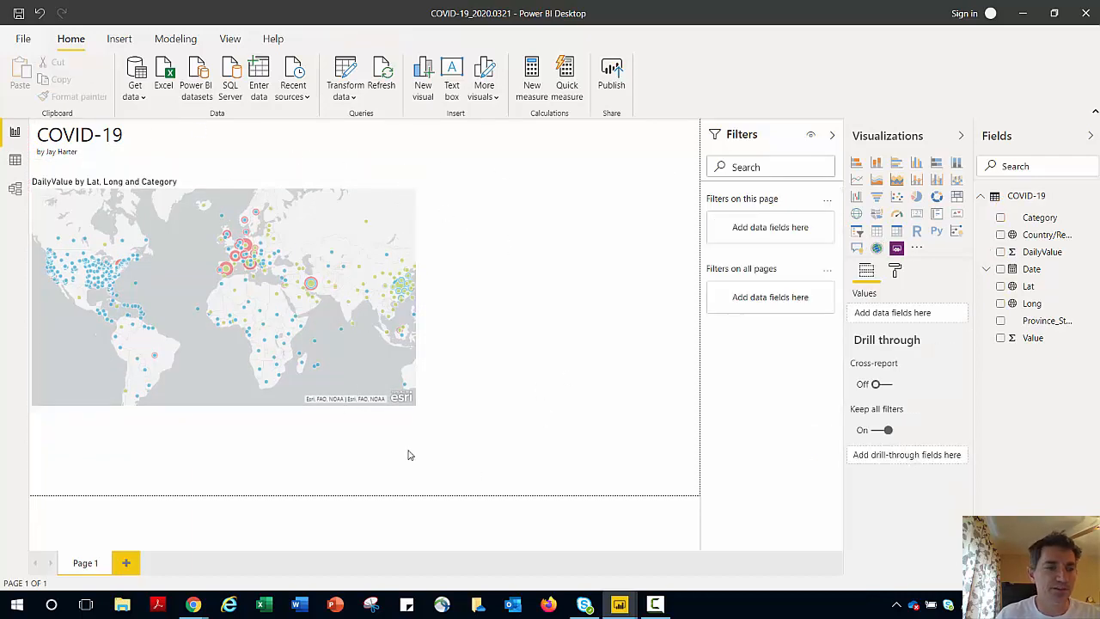
Insert a line shape on the report page and rotate it 90° so it runs horizontally
left_click(119, 39)
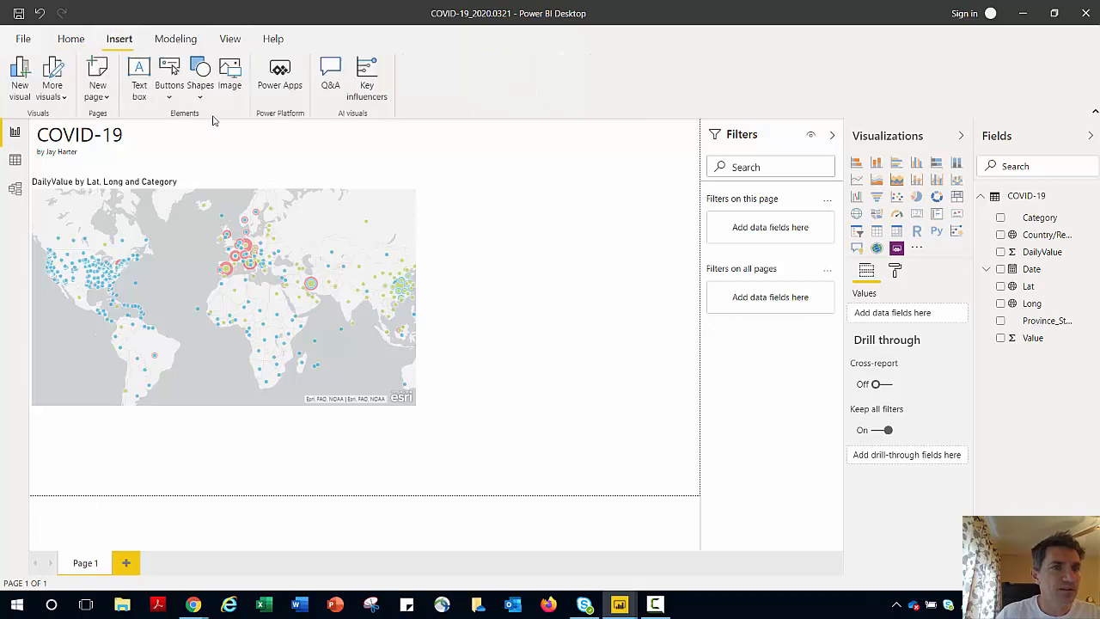
left_click(199, 93)
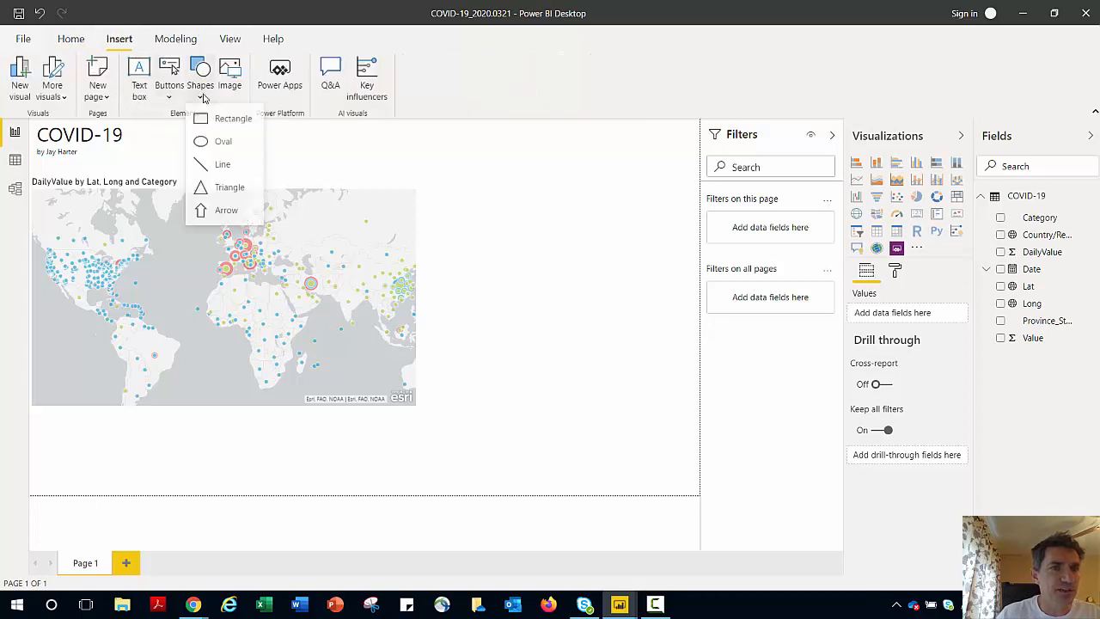
left_click(221, 167)
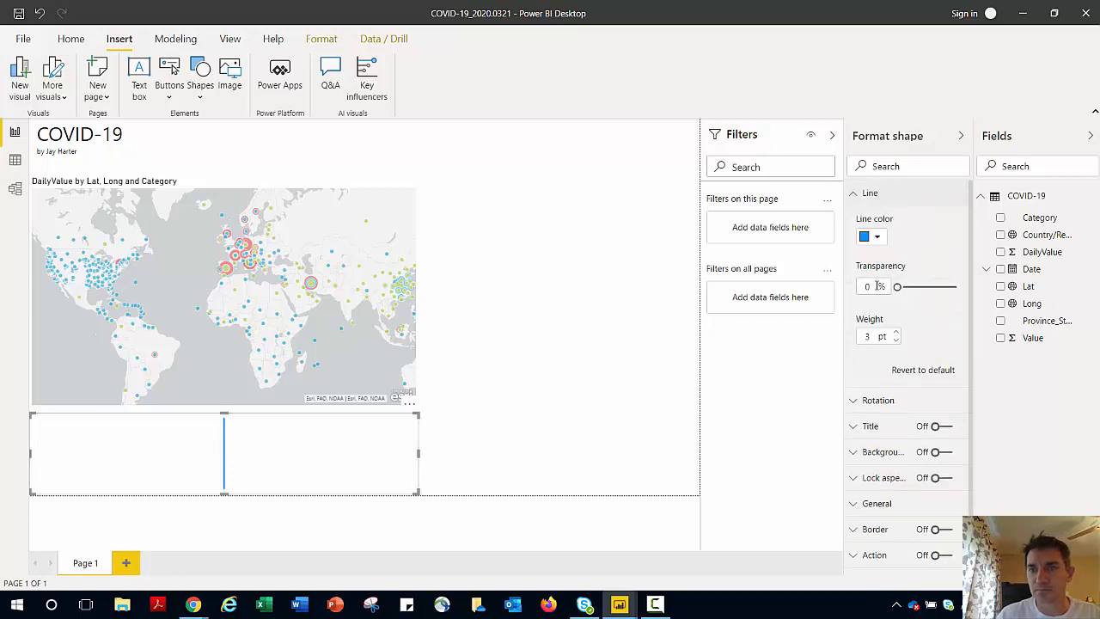
left_click(888, 401)
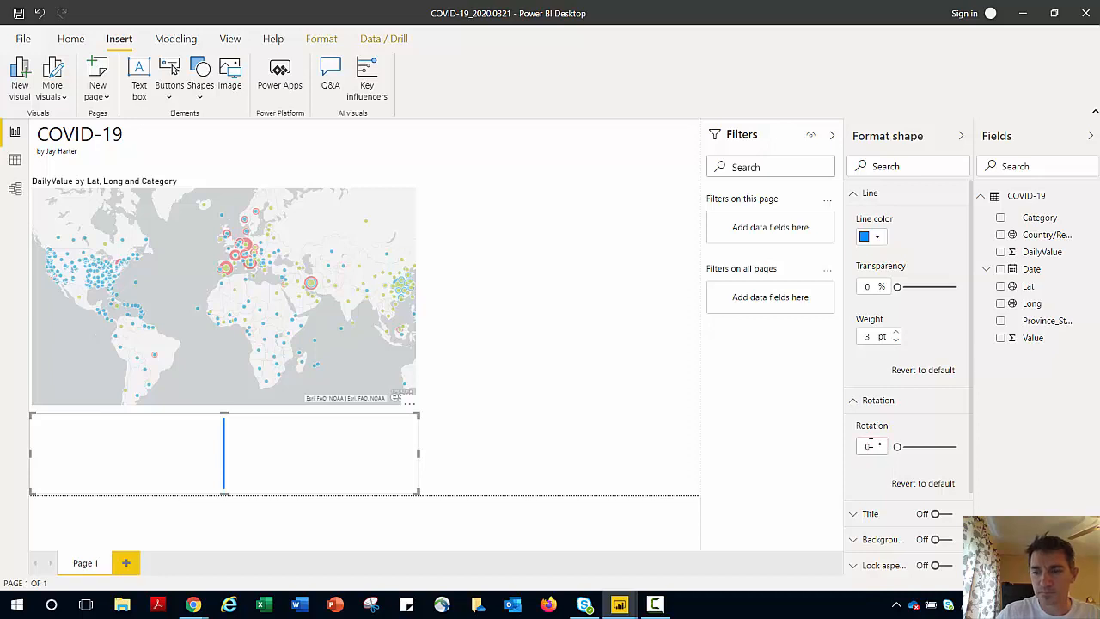
type("90")
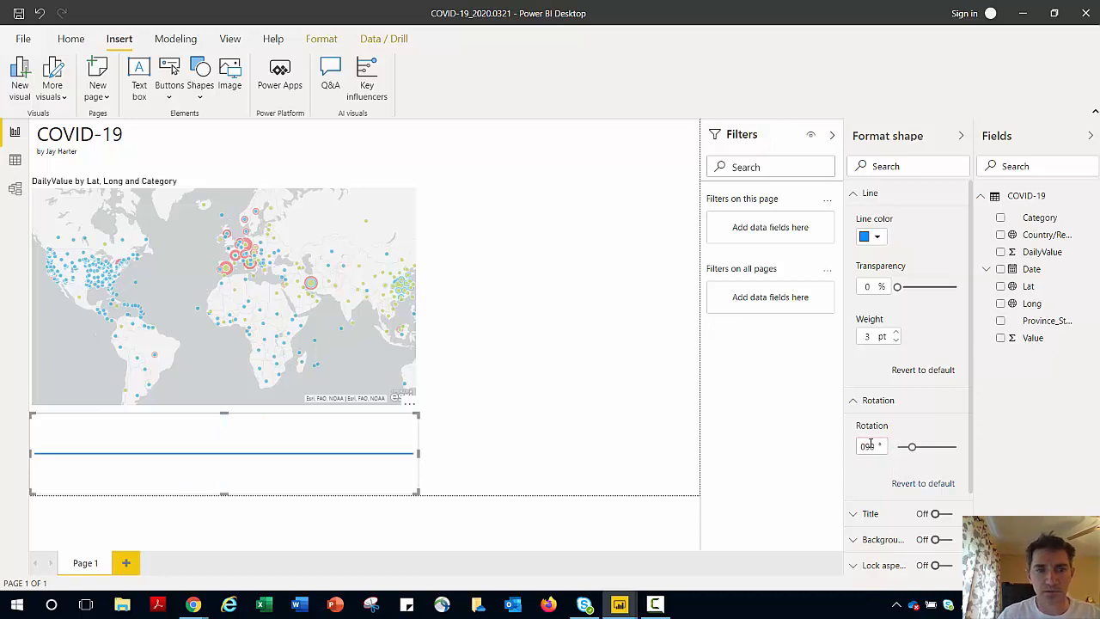
left_click(615, 444)
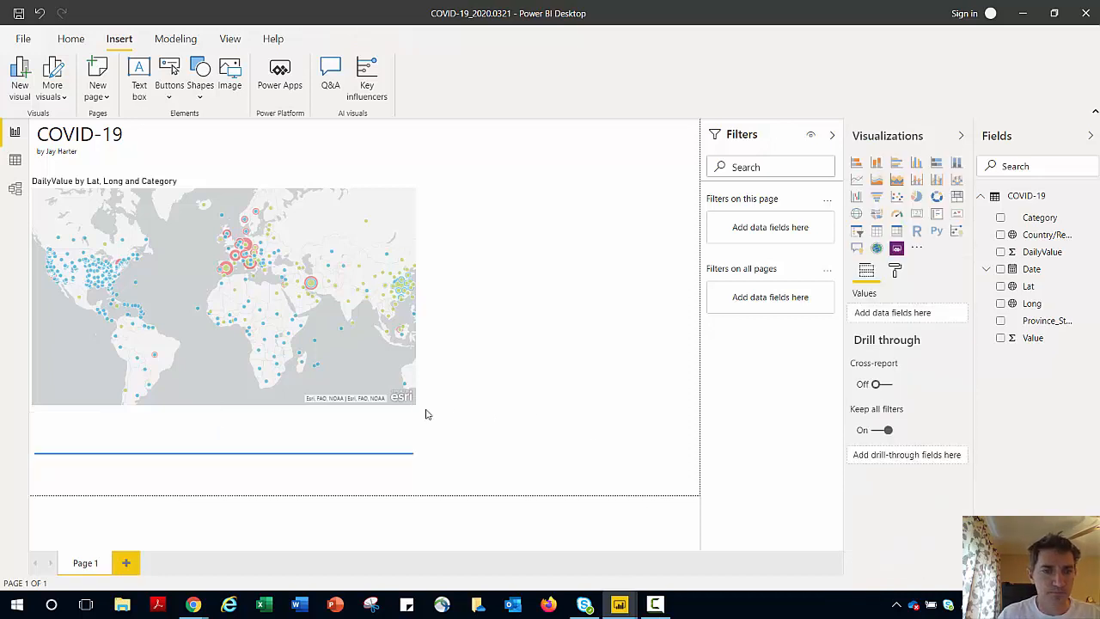
Move the horizontal line up beneath the COVID-19 title and byline and stretch it across the page width
left_click(336, 447)
left_click_drag(224, 491, 240, 168)
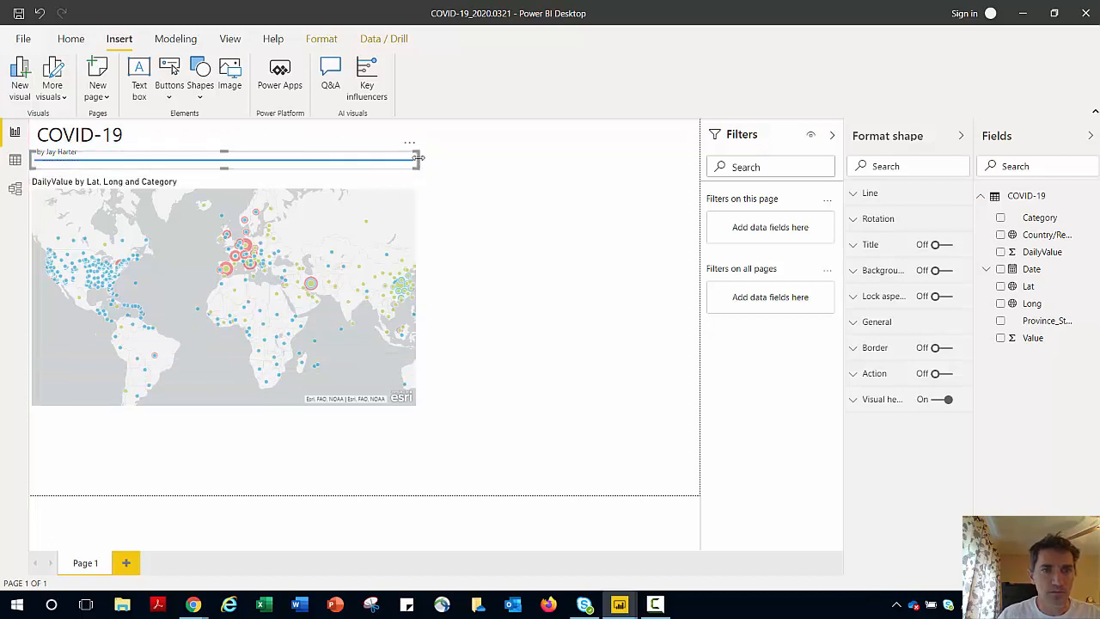
left_click_drag(419, 157, 691, 168)
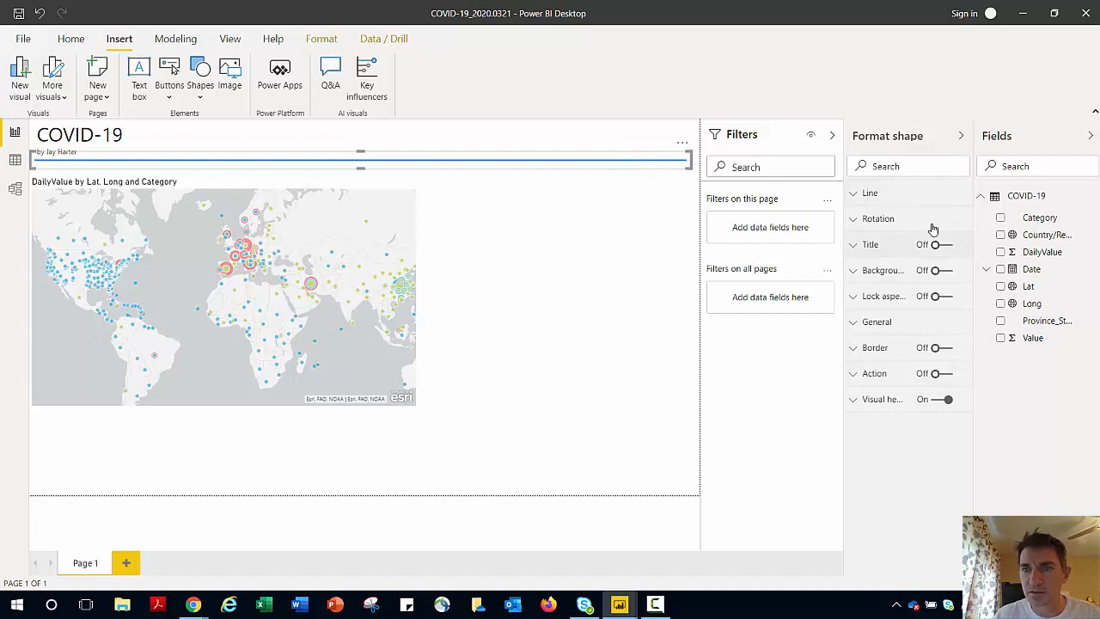
Change the divider line's color to a lighter tint of the theme orange
left_click(869, 192)
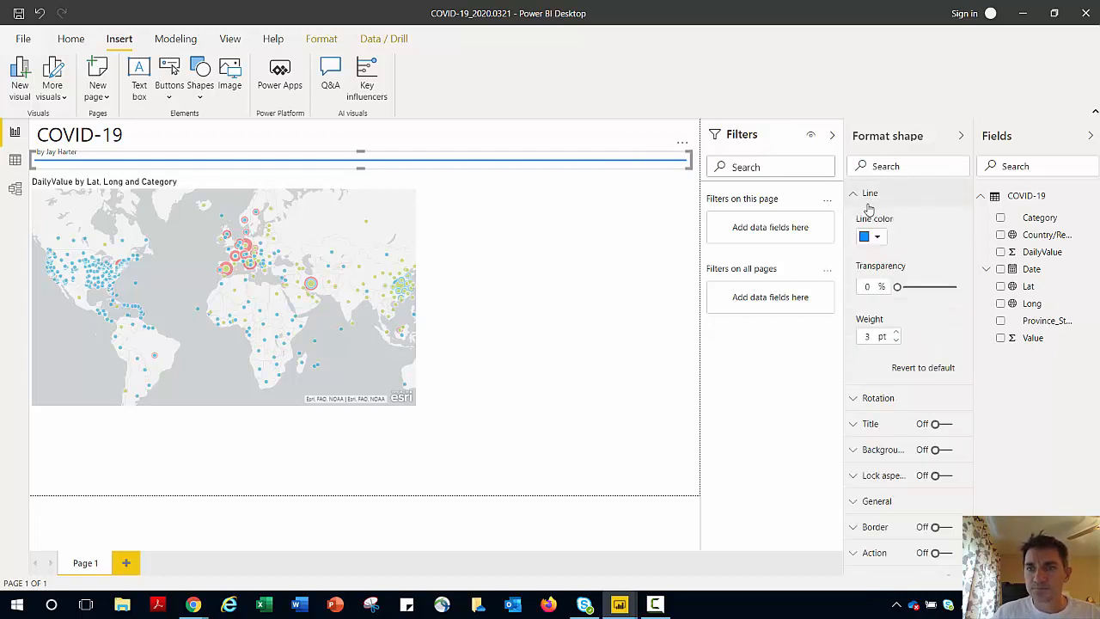
left_click(875, 237)
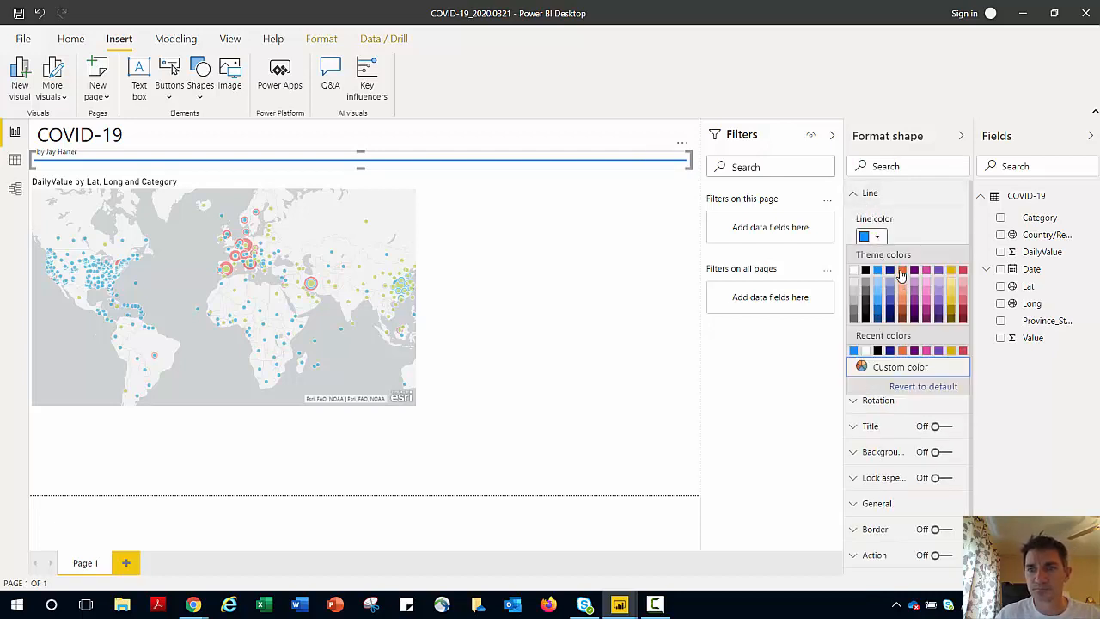
left_click(901, 293)
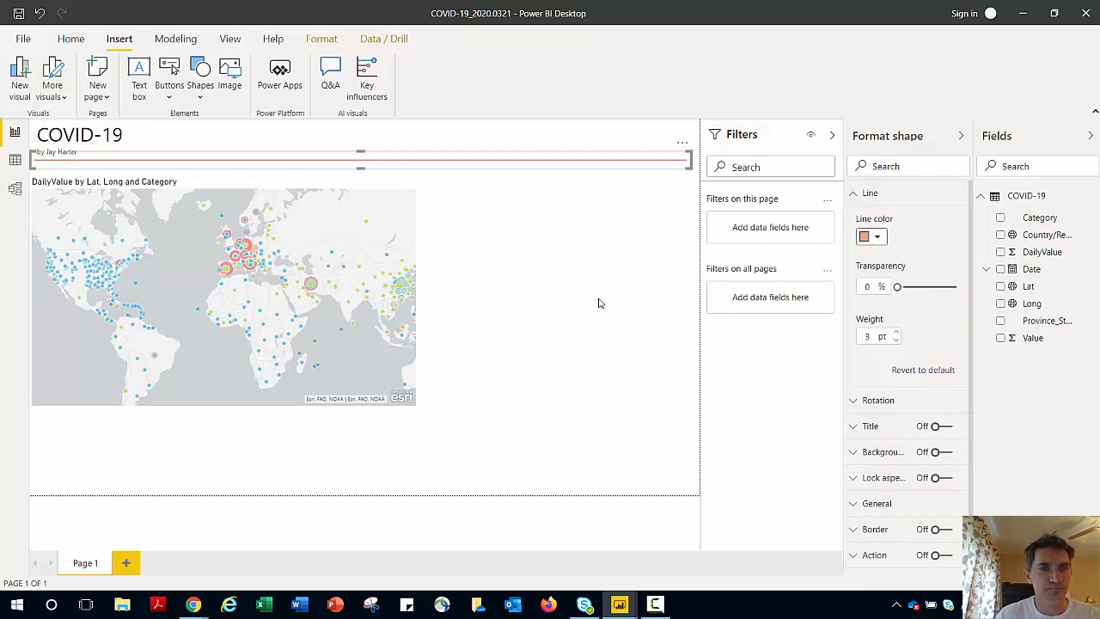
left_click(589, 392)
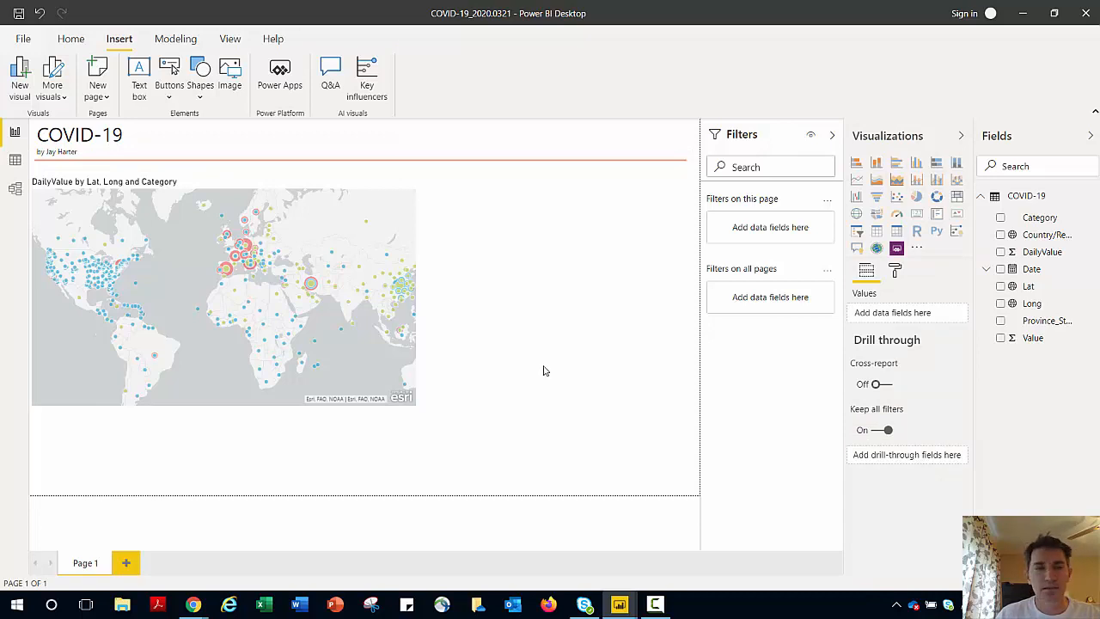
Add a slicer for the Category field below the map and set its orientation to Horizontal
left_click(857, 233)
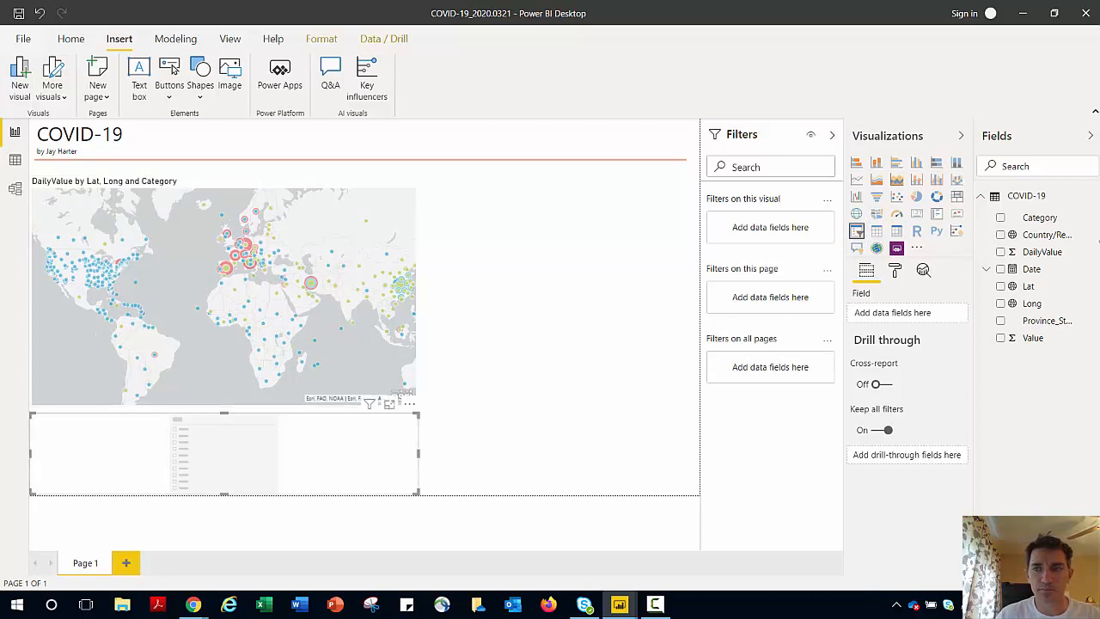
left_click_drag(1037, 221, 191, 450)
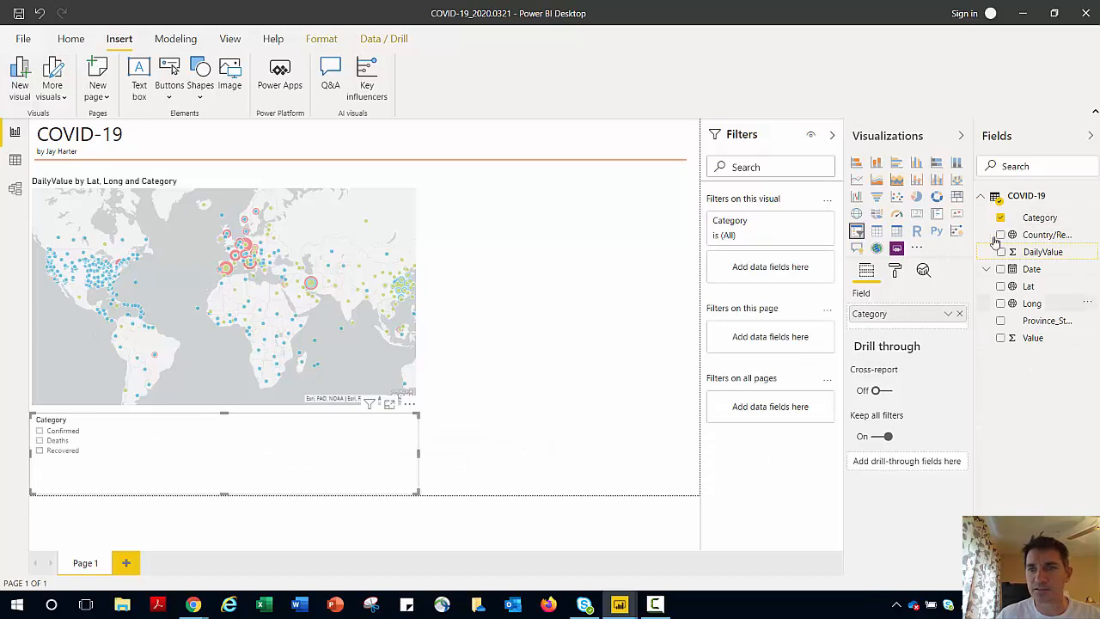
left_click(895, 271)
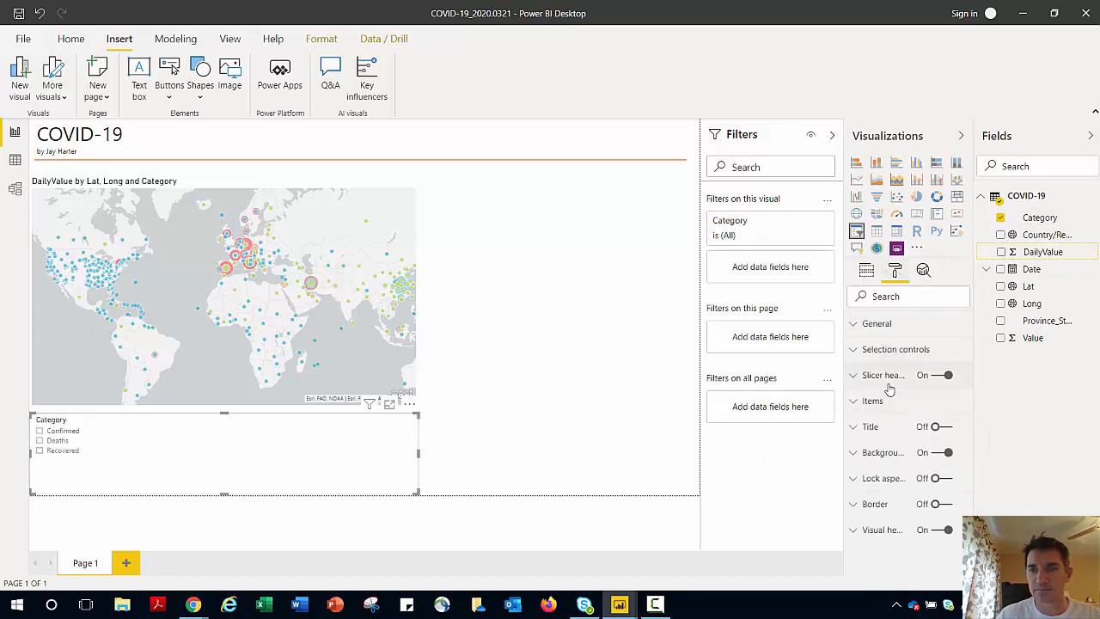
left_click(878, 326)
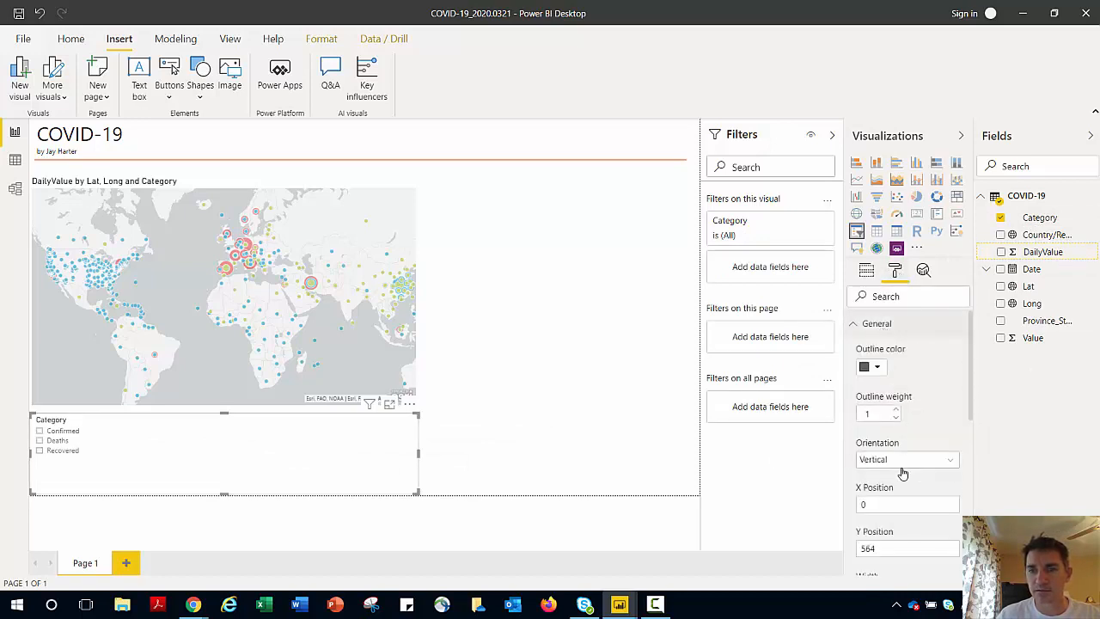
left_click(902, 460)
left_click(896, 491)
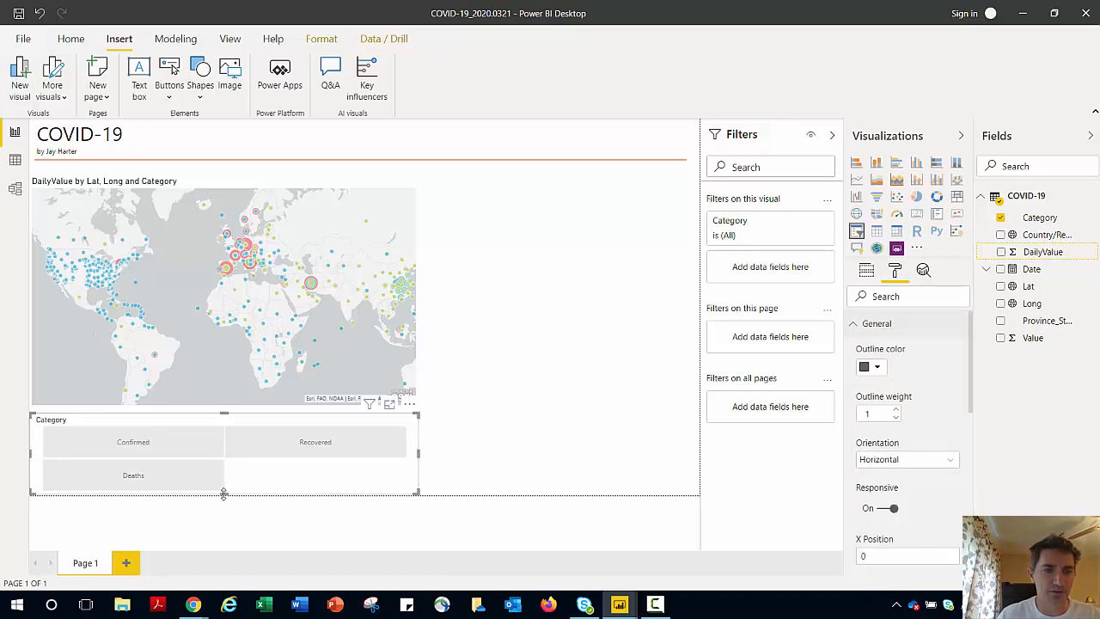
Shrink the Category slicer to a single row of three buttons and move it to the page's top edge beside the title
left_click_drag(224, 493, 228, 458)
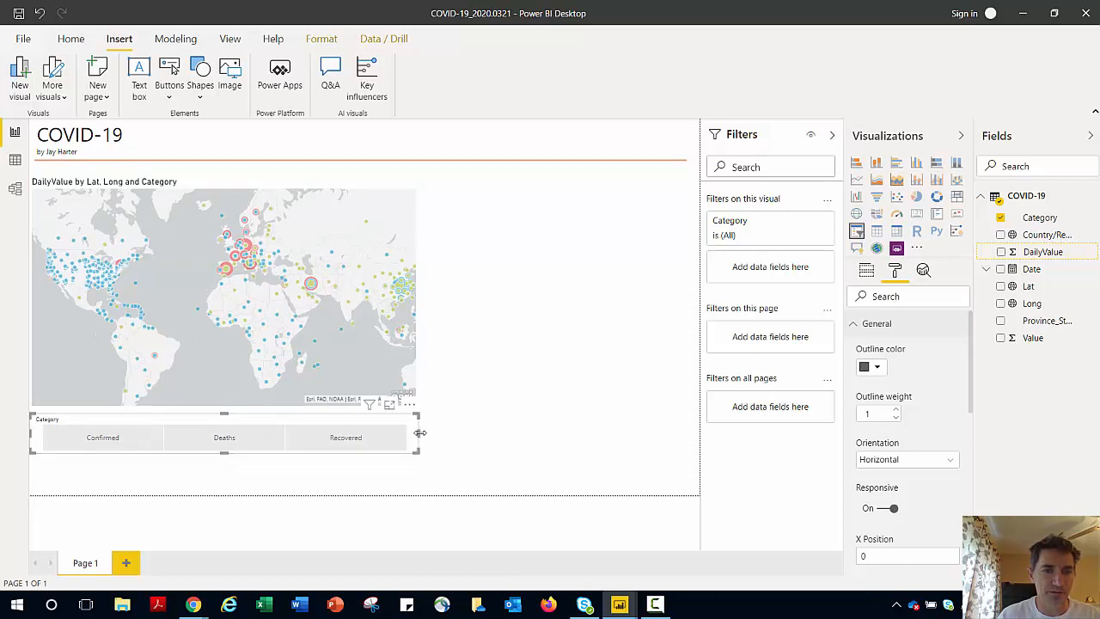
left_click_drag(420, 432, 391, 447)
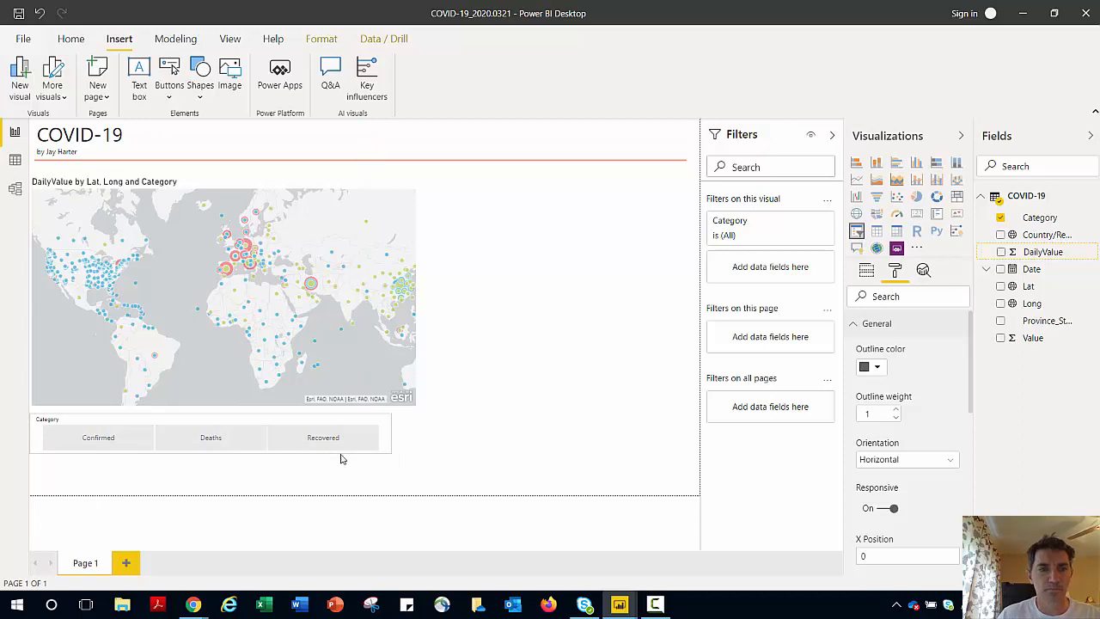
left_click(340, 459)
left_click(208, 422)
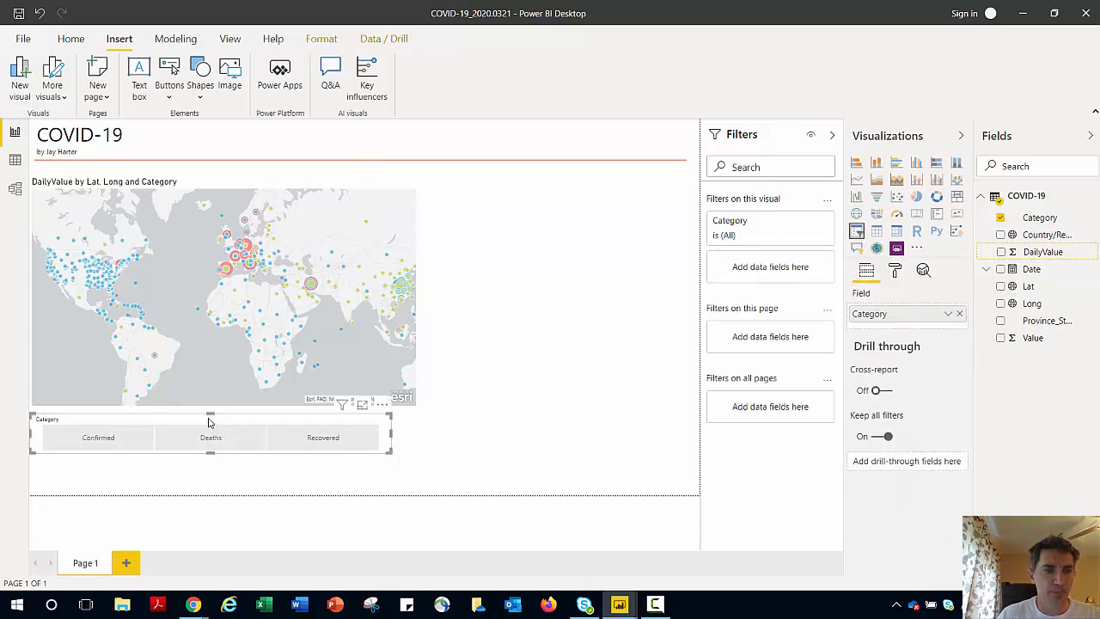
left_click_drag(211, 417, 376, 134)
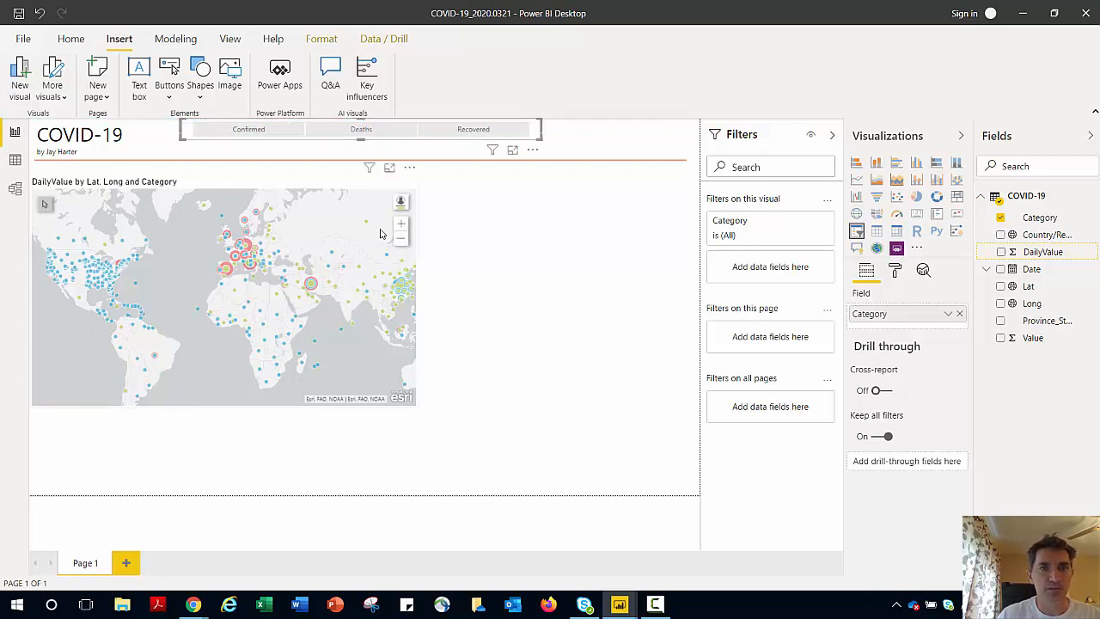
left_click(484, 275)
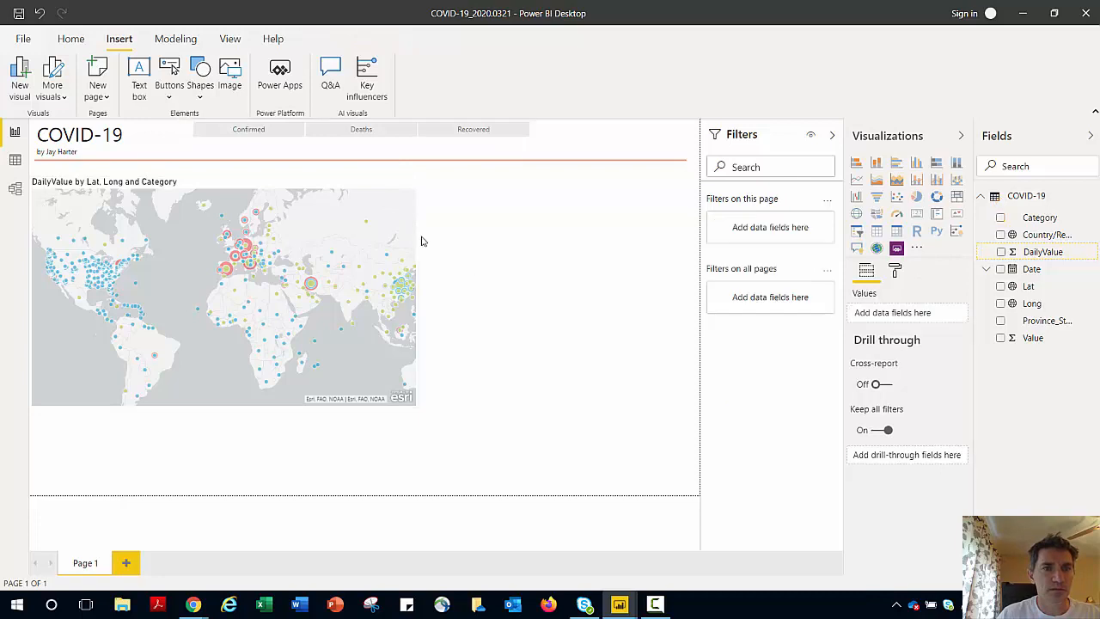
Shift the map visual and the divider line down to leave more room beneath the Category slicer
left_click_drag(400, 184, 408, 214)
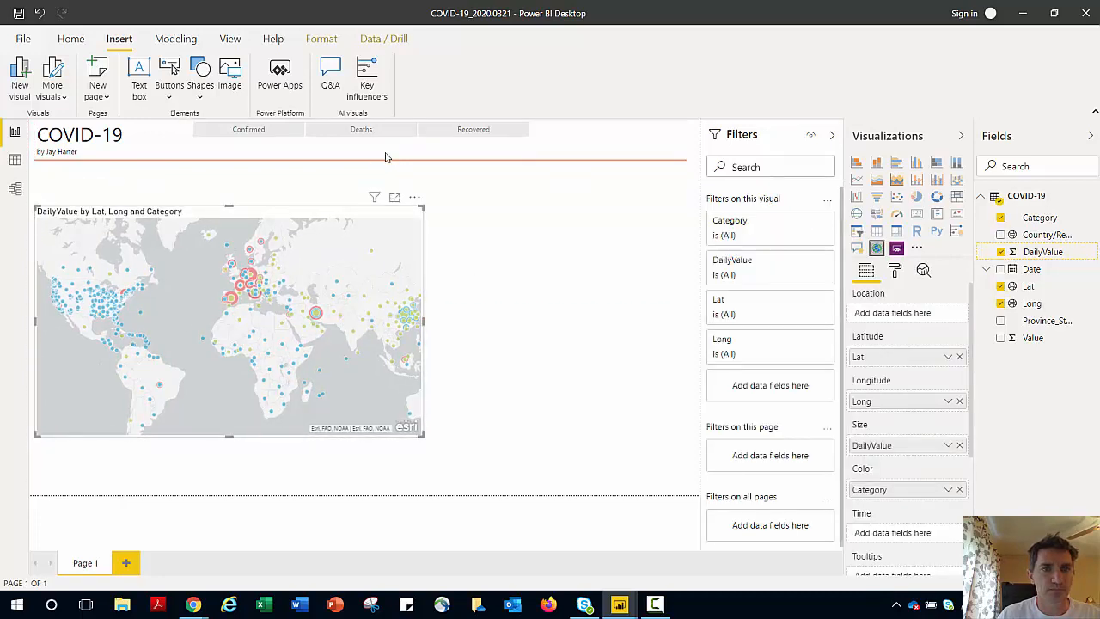
left_click(389, 176)
left_click_drag(389, 178, 391, 181)
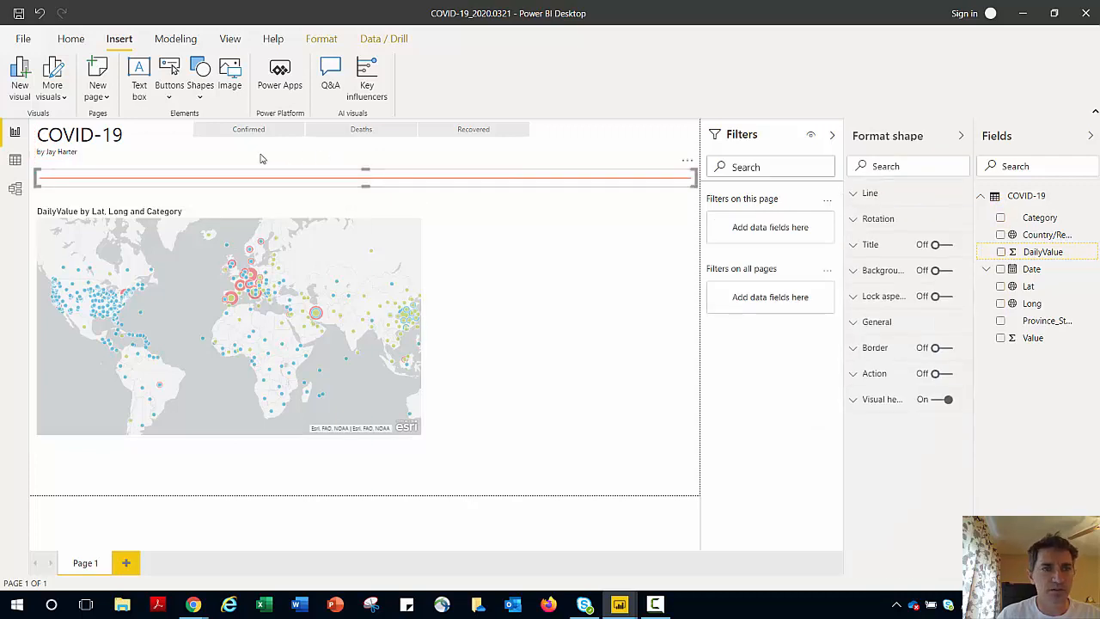
left_click(584, 206)
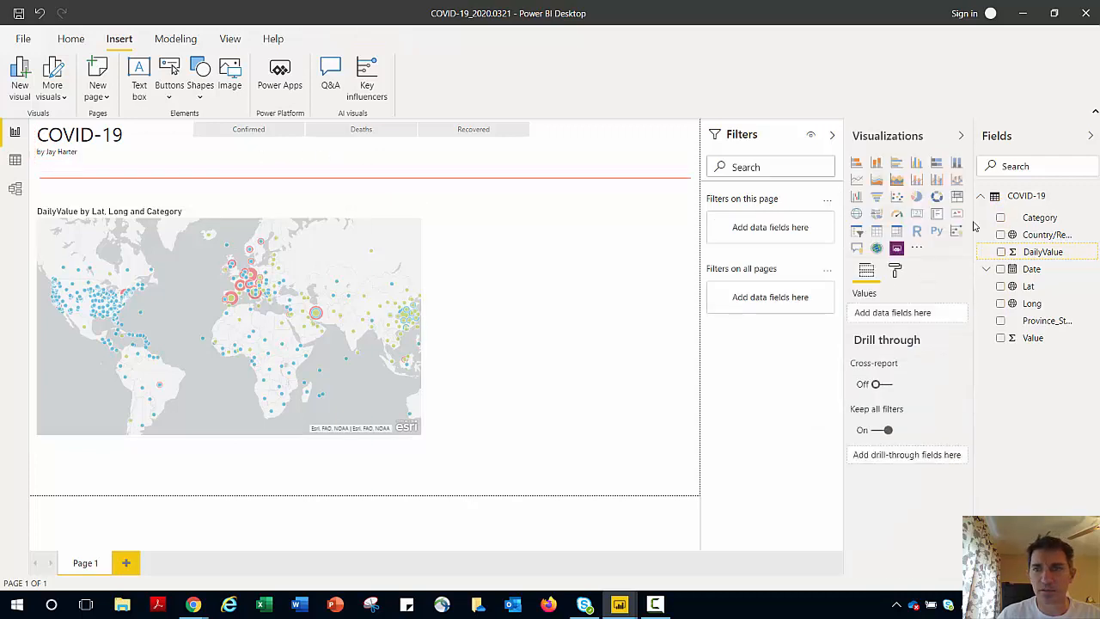
Add a card showing DailyValue, filter it to the Confirmed category, and turn off its category label
left_click(917, 218)
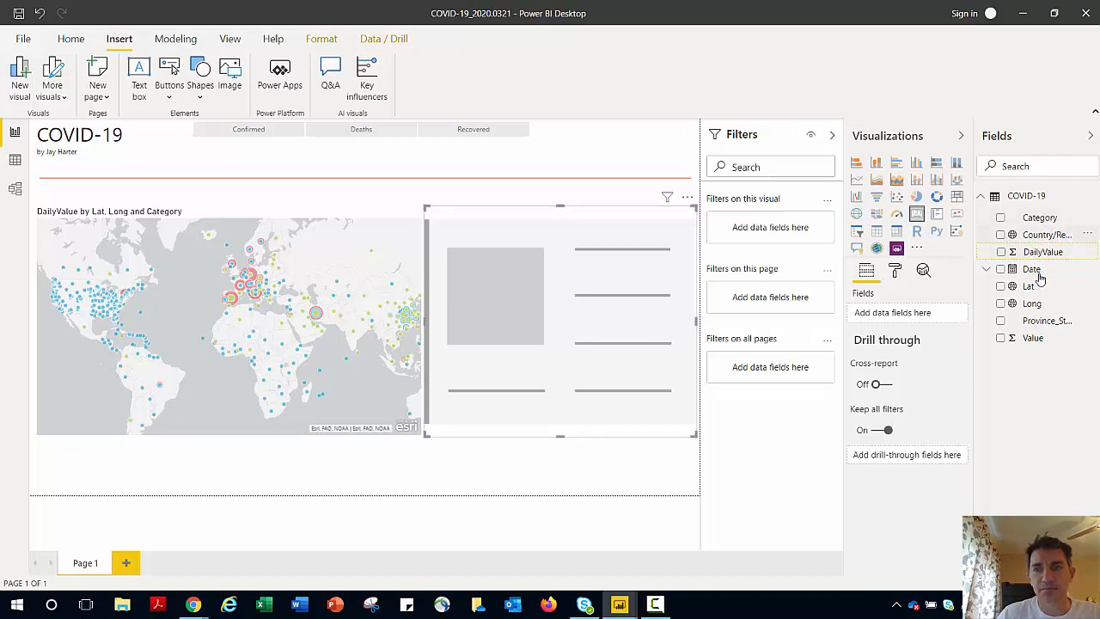
left_click_drag(1040, 252, 518, 326)
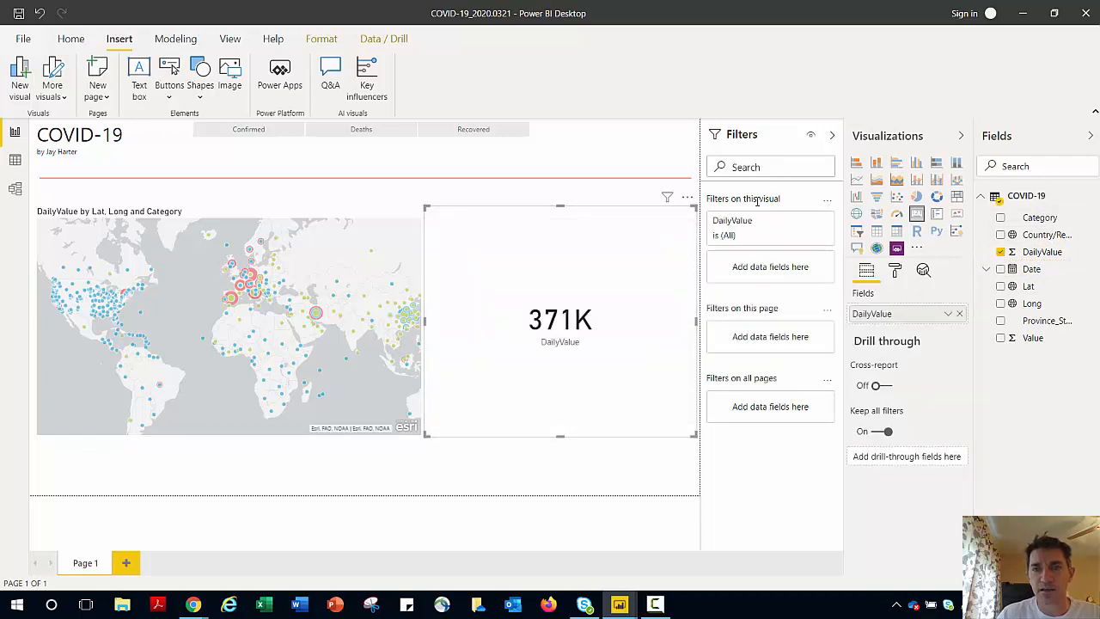
left_click_drag(1042, 220, 781, 289)
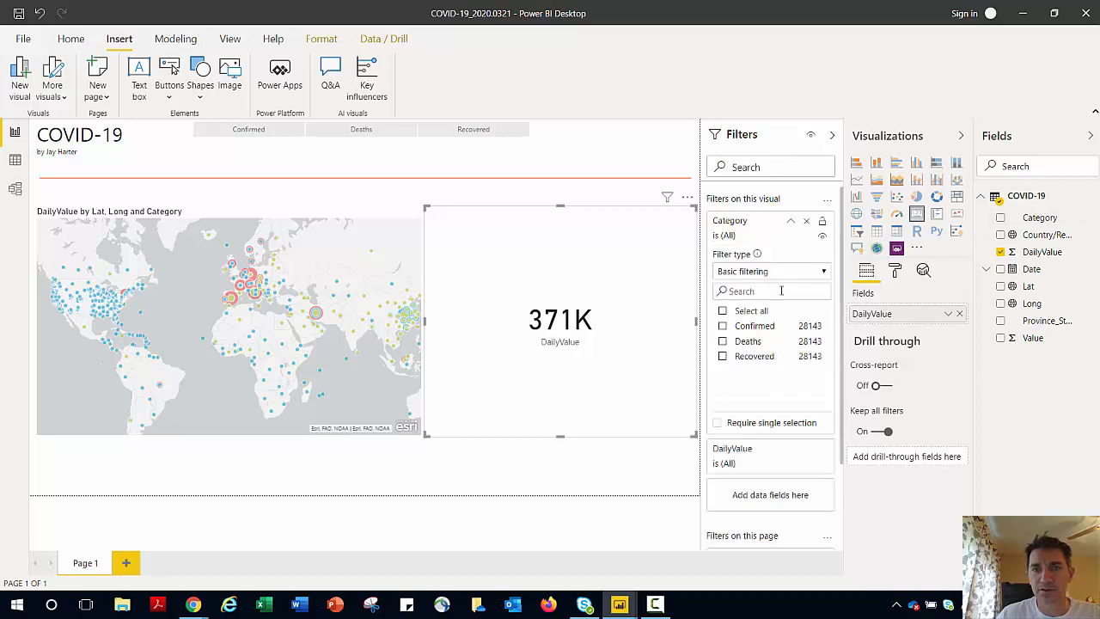
left_click(740, 326)
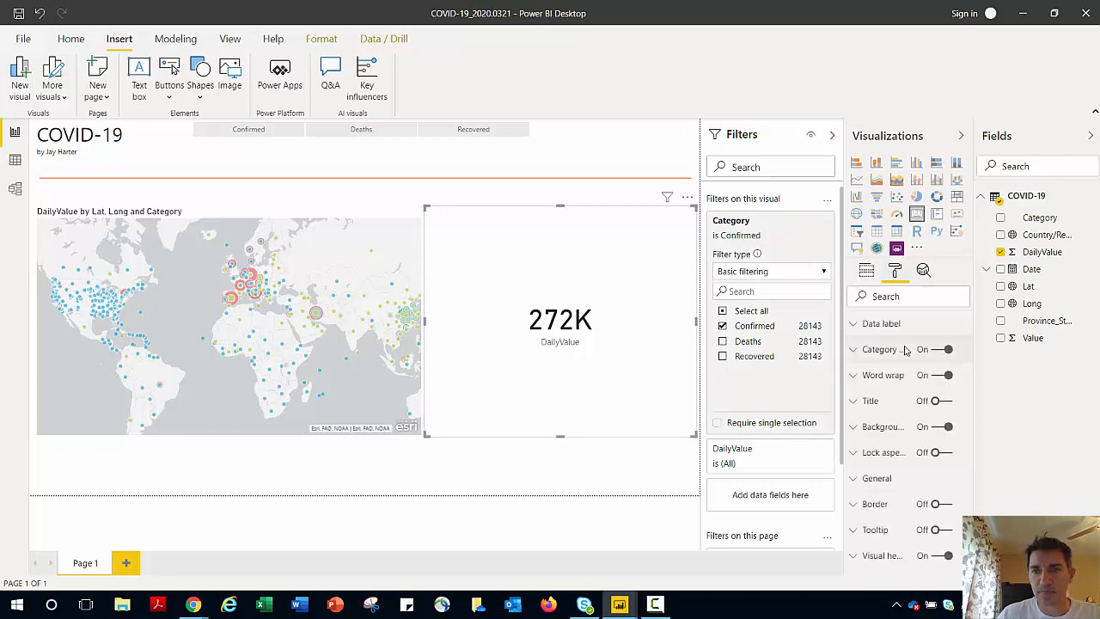
left_click(945, 351)
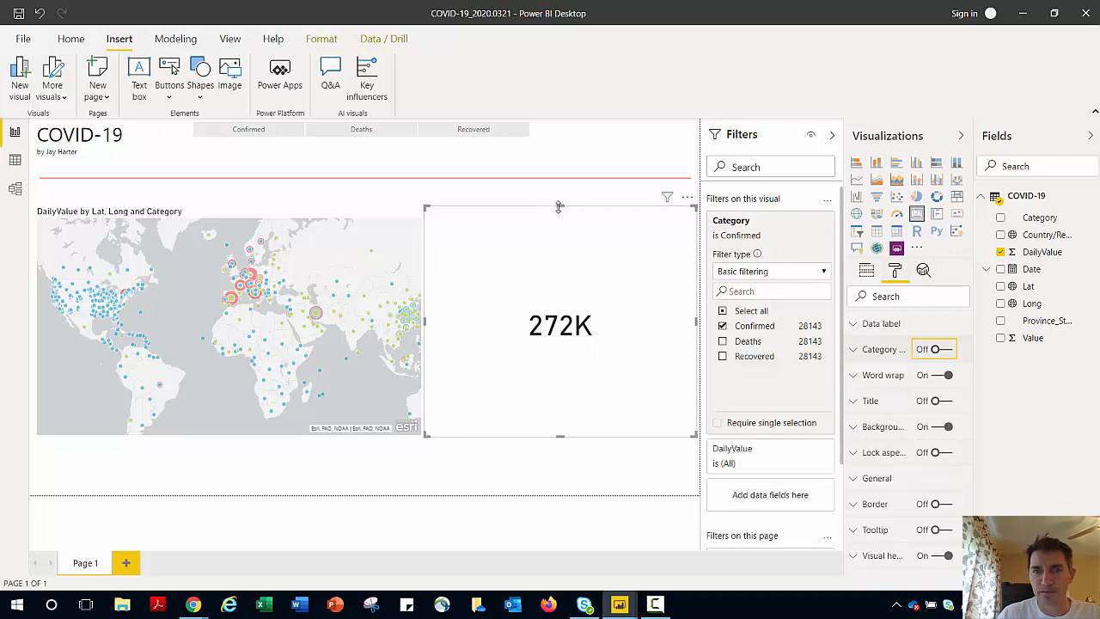
Shrink the DailyValue card and fit it directly beneath the slicer's Confirmed button, matching the button's width
left_click_drag(559, 206, 575, 383)
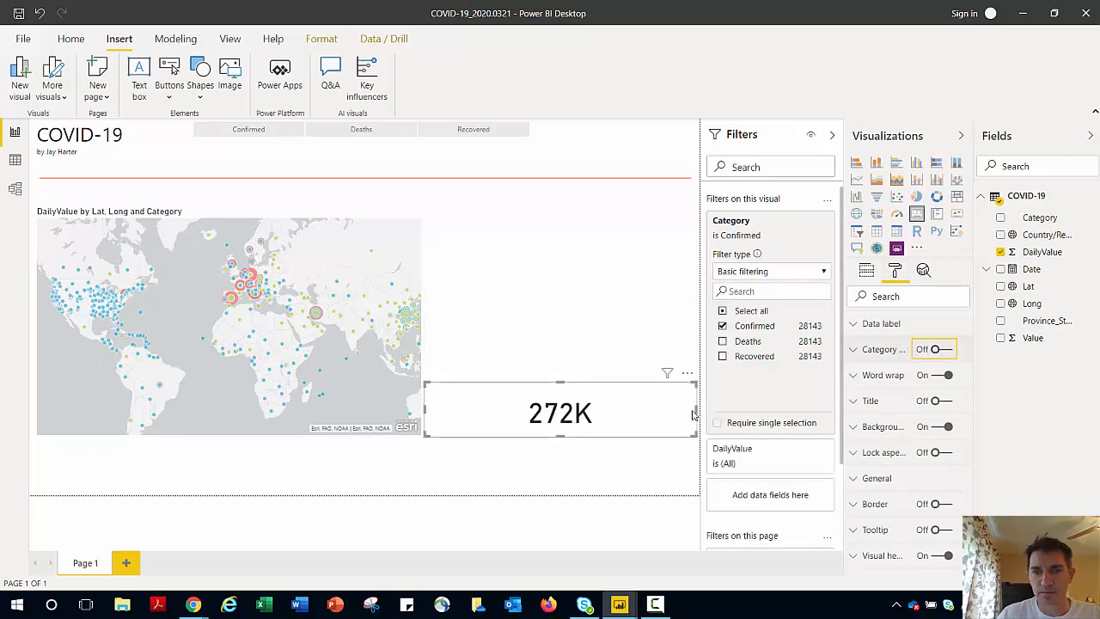
left_click_drag(695, 415, 529, 425)
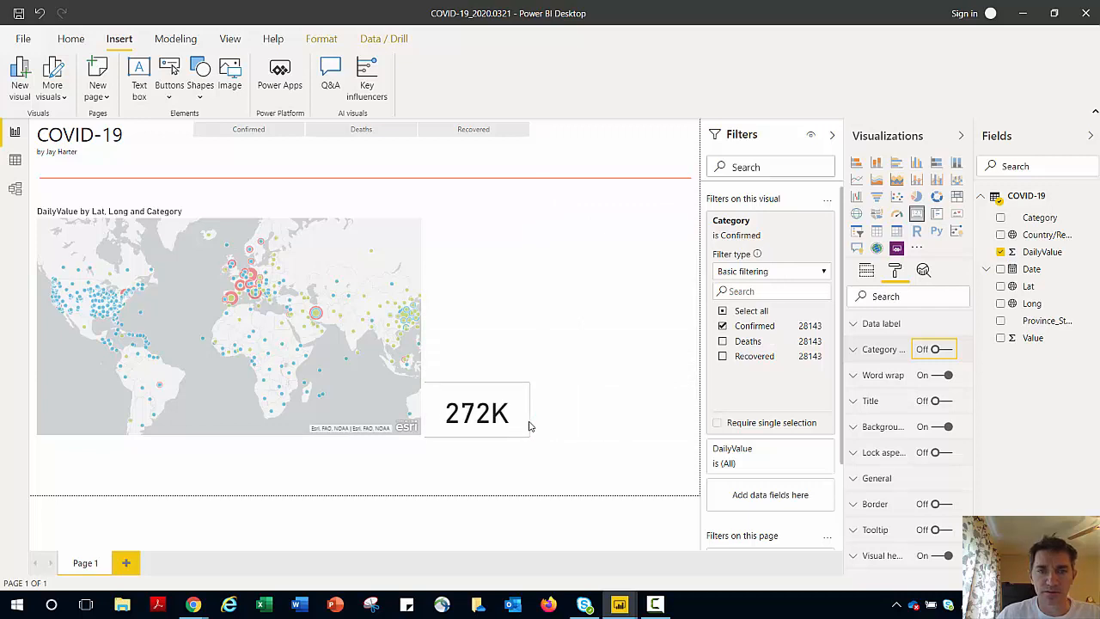
left_click_drag(498, 373, 238, 151)
left_click_drag(196, 193, 197, 168)
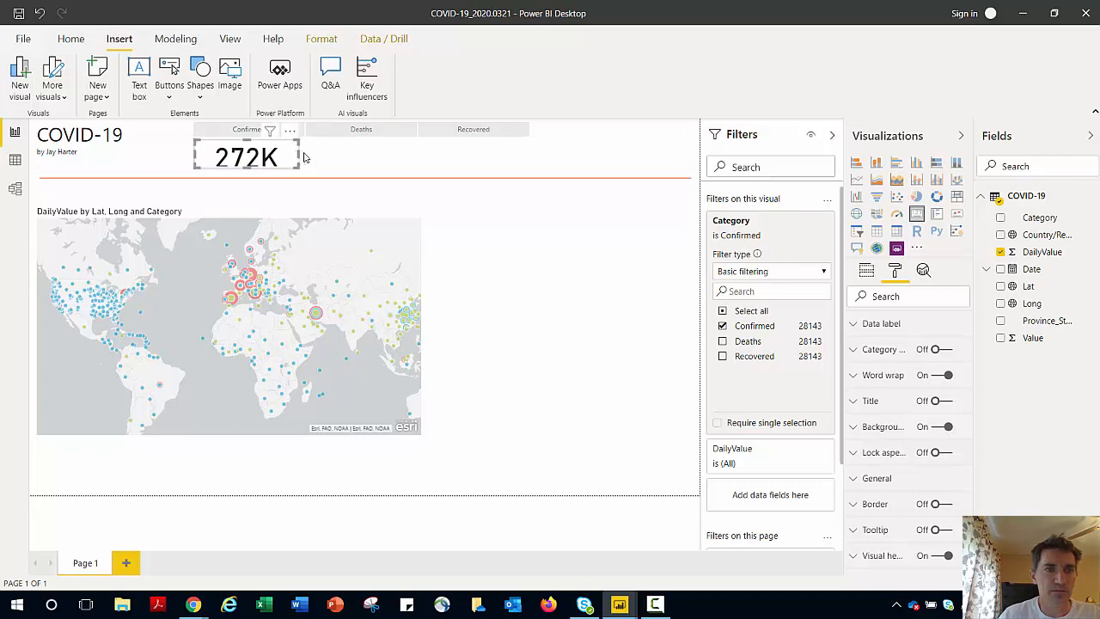
left_click_drag(303, 157, 307, 158)
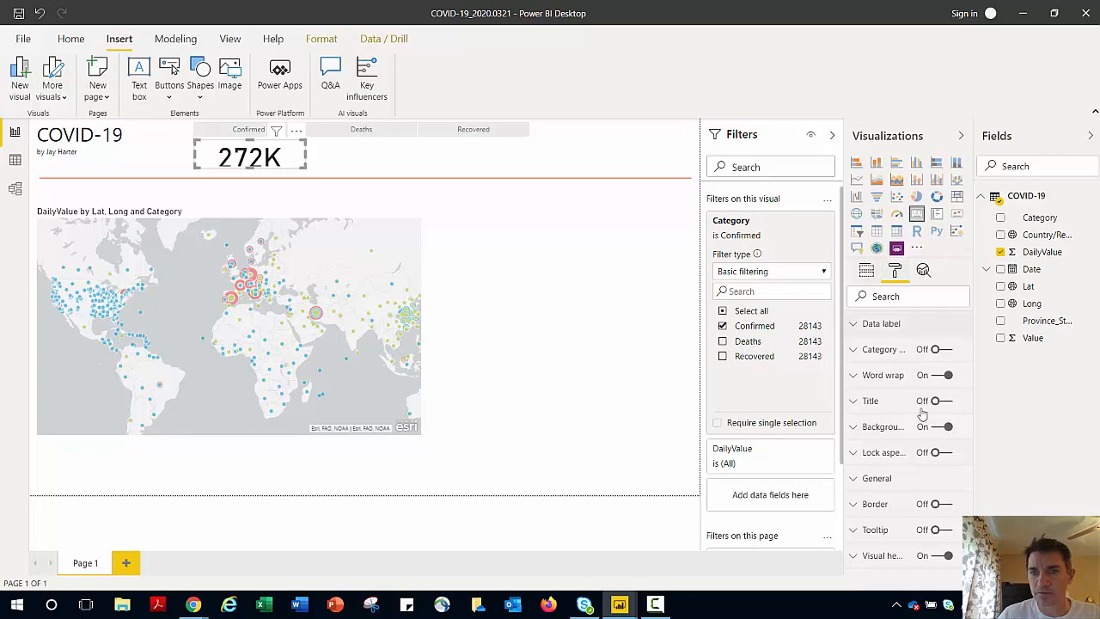
Set the text size of the Confirmed card's data label to 35 pt
left_click(887, 328)
scroll(911, 464, "down", 2)
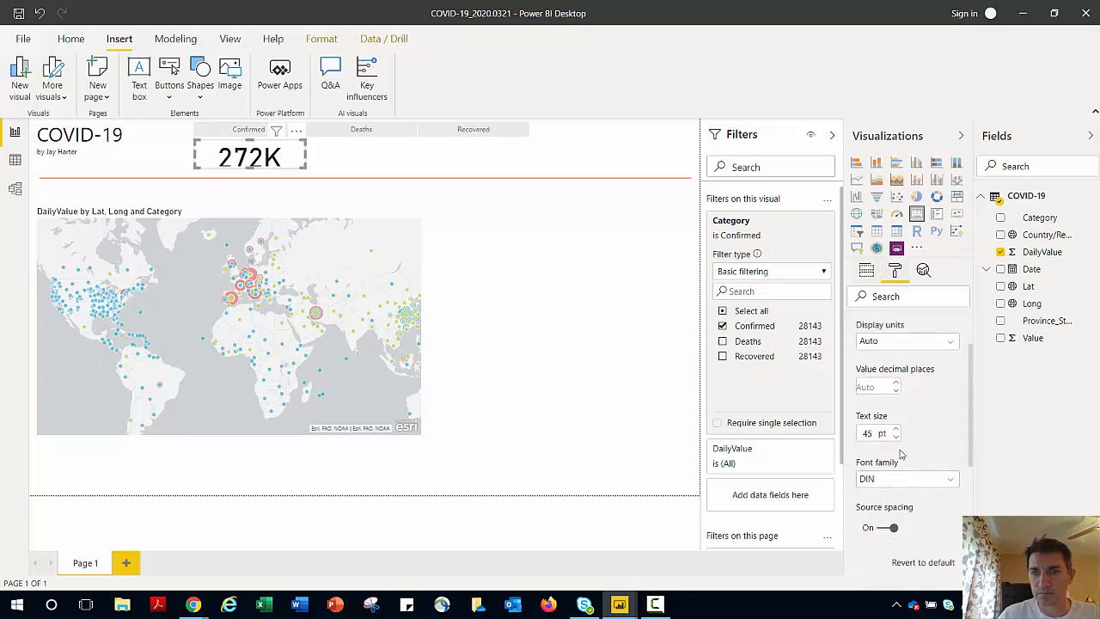
left_click(896, 436)
left_click(896, 437)
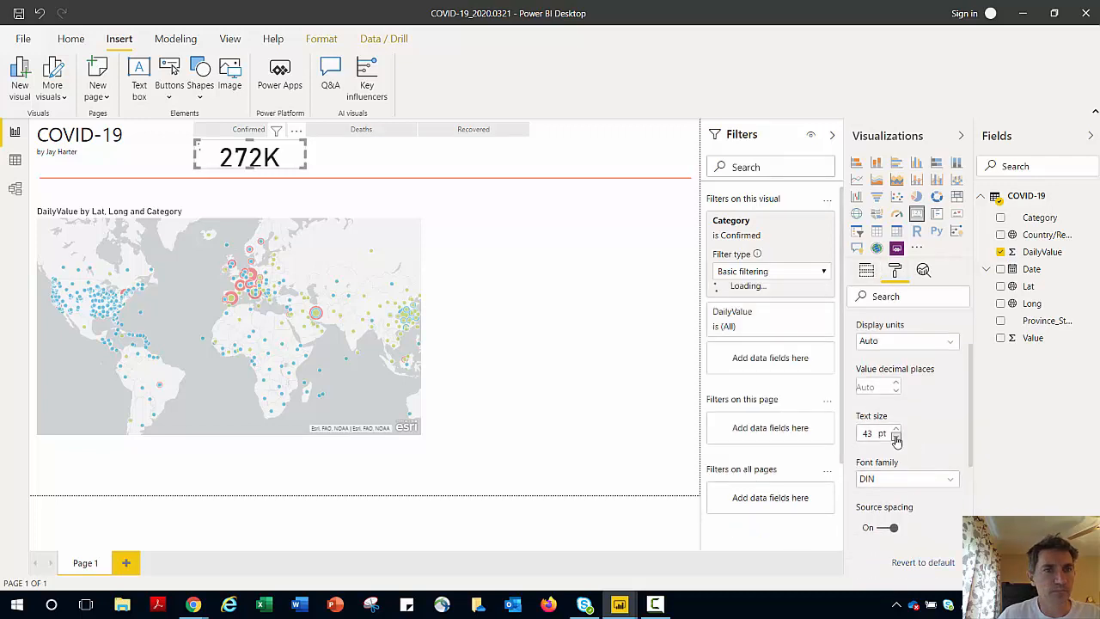
left_click(897, 437)
left_click(896, 437)
left_click(897, 437)
left_click(897, 436)
left_click(897, 437)
left_click(896, 437)
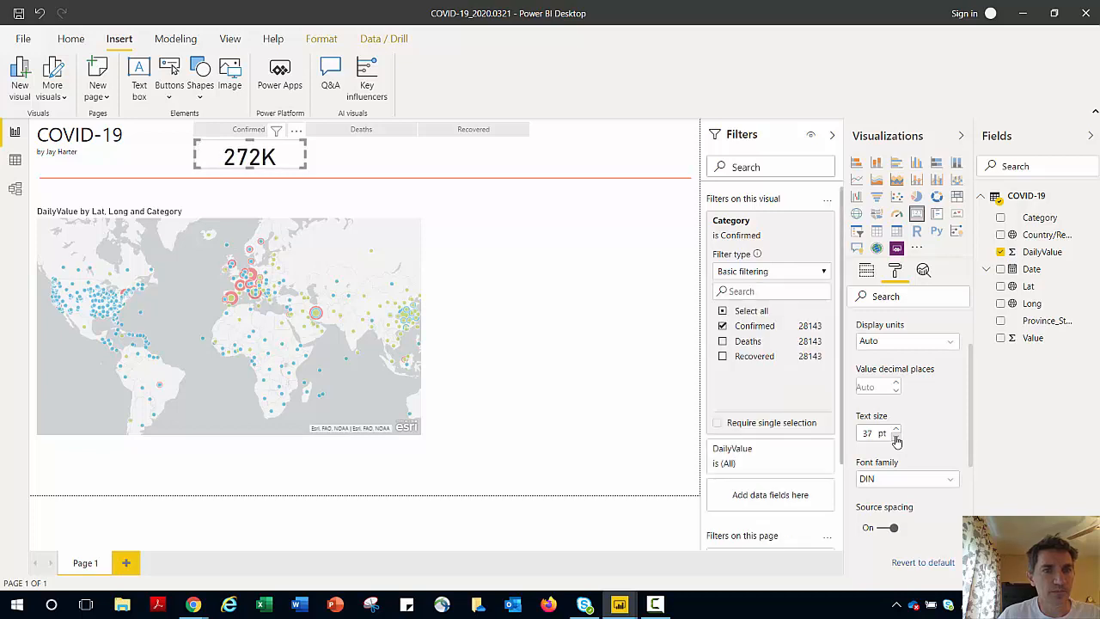
left_click(897, 437)
left_click(896, 437)
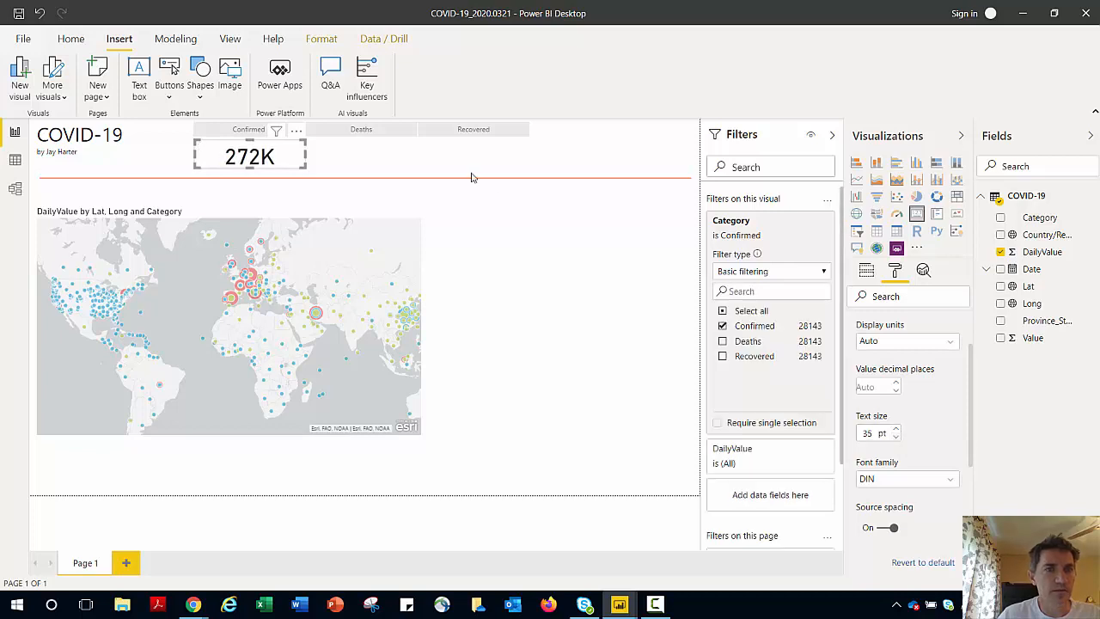
Duplicate the Confirmed card and place the copy beneath the slicer's Deaths button
left_click(286, 158)
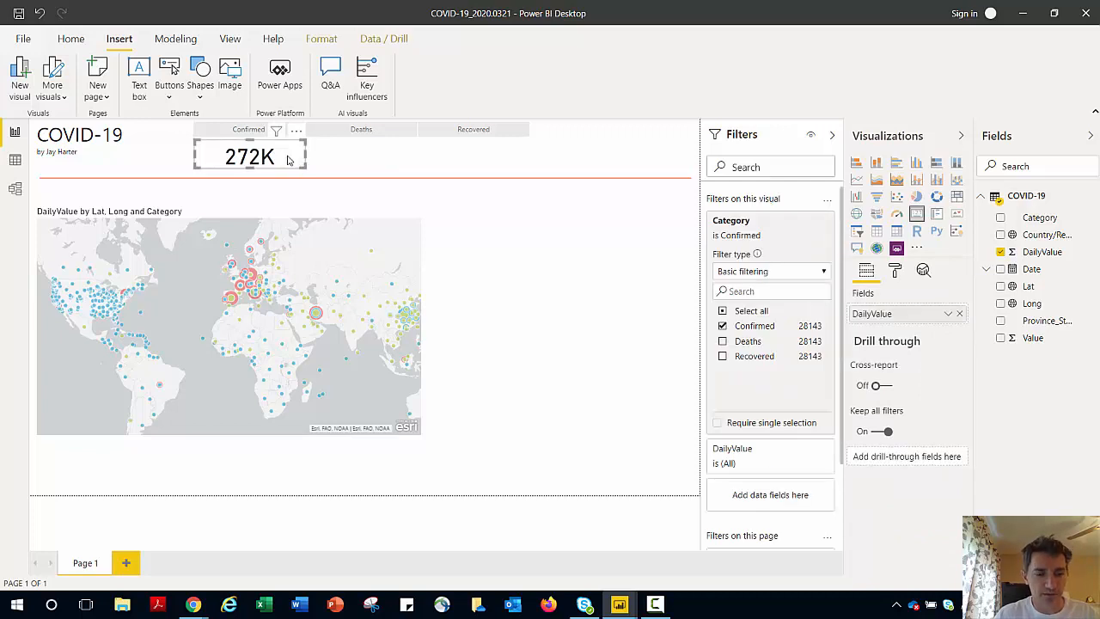
key("ctrl+c")
key("ctrl+v")
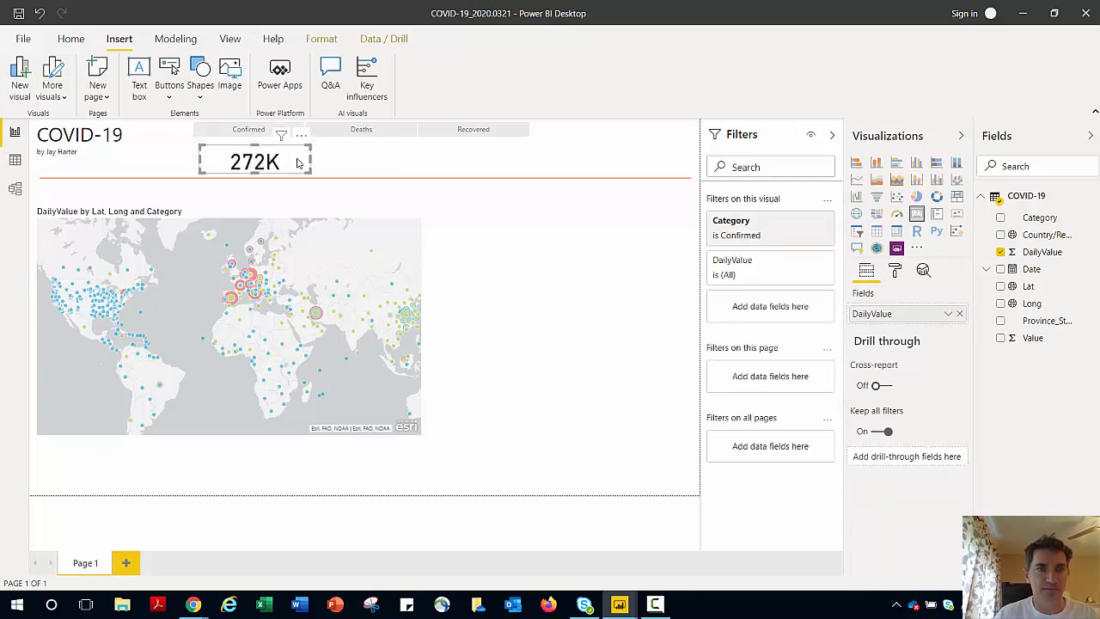
left_click_drag(299, 161, 401, 156)
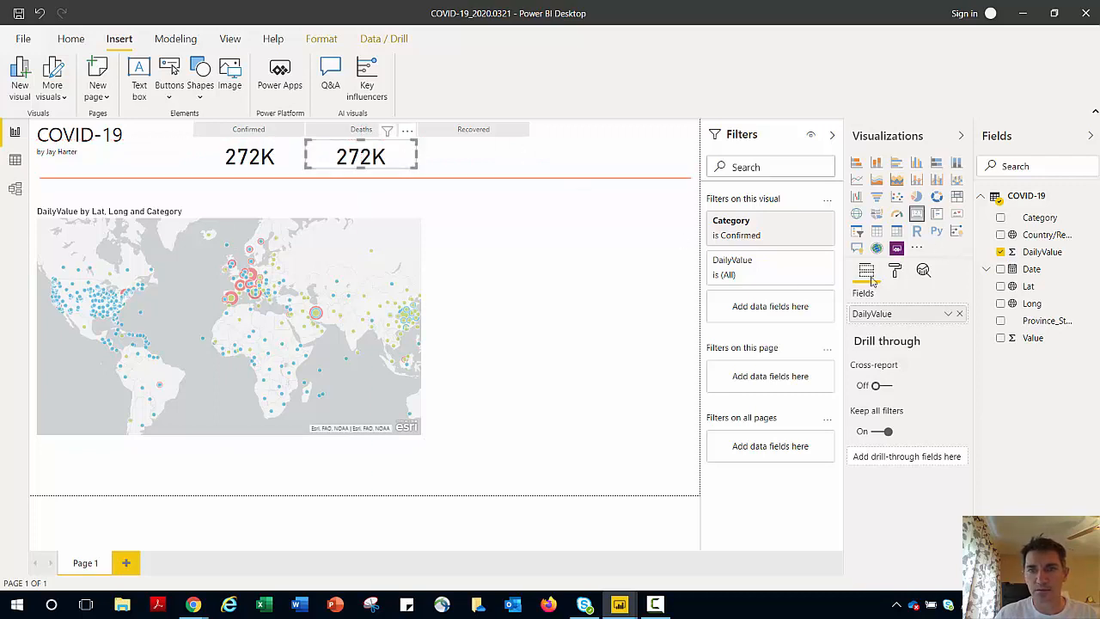
Filter the card beneath the slicer's Deaths button to the Deaths category only, keeping the card in its place
left_click(786, 240)
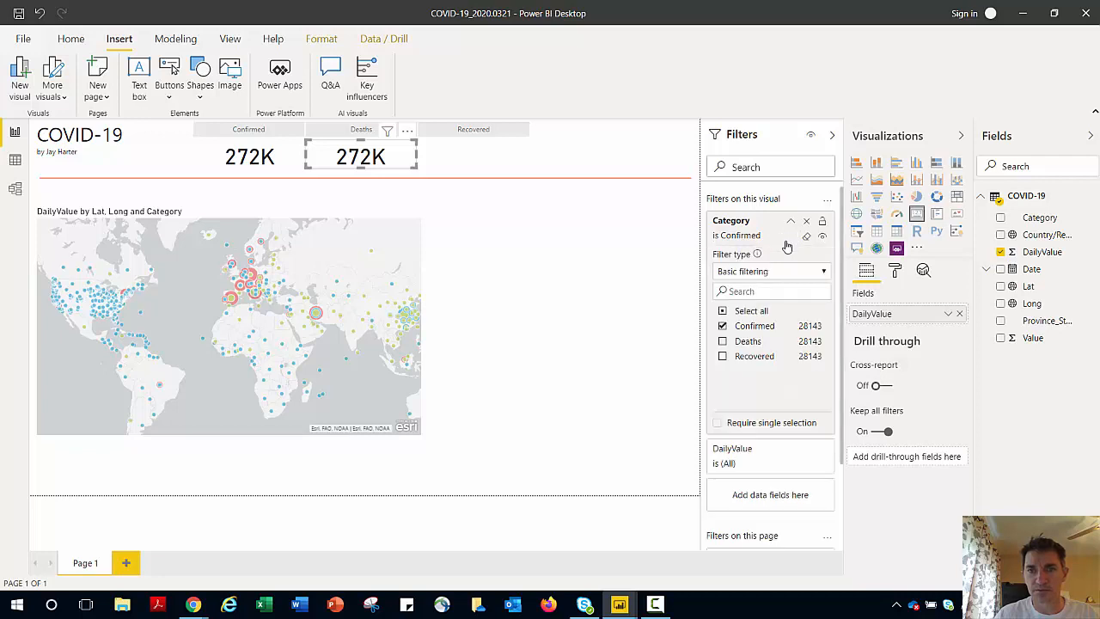
left_click(722, 341)
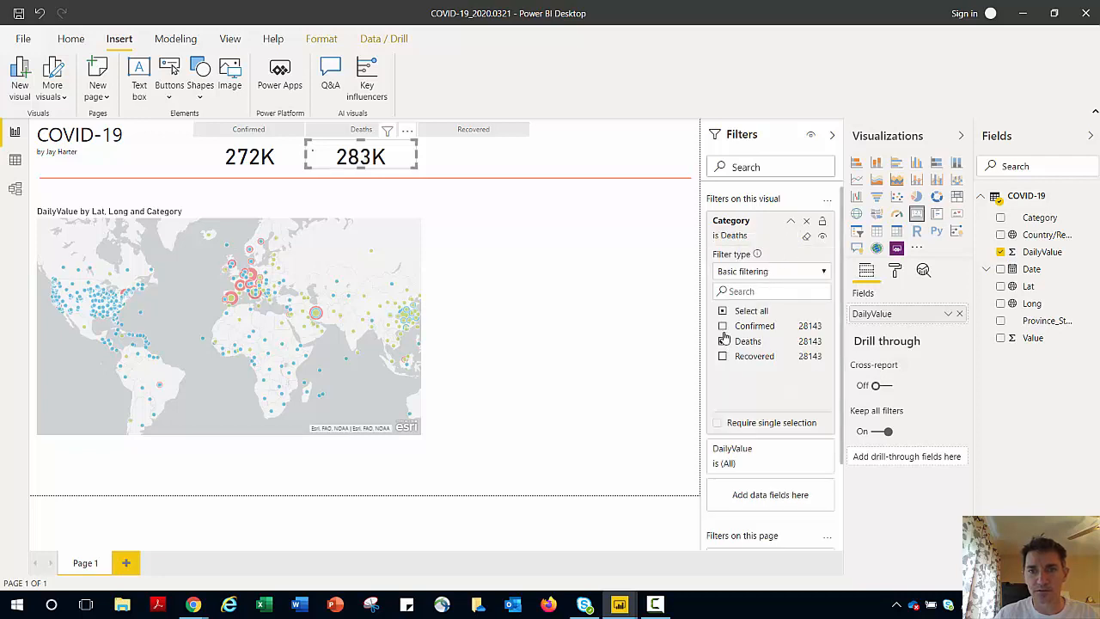
left_click(435, 164)
left_click(411, 163)
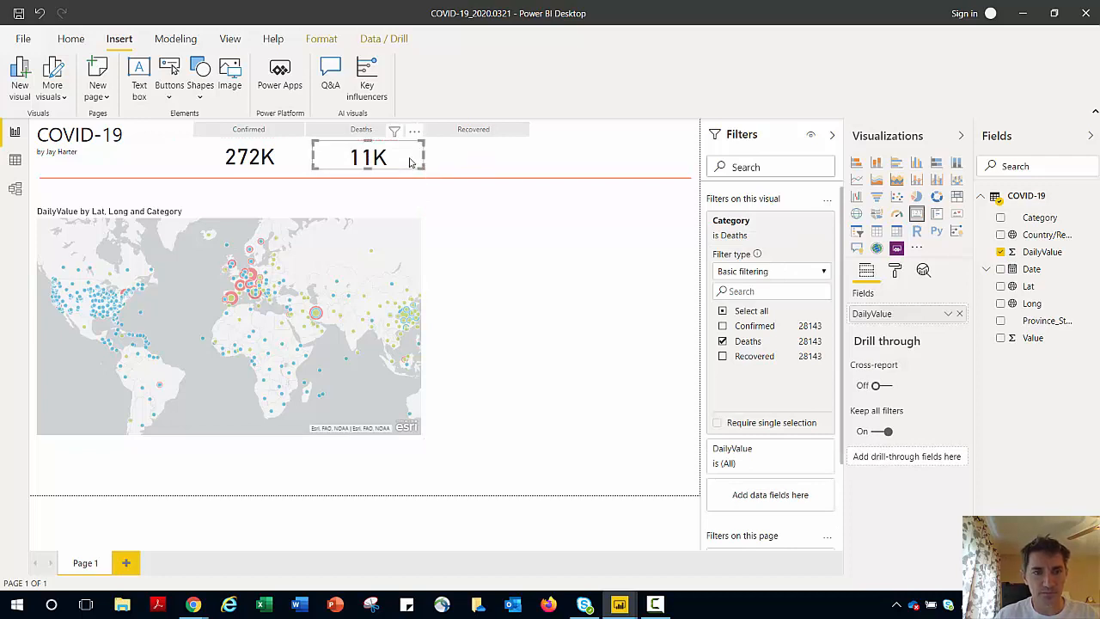
key("ctrl+z")
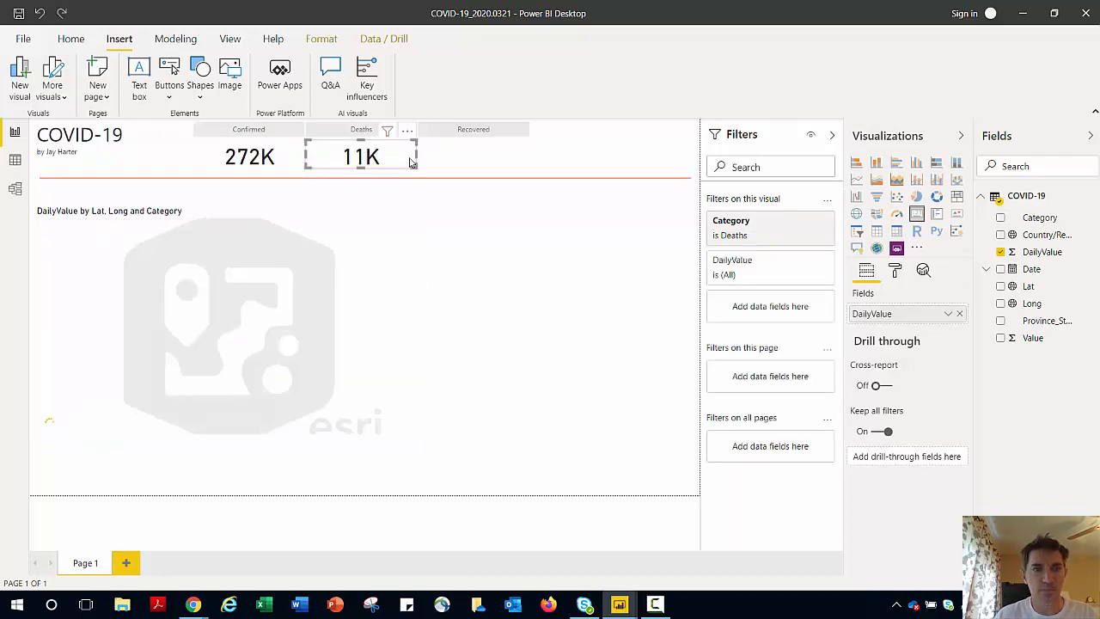
Duplicate the Deaths card, place the copy beneath the slicer's Recovered button, and filter it to the Recovered category only
key("ctrl+c")
key("ctrl+v")
left_click_drag(411, 164, 505, 160)
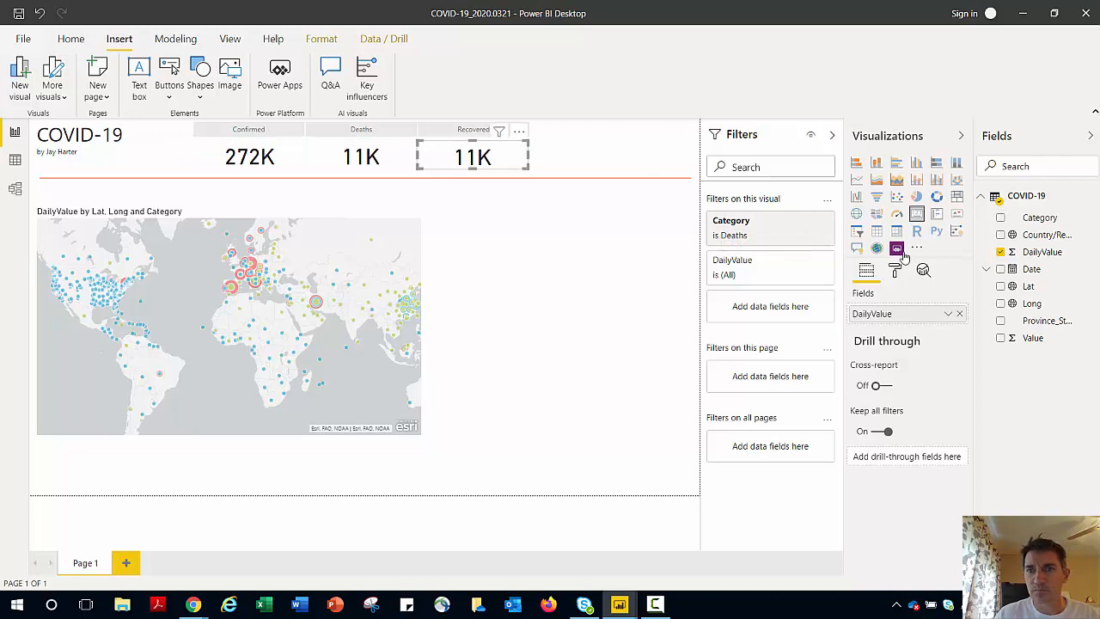
left_click(758, 237)
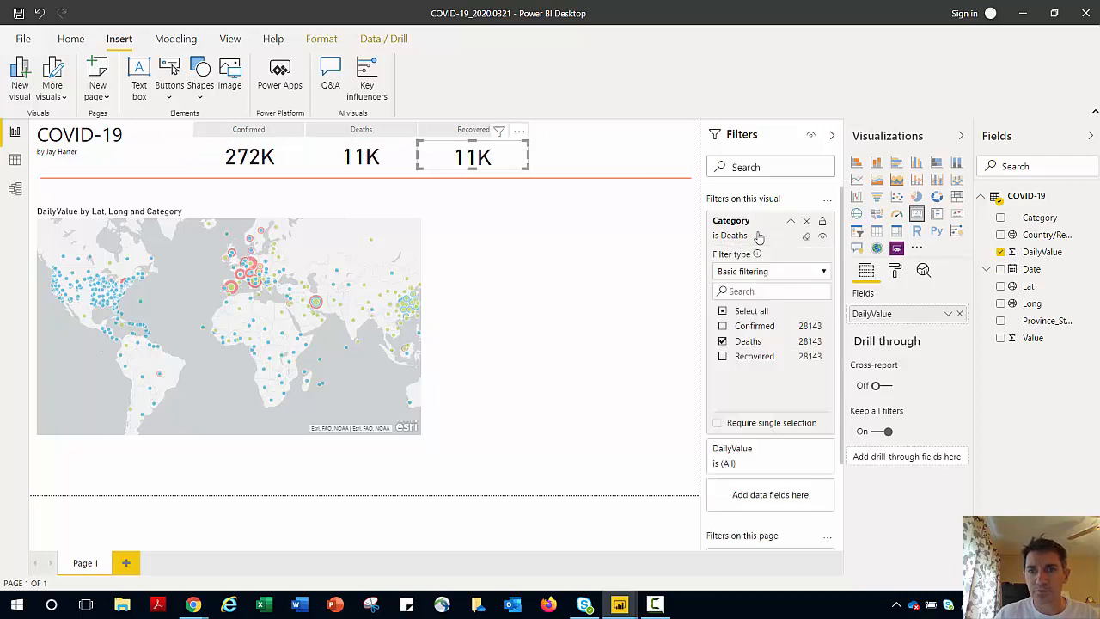
left_click(722, 355)
left_click(723, 341)
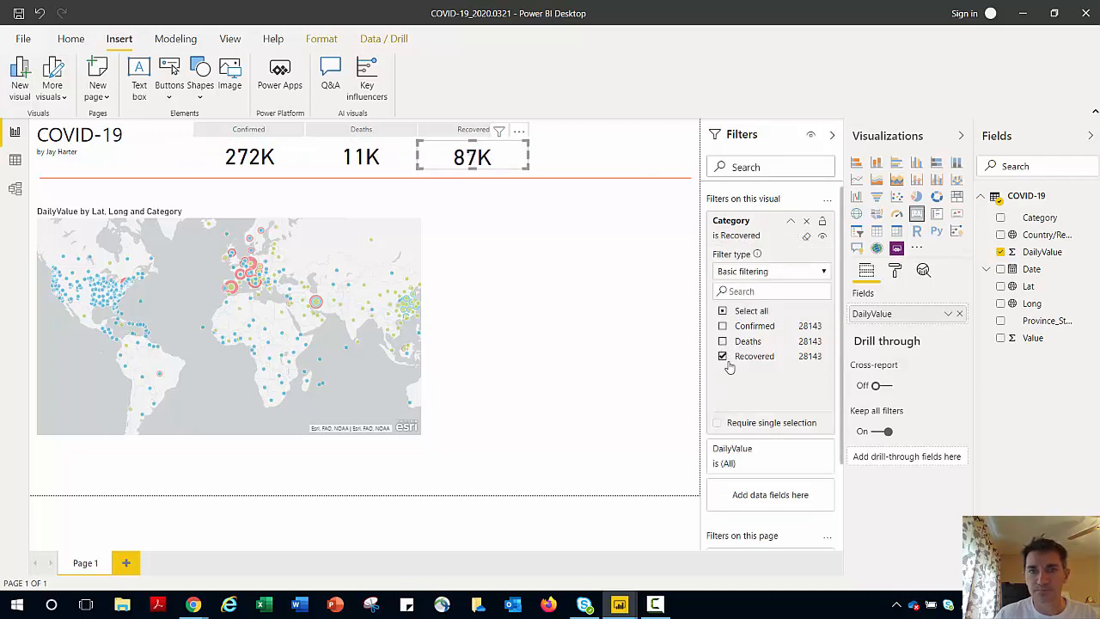
left_click(560, 386)
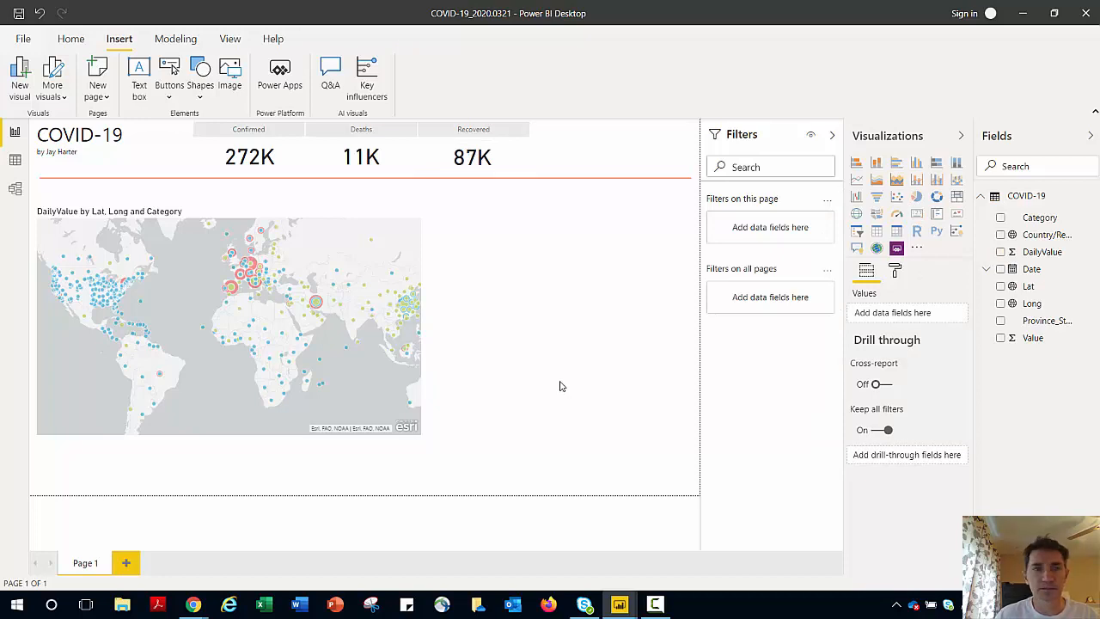
Check how the slicer's Confirmed selection affects the three cards and the map, and clear the selection
left_click(220, 137)
left_click(220, 137)
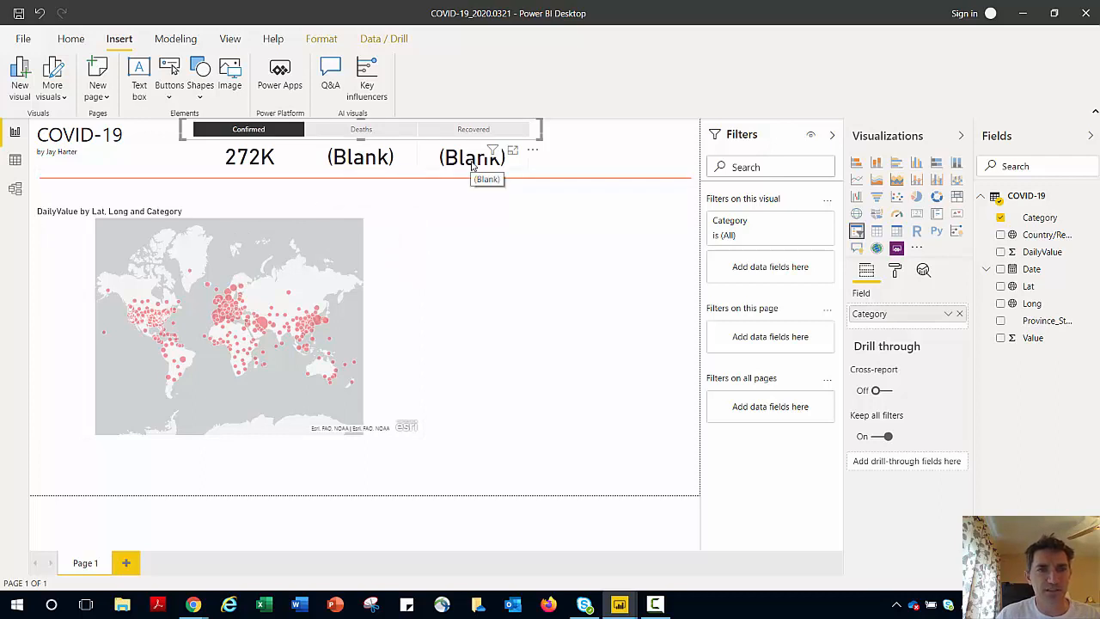
left_click(278, 132)
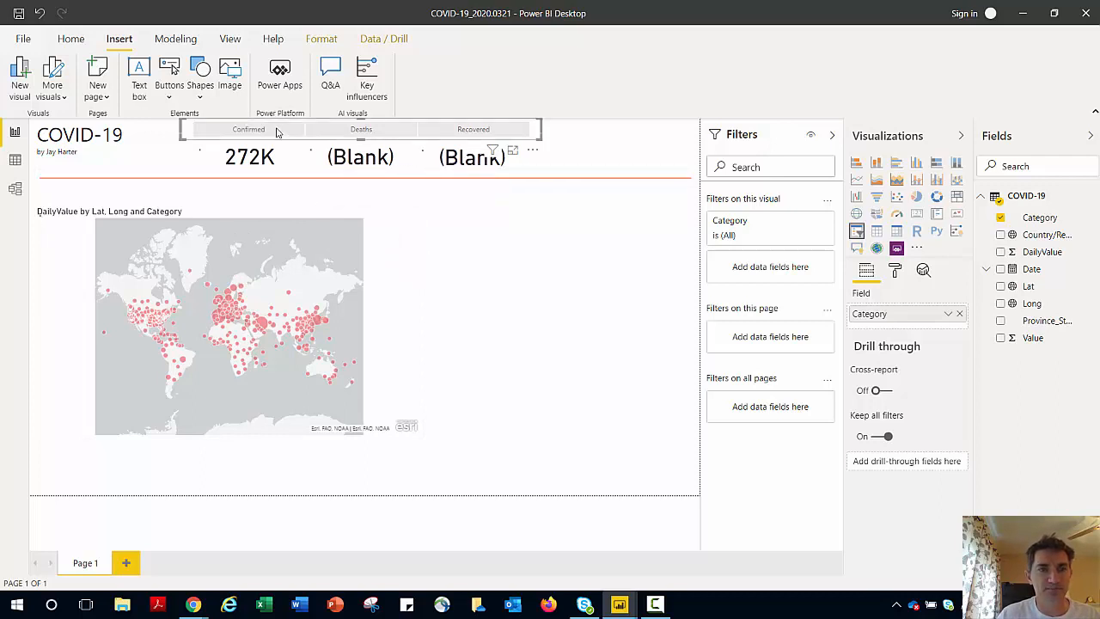
Edit the Category slicer's interactions so it does not filter the Confirmed, Deaths and Recovered cards, moving the slicer clear of them
left_click(321, 38)
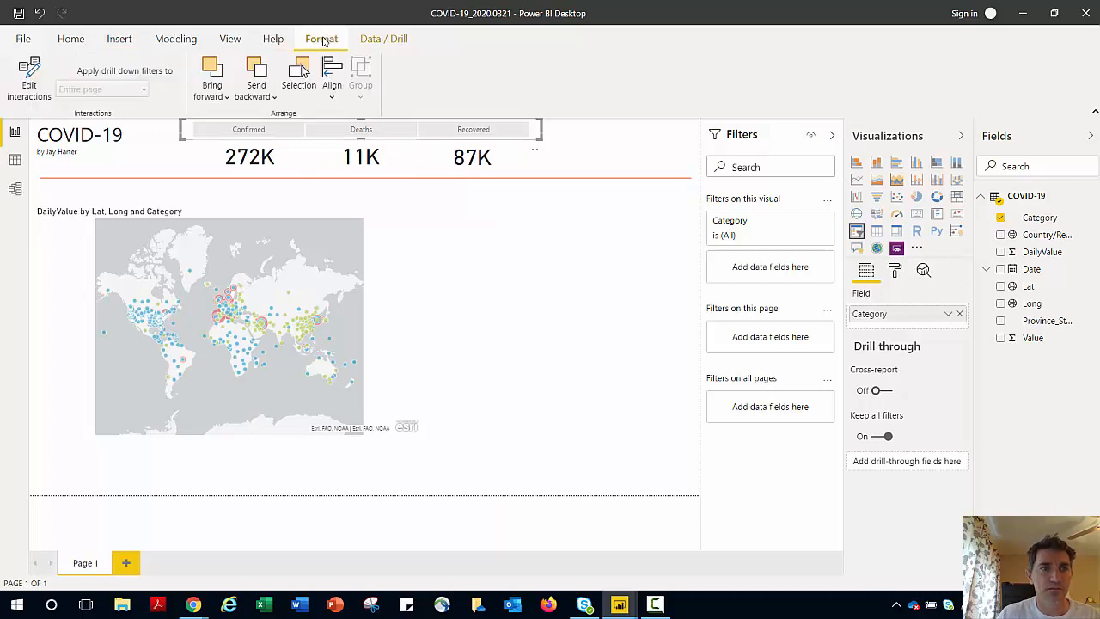
left_click(30, 77)
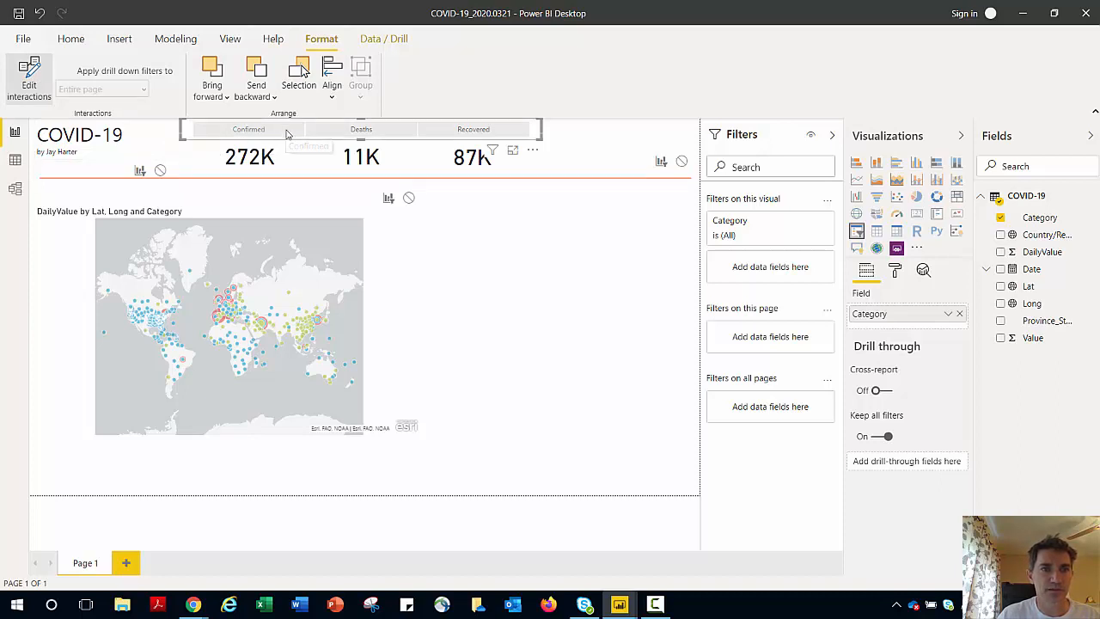
left_click_drag(288, 132, 449, 342)
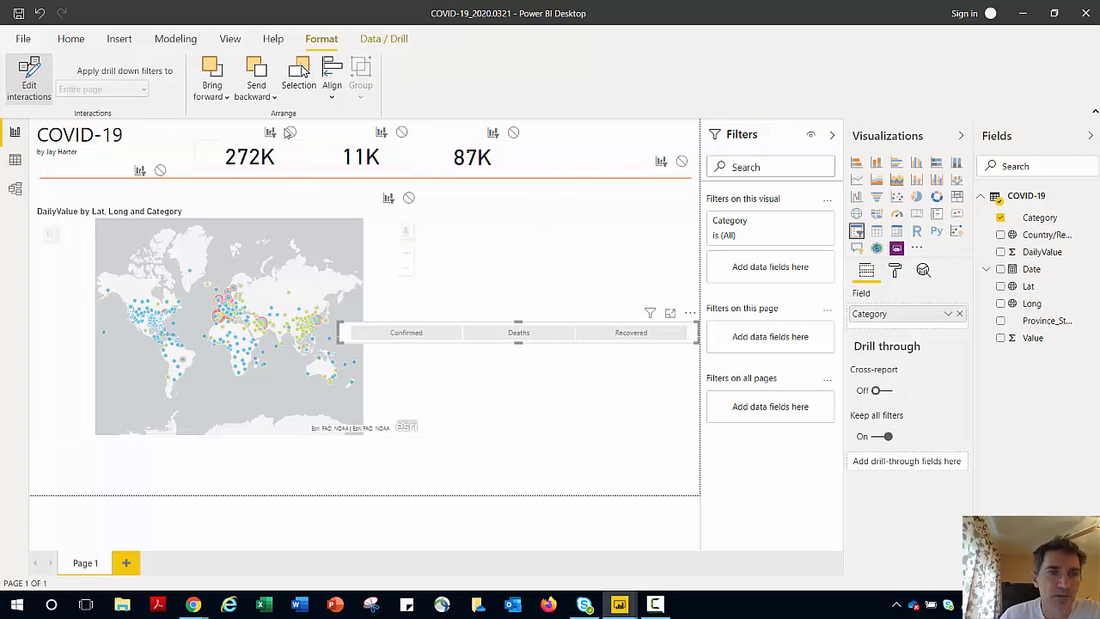
left_click(290, 132)
left_click(401, 133)
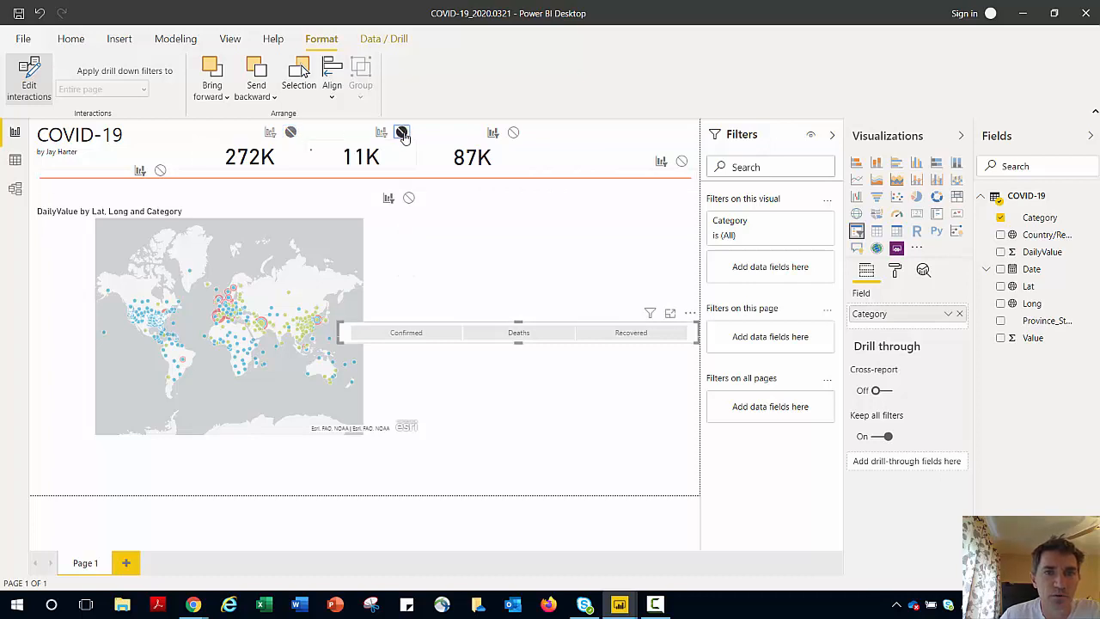
left_click(513, 132)
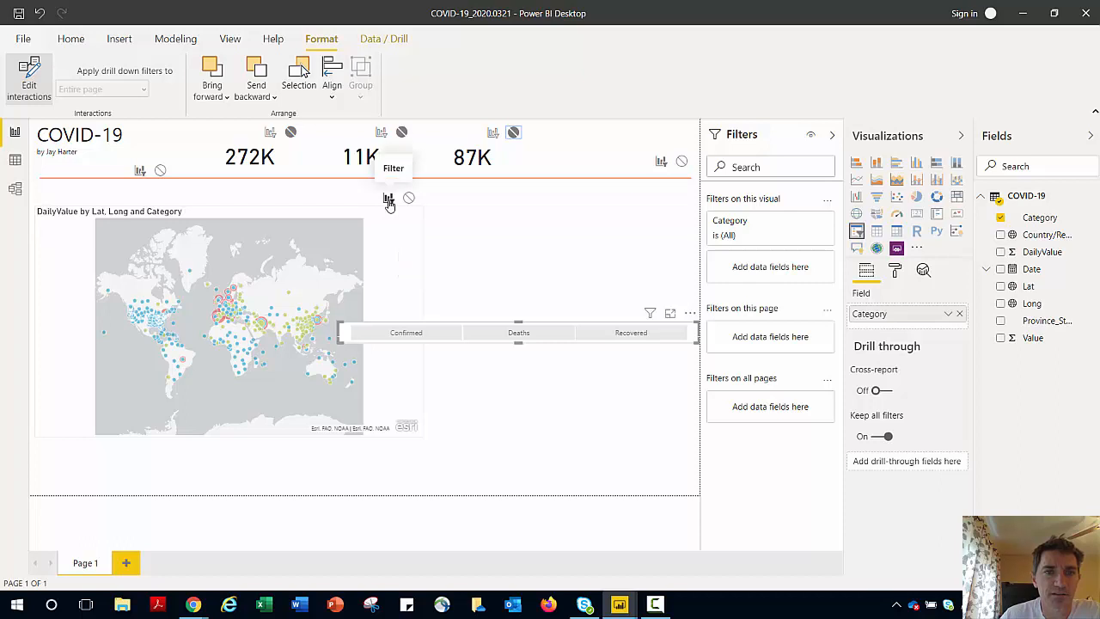
Move the Category slicer back above the three cards so its buttons line up with them
left_click_drag(462, 314, 323, 130)
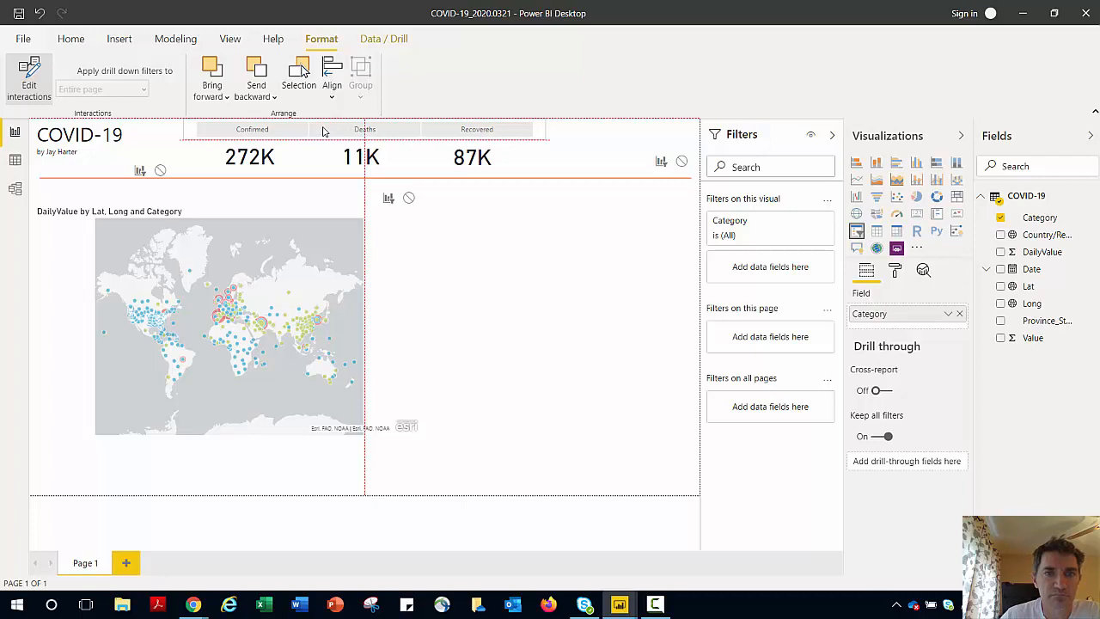
left_click_drag(323, 131, 325, 131)
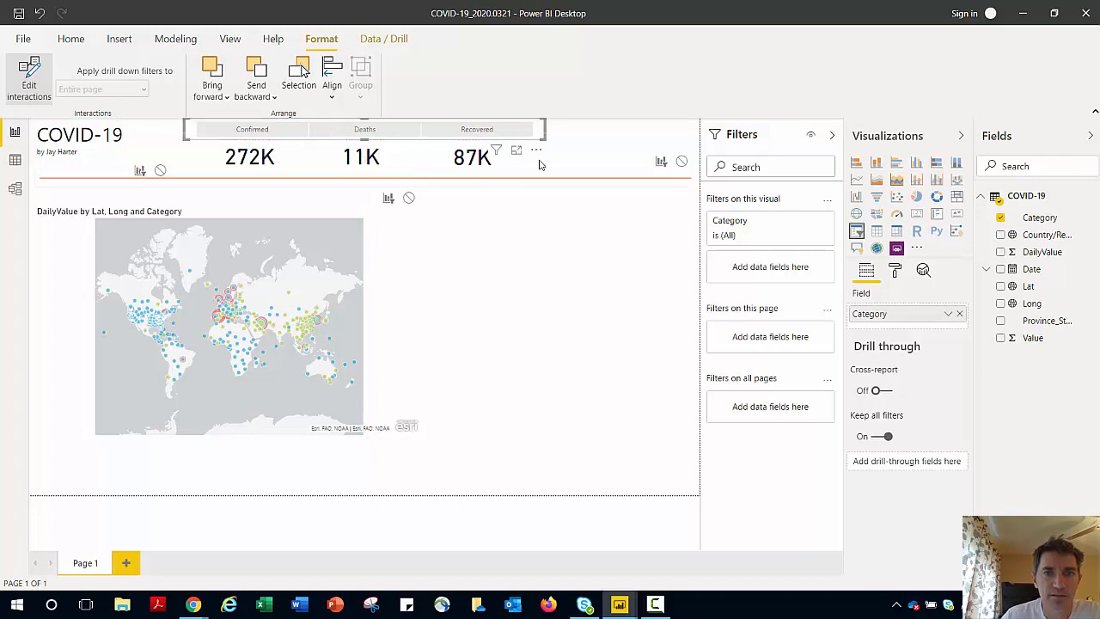
left_click(551, 129)
Test the slicer's effect on the map and cards with Confirmed, Deaths and Recovered in turn, and clear the selection
left_click(292, 134)
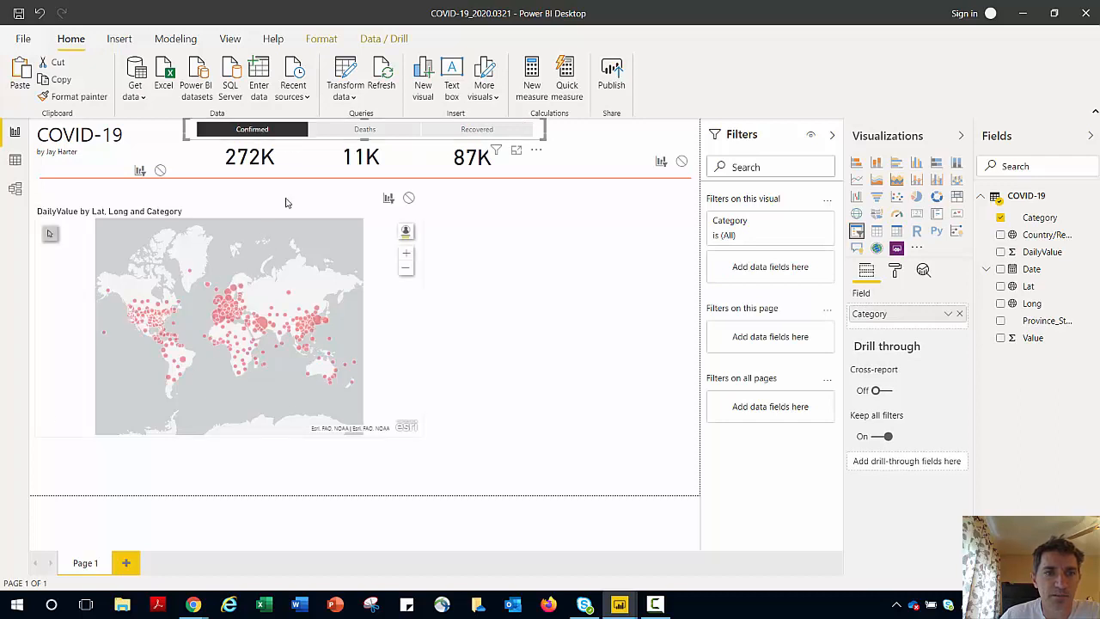
left_click(359, 135)
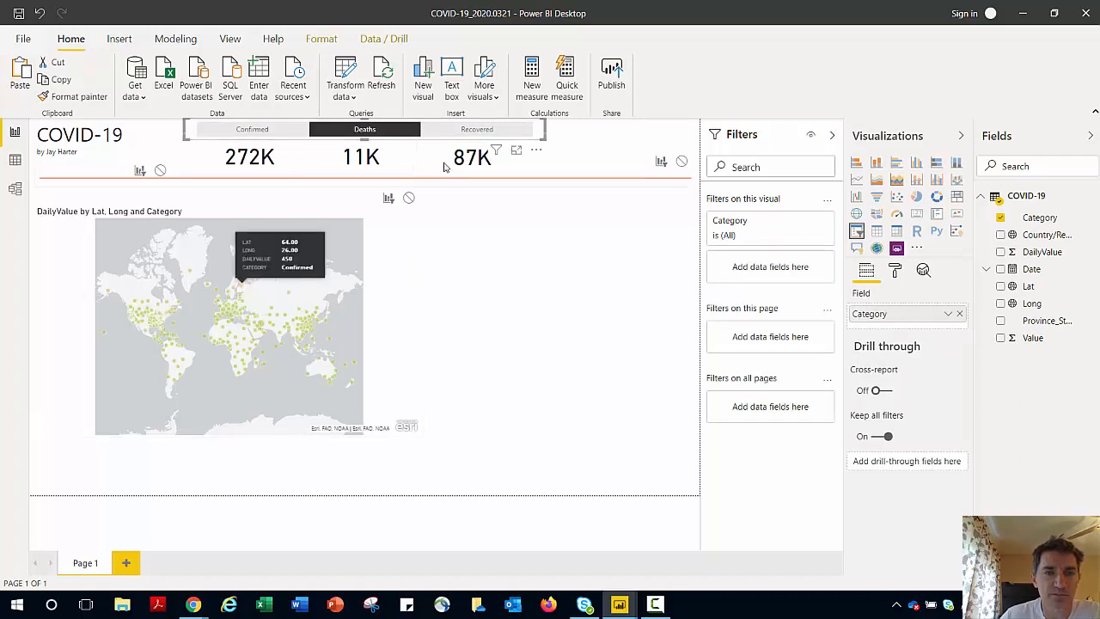
left_click(453, 135)
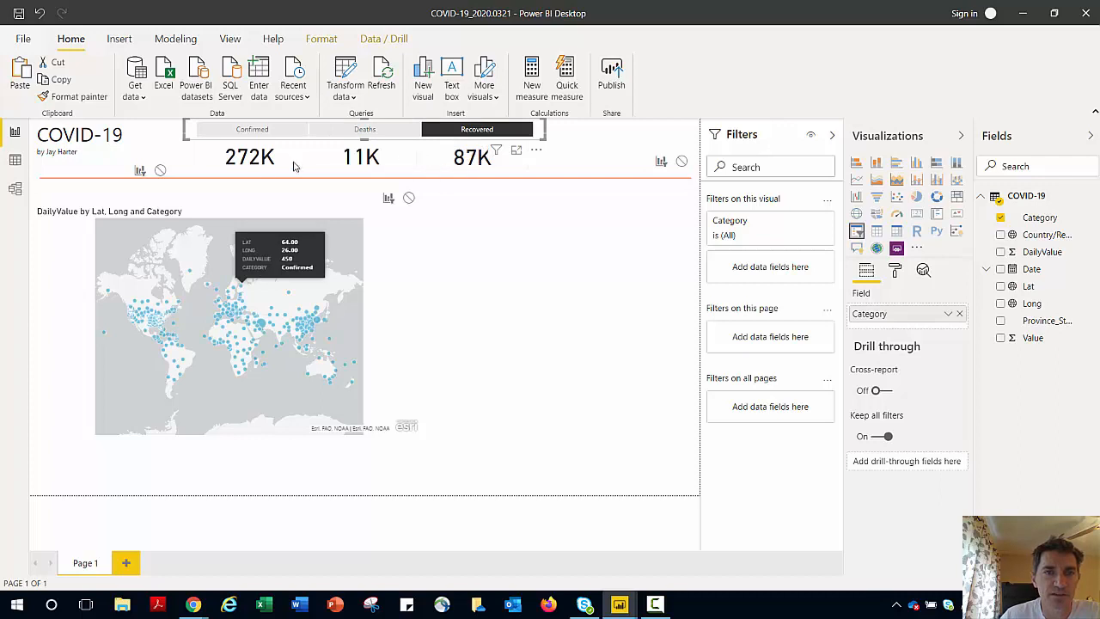
left_click(291, 135)
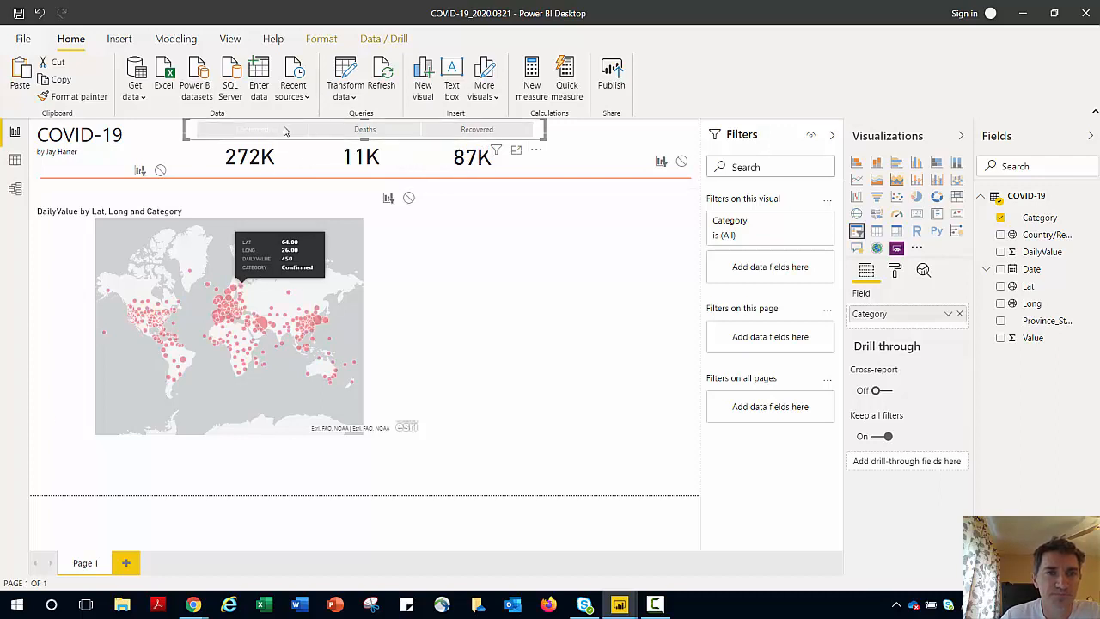
left_click(286, 131)
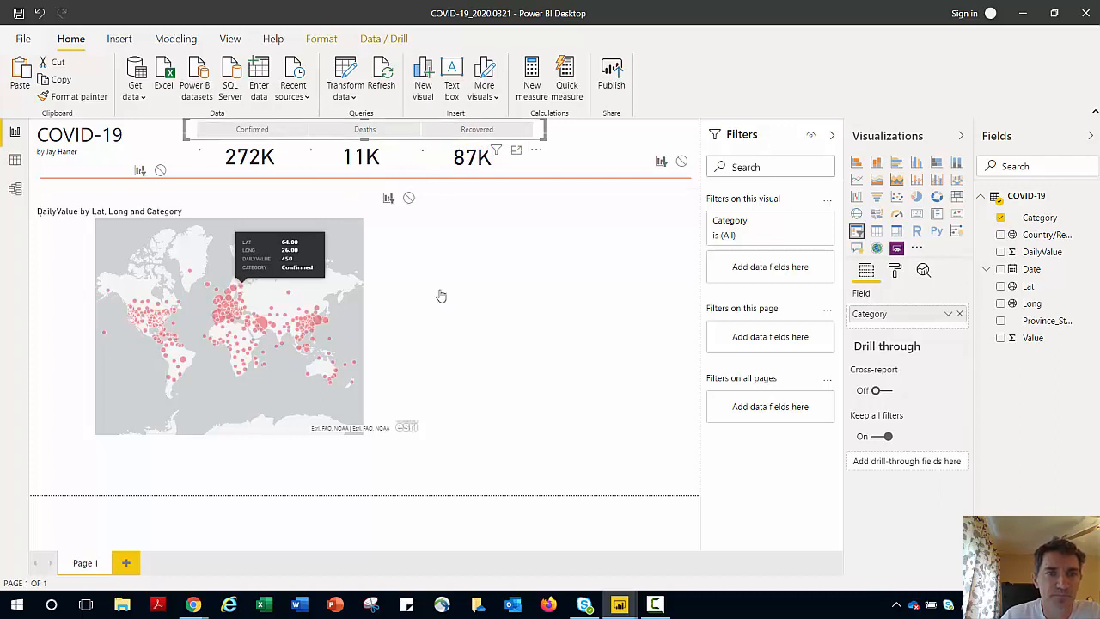
left_click(502, 312)
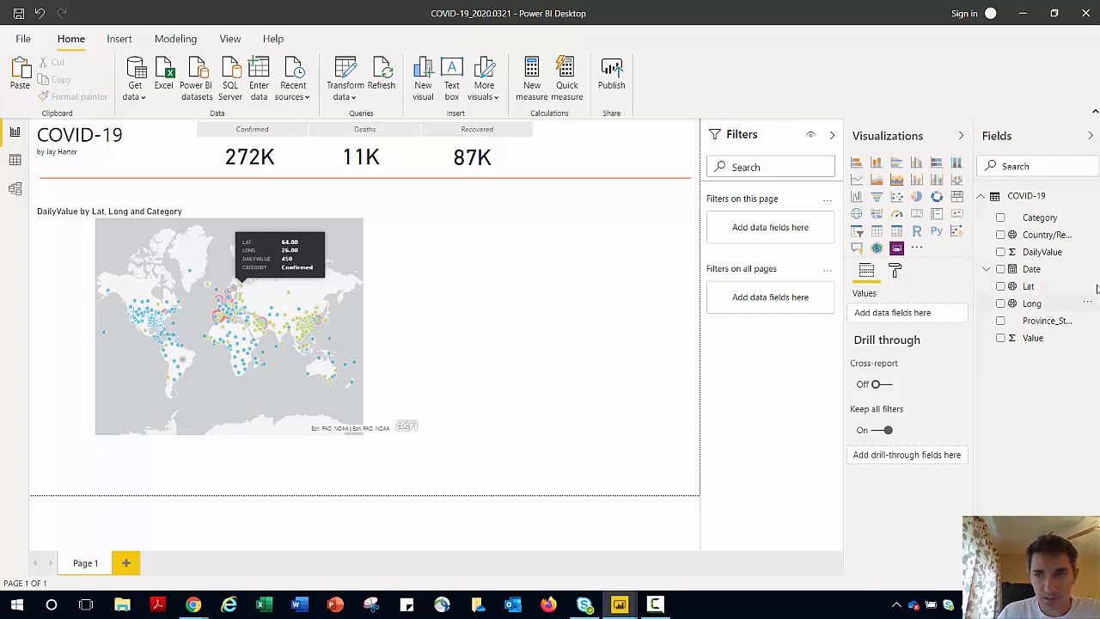
Add a new calculated column named Month-Year to the COVID-19 table
left_click(986, 270)
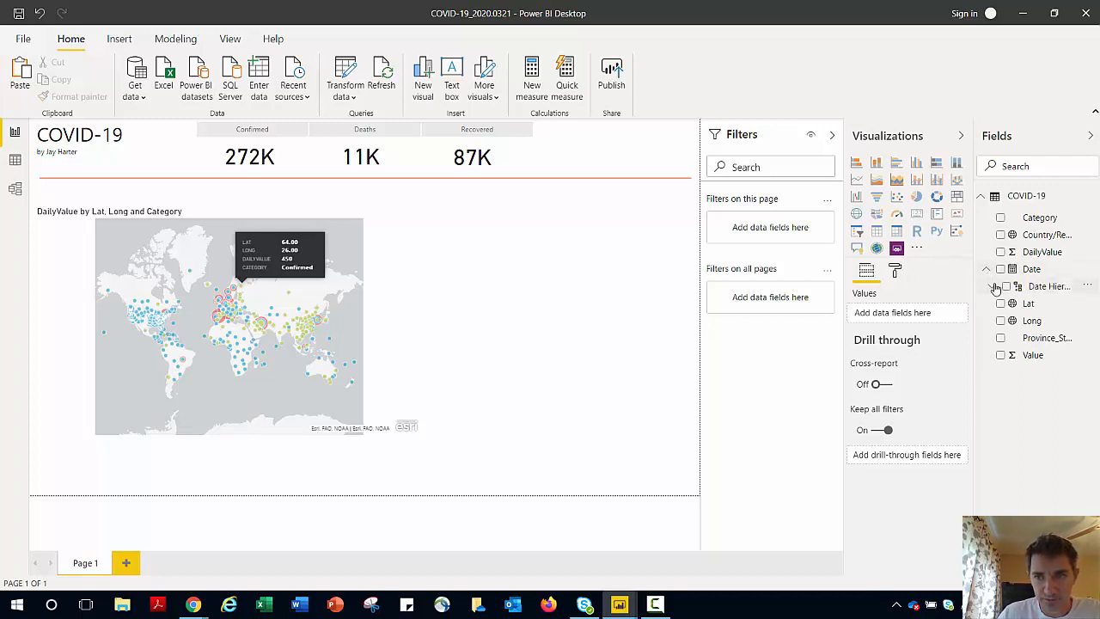
left_click(994, 287)
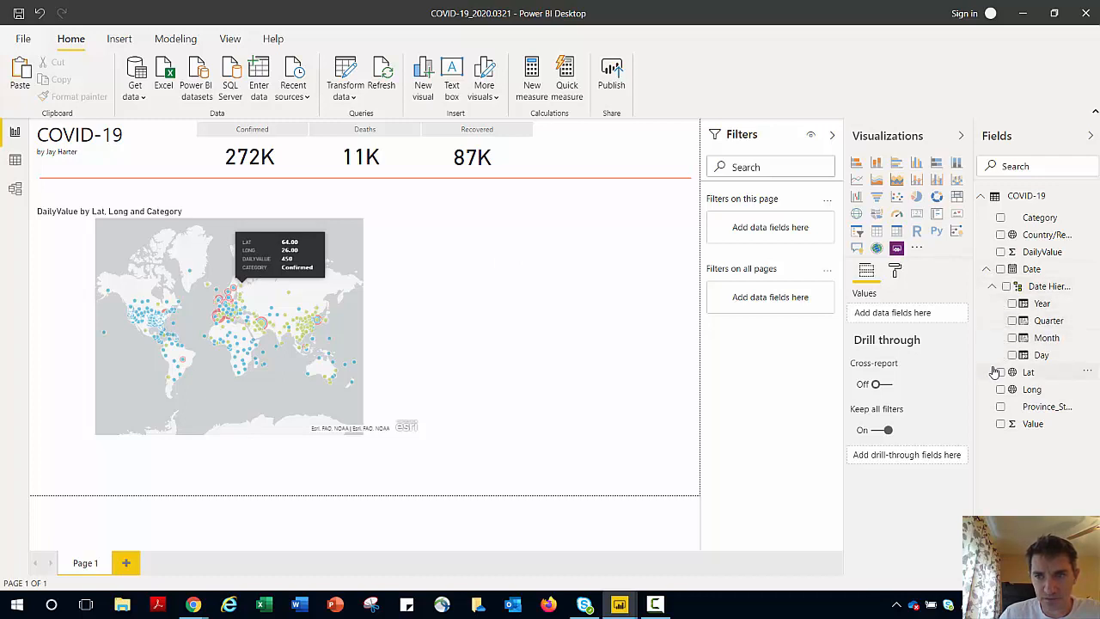
left_click(1087, 286)
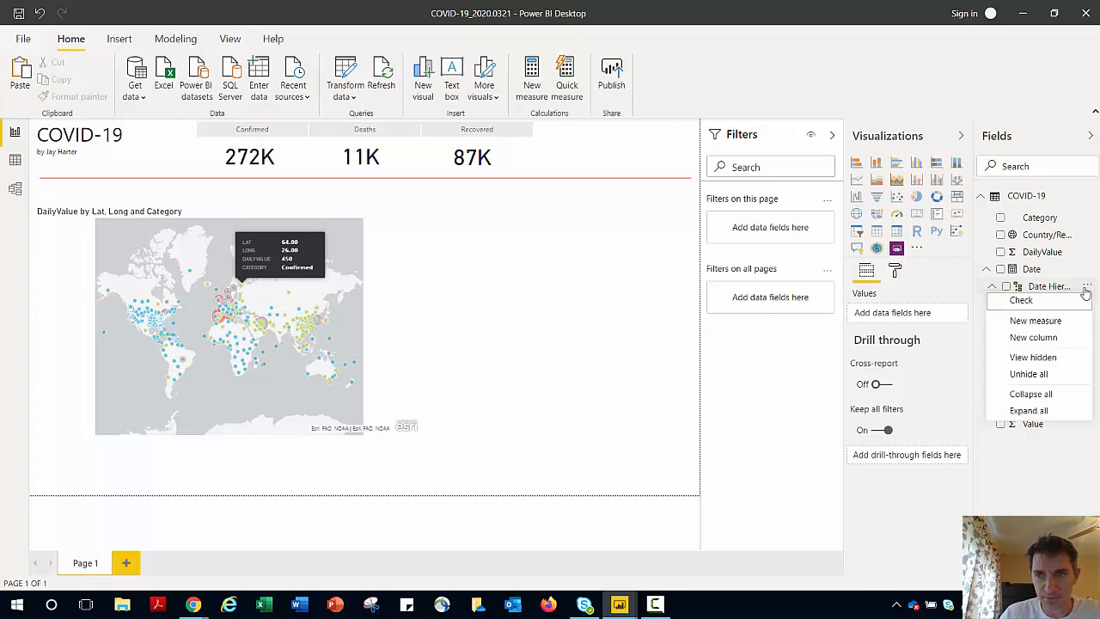
left_click(1056, 323)
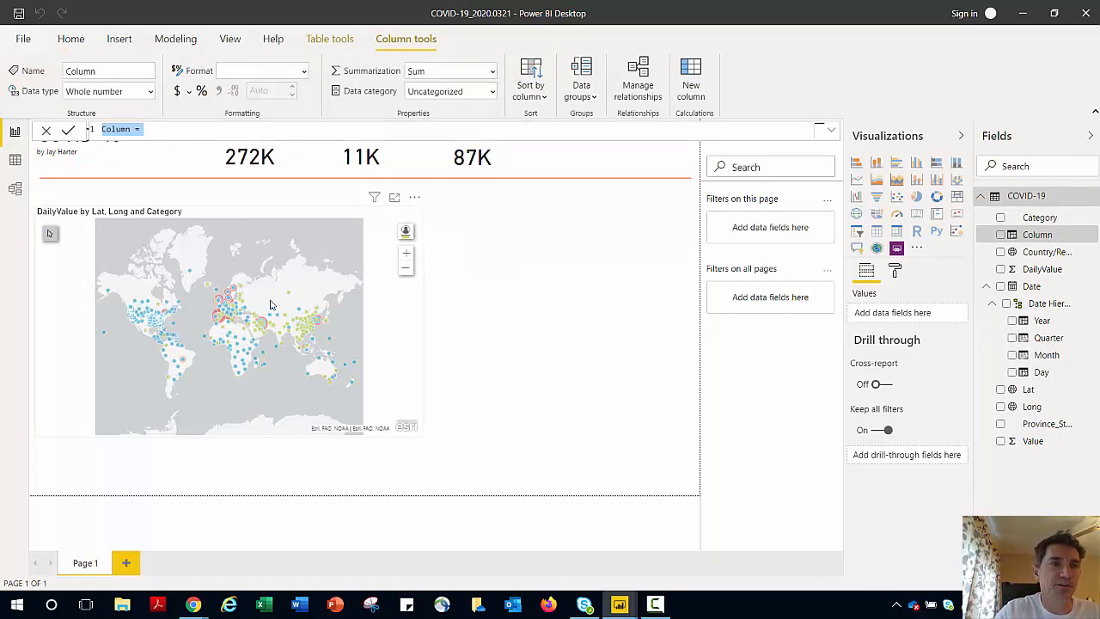
type("Y")
type("ont")
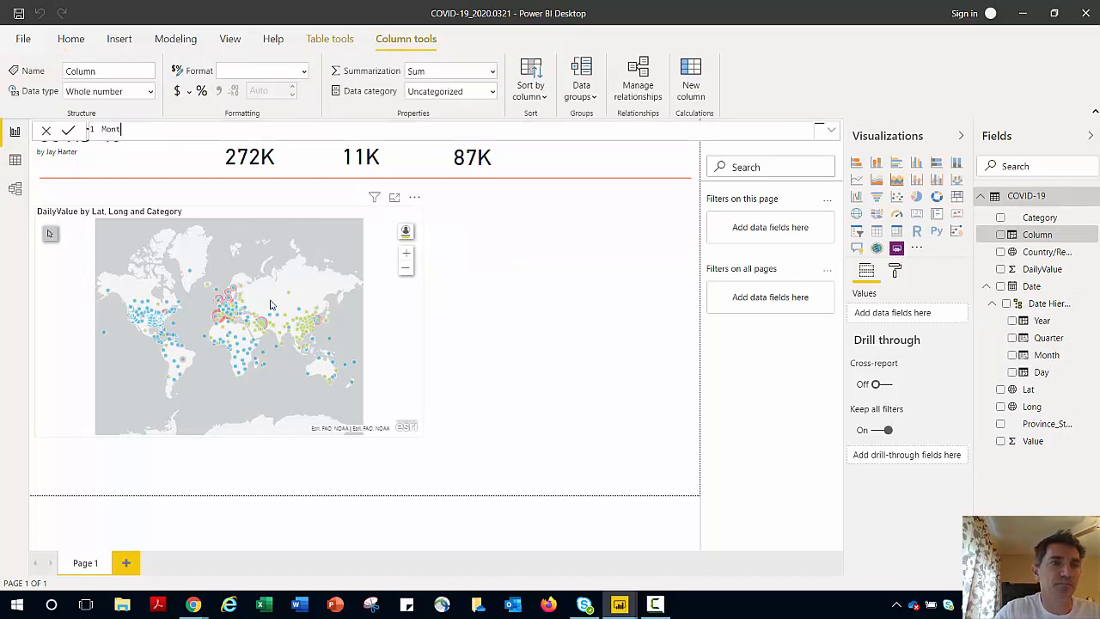
type("h-Year")
Start the new column's formula with month('COVID-19'[Date]) joined to a "-" separator
type("month")
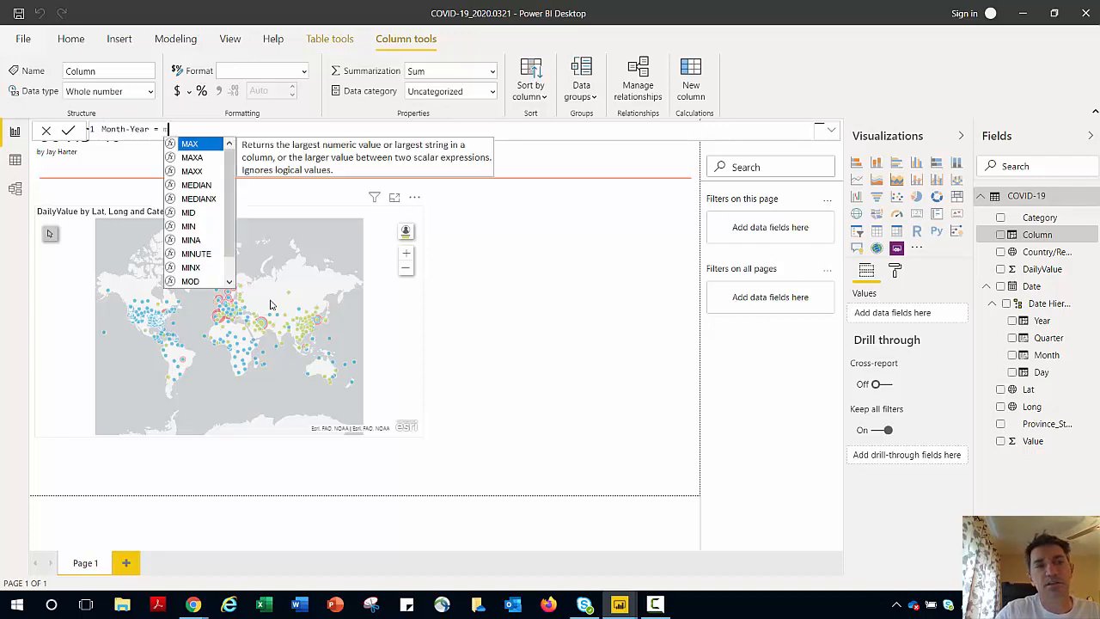
type("(")
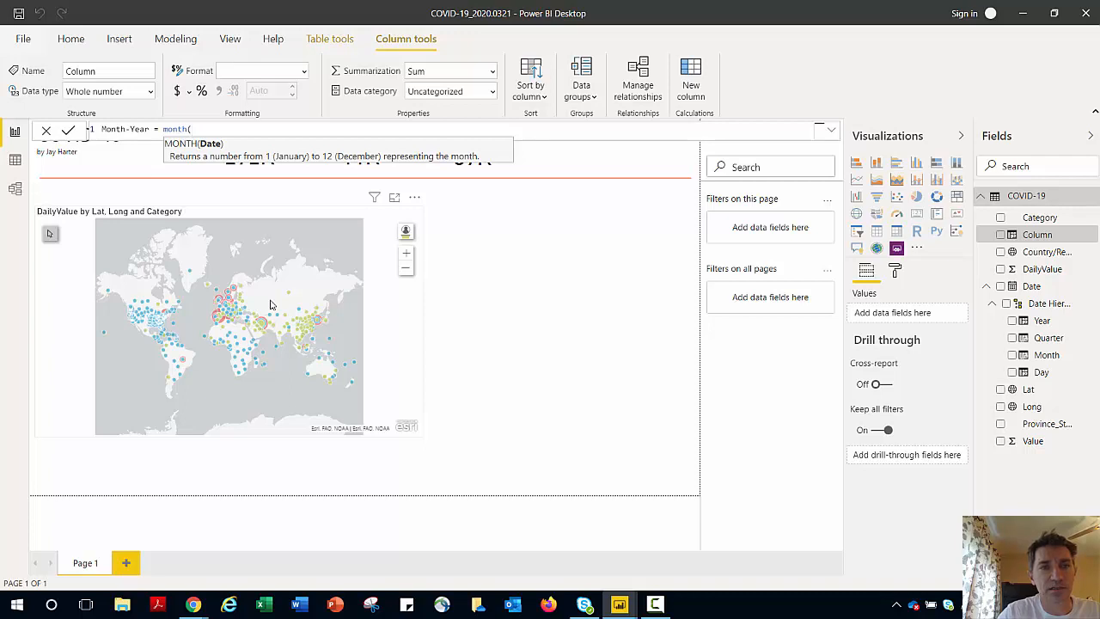
type("ovi")
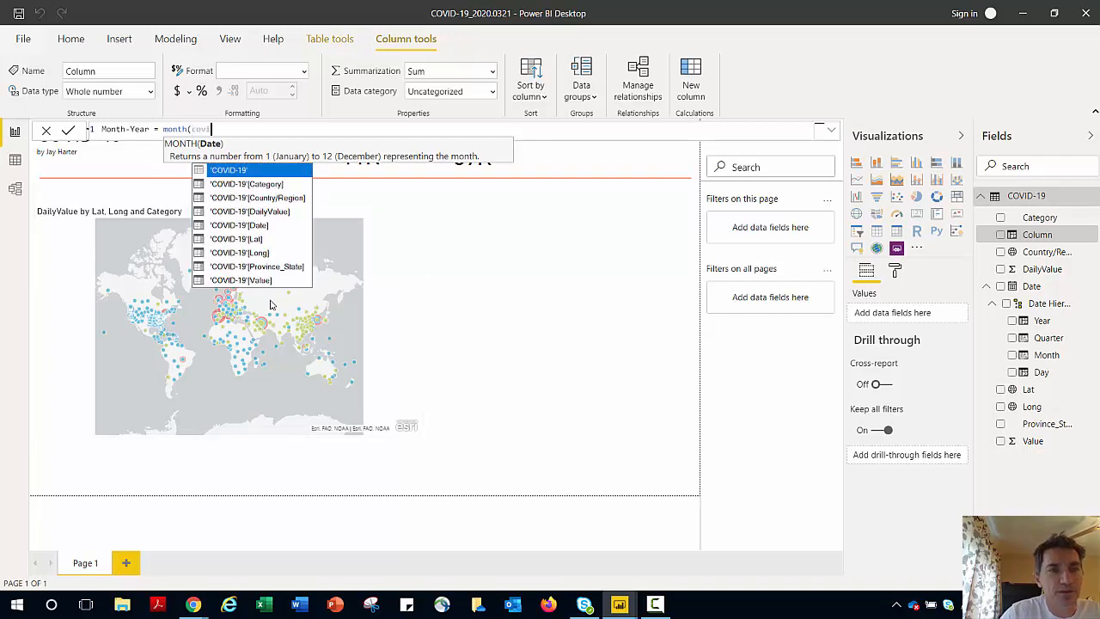
key("Down")
key("Down")
key("Down")
key("Down")
key("Tab")
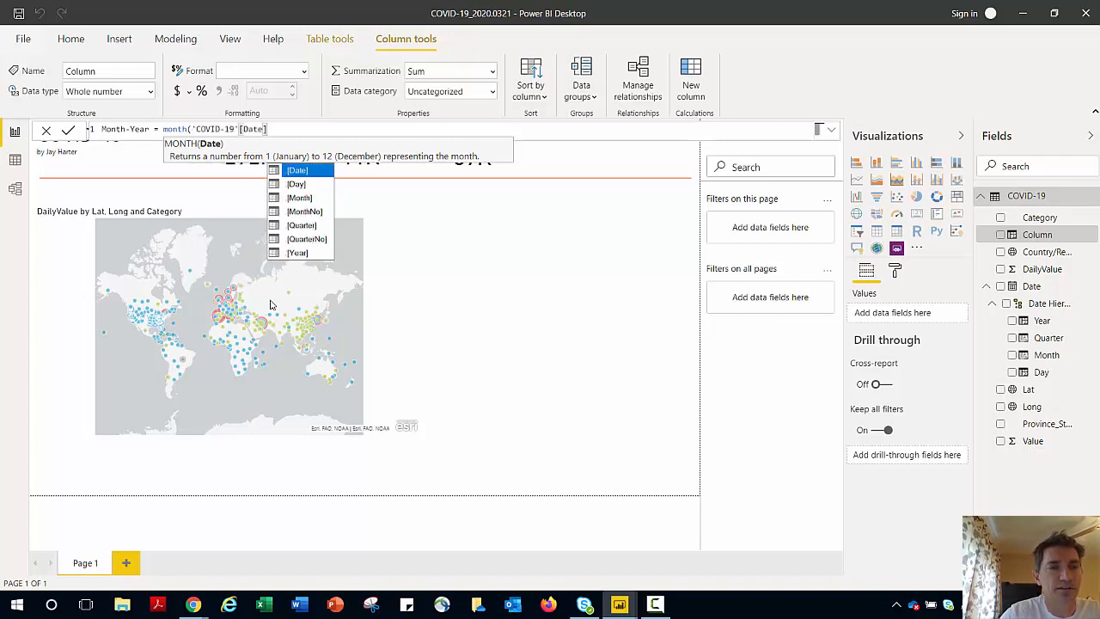
type(")")
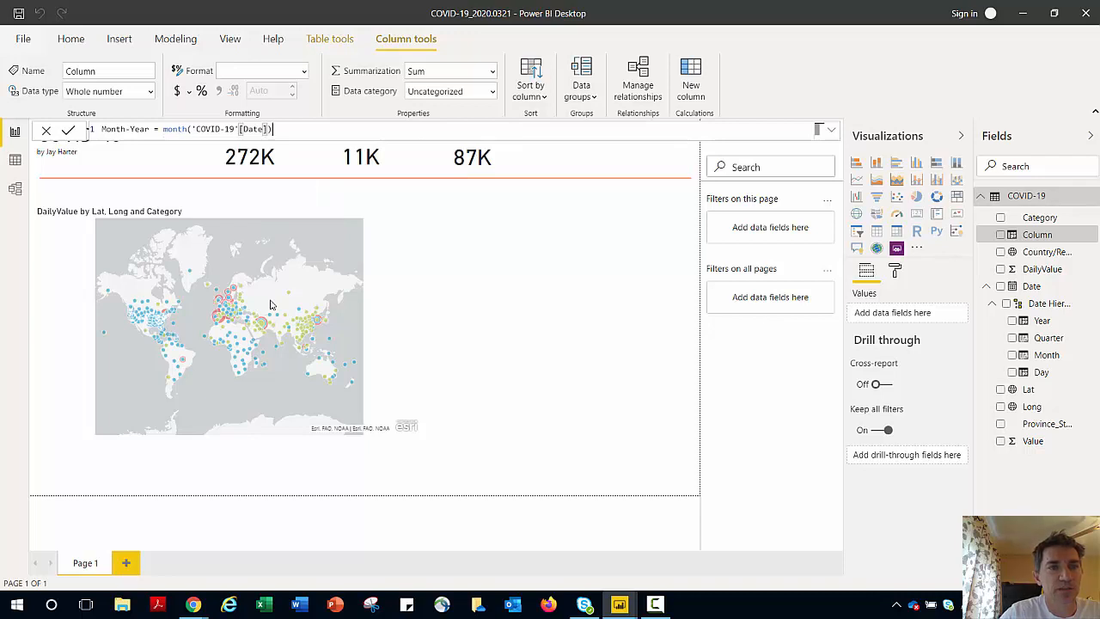
type("&")
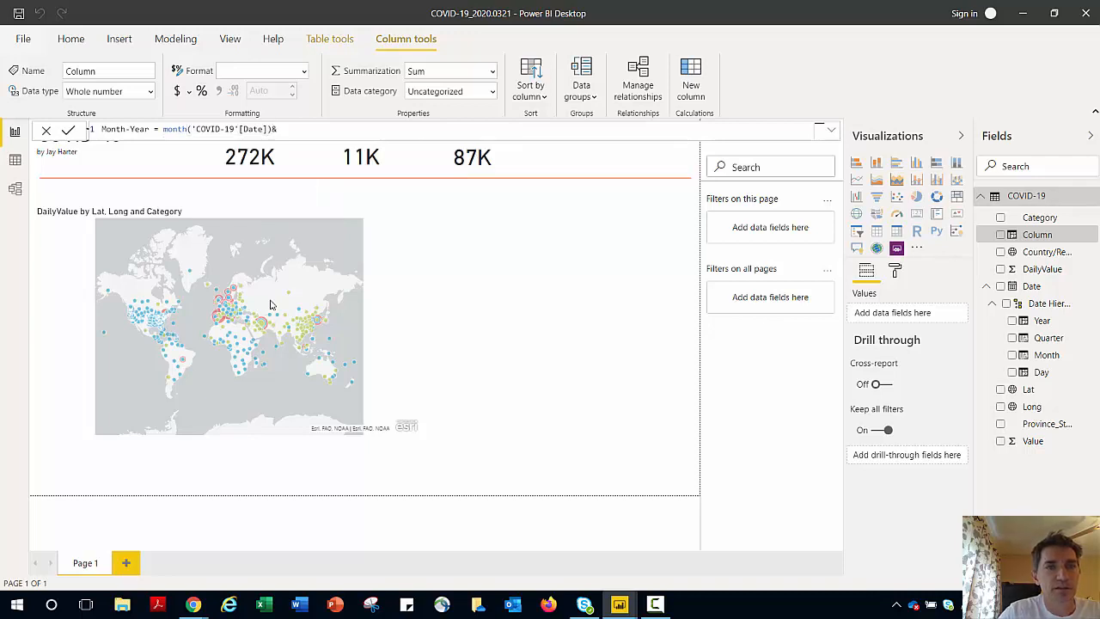
type("\"-\"&")
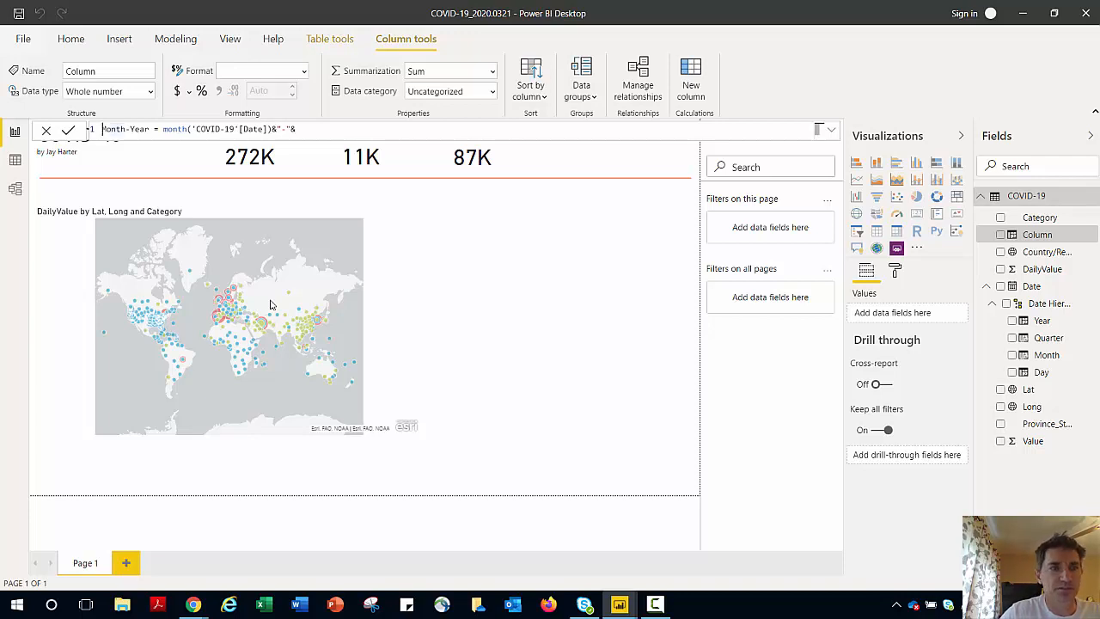
Change the new column's name in the formula to Year-Month
type("Year-Month")
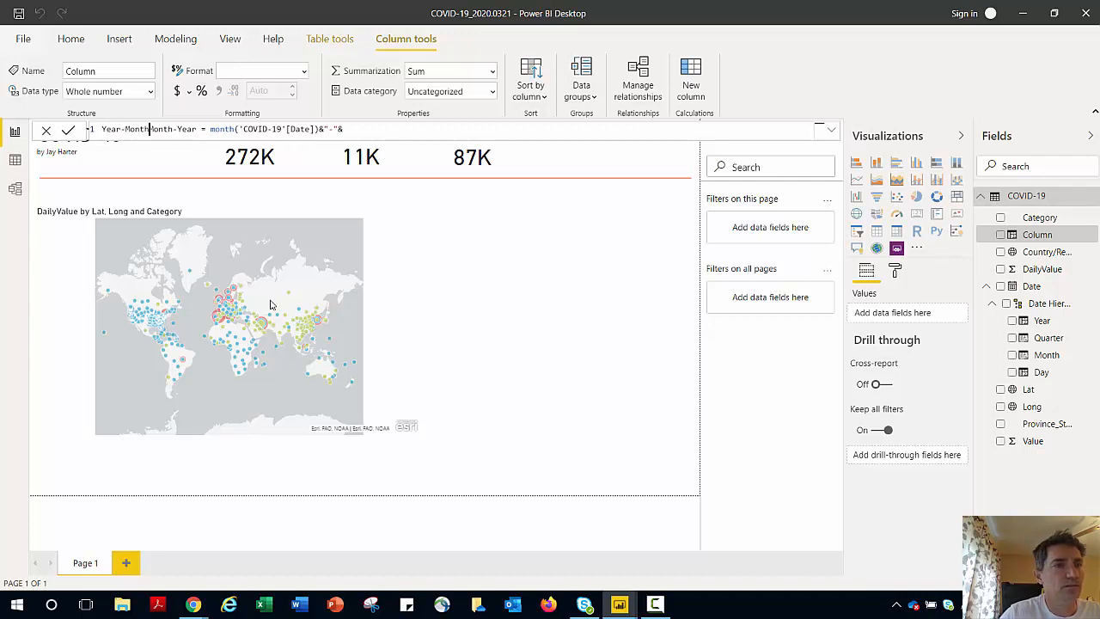
key("Delete")
key("Delete")
key("Delete")
key("Delete")
key("Delete")
key("Delete")
key("Delete")
key("Delete")
key("Delete")
key("Delete")
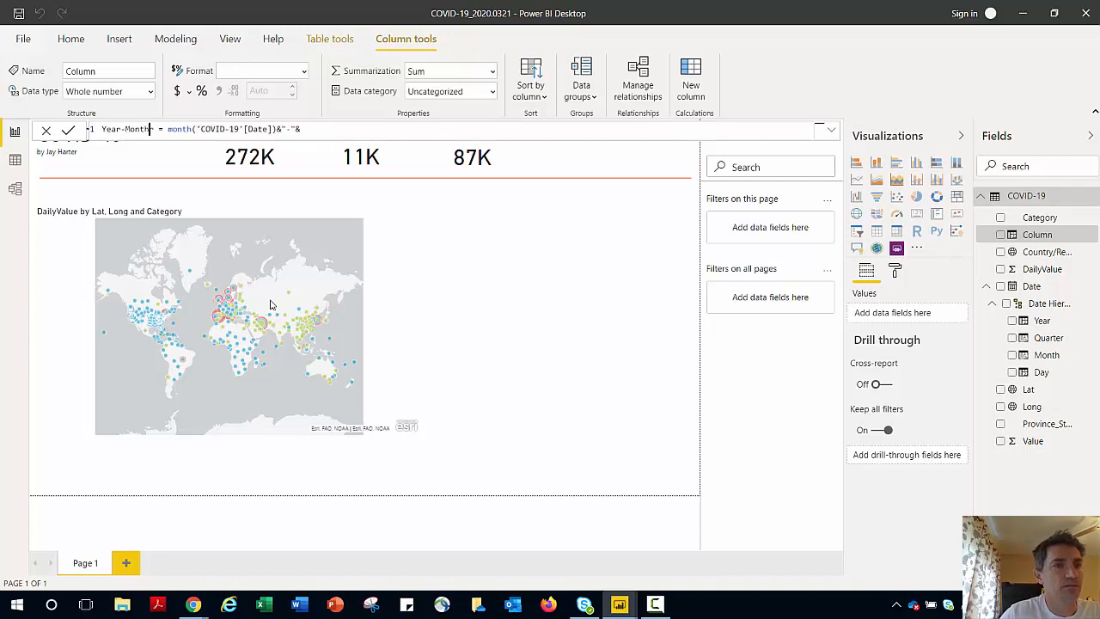
key("Delete")
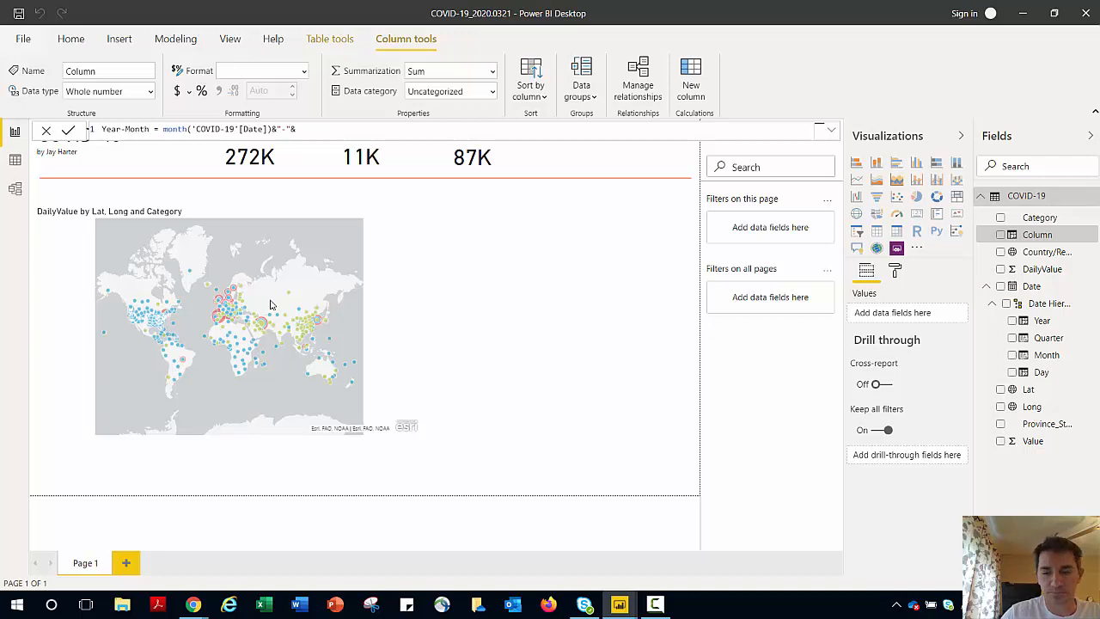
Replace the month function at the start of the Year-Month formula with year
key("shift+Right")
key("shift+Right")
key("shift+Right")
key("shift+Right")
key("shift+Right")
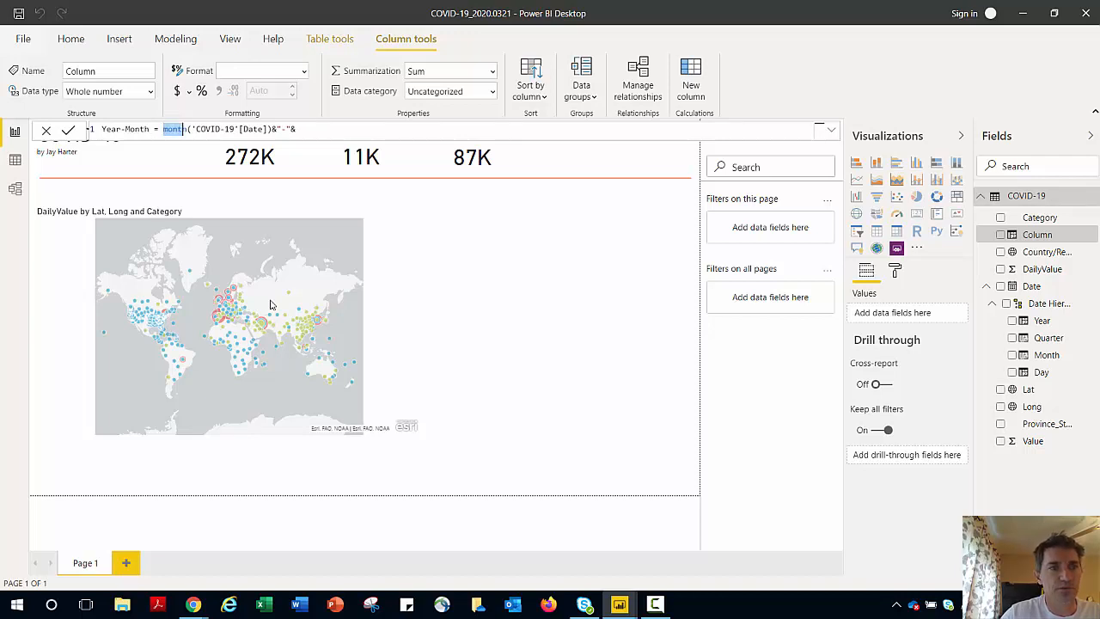
type("year")
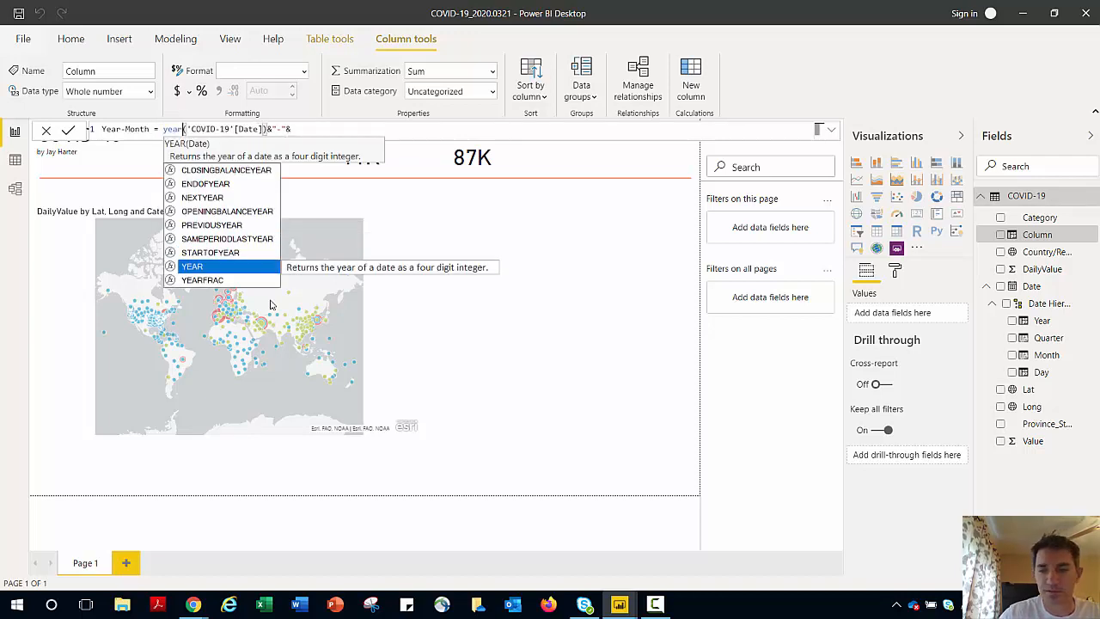
Append month('COVID-19'[Date]) after the "-" separator and commit the Year-Month column
key("End")
type("month(")
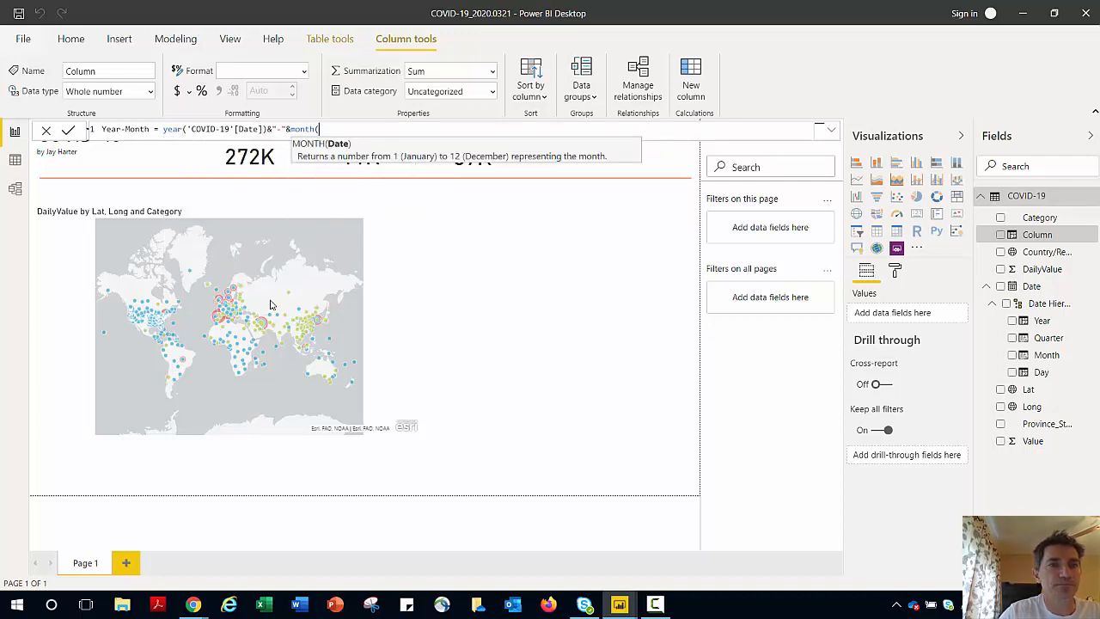
type("'")
key("Down")
key("Down")
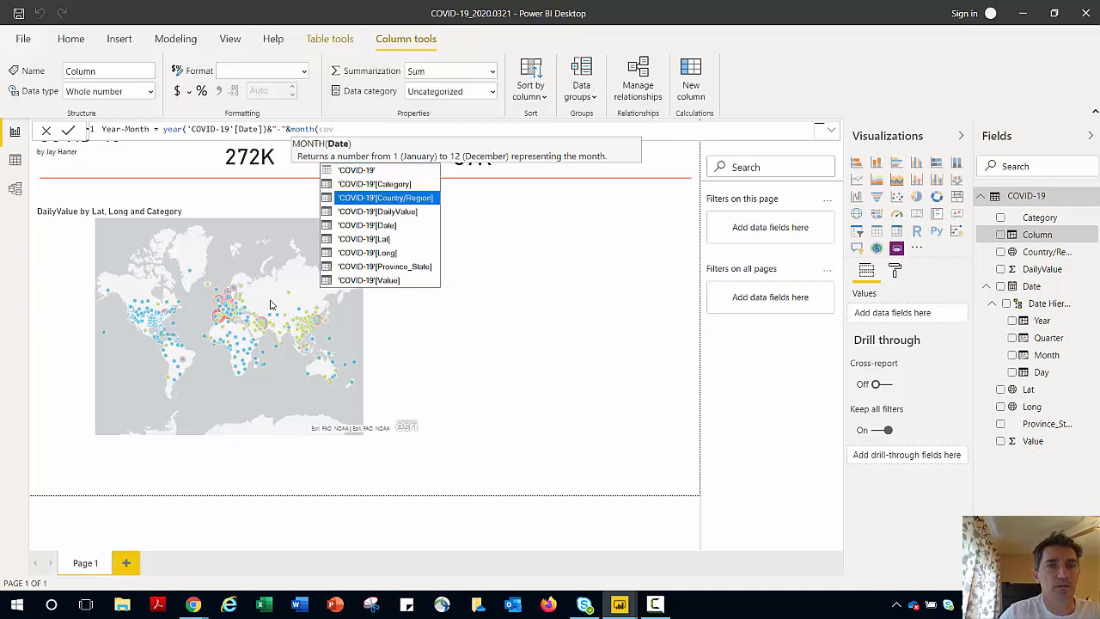
key("Down")
key("Down")
key("Tab")
type(")")
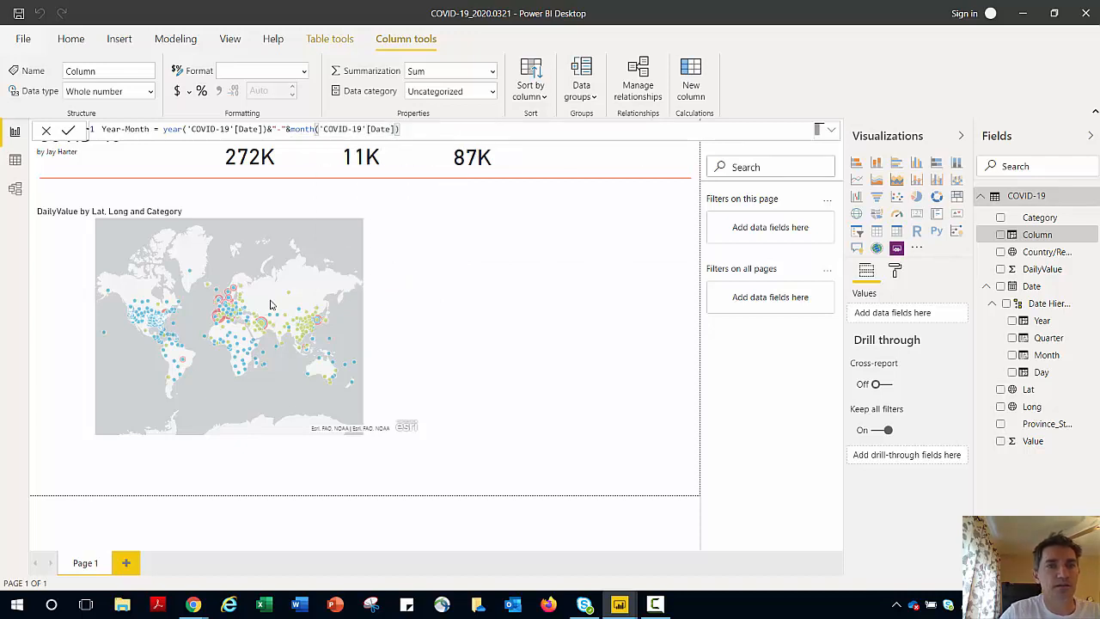
key("Return")
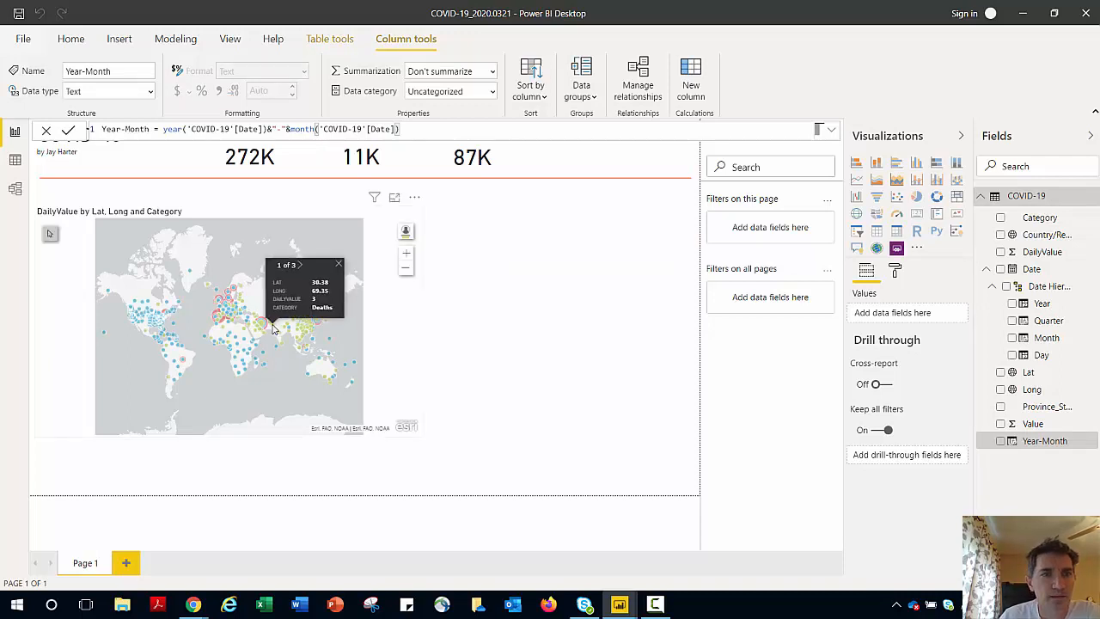
Duplicate the Category slicer into the empty area beside the map and replace the copy's field with Year-Month
left_click(585, 458)
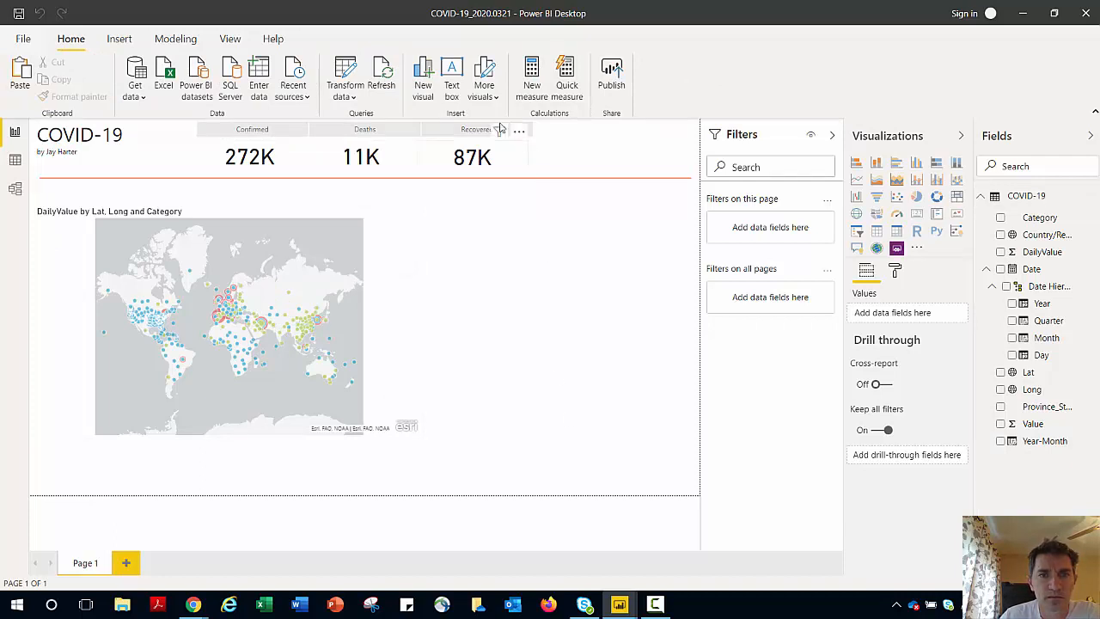
left_click(409, 134)
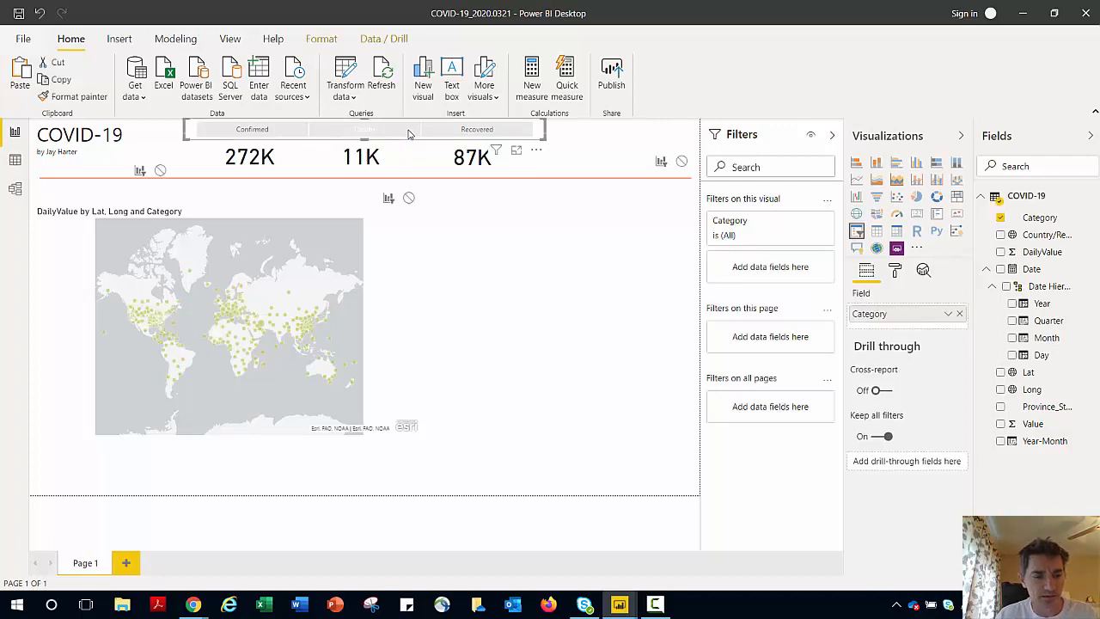
key("ctrl+v")
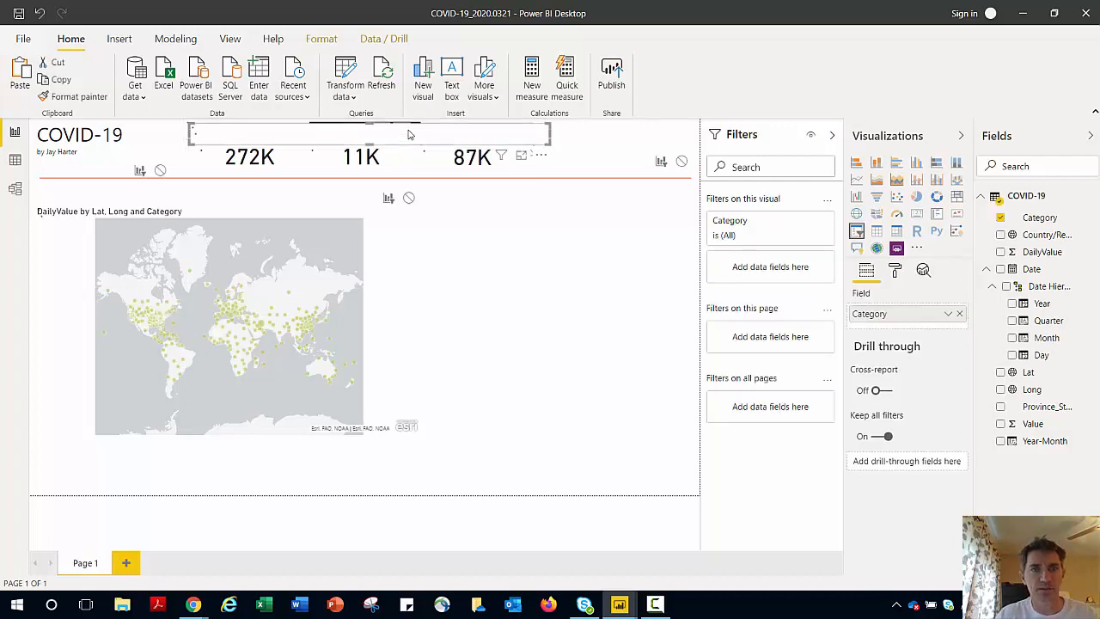
left_click_drag(428, 142, 612, 316)
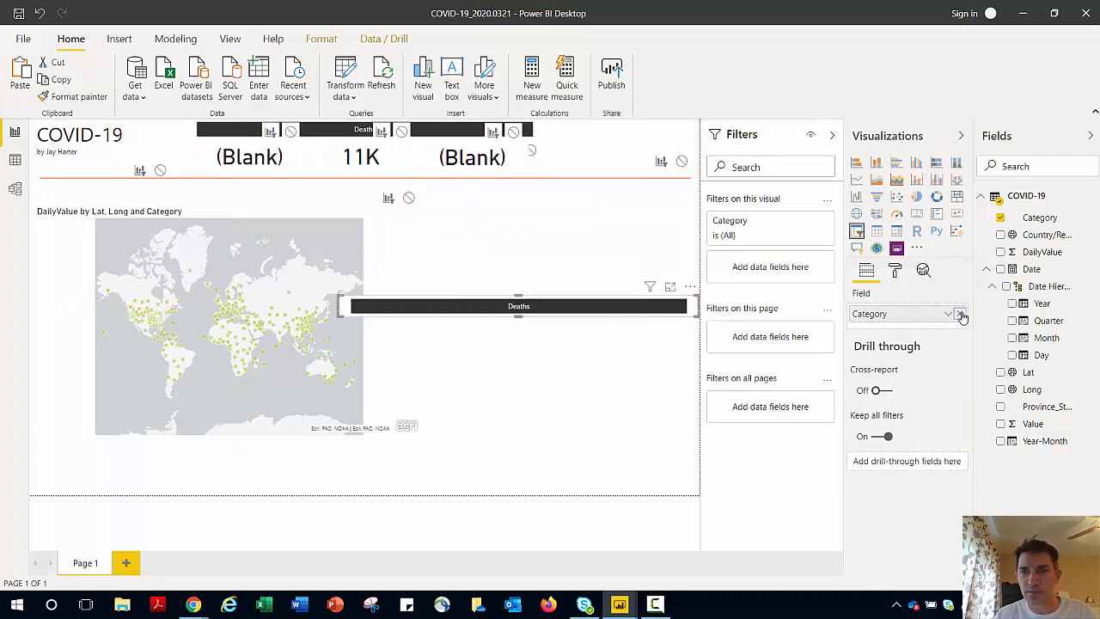
left_click(957, 315)
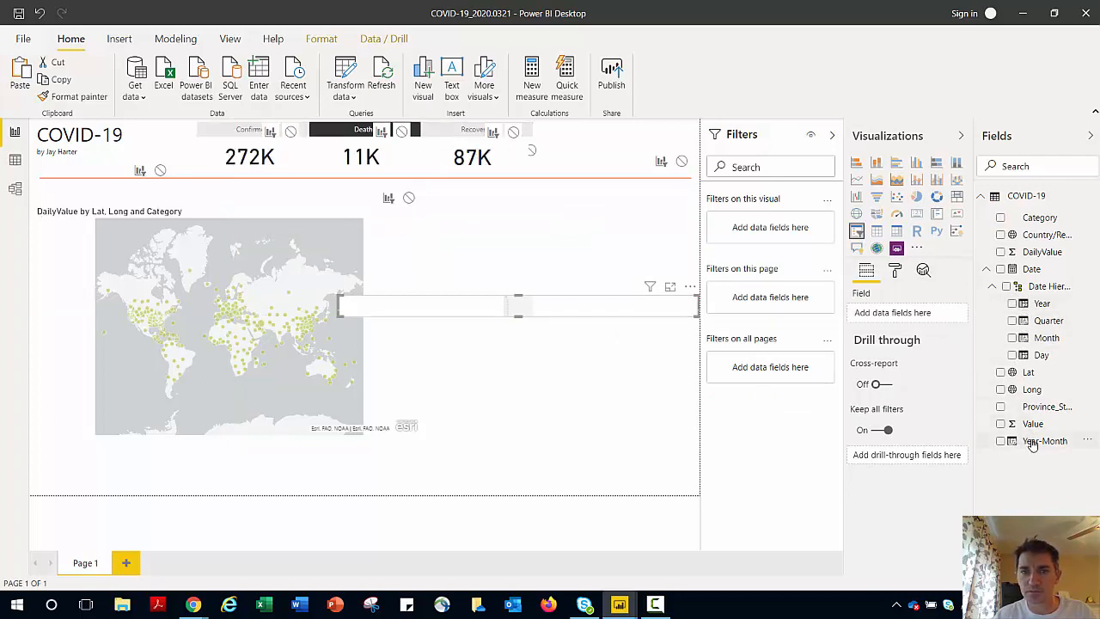
left_click_drag(1032, 442, 518, 326)
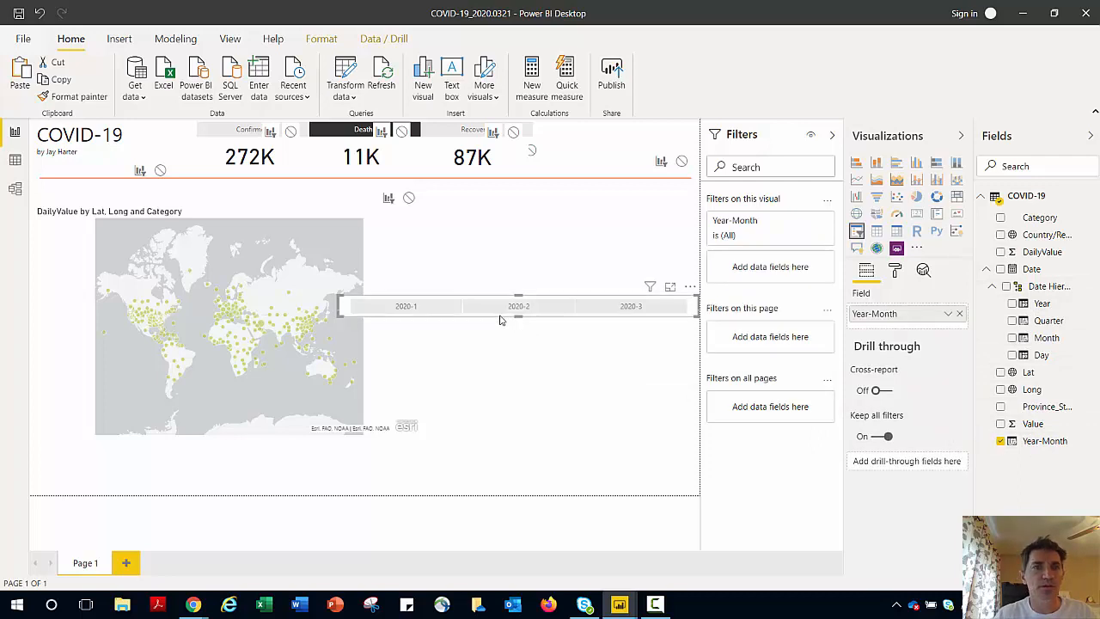
Clear the Deaths selection in the Category slicer and turn off interaction editing
left_click(364, 128)
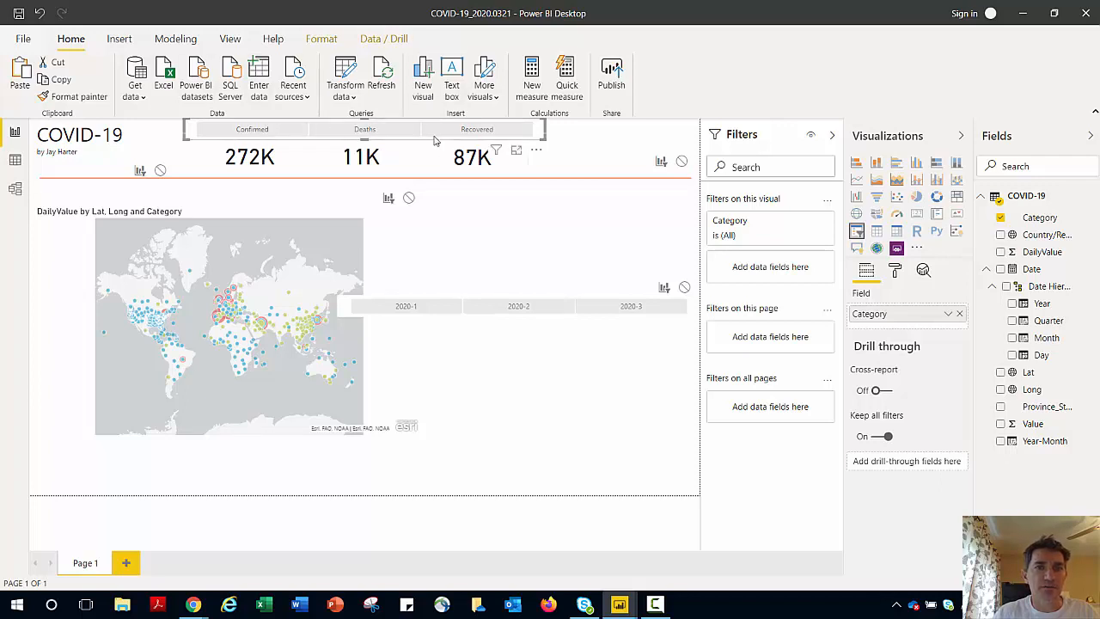
left_click(322, 38)
left_click(30, 77)
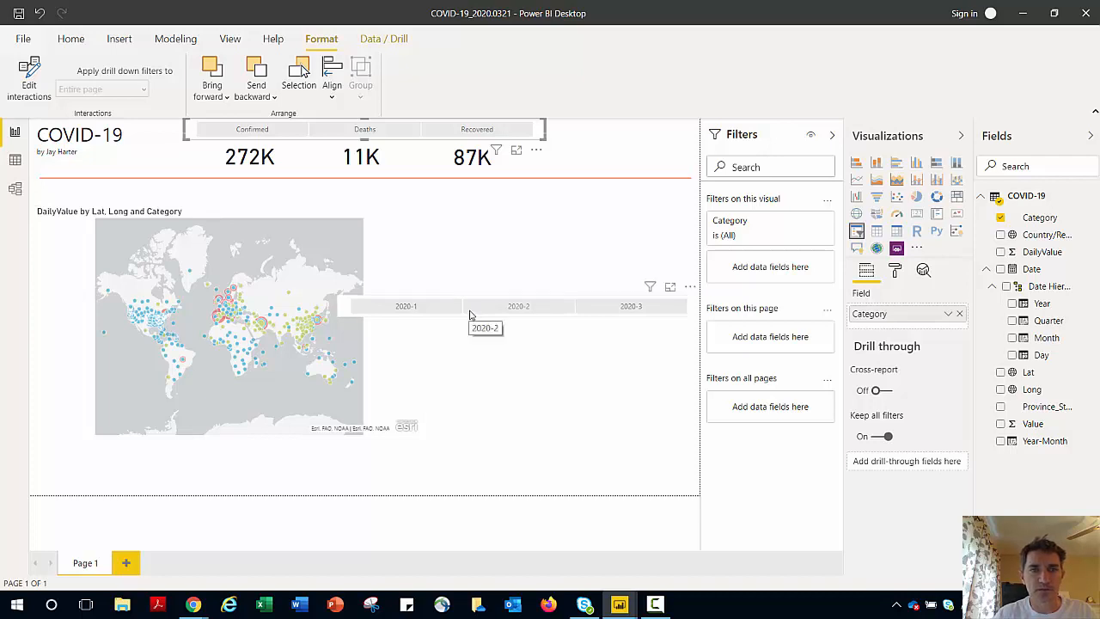
Move the Year-Month slicer just below the red header line and narrow it to start at the end of the Recovered card
left_click_drag(470, 314, 479, 203)
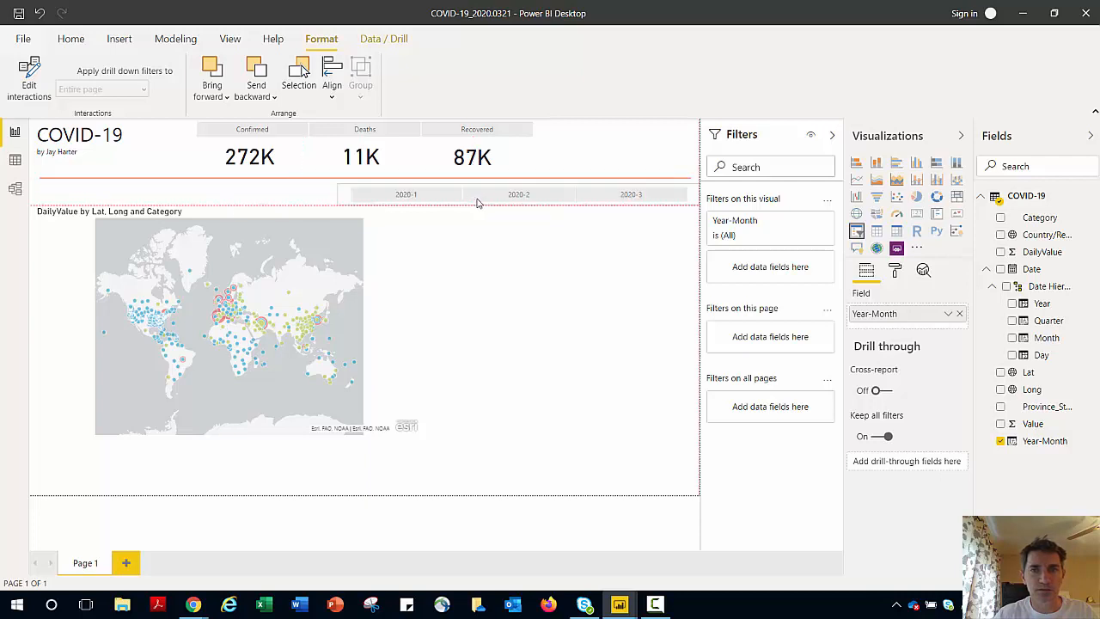
left_click_drag(338, 194, 531, 209)
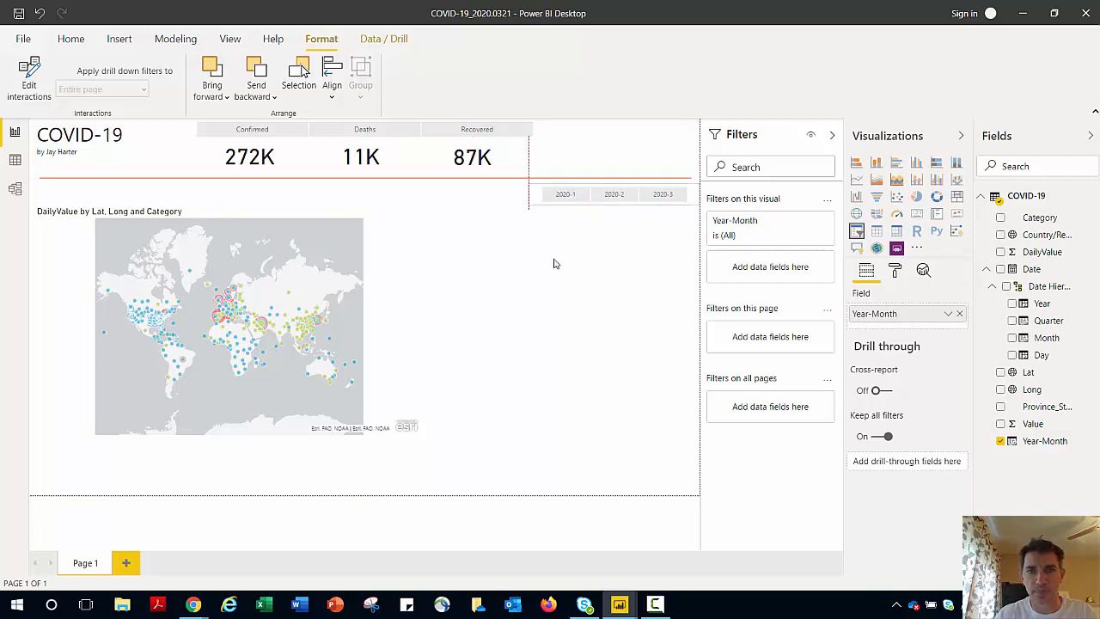
left_click(578, 302)
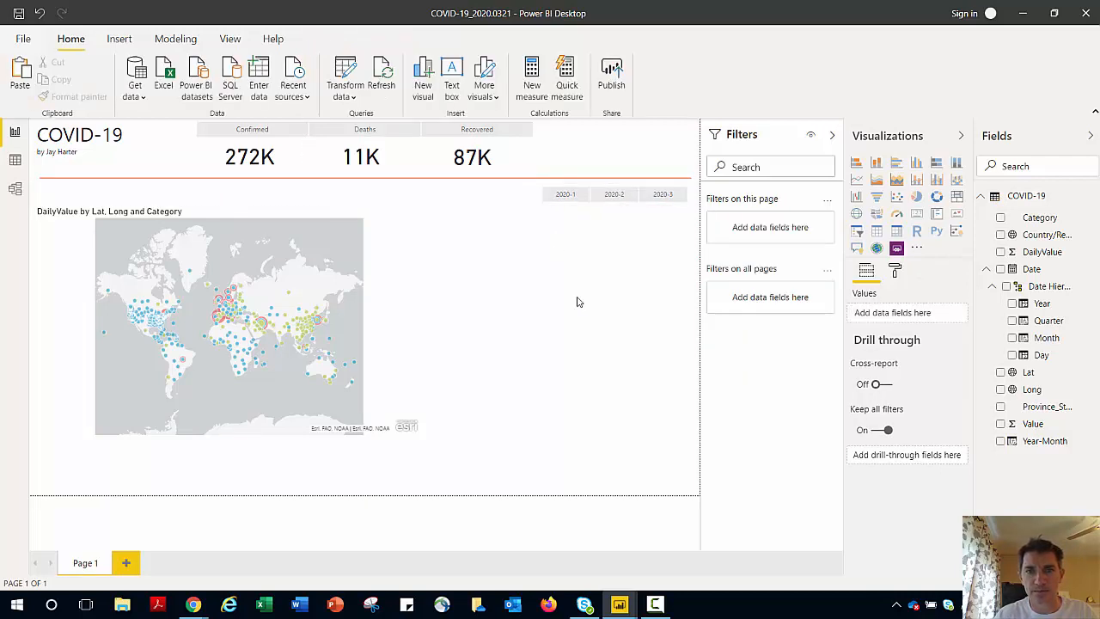
Test the Year-Month slicer's effect on the map and cards with 2020-3, and clear the selection
left_click(668, 201)
left_click(666, 197)
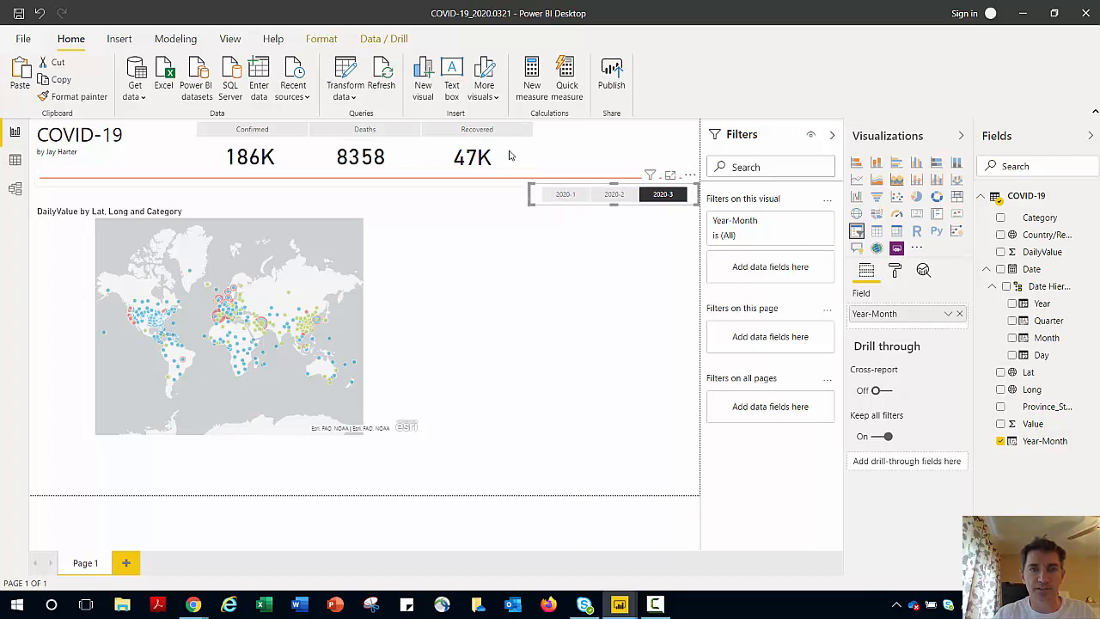
left_click(187, 136)
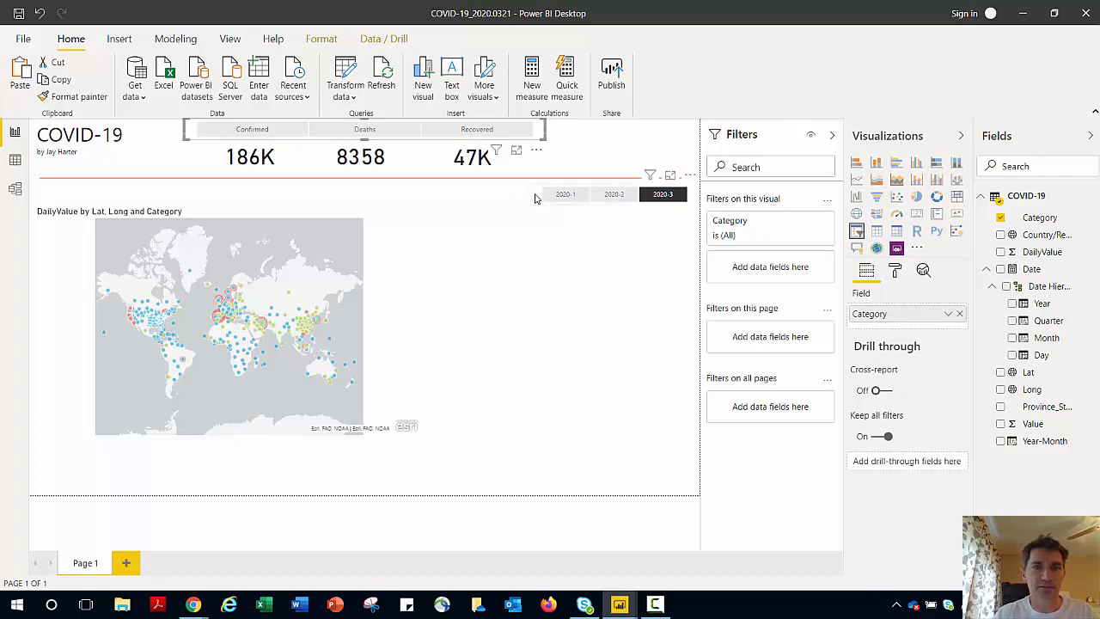
left_click(538, 198)
left_click(663, 198)
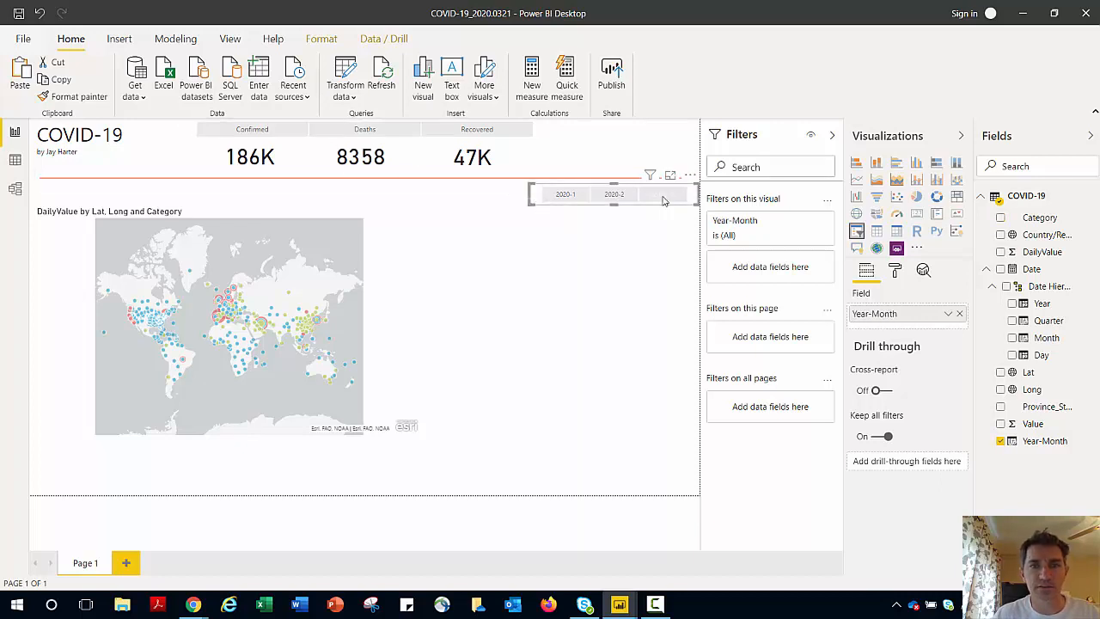
left_click(665, 201)
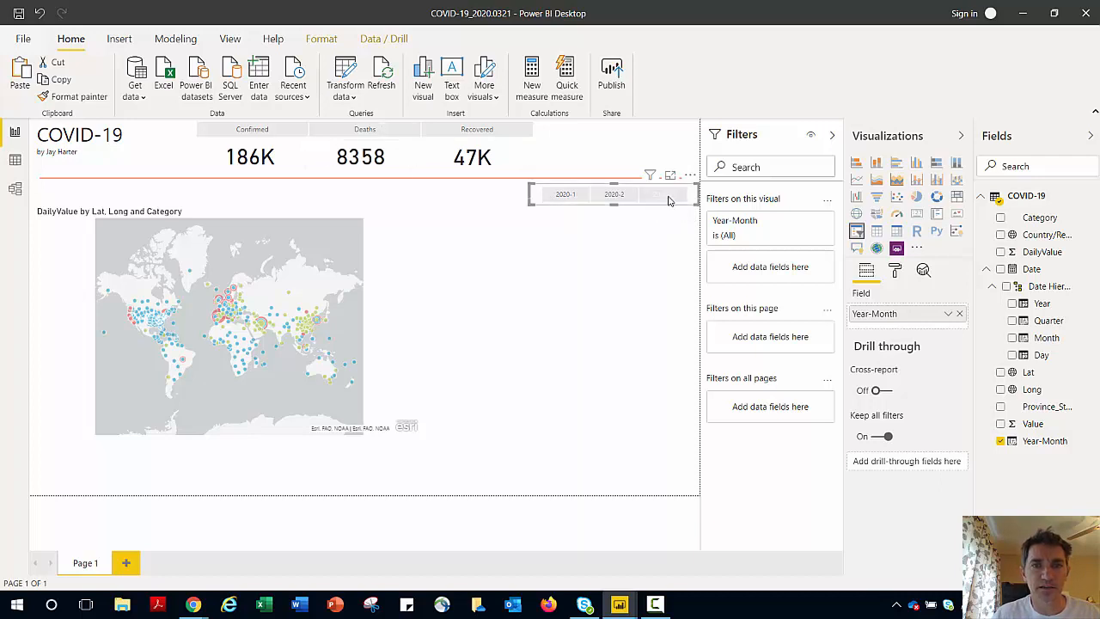
left_click(629, 355)
left_click(653, 197)
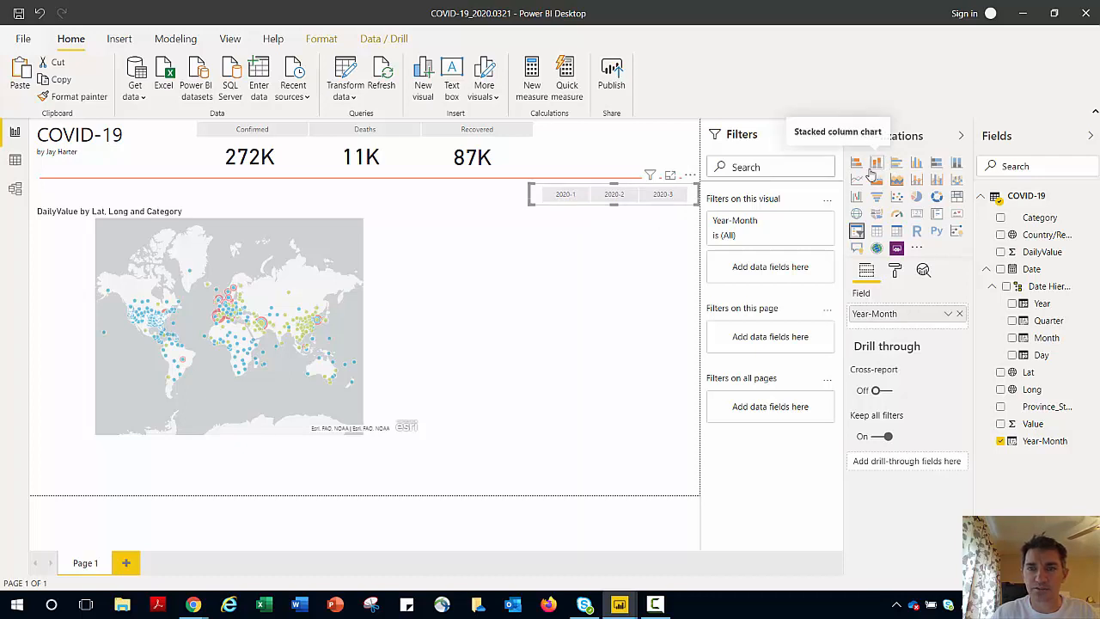
Add a stacked column chart in the empty area beside the map, with DailyValue as its value
left_click(539, 252)
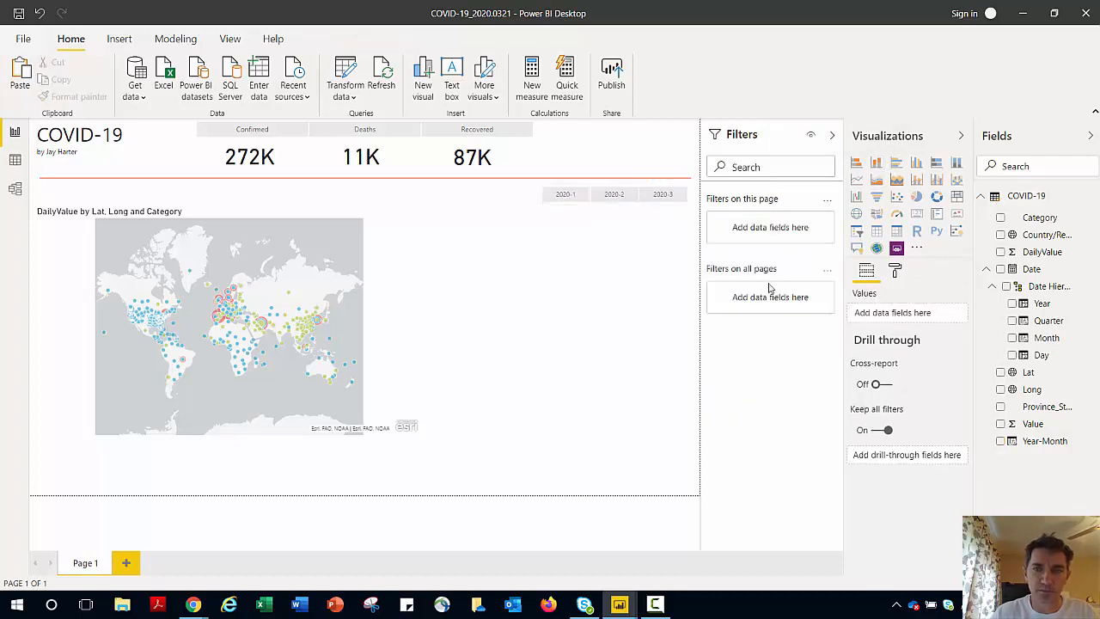
left_click(878, 162)
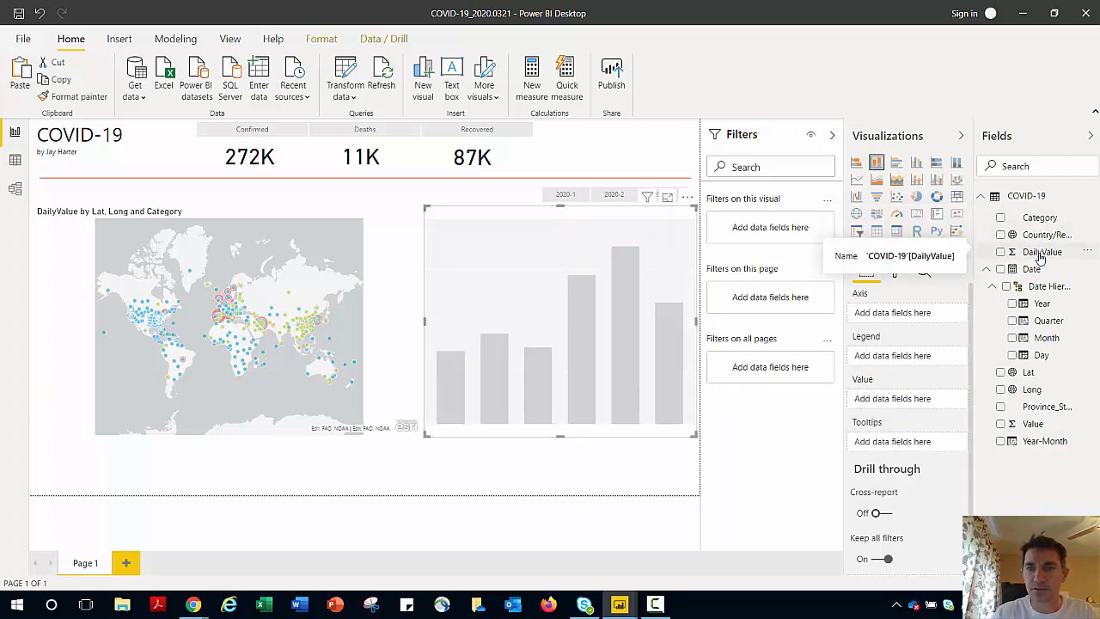
left_click_drag(1040, 256, 916, 408)
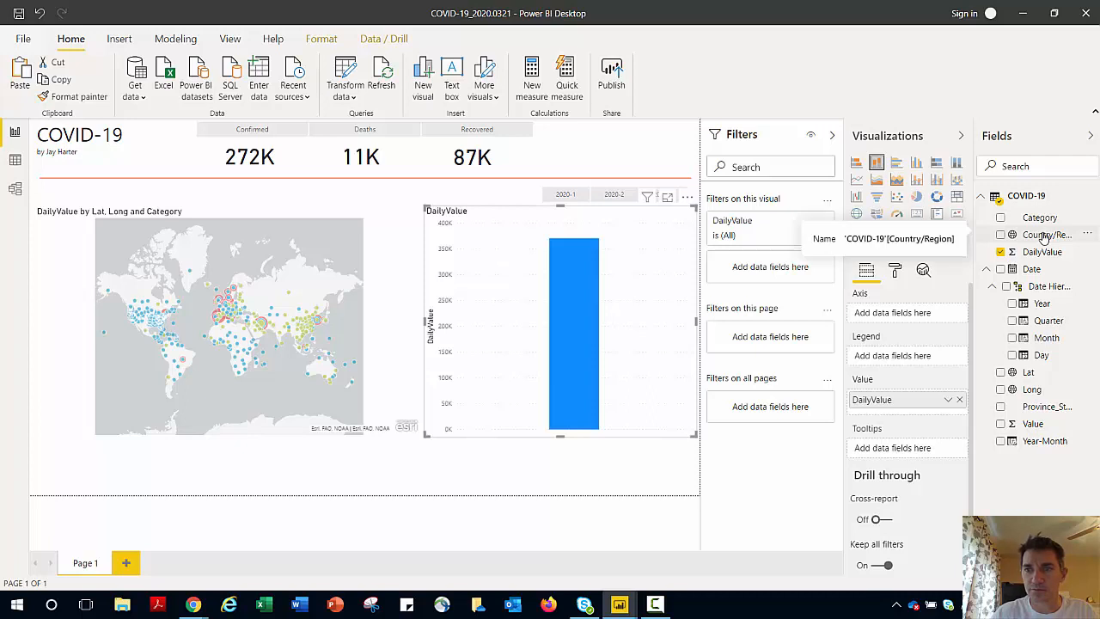
Put Country/Region on the stacked column chart's axis and filter it to the top 10 countries by DailyValue
left_click_drag(1046, 237, 918, 321)
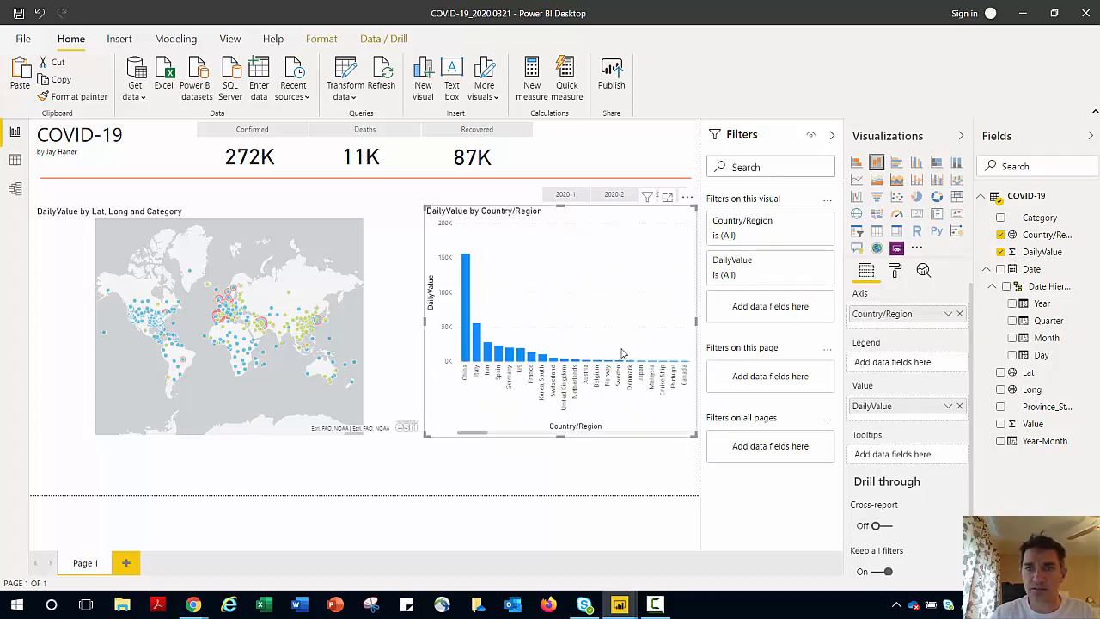
left_click(806, 222)
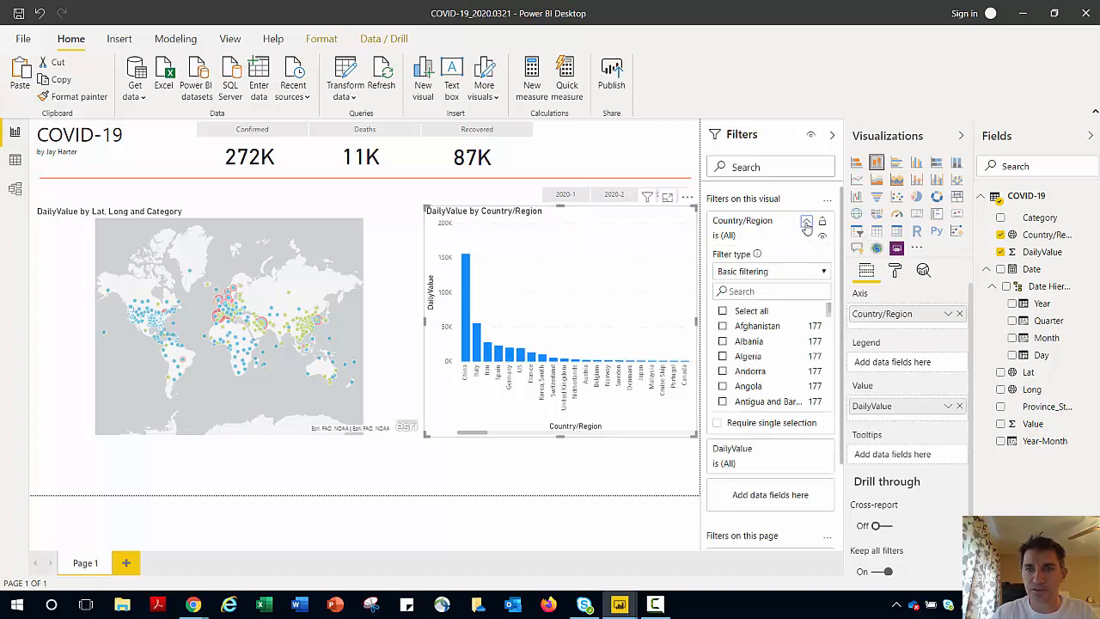
left_click(769, 271)
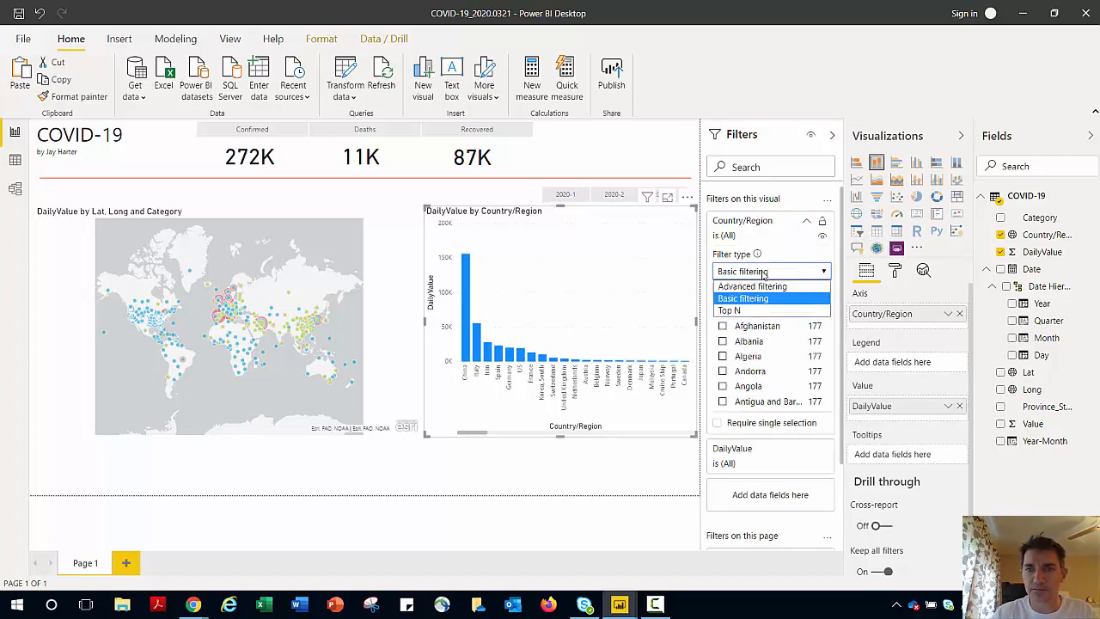
left_click(733, 311)
left_click(785, 308)
type("10")
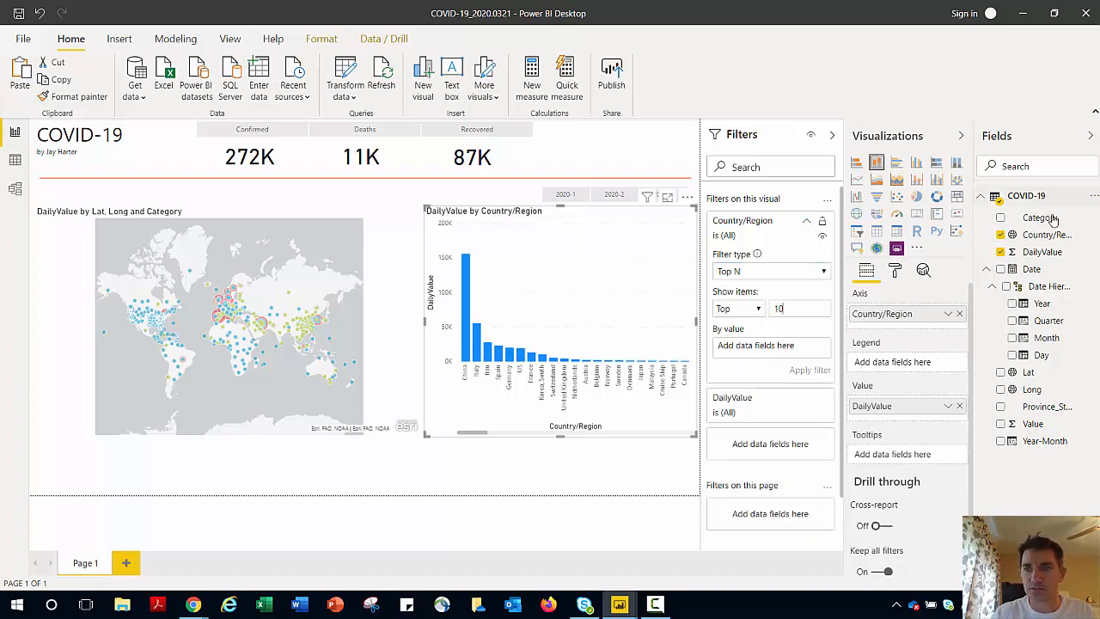
left_click_drag(1044, 252, 778, 354)
left_click(816, 367)
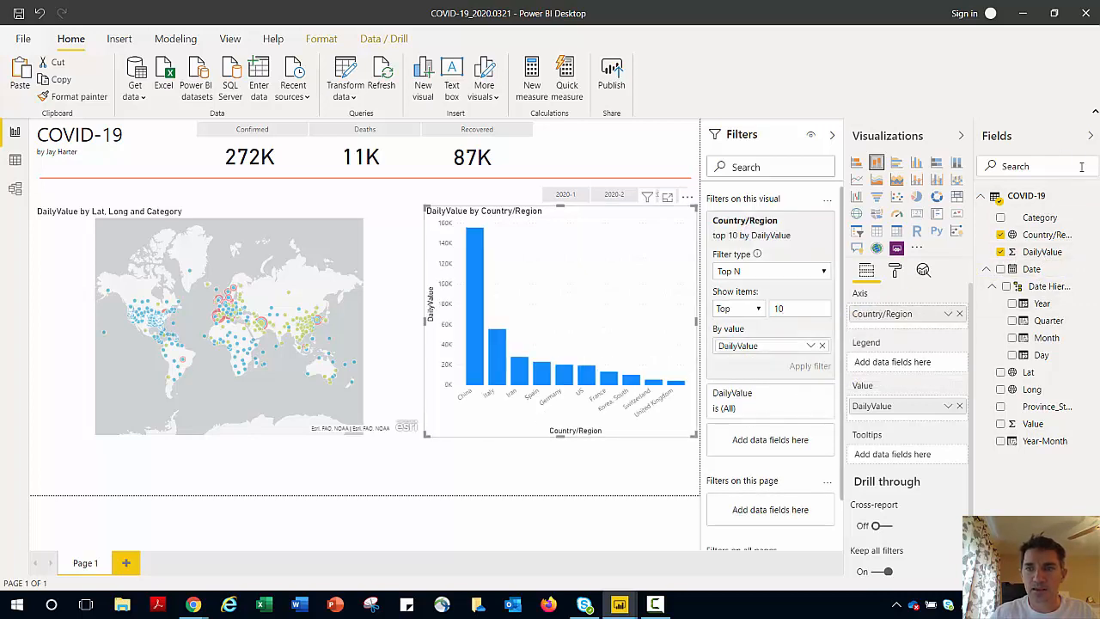
Use Category as the column chart's legend and shorten the chart to about half its height
left_click_drag(1046, 223, 922, 368)
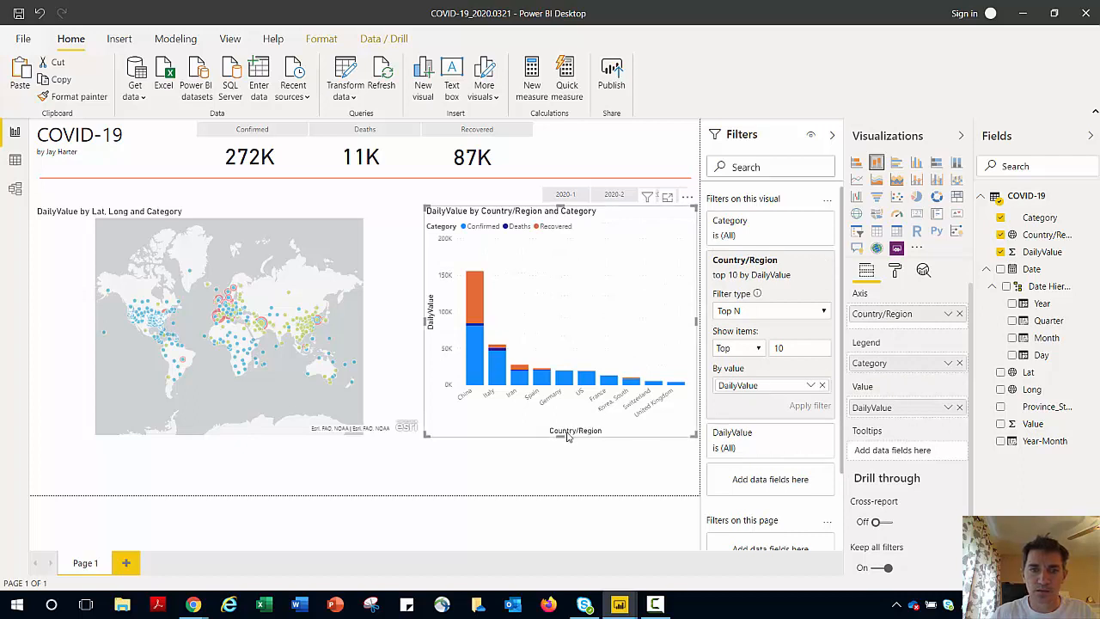
left_click_drag(562, 435, 566, 332)
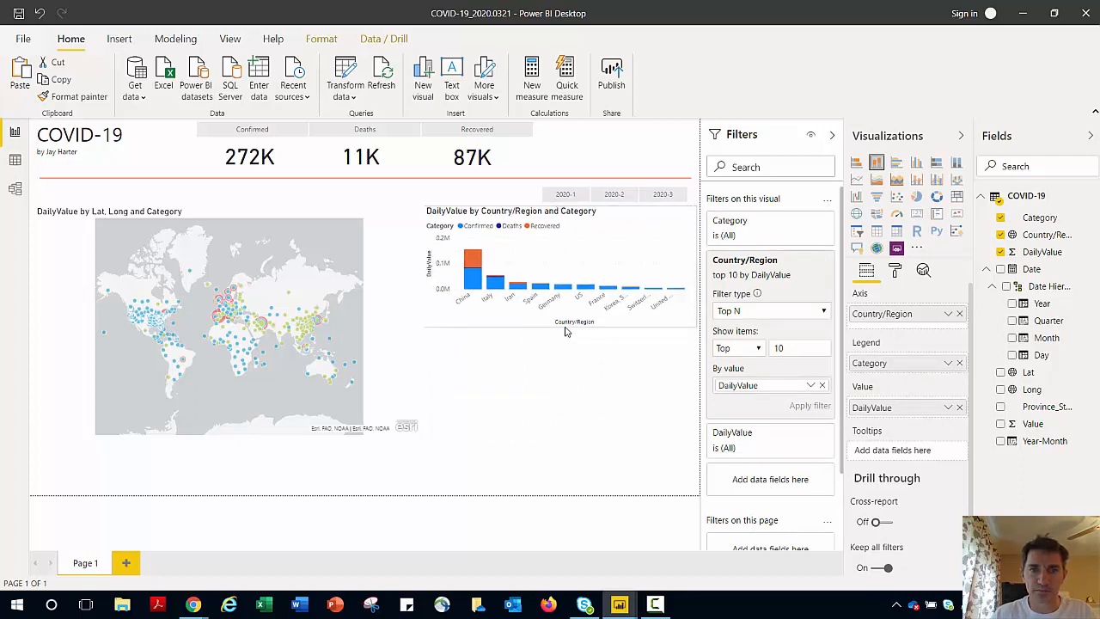
left_click_drag(565, 329, 568, 311)
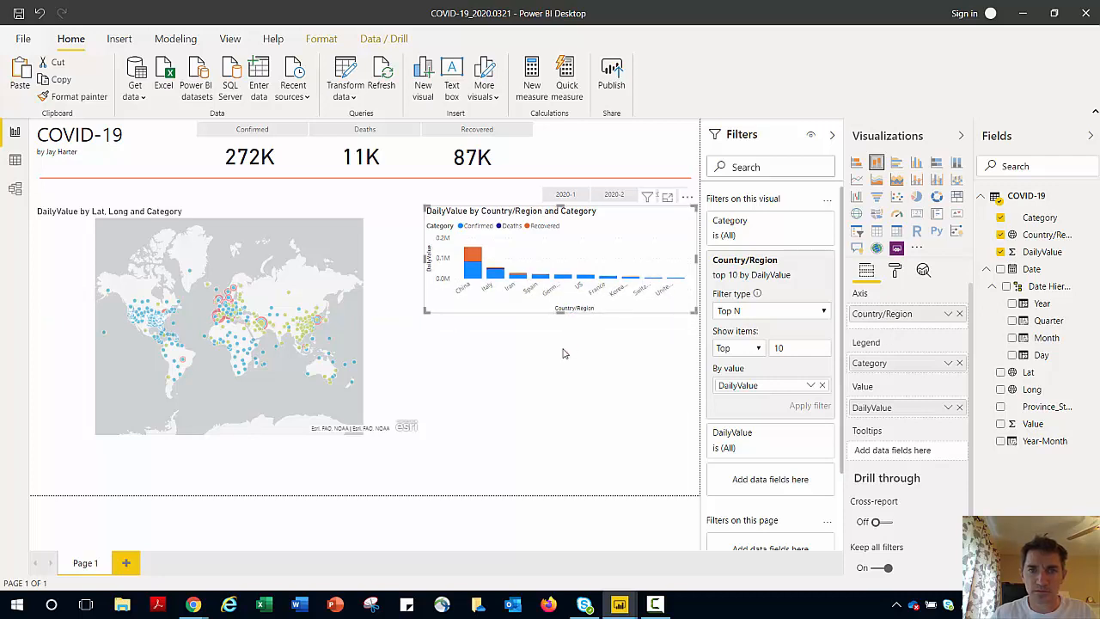
left_click(564, 352)
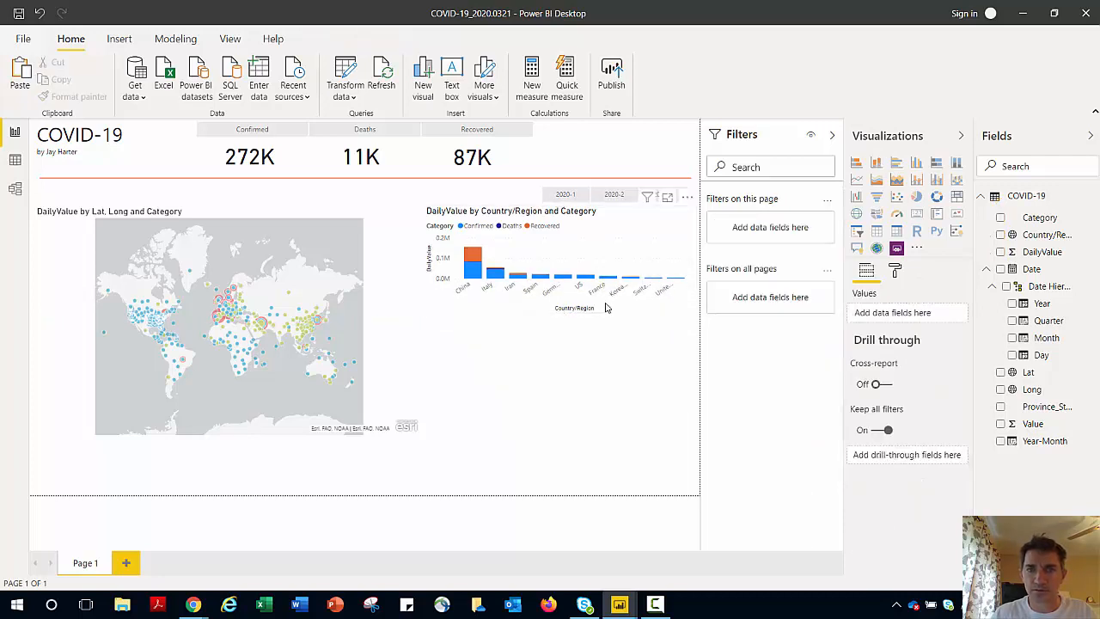
Duplicate the DailyValue by Country/Region chart and place the copy directly below the original
left_click(640, 217)
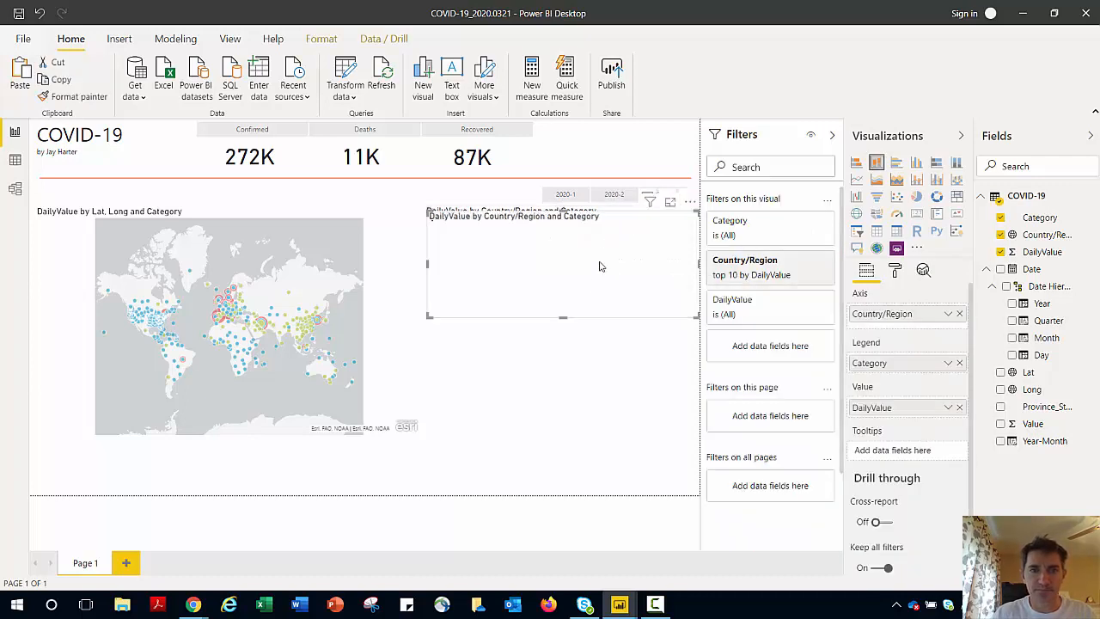
key("ctrl+c")
key("ctrl+v")
left_click_drag(602, 271, 623, 329)
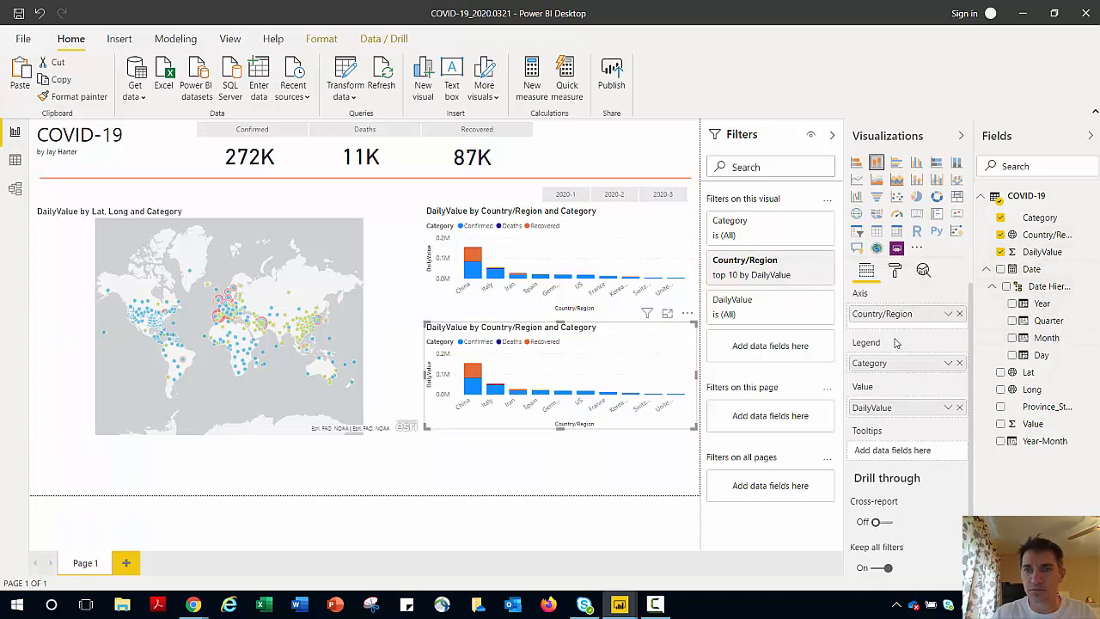
Replace the copied chart's axis with Date as plain dates instead of the hierarchy, and remove its Country/Region top 10 filter
left_click(960, 314)
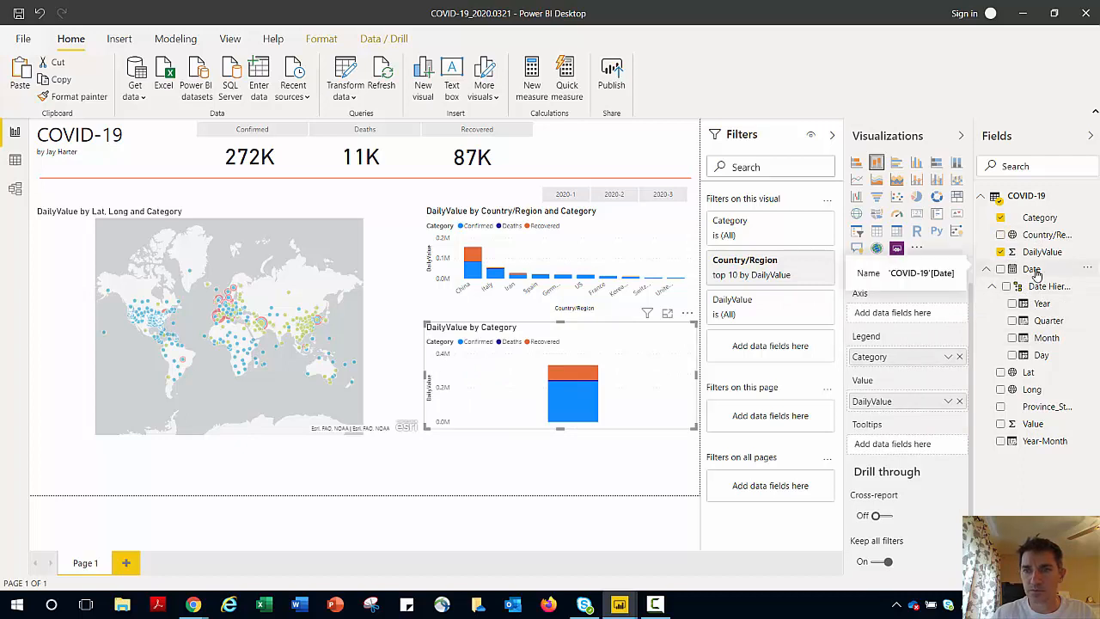
left_click_drag(1037, 273, 907, 322)
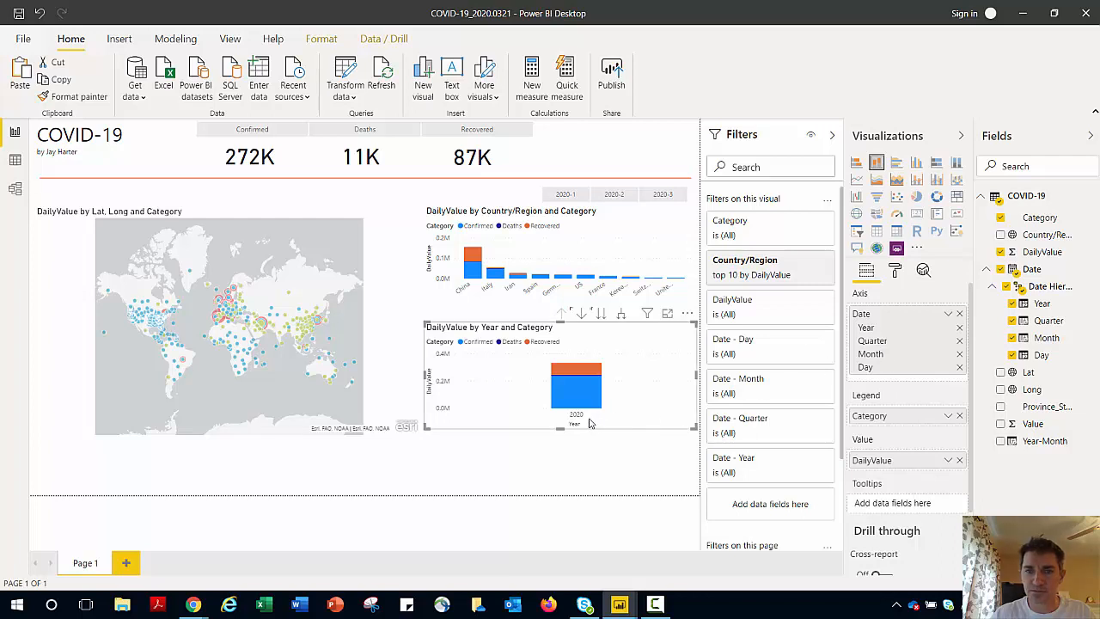
left_click(947, 316)
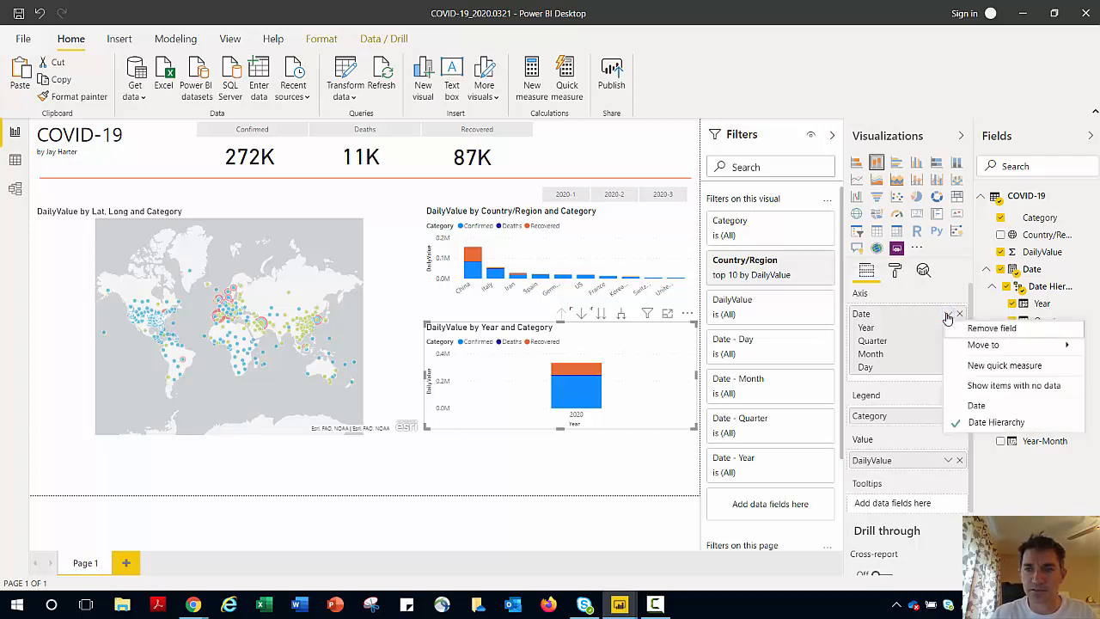
left_click(975, 407)
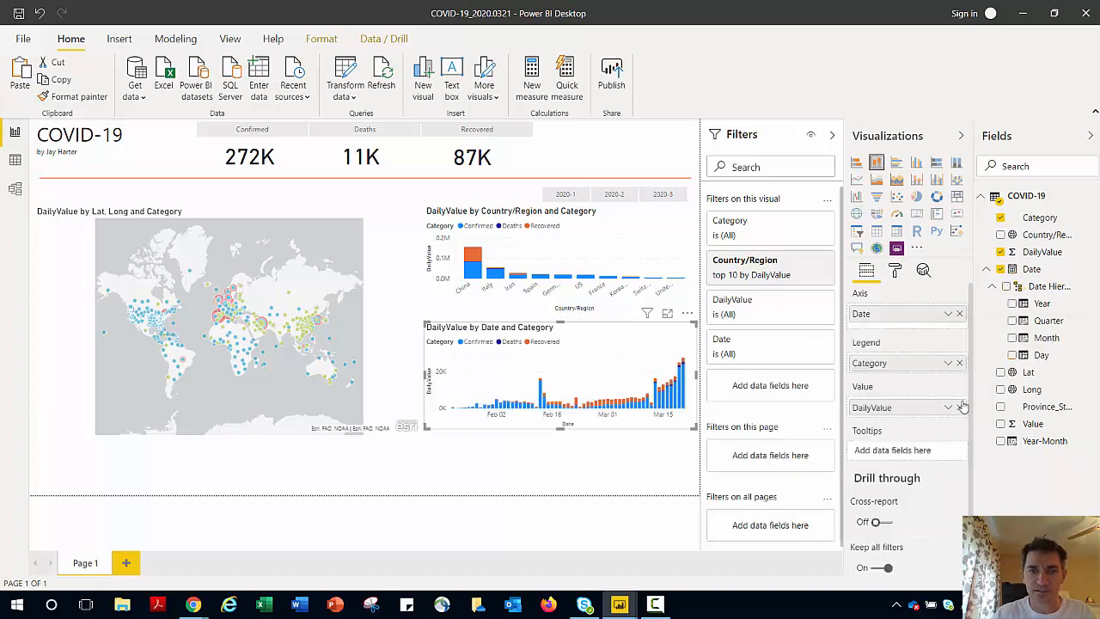
left_click(807, 262)
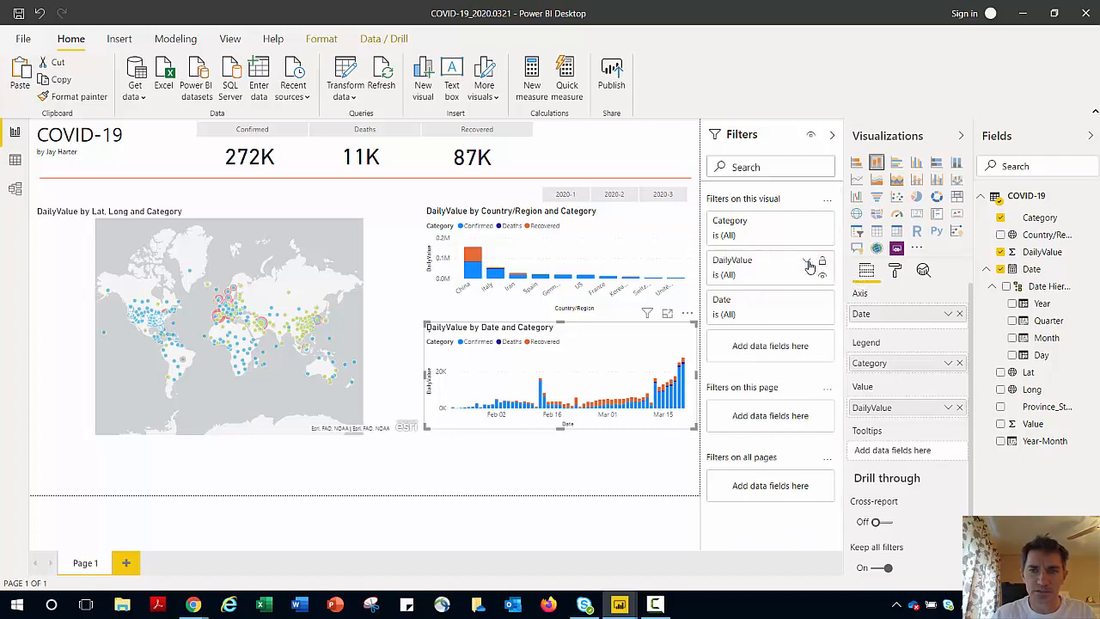
left_click(621, 462)
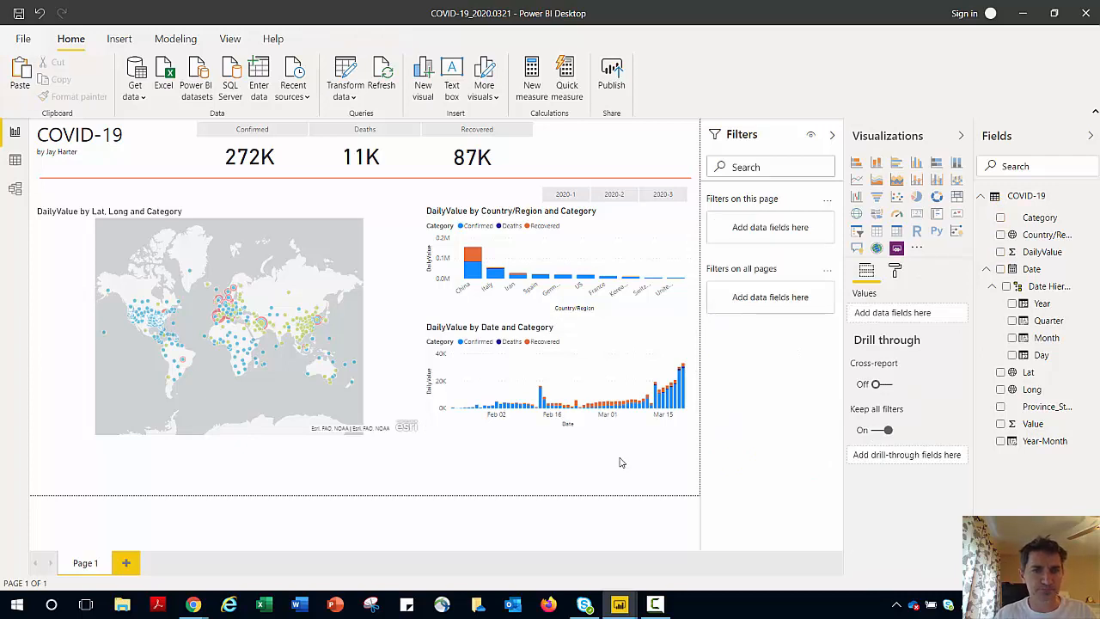
Test both charts with 2020-3 in the Year-Month slicer and Confirmed in the Category slicer, and clear both selections
left_click(656, 195)
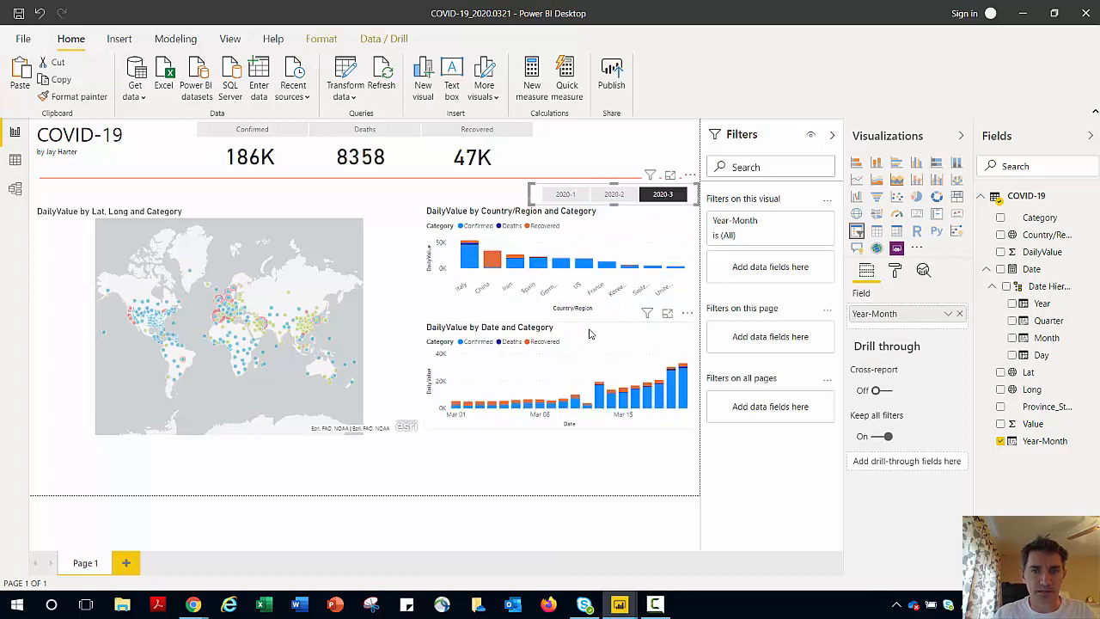
left_click(675, 196)
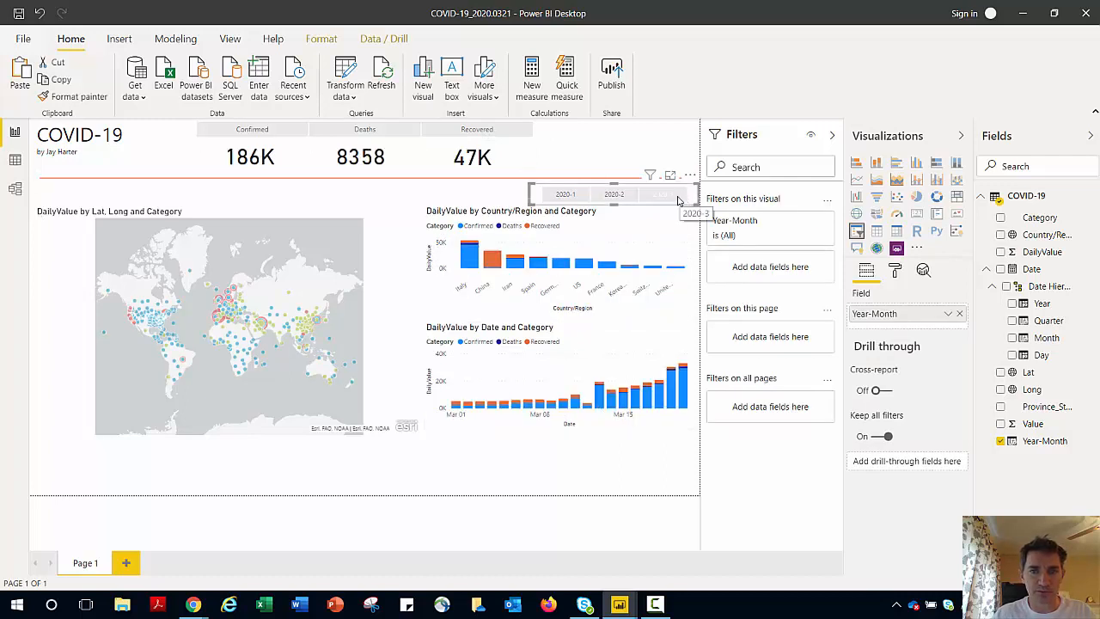
left_click(678, 197)
left_click(678, 198)
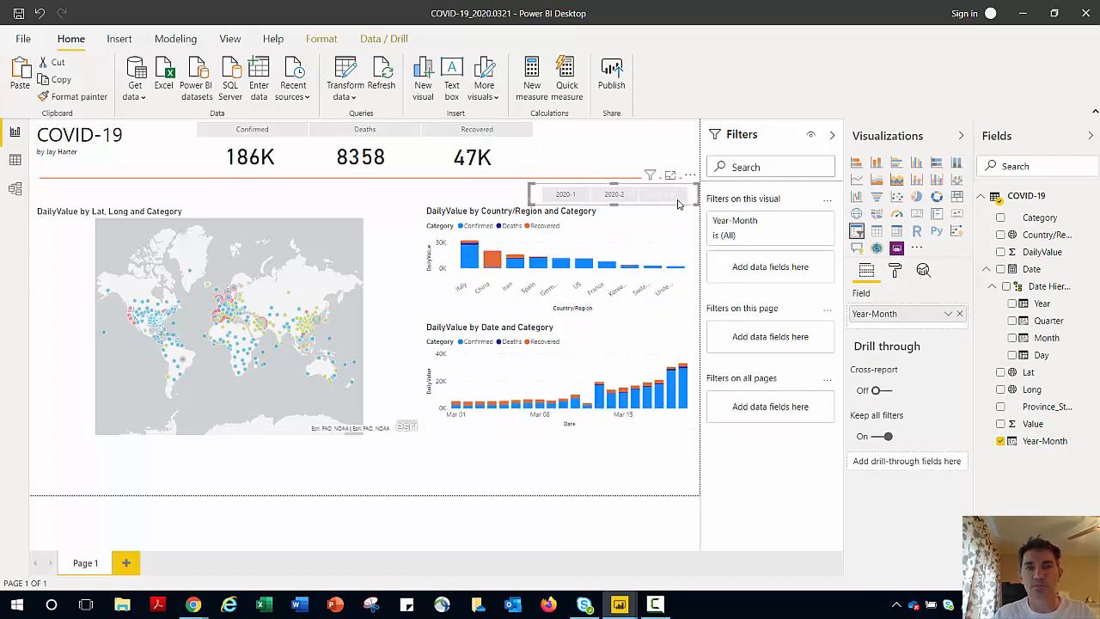
left_click(679, 199)
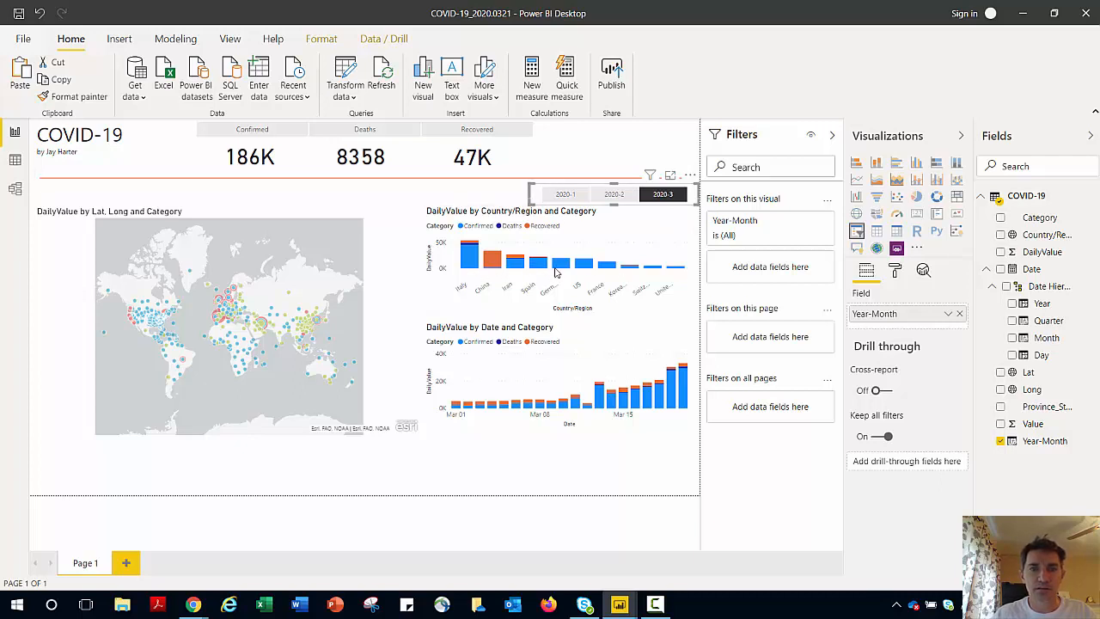
left_click(286, 130)
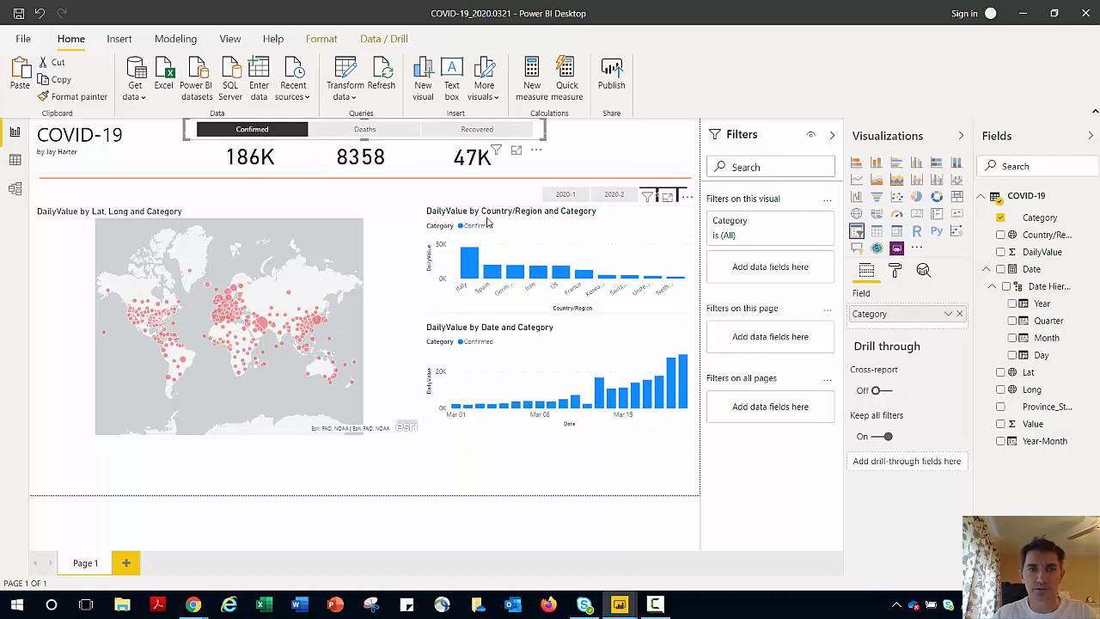
left_click(299, 130)
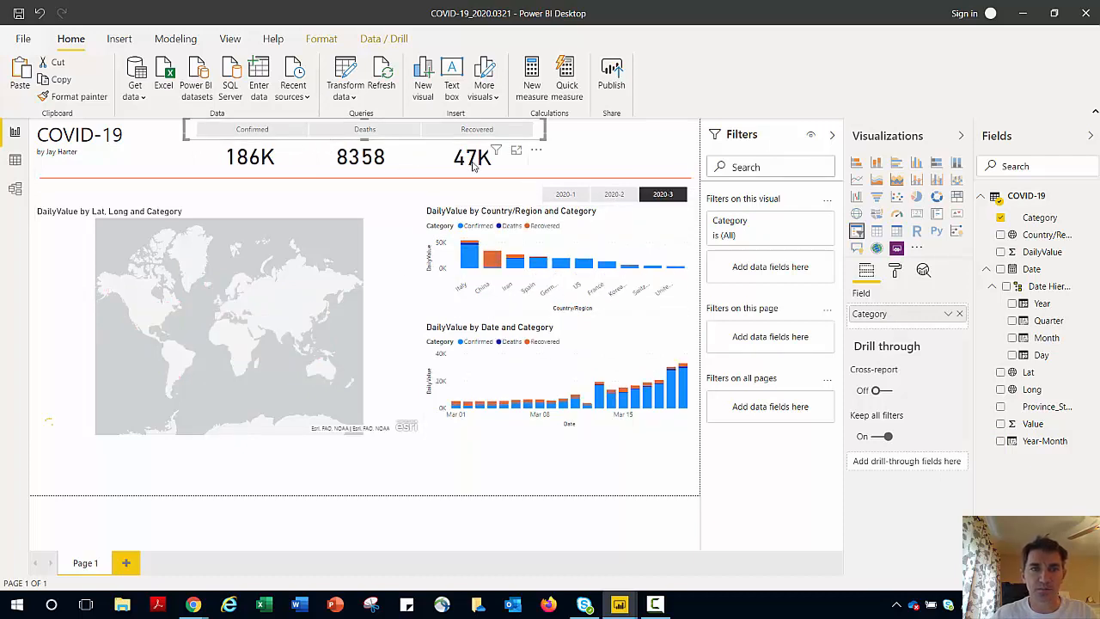
left_click(662, 195)
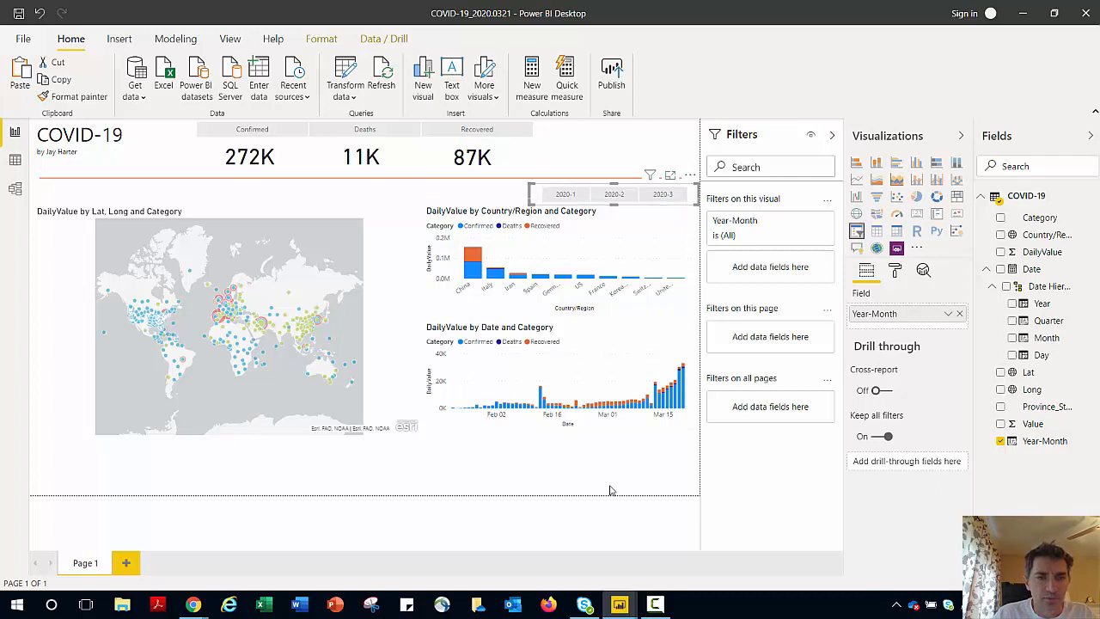
Add an empty line chart to the page and position it over the western part of the map
left_click(329, 479)
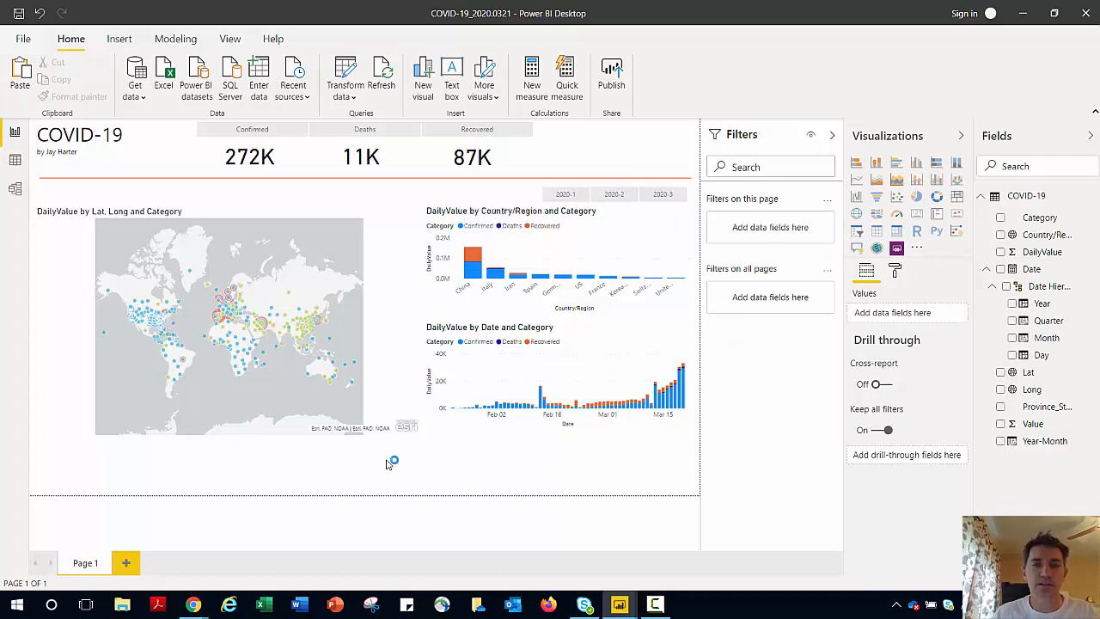
left_click(856, 179)
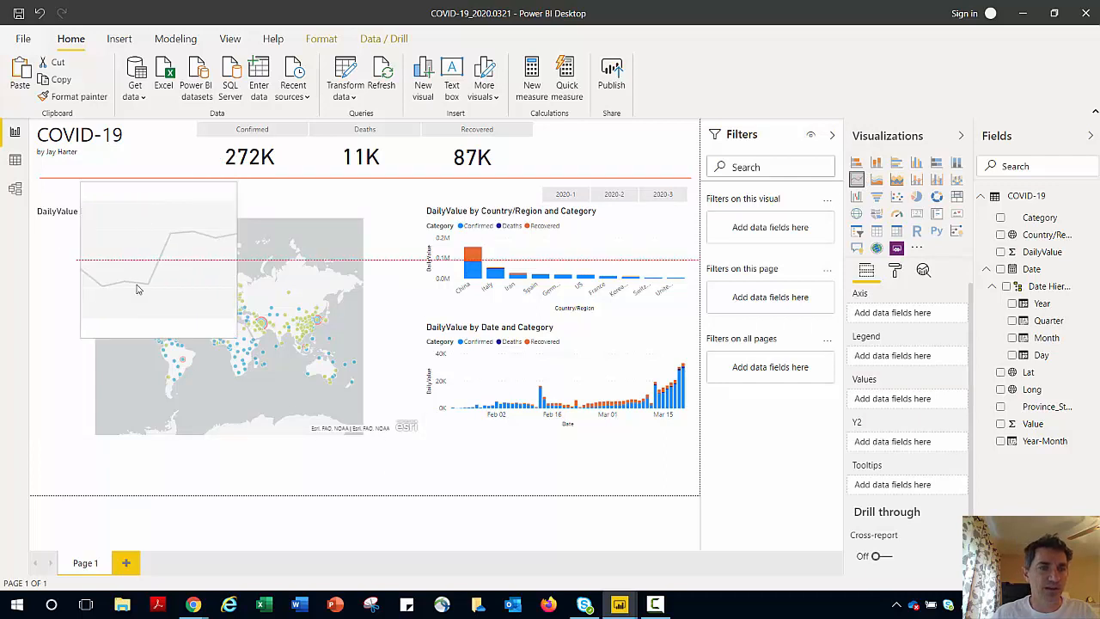
mouse_move(137, 284)
left_mouse_down()
mouse_move(125, 452)
mouse_move(120, 421)
mouse_move(173, 199)
mouse_move(238, 227)
mouse_move(124, 271)
left_mouse_up()
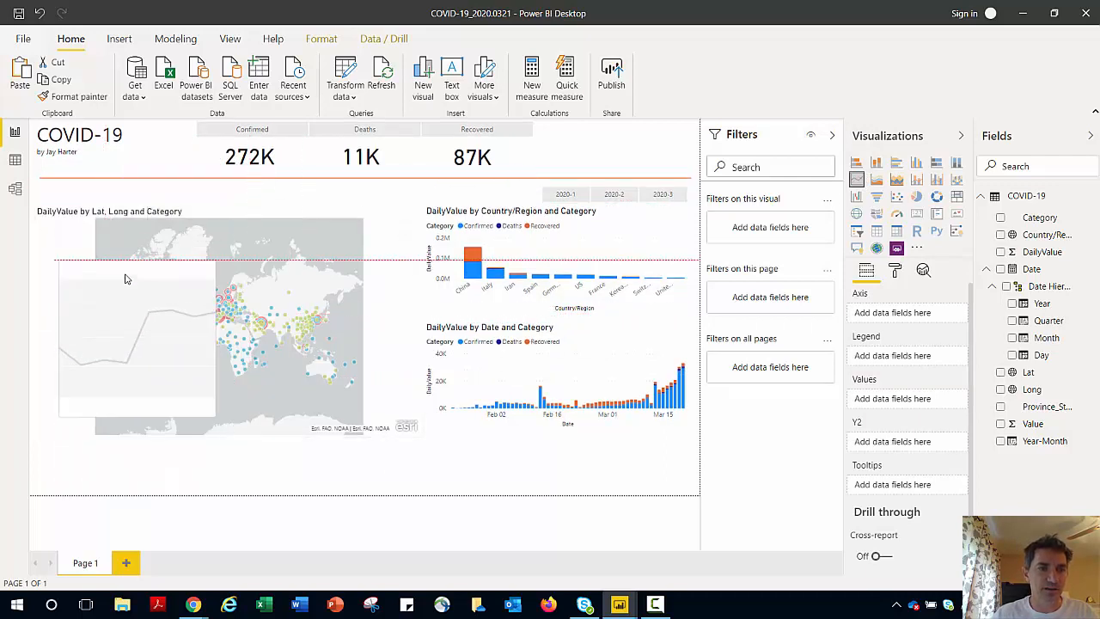
Change the report page size to Custom with a height of 1000 pixels
left_click(613, 486)
left_click(892, 271)
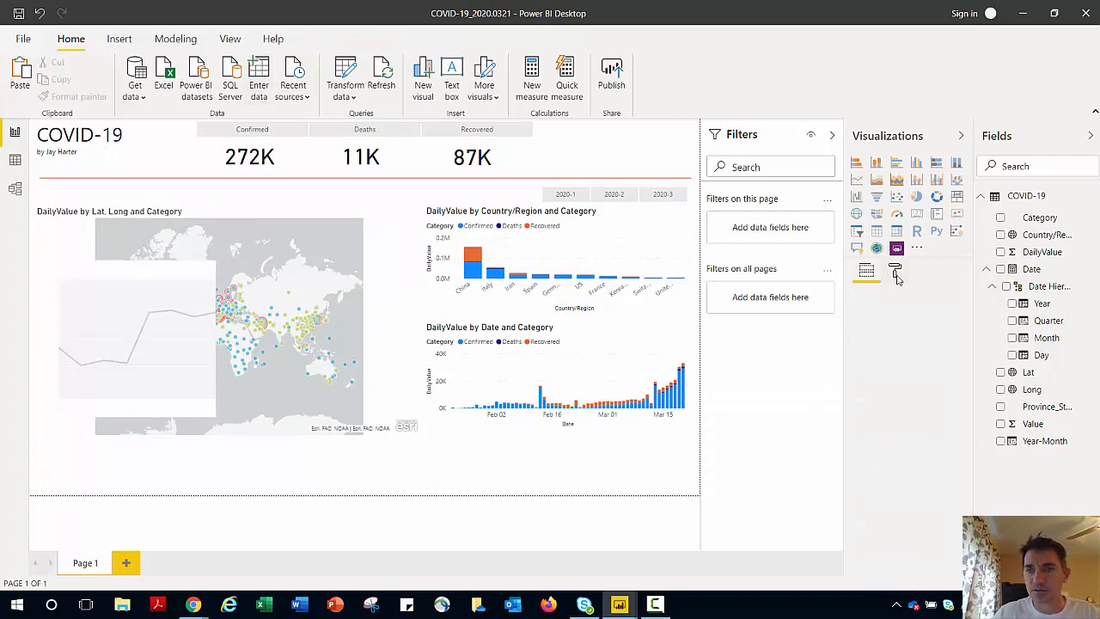
left_click(880, 351)
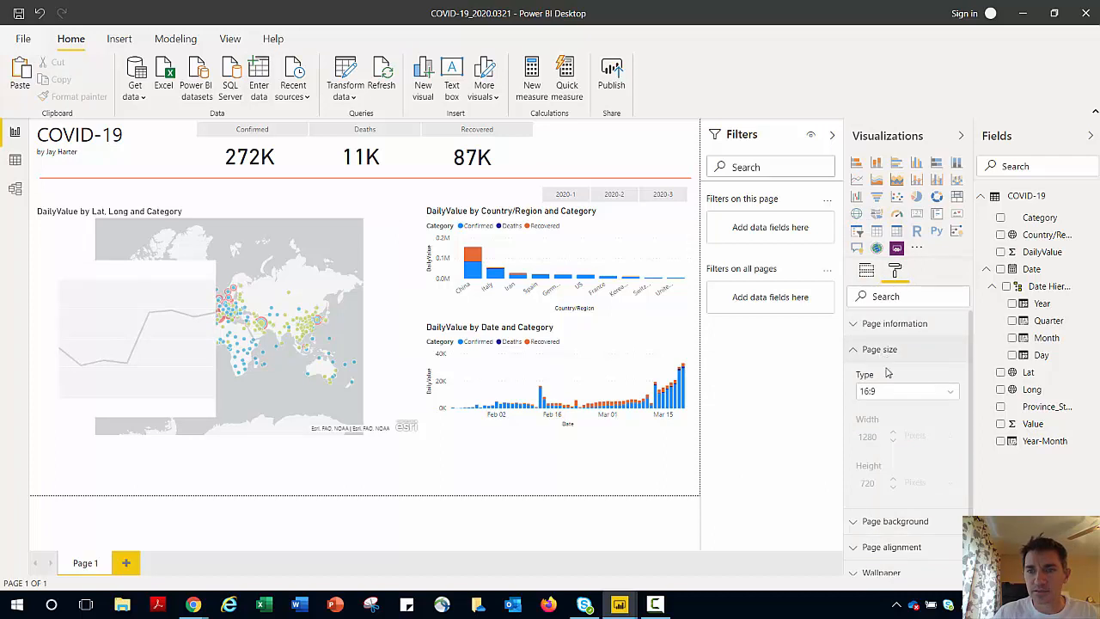
scroll(888, 398, "down", 1)
left_click(893, 331)
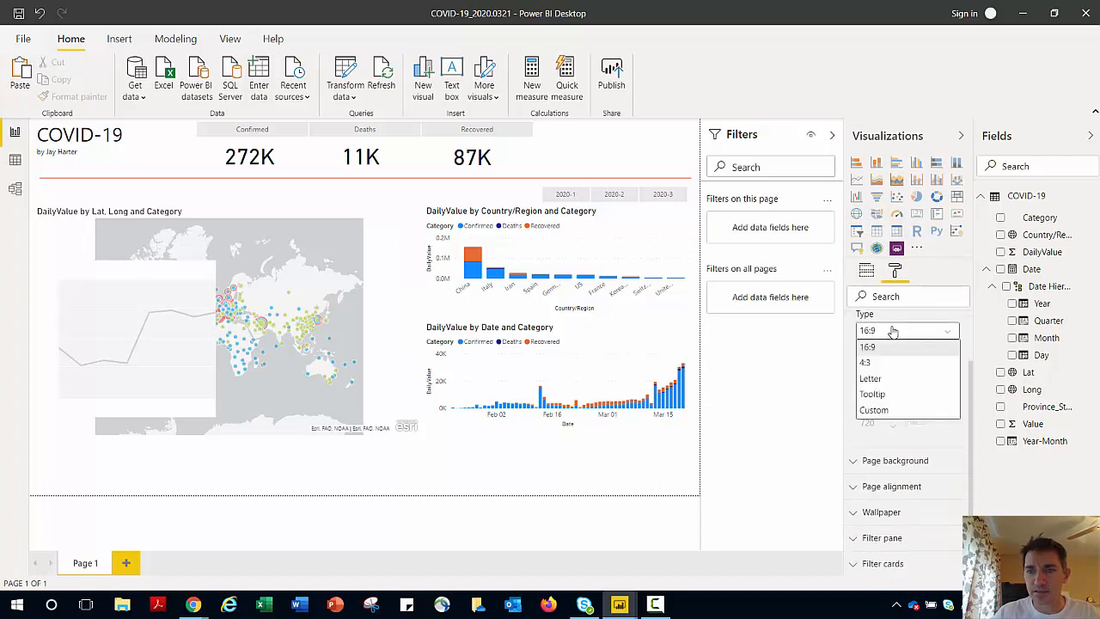
left_click(874, 410)
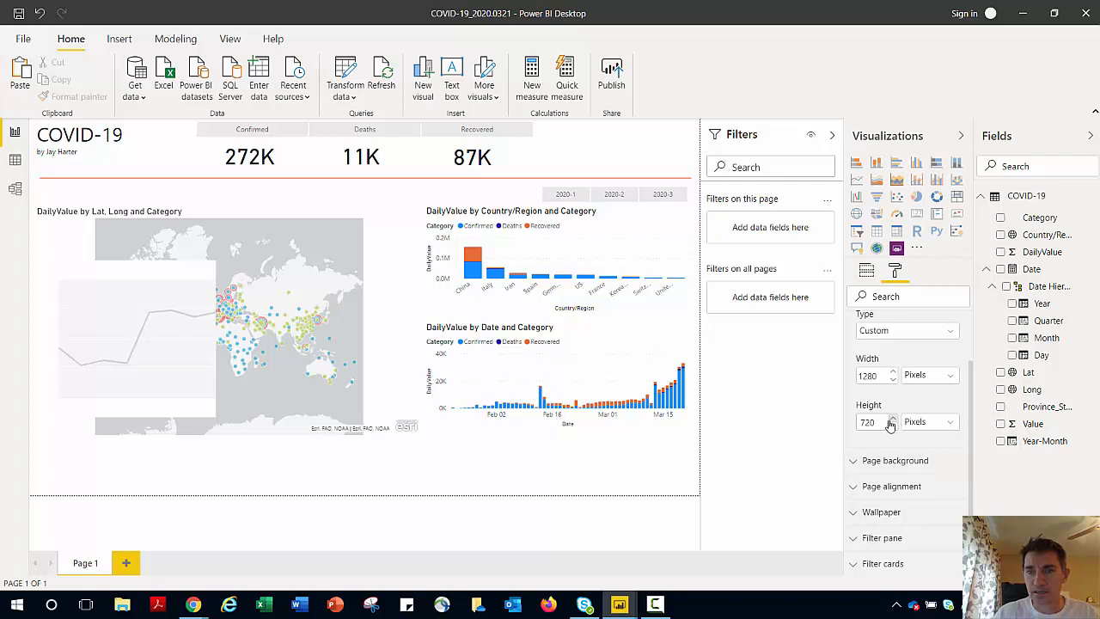
left_click_drag(874, 422, 835, 406)
type("1000")
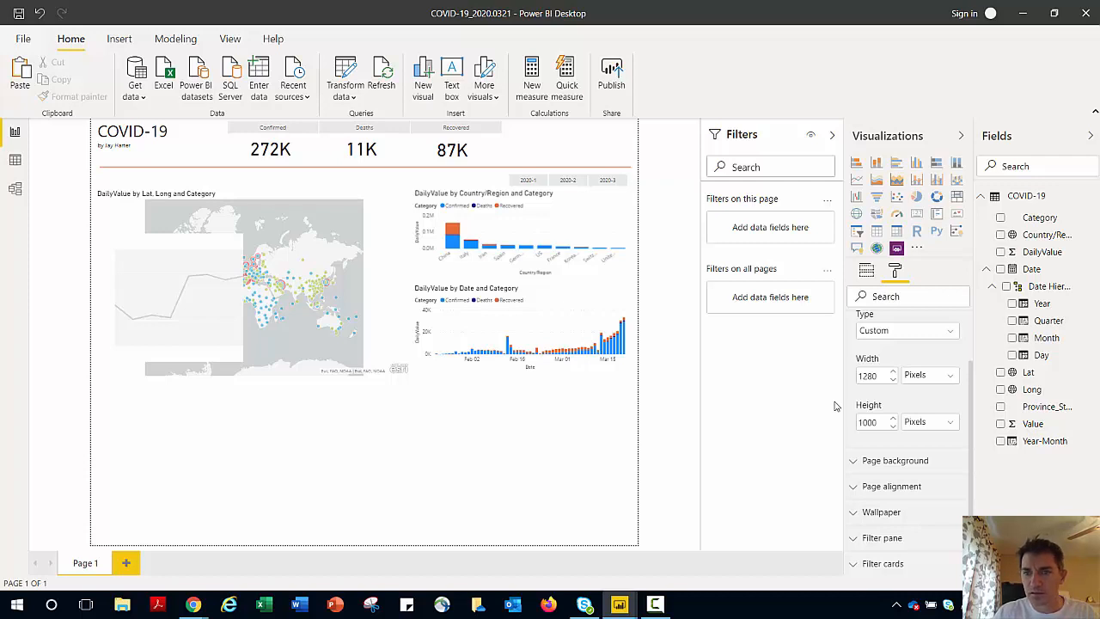
Set the page view to Fit to width
left_click(230, 39)
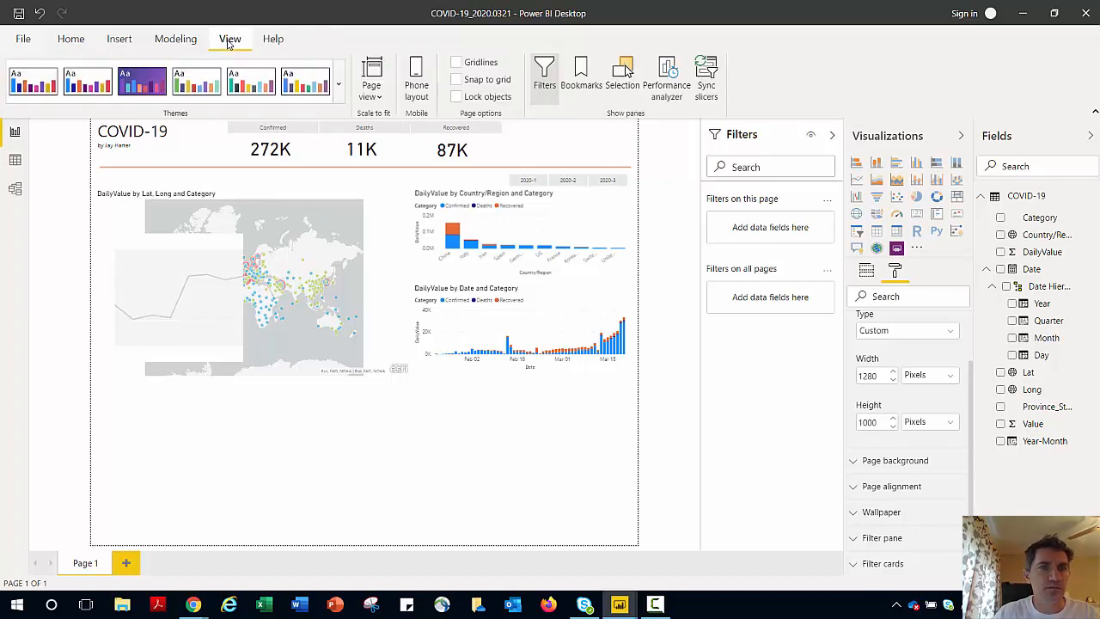
left_click(372, 96)
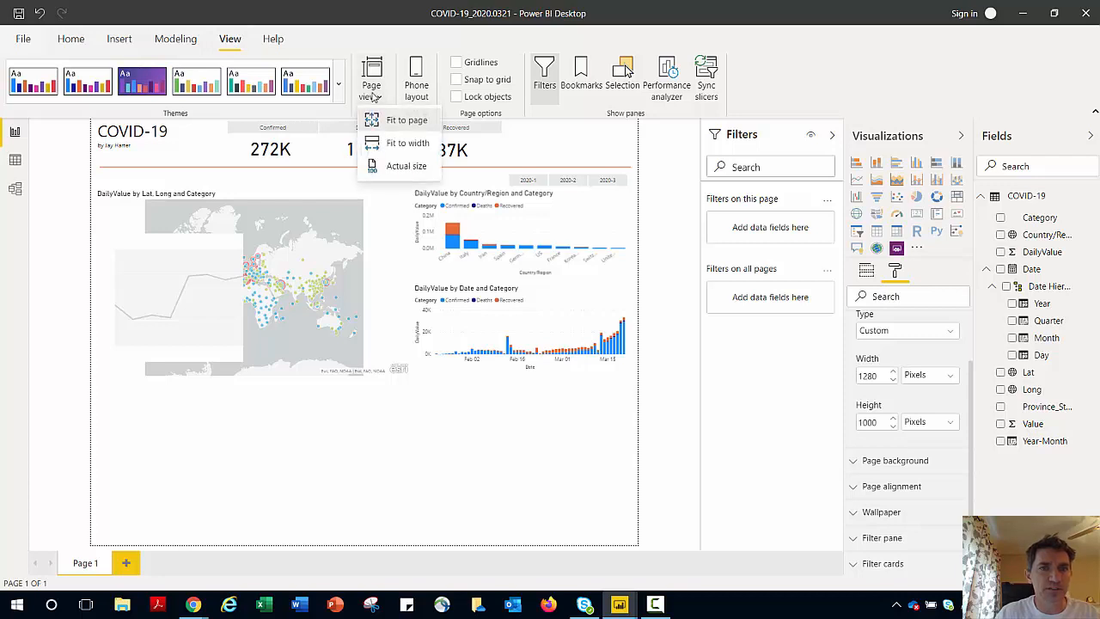
left_click(403, 146)
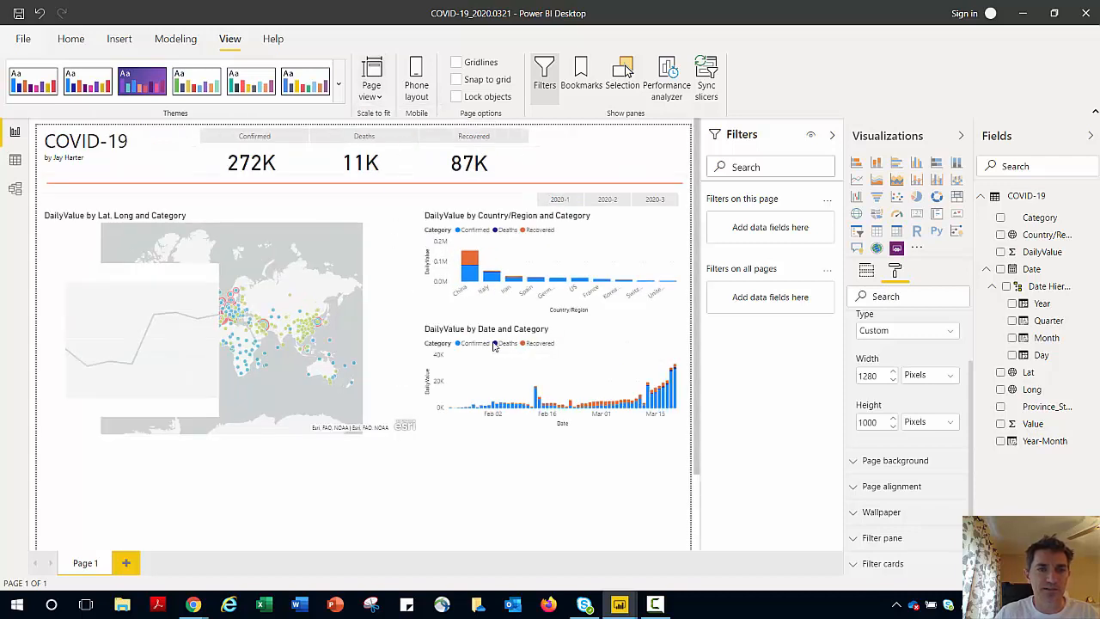
Move the empty line chart directly below the map, and review the three category line charts in the COVID-19-Youtube report
scroll(466, 406, "down", 2)
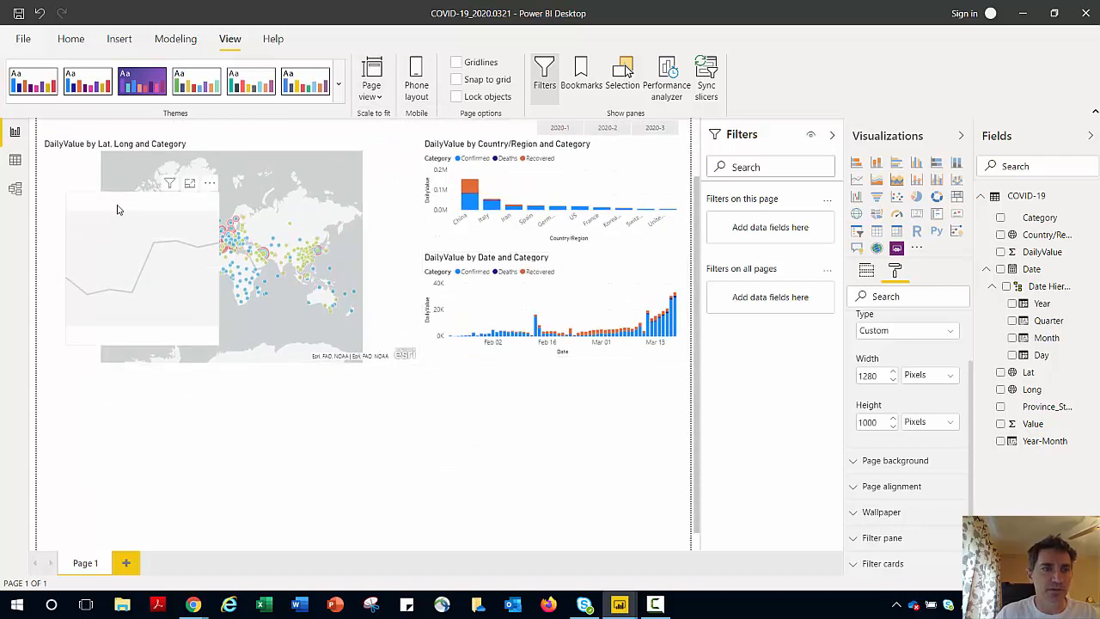
left_click_drag(146, 348, 91, 389)
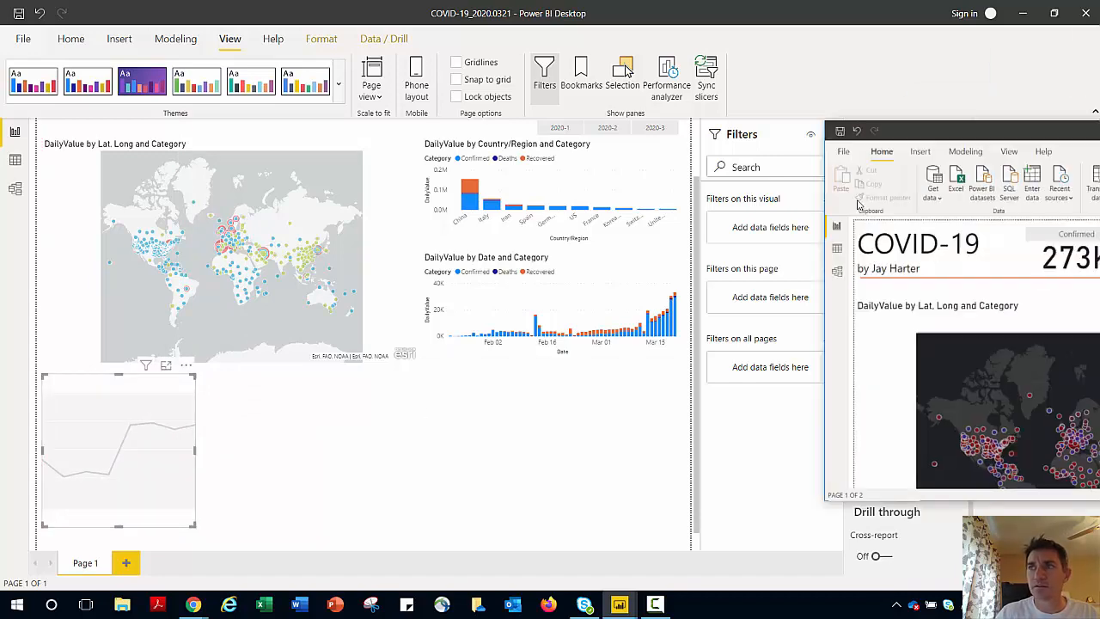
scroll(133, 460, "down", 2)
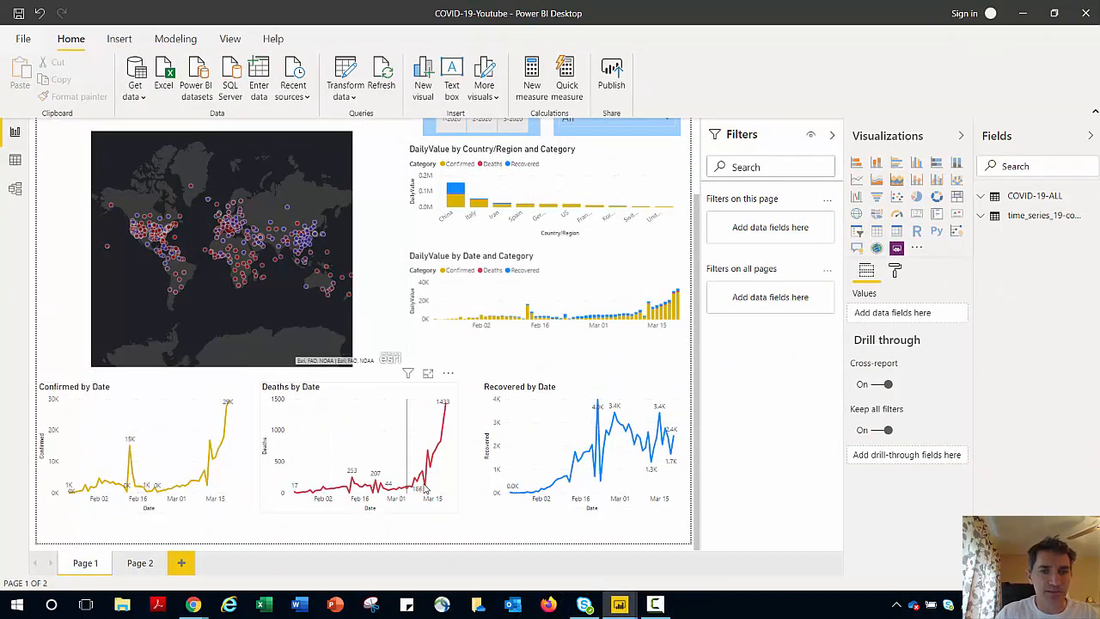
mouse_move(651, 497)
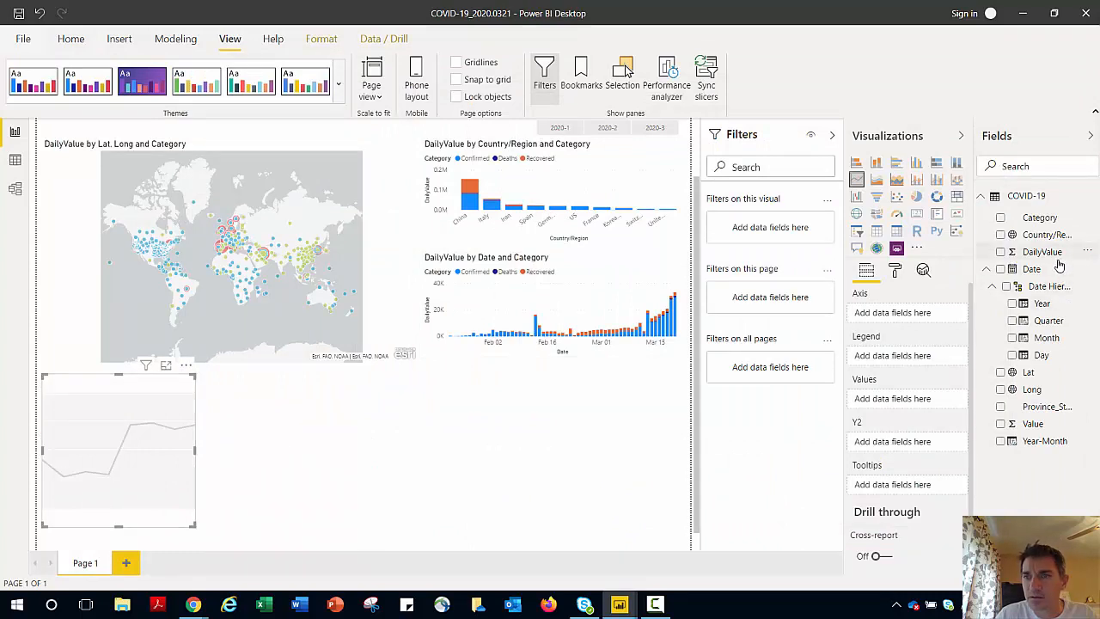
Plot DailyValue against Date in the line chart, using the plain Date field on the axis instead of the Date Hierarchy
left_click_drag(1050, 252, 119, 467)
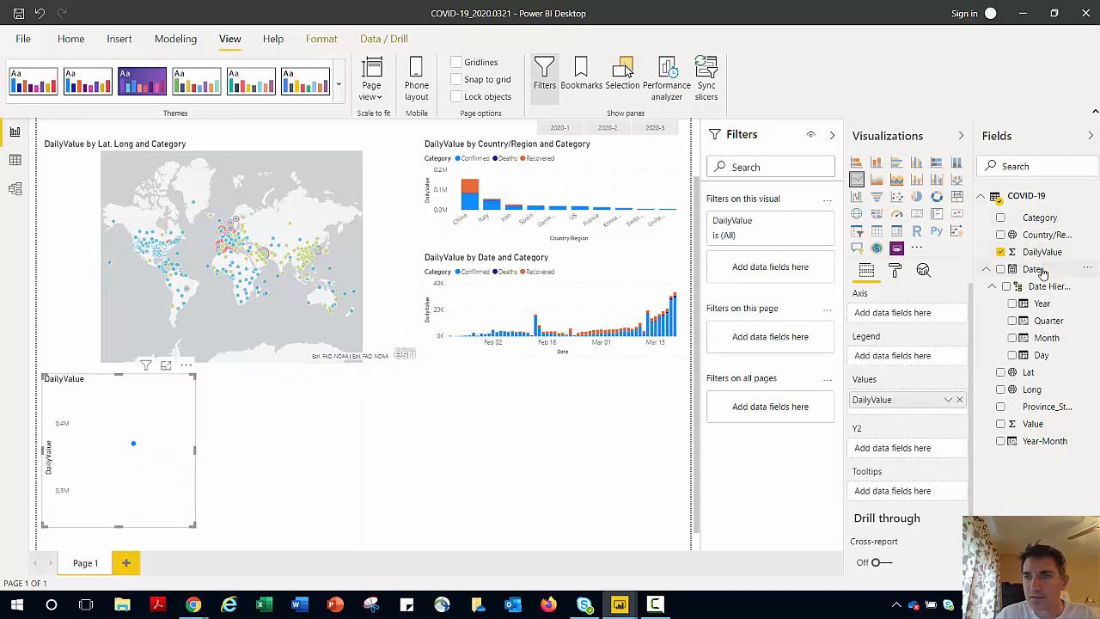
left_click_drag(1032, 269, 908, 319)
left_click(948, 316)
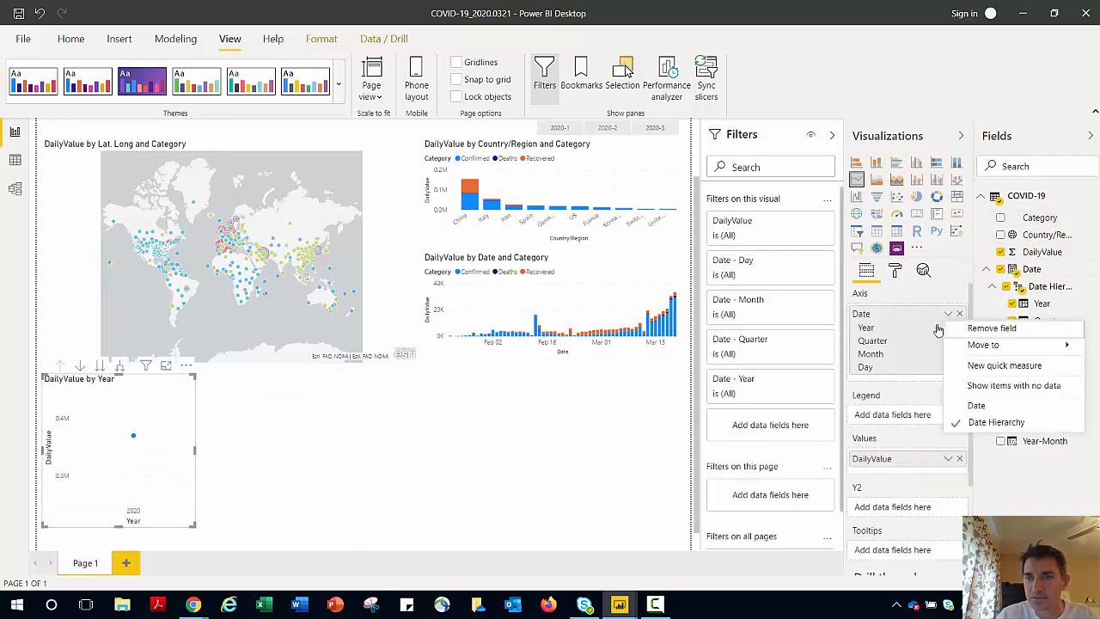
left_click(977, 405)
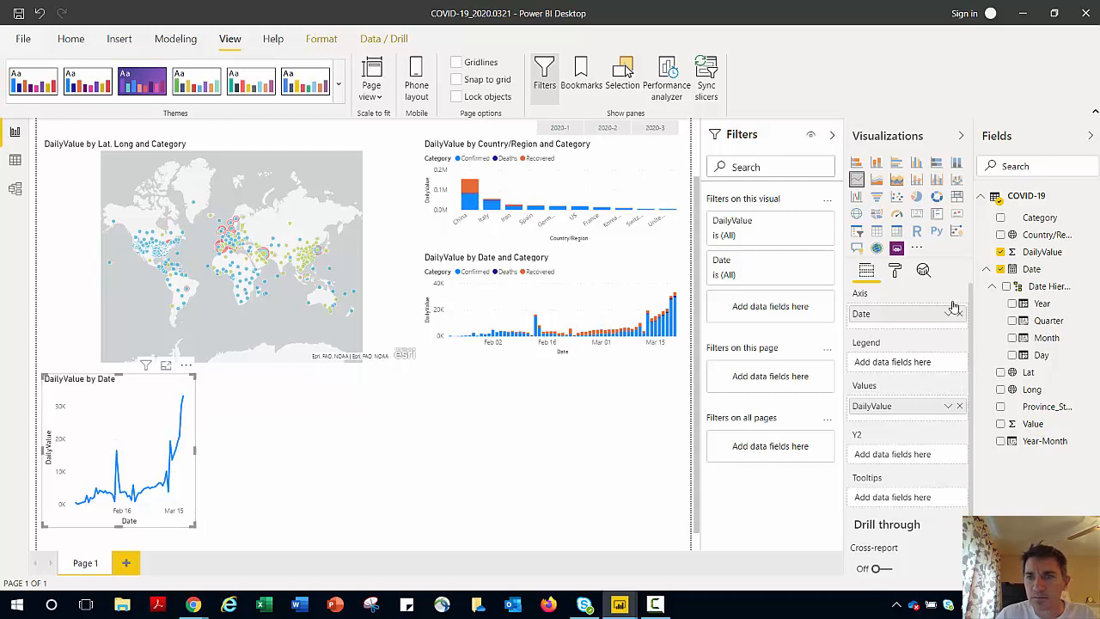
Change the DailyValue line color of the new line chart to gold
left_click(896, 272)
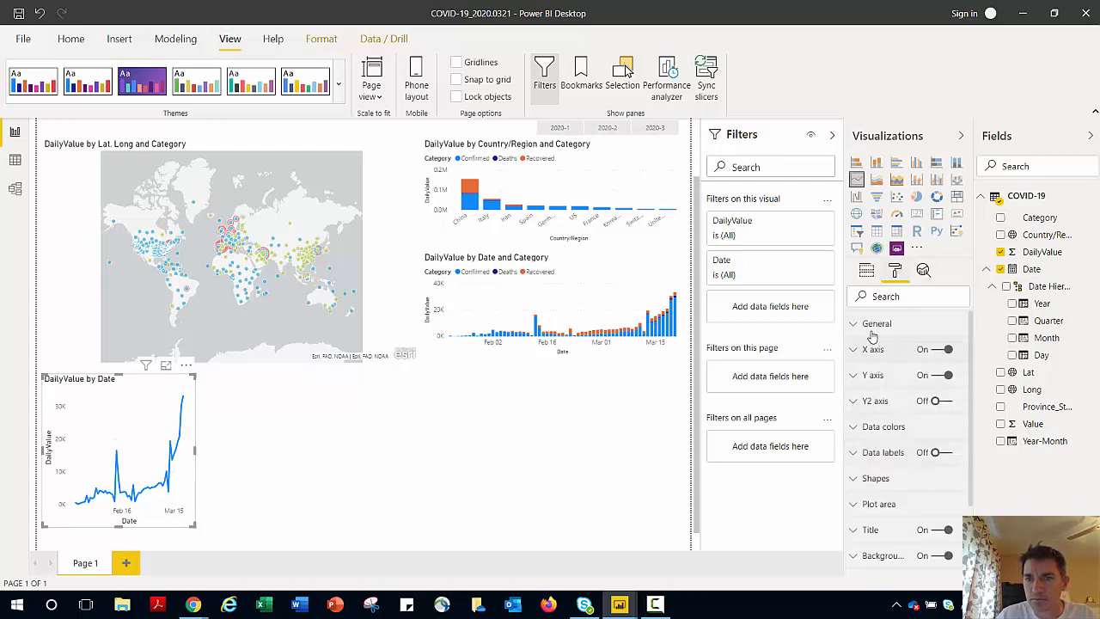
left_click(872, 327)
scroll(870, 334, "down", 5)
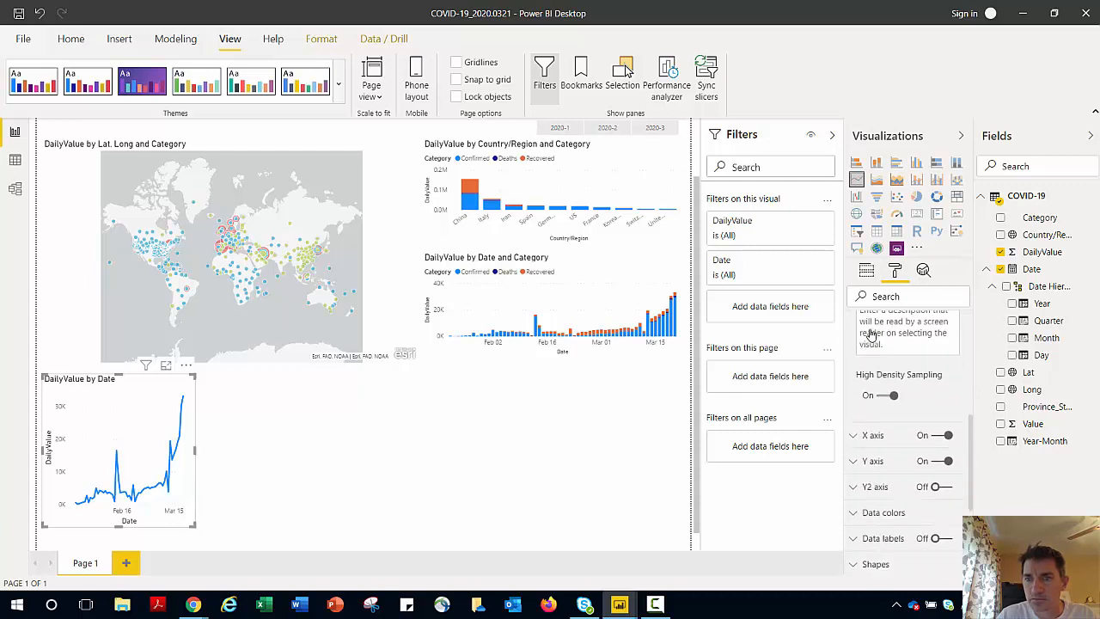
scroll(870, 330, "up", 5)
left_click(871, 323)
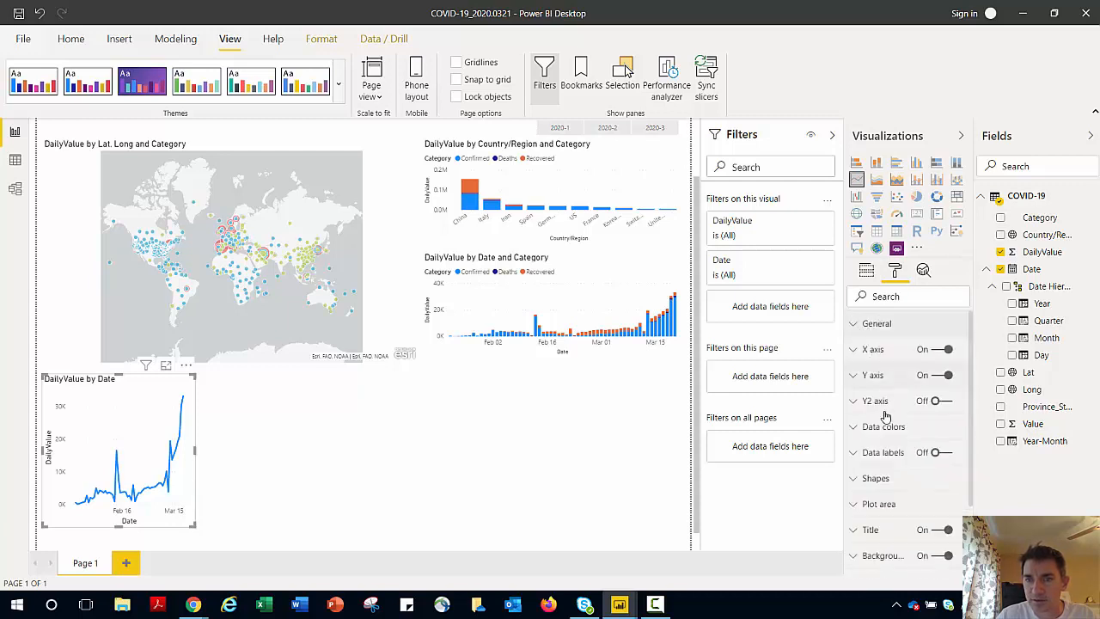
left_click(889, 428)
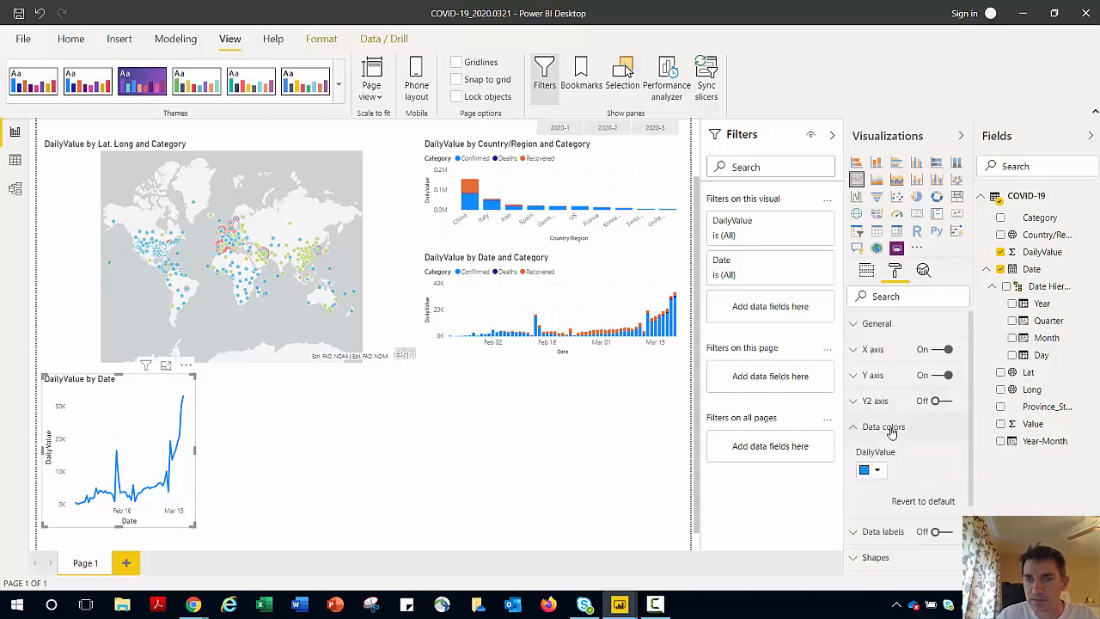
left_click(877, 471)
left_click(956, 507)
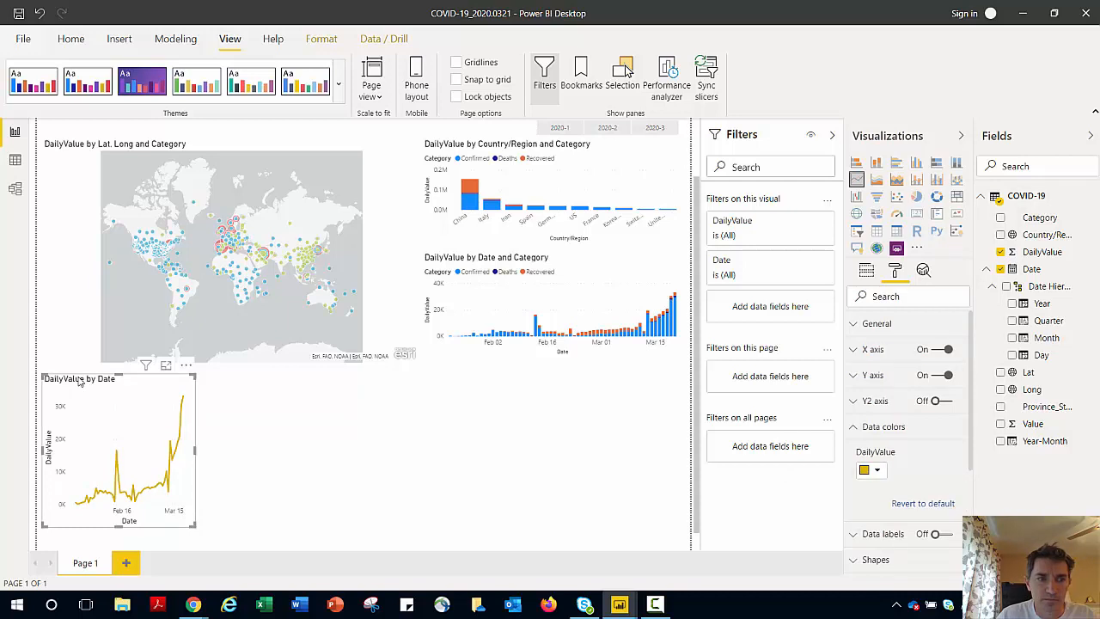
left_click(878, 431)
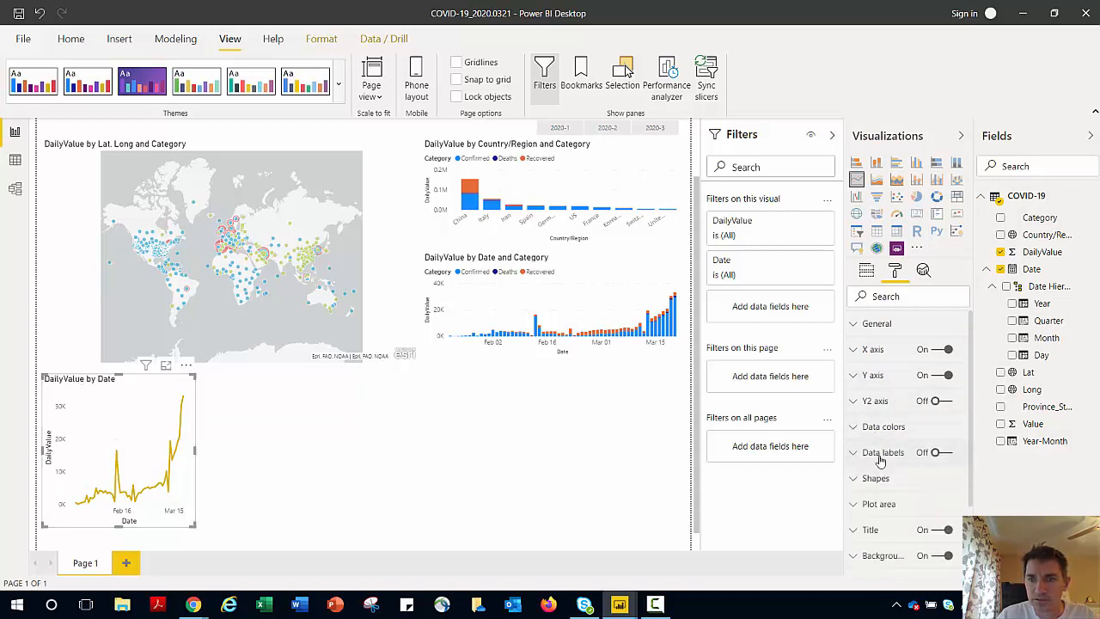
Replace the title text of the gold line chart with Confirmed
scroll(878, 464, "down", 2)
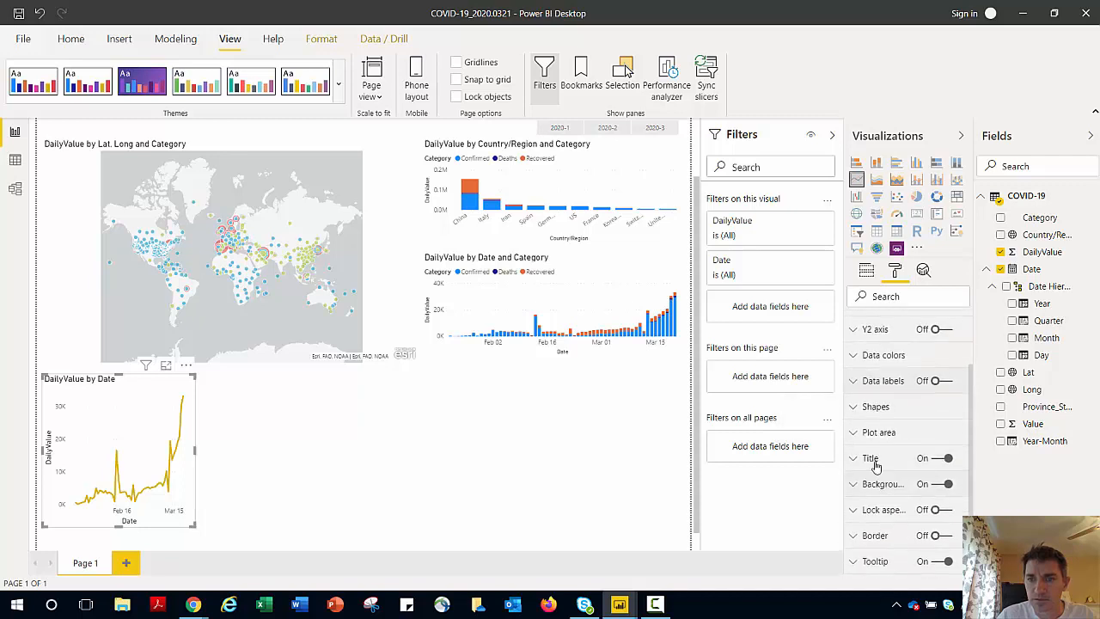
left_click(872, 460)
left_click(893, 501)
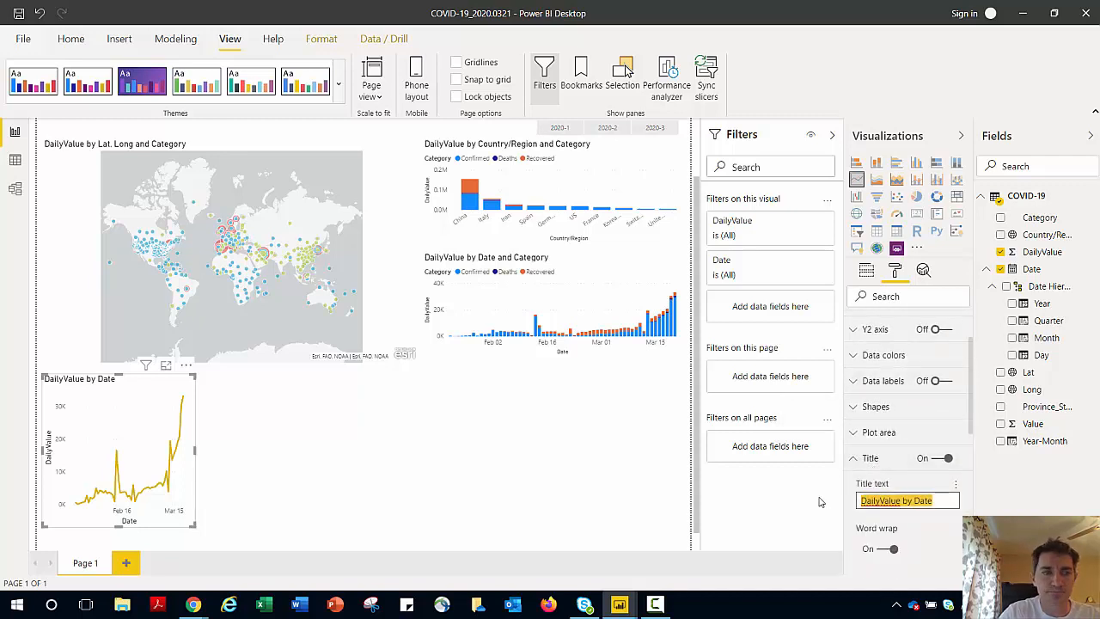
type("Confirmed")
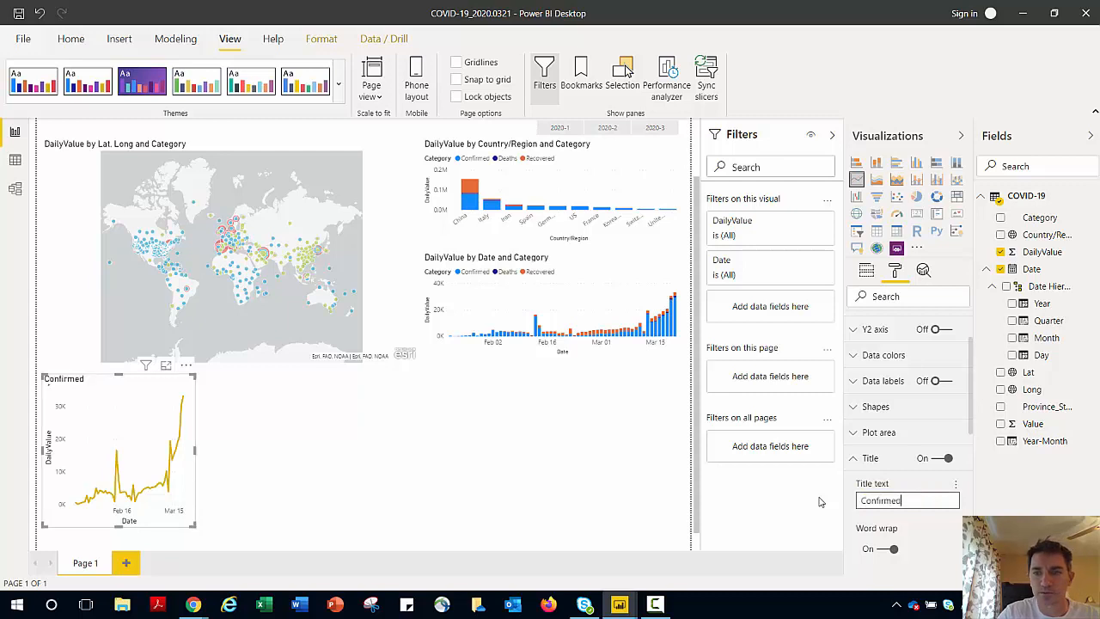
left_click(596, 480)
mouse_move(130, 396)
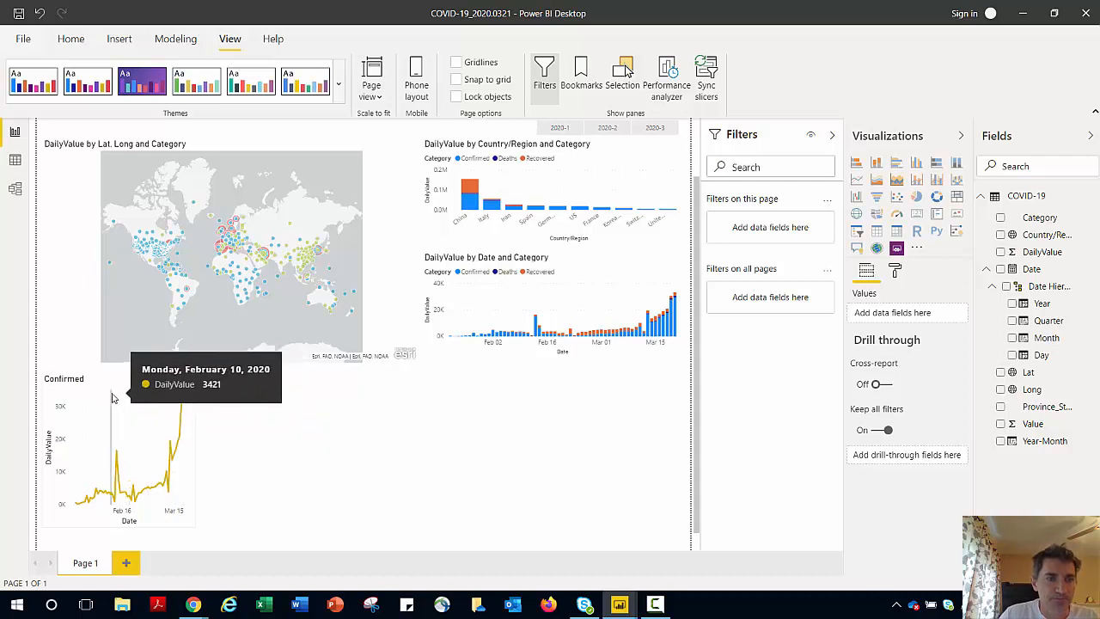
left_click(111, 384)
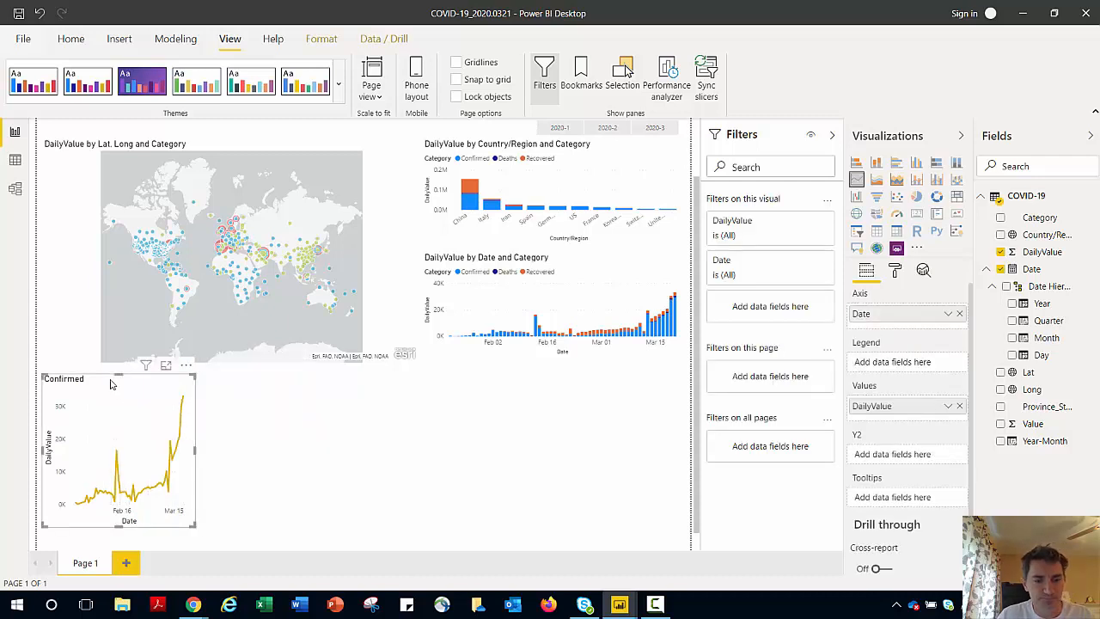
key("ctrl+v")
left_click_drag(137, 391, 402, 401)
key("Delete")
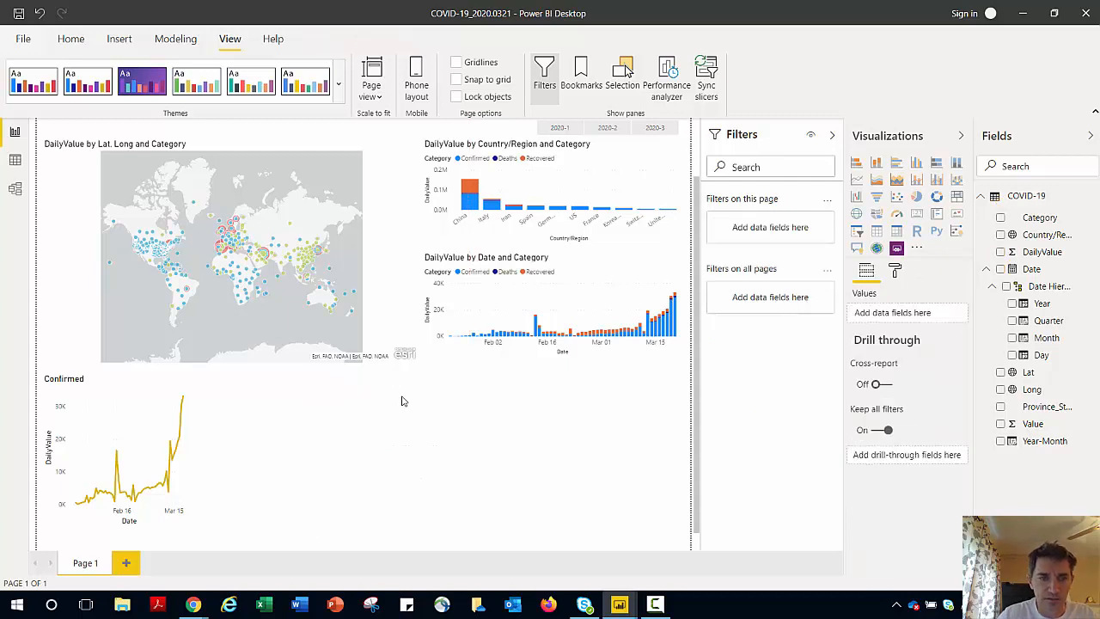
Widen the Confirmed line chart to about a third of the page width
left_click(180, 404)
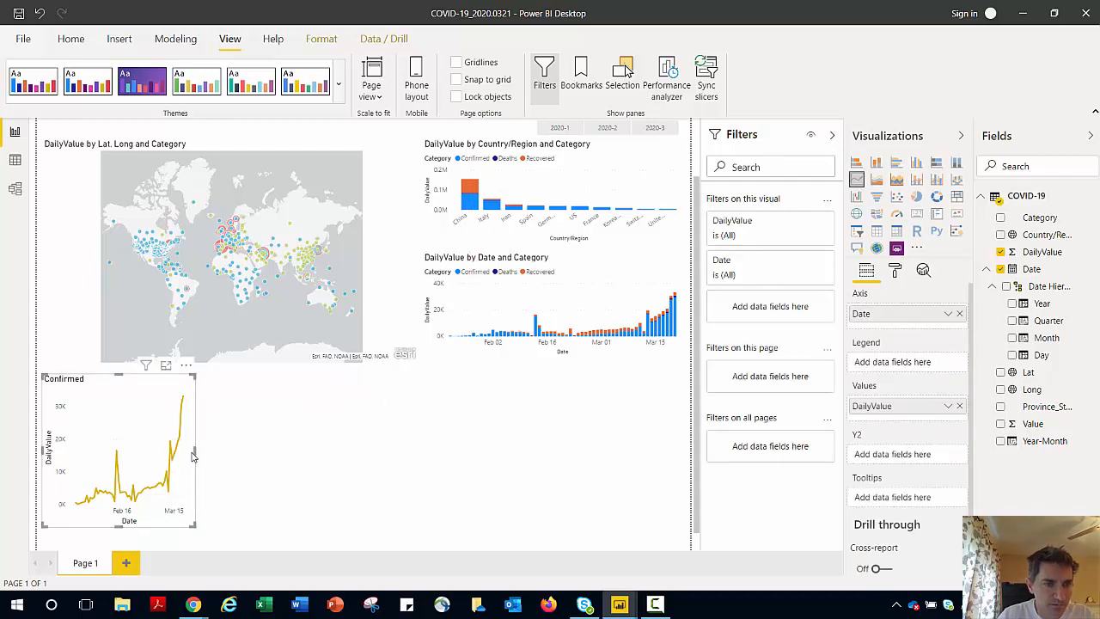
left_click_drag(202, 459, 274, 464)
left_click(276, 463)
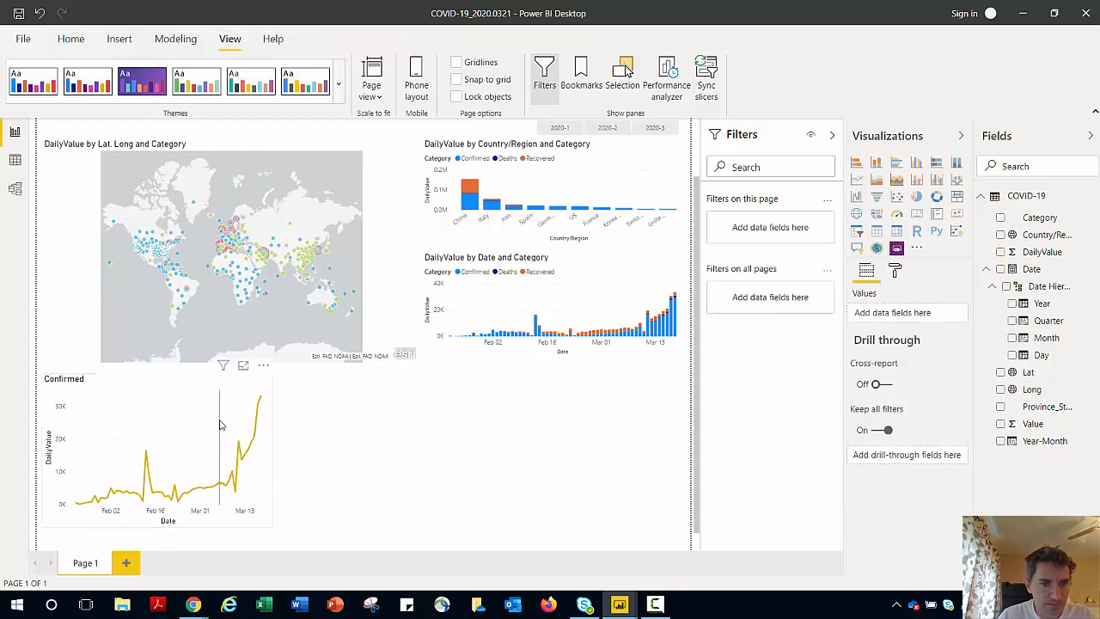
Duplicate the Confirmed line chart and place the copy beside the original, aligned with it
left_click(272, 448)
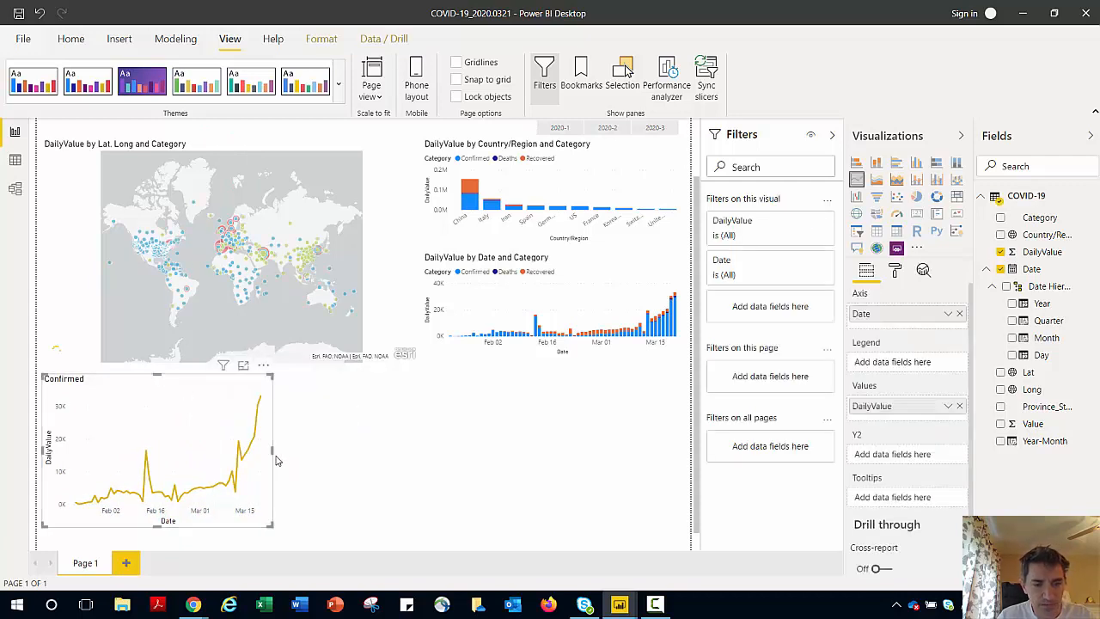
key("ctrl+c")
key("ctrl+v")
left_click_drag(174, 401, 397, 388)
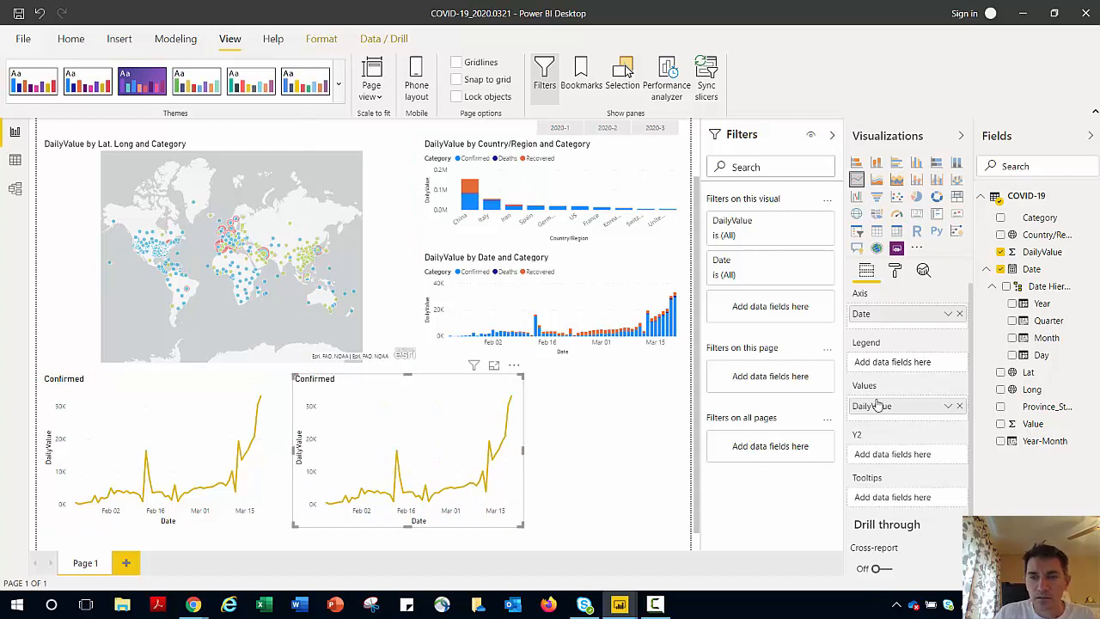
Add a Category visual-level filter to the original Confirmed line chart and restrict it to Confirmed
left_click(155, 388)
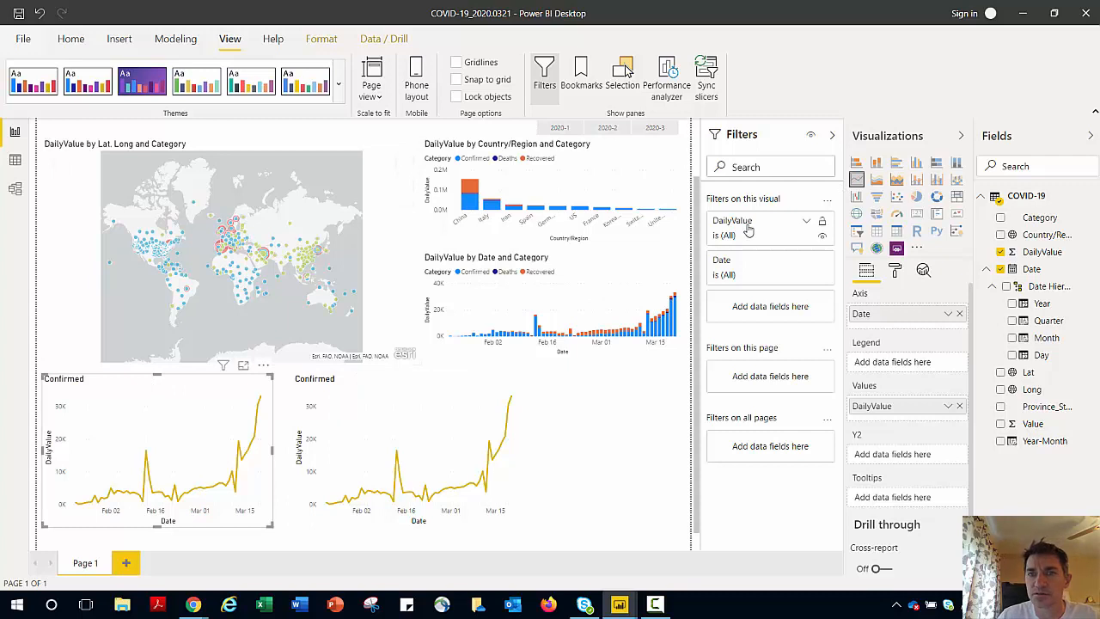
left_click_drag(1051, 223, 772, 306)
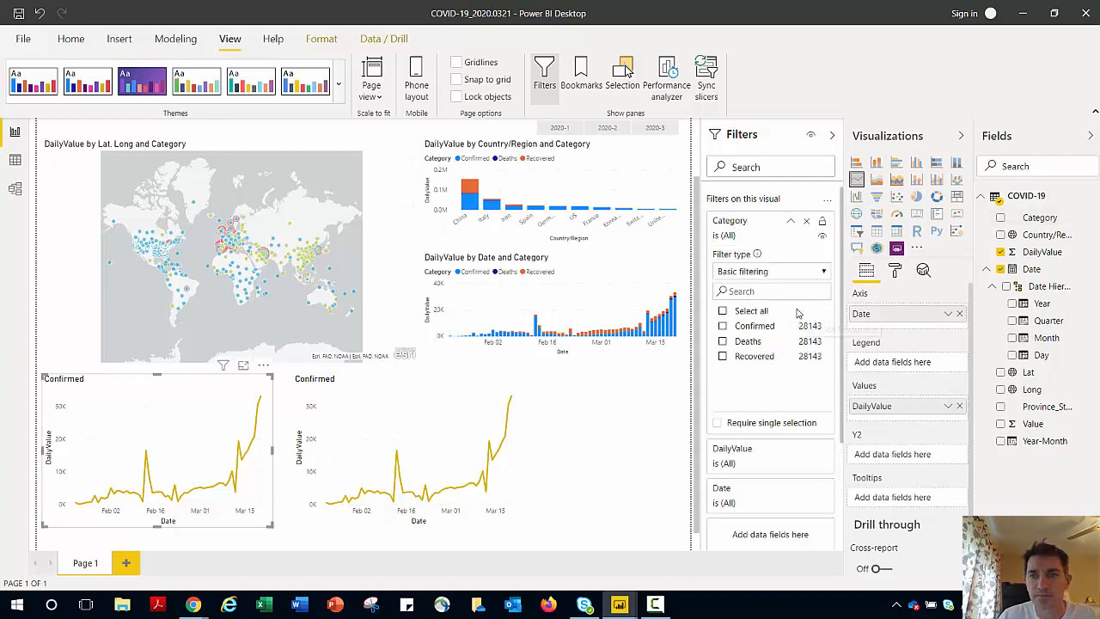
left_click(739, 327)
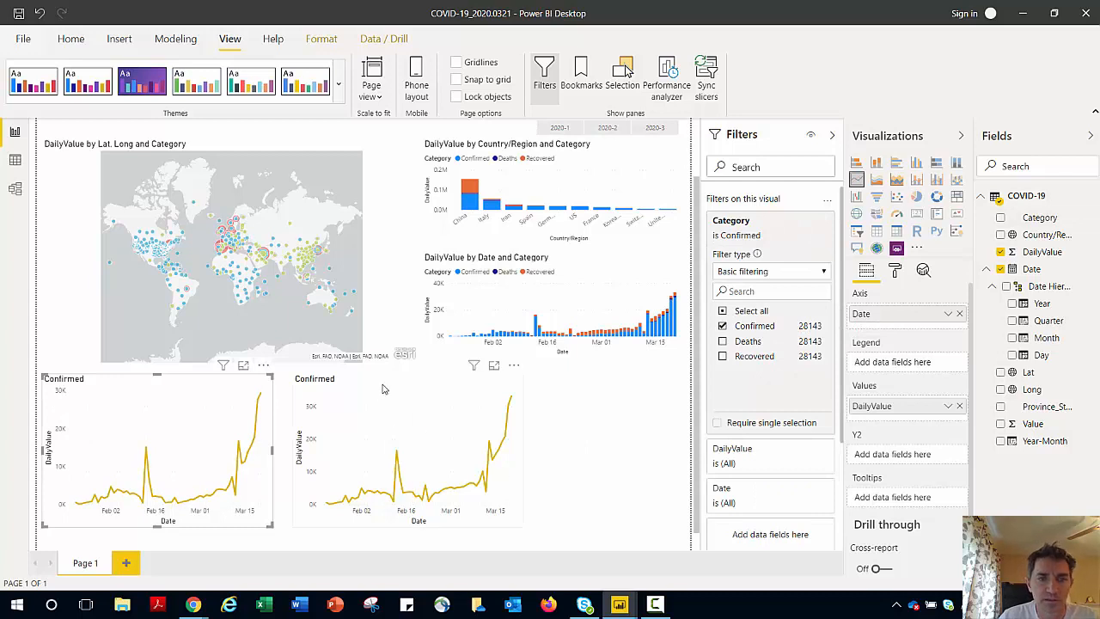
Add a Category visual-level filter to the duplicated line chart and restrict it to Deaths
left_click(382, 388)
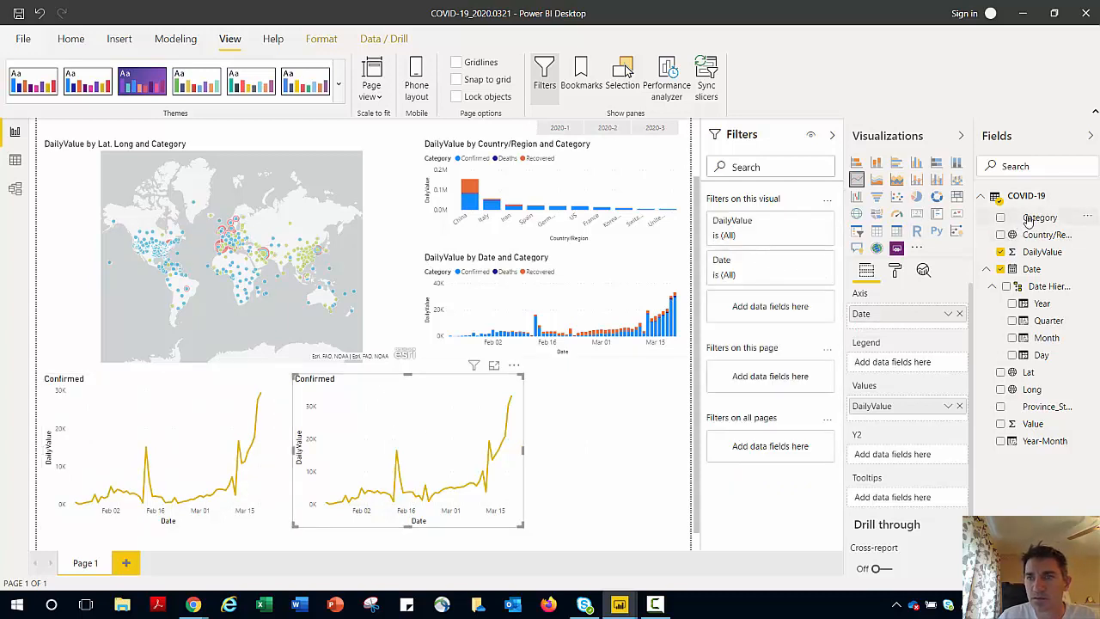
left_click_drag(1031, 222, 770, 308)
left_click(723, 341)
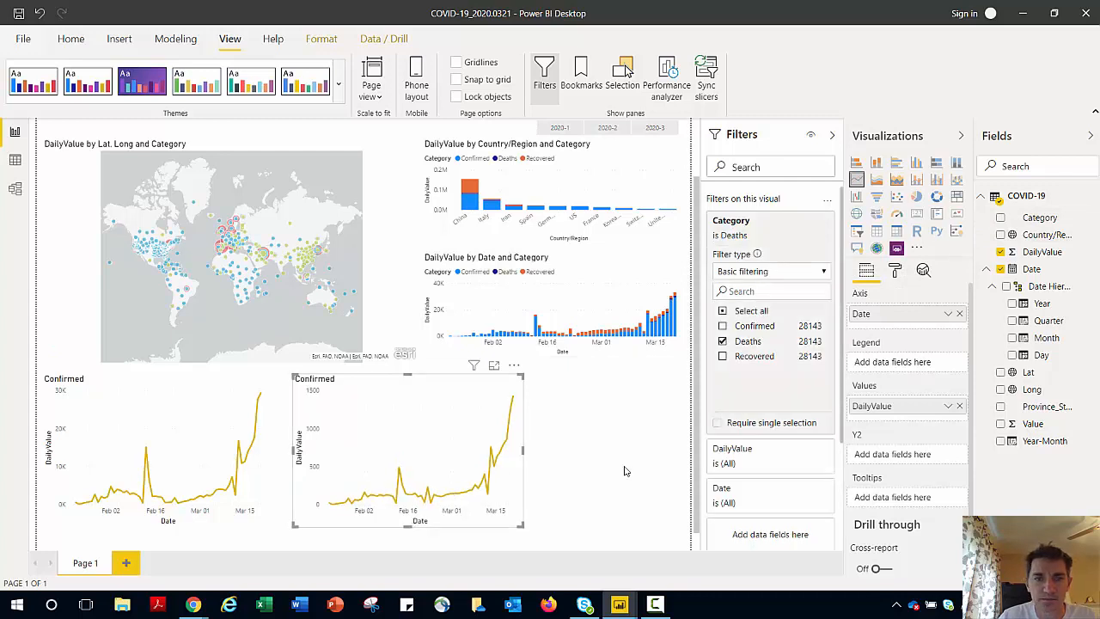
Change the DailyValue line color of the duplicated chart to dark red
left_click(894, 272)
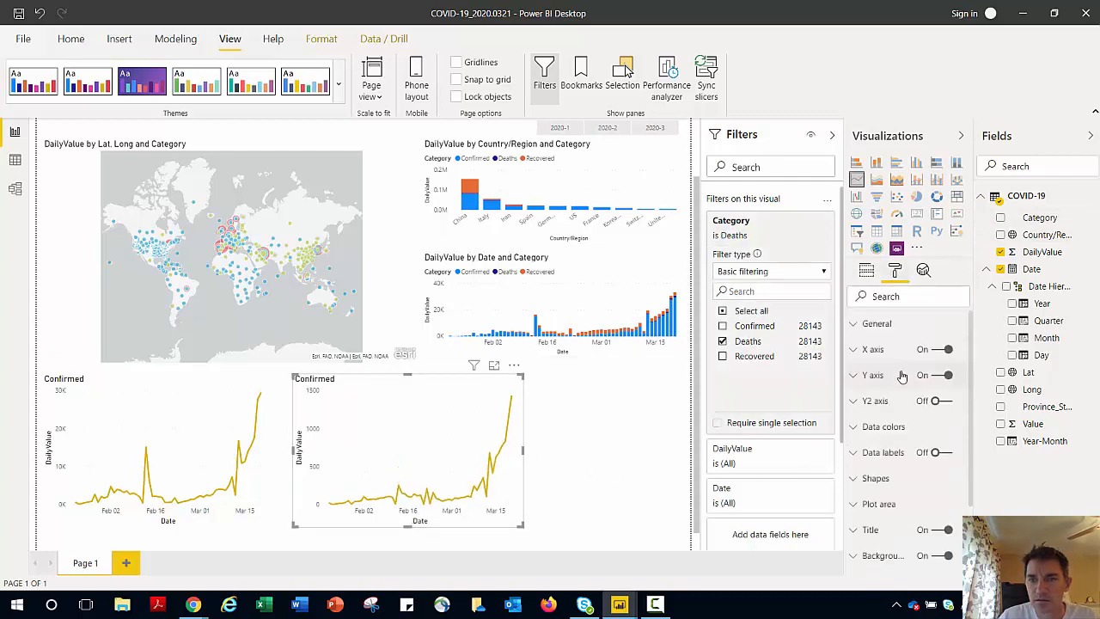
left_click(886, 434)
left_click(876, 471)
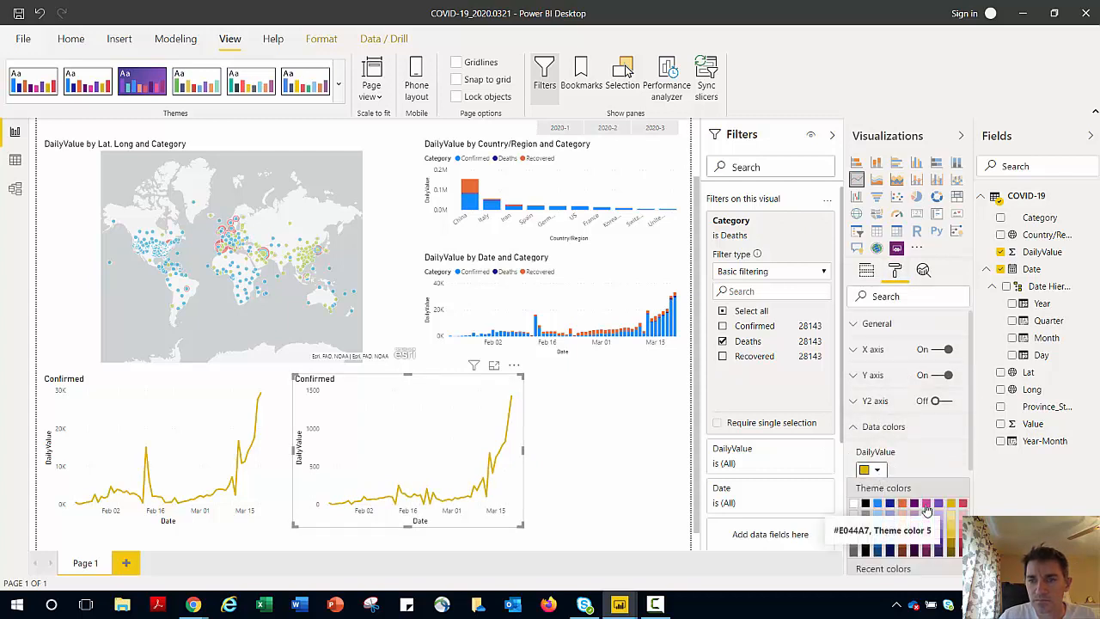
left_click(927, 509)
left_click(875, 469)
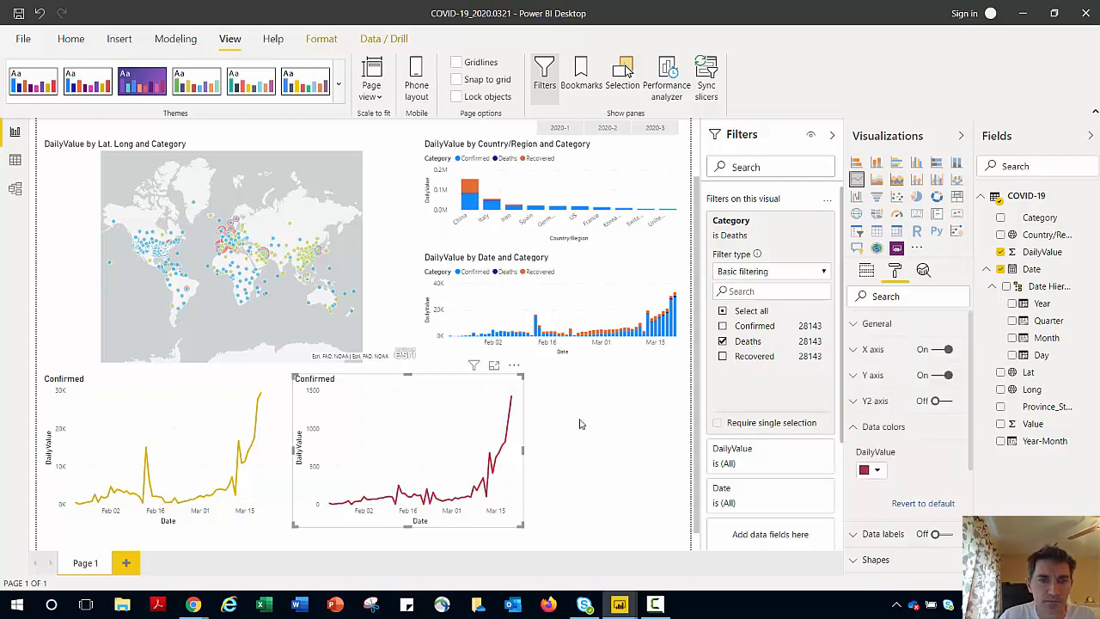
left_click(877, 431)
Replace the title text of the dark red line chart with Deaths
left_click(885, 528)
scroll(887, 528, "down", 3)
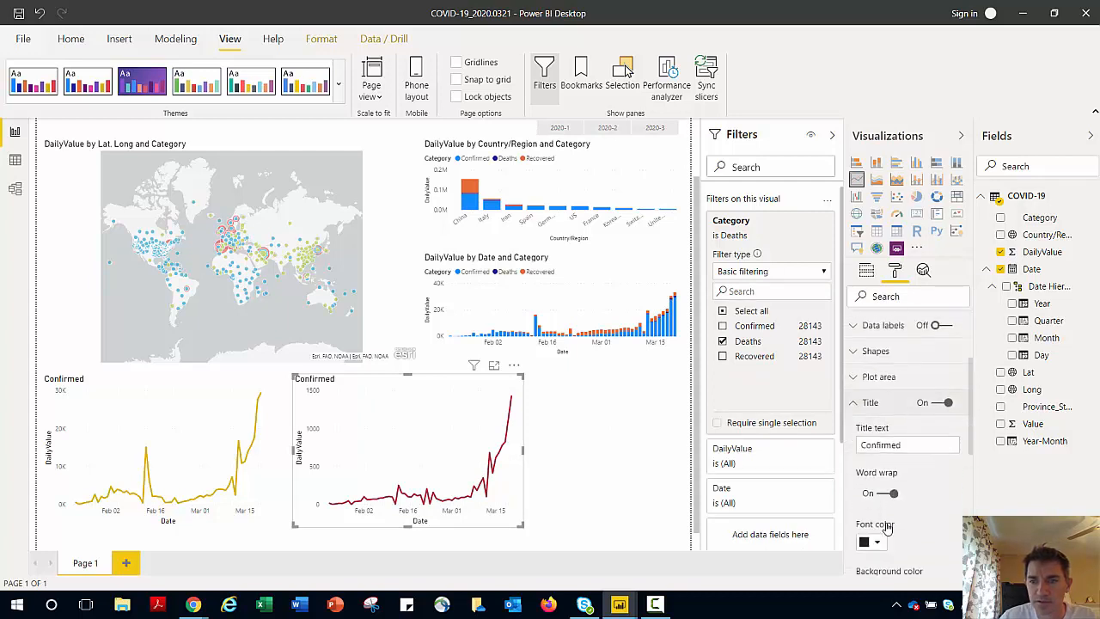
double_click(877, 428)
type("De")
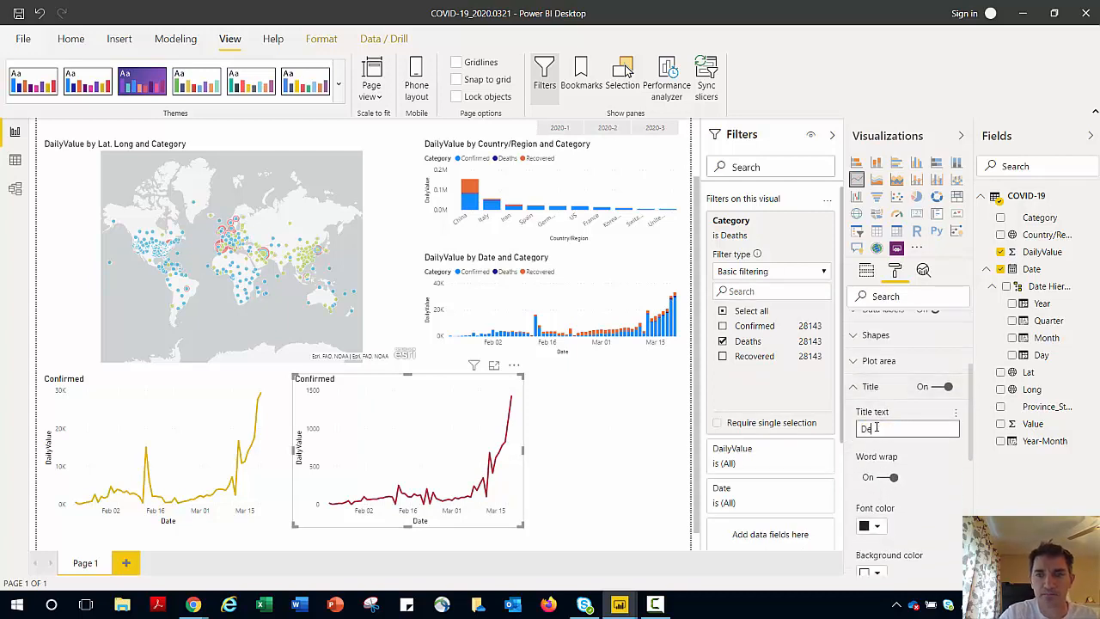
type("aths")
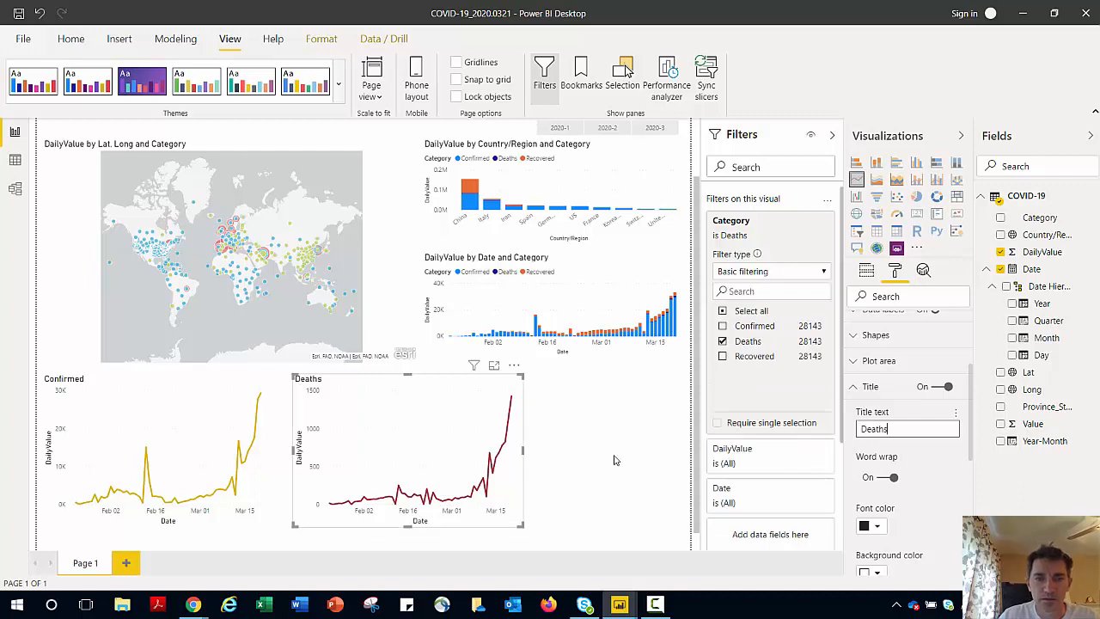
left_click(588, 450)
left_click(391, 386)
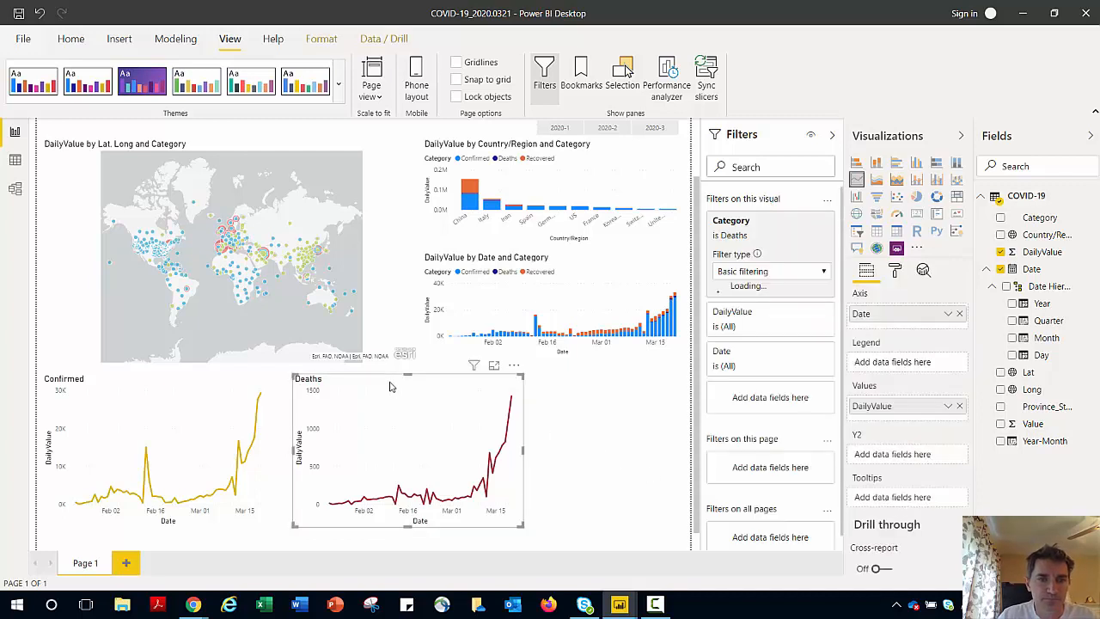
Paste a copy of the Deaths line chart and place it at the far end of the line chart row
key("ctrl+v")
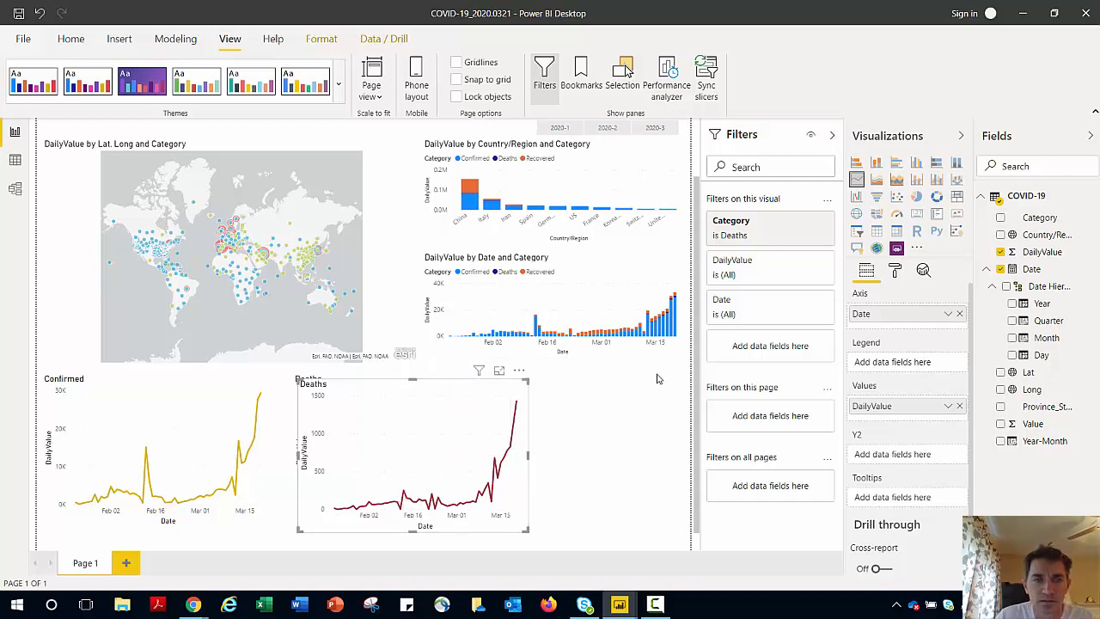
left_click_drag(433, 401, 643, 379)
Resize and reposition the Confirmed chart and both Deaths charts so all three fit side by side without overlapping
left_click(228, 382)
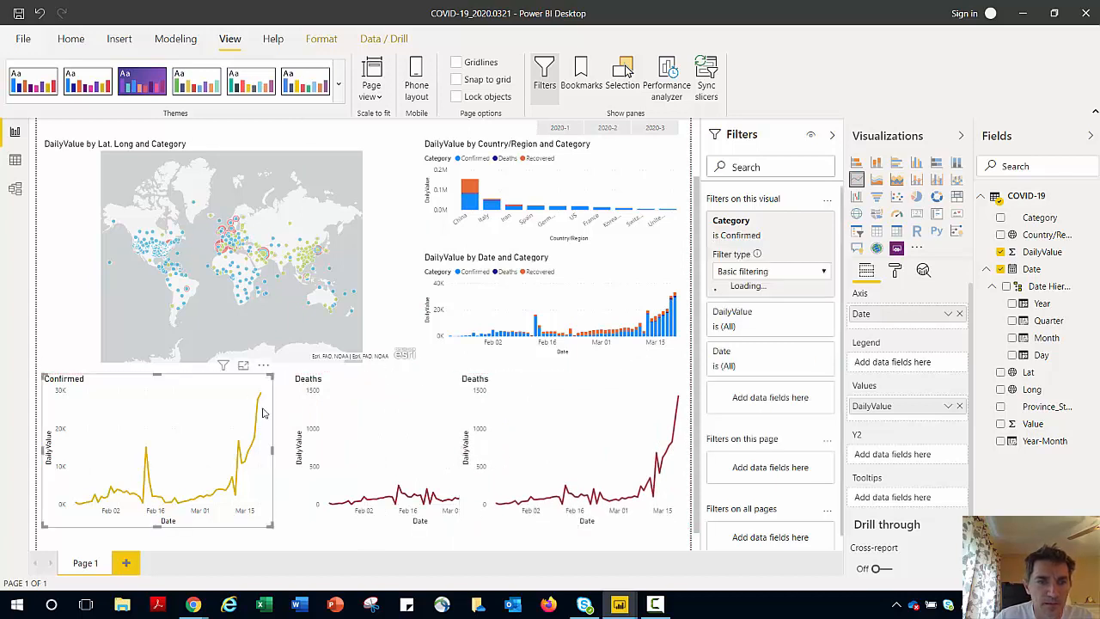
left_click_drag(274, 451, 244, 458)
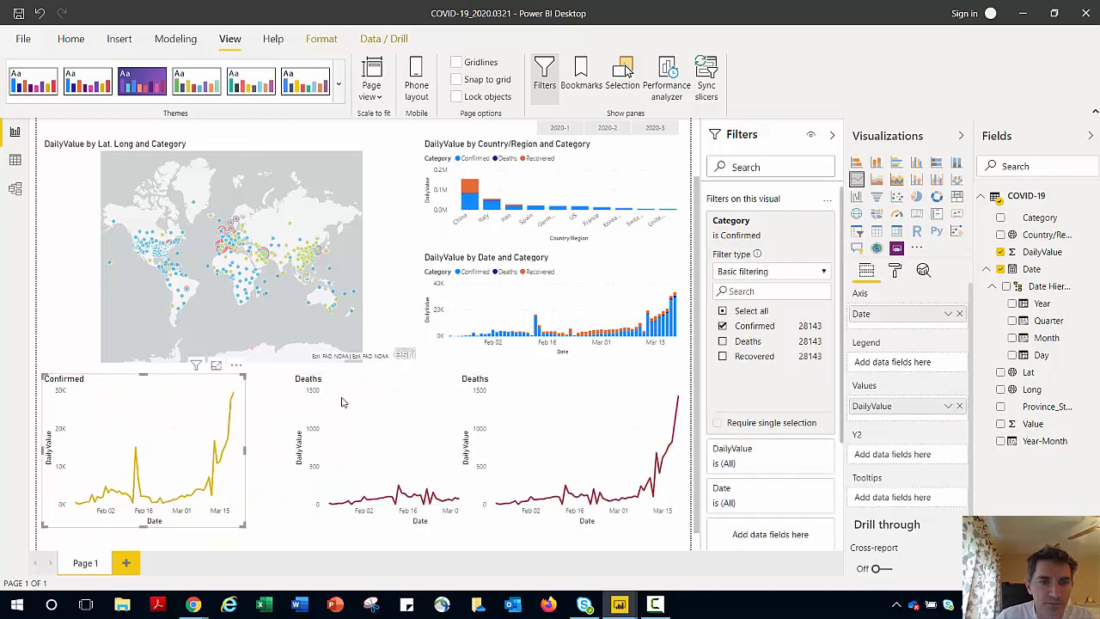
left_click(337, 385)
mouse_move(337, 385)
left_mouse_down()
mouse_move(324, 381)
mouse_move(335, 381)
left_mouse_up()
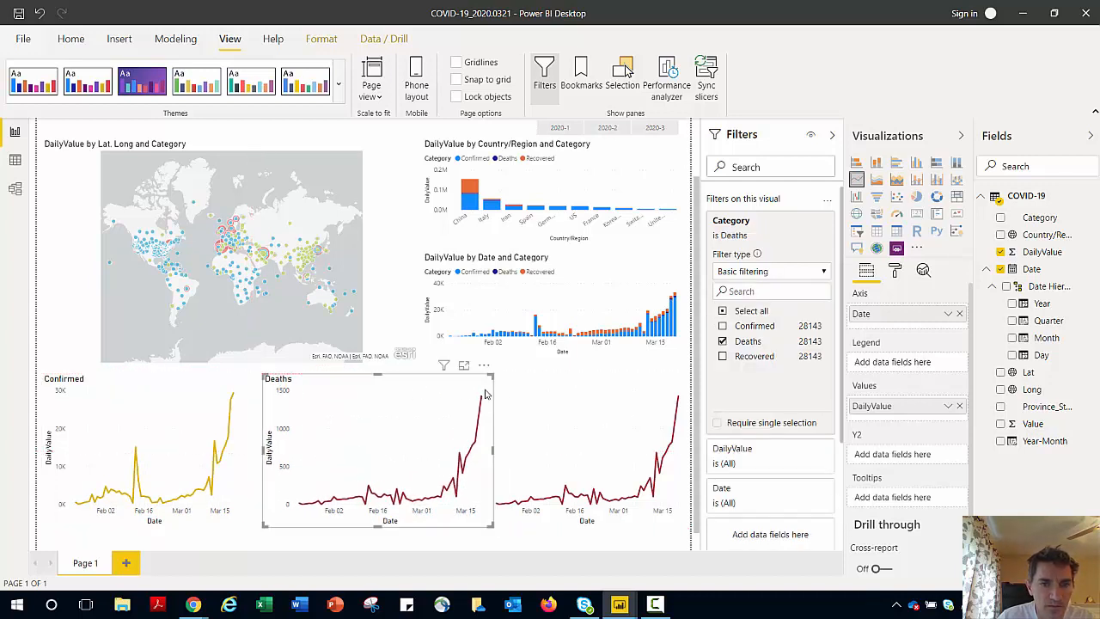
left_click(505, 391)
left_click_drag(461, 448, 492, 453)
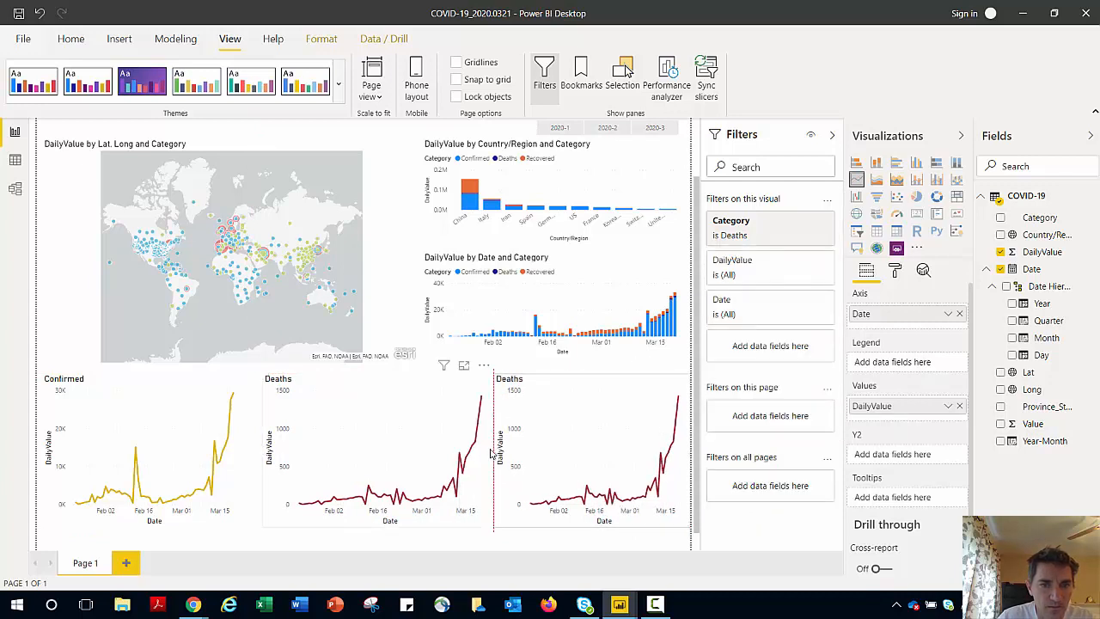
left_click(470, 446)
left_click(270, 430)
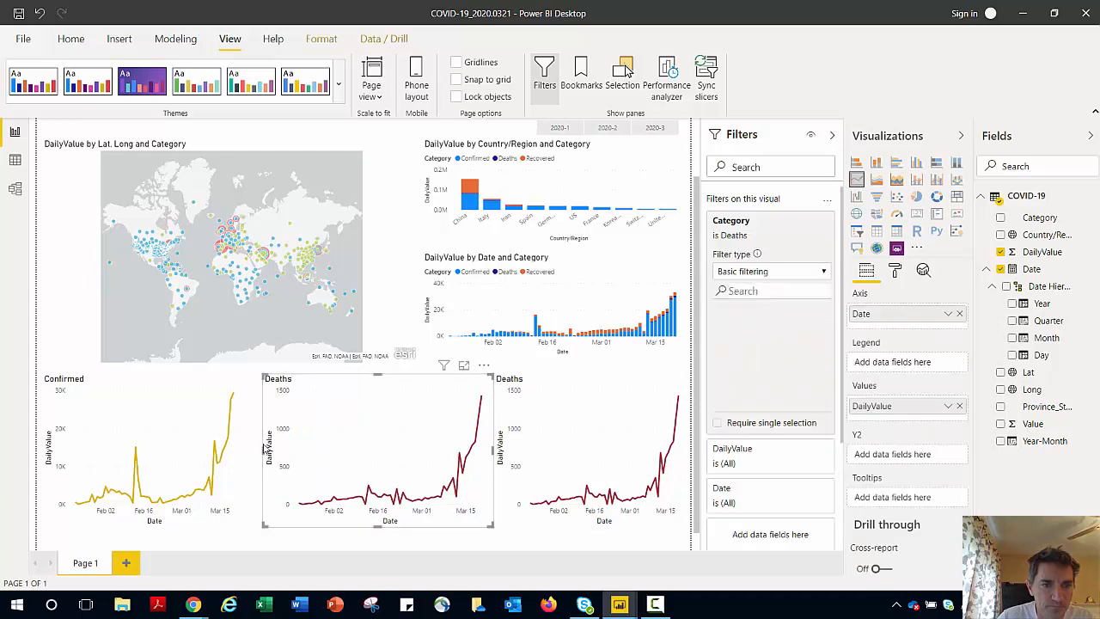
mouse_move(264, 450)
left_mouse_down()
mouse_move(254, 456)
mouse_move(263, 457)
left_mouse_up()
left_click(246, 456)
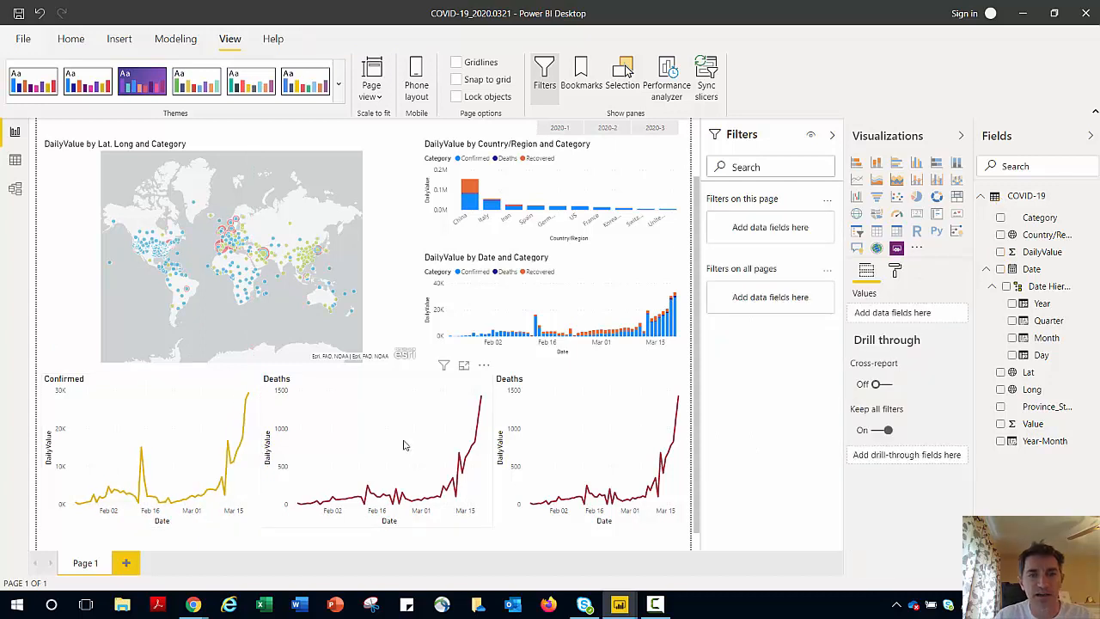
Change the Category filter of the third line chart from Deaths to Recovered
left_click(600, 389)
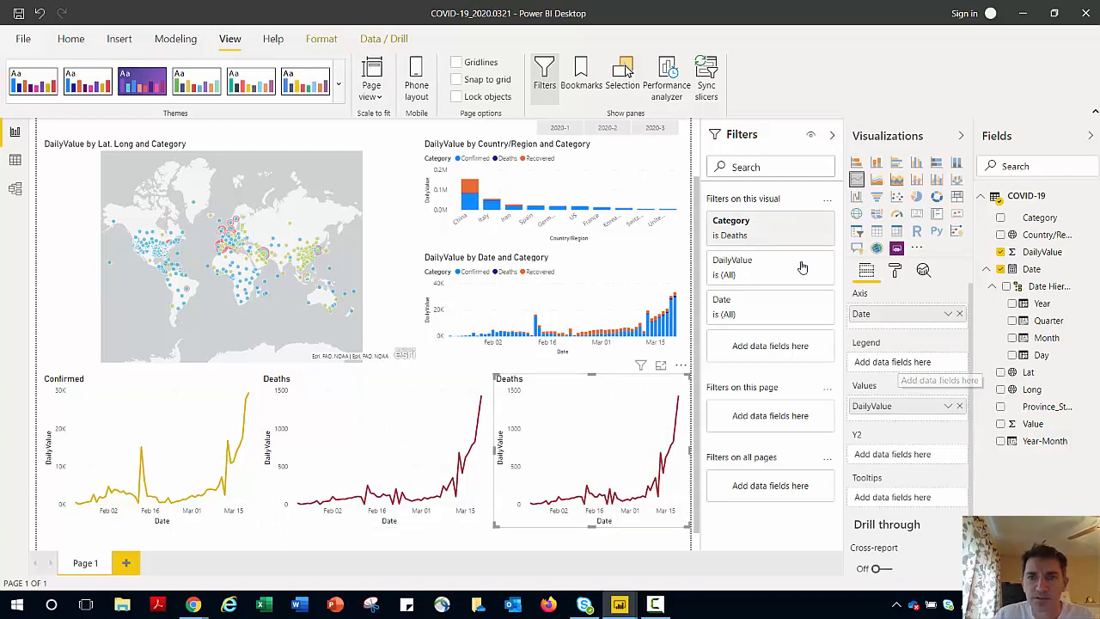
left_click(773, 232)
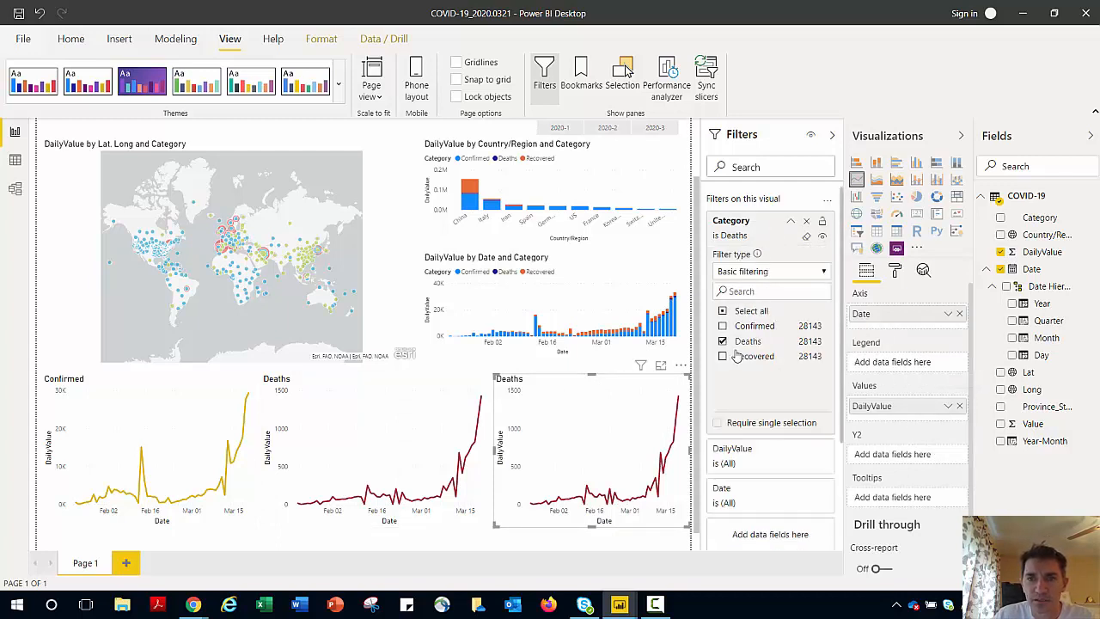
left_click(723, 356)
left_click(723, 341)
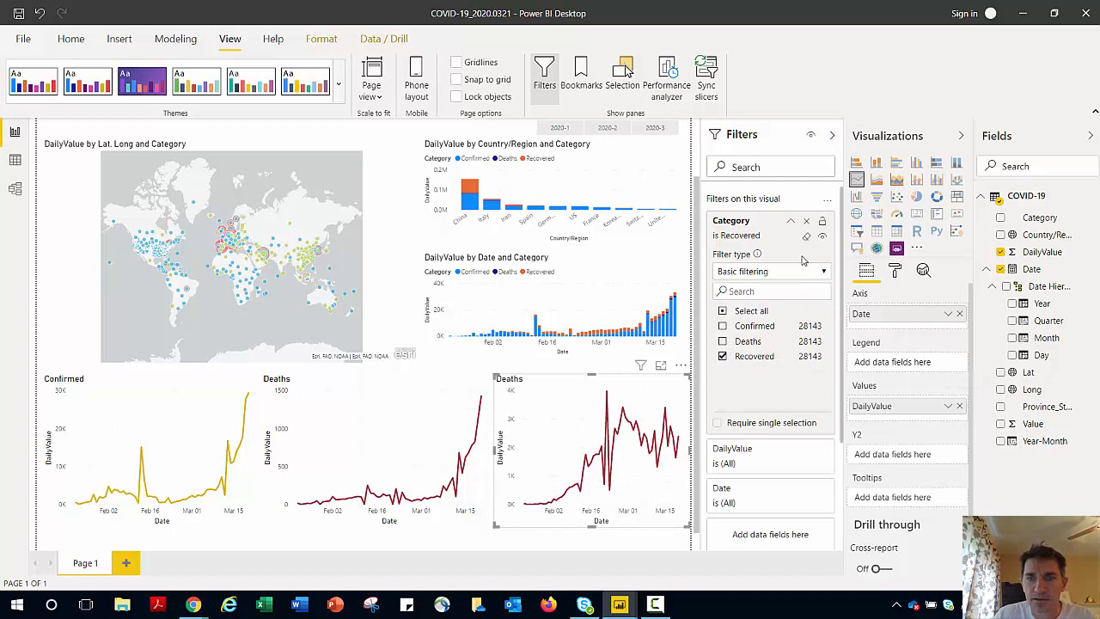
left_click(791, 221)
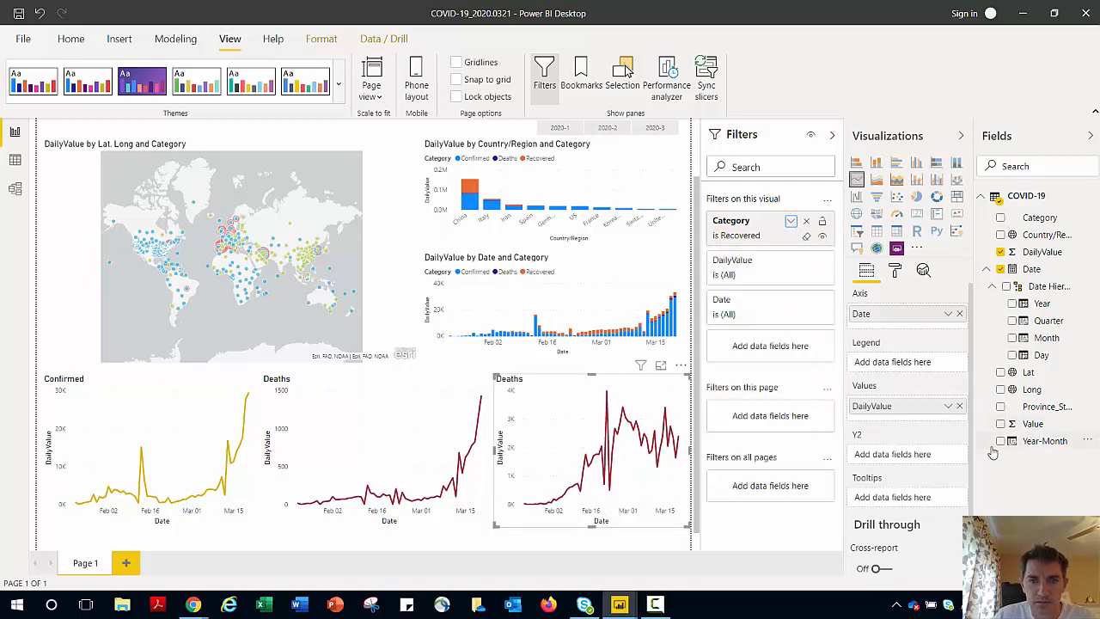
Replace the title text of the third line chart with Recovered
left_click(895, 271)
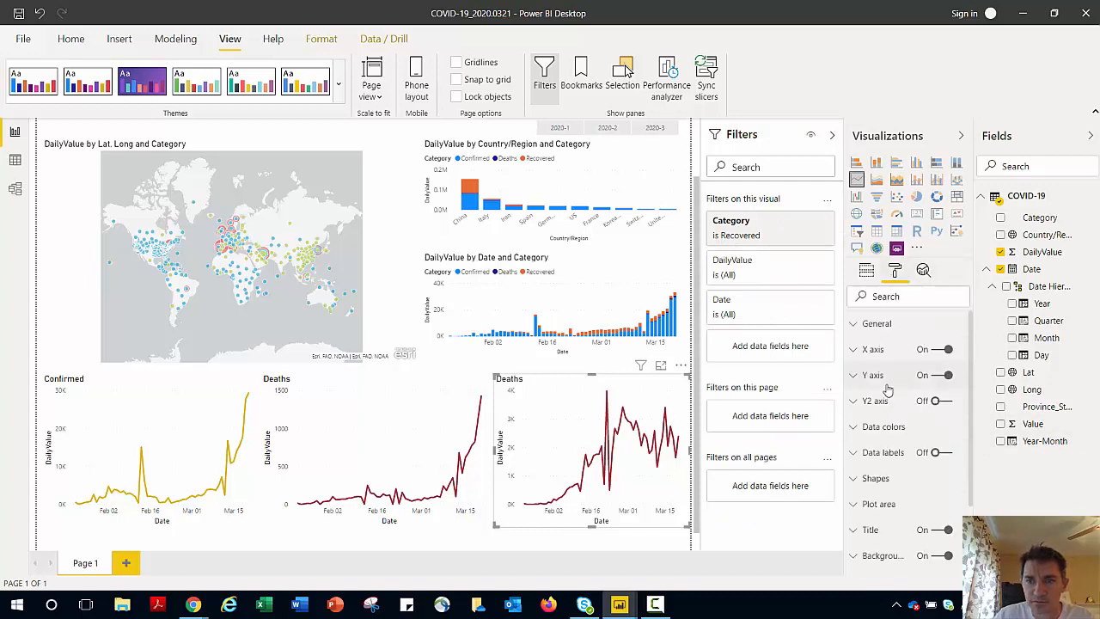
left_click(877, 528)
scroll(878, 507, "down", 3)
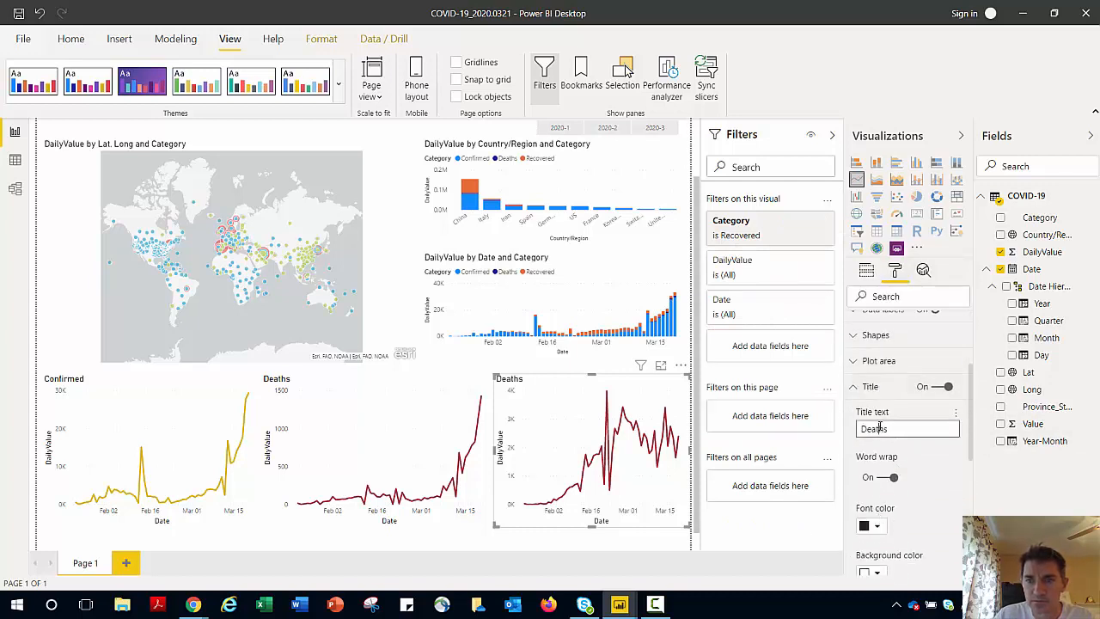
double_click(880, 428)
type("Recovered")
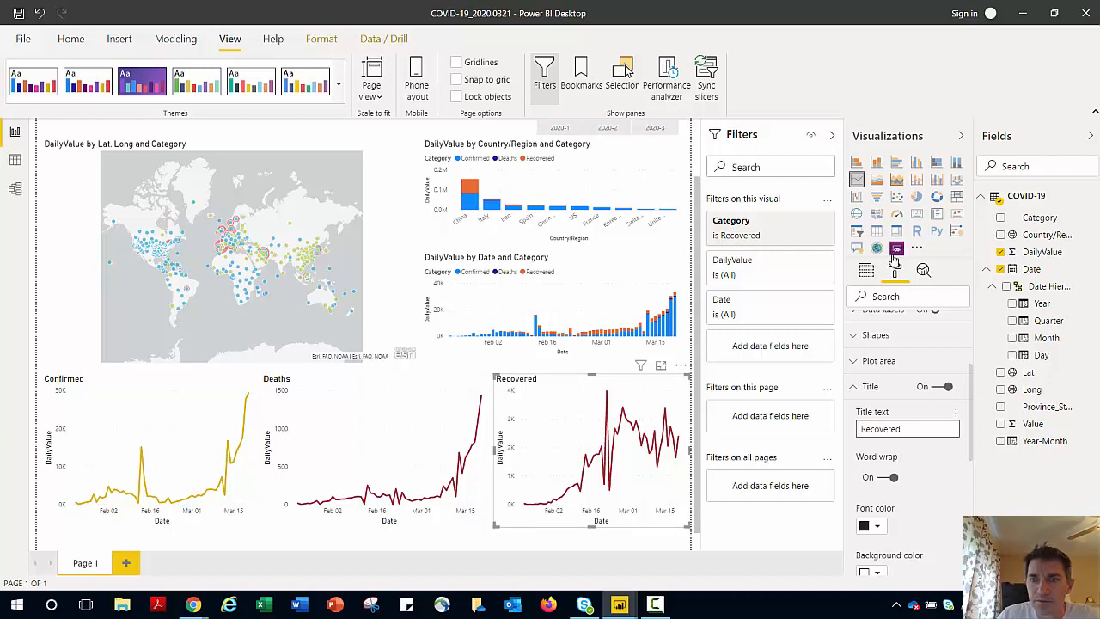
Change the DailyValue line color of the Recovered chart to blue
scroll(898, 412, "up", 3)
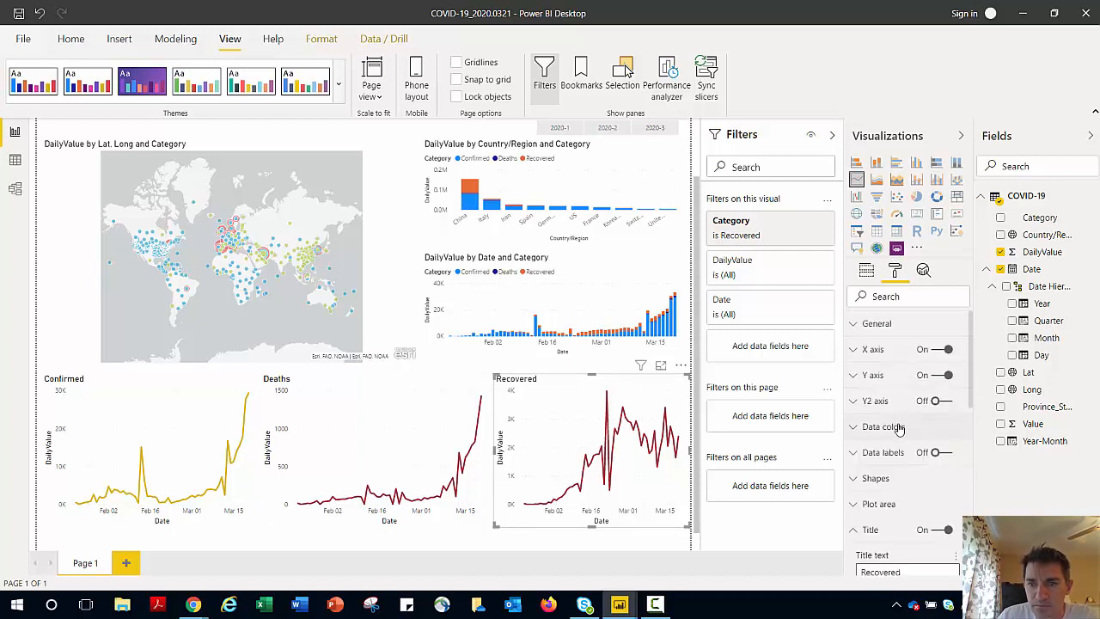
left_click(893, 427)
left_click(876, 470)
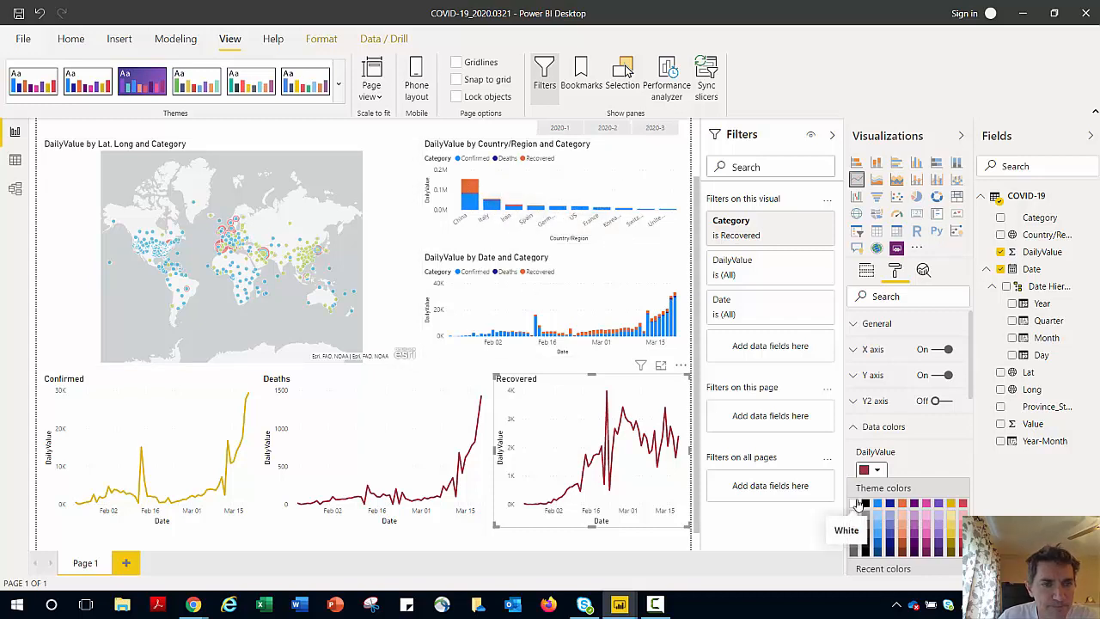
left_click(879, 505)
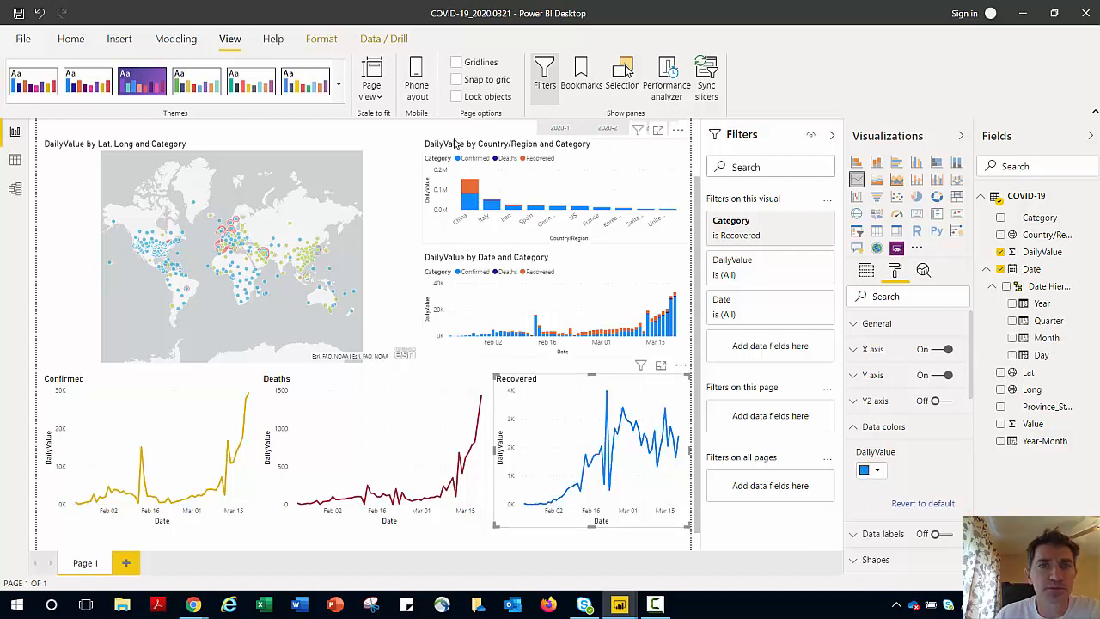
Recolor the DailyValue by Country/Region and Category column chart with Confirmed in yellow, Deaths in dark red and Recovered in blue
left_click(611, 158)
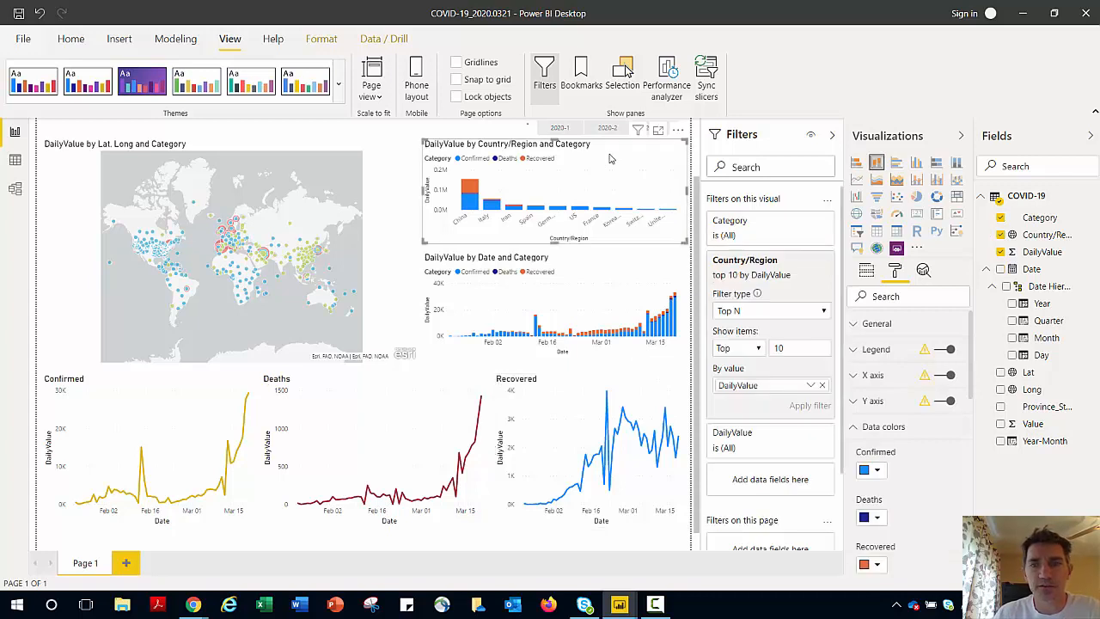
left_click(877, 471)
left_click(951, 335)
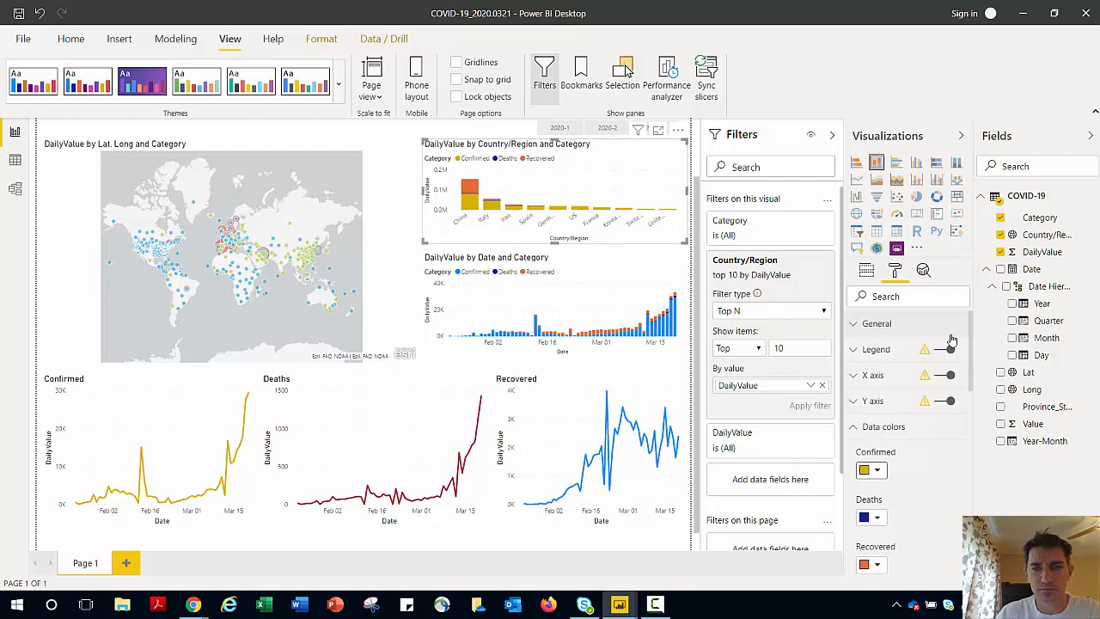
left_click(872, 517)
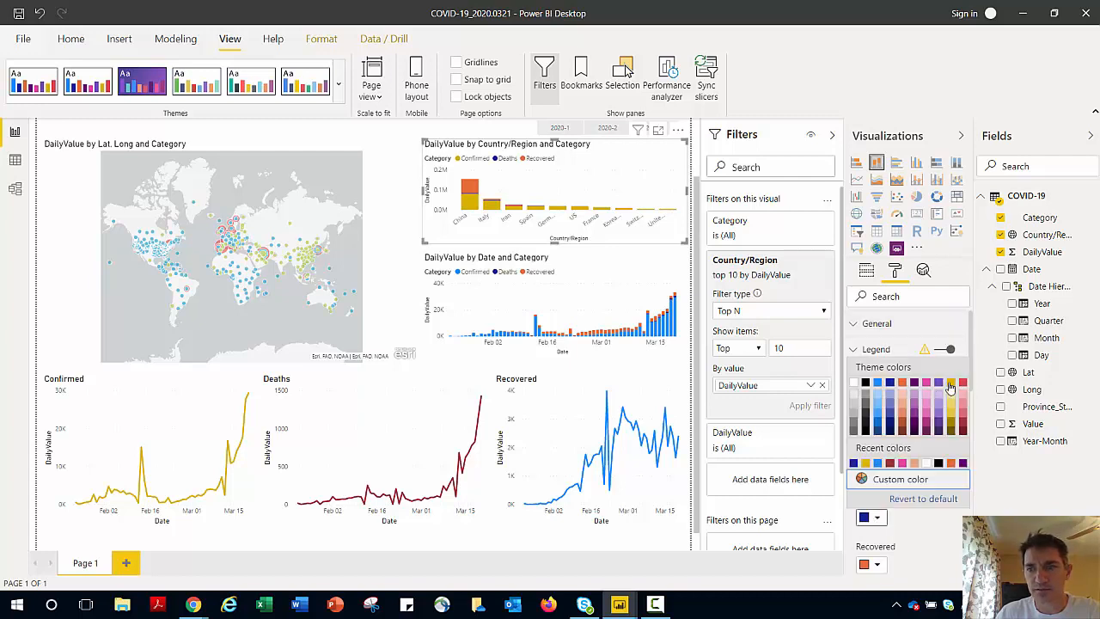
left_click(964, 427)
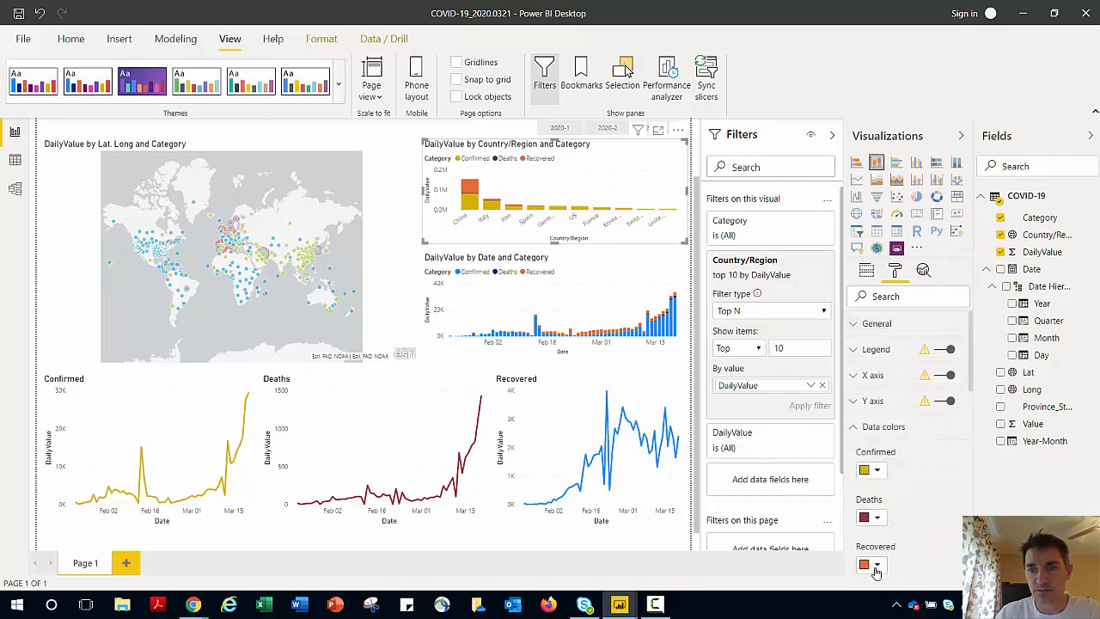
left_click(876, 565)
left_click(880, 430)
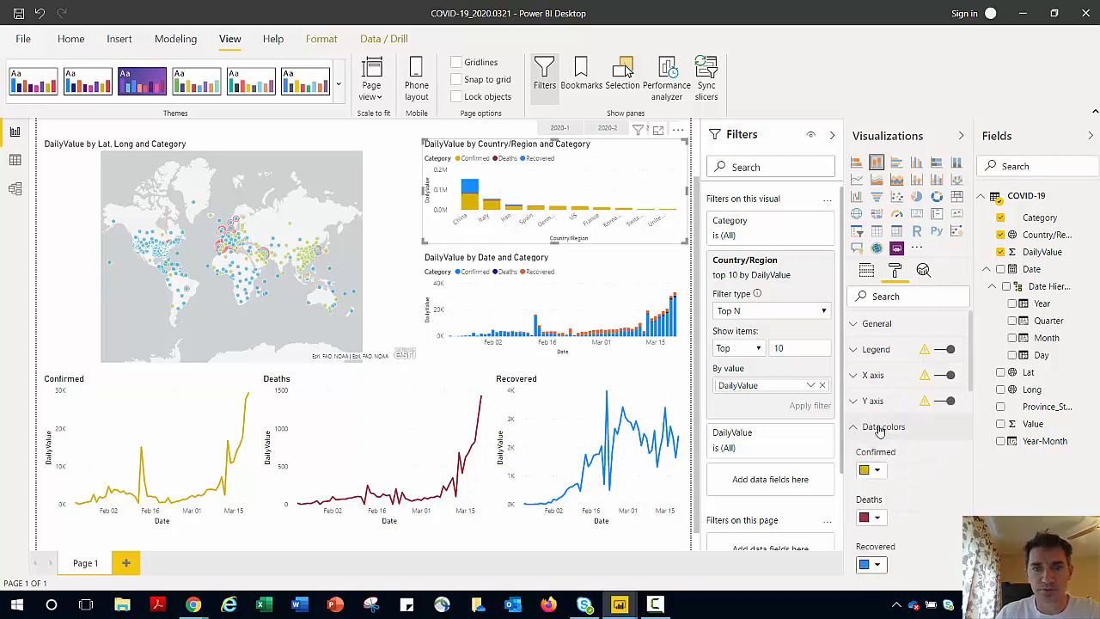
Recolor the DailyValue by Date and Category column chart with Confirmed in yellow, Deaths in dark red and Recovered in blue
left_click(578, 267)
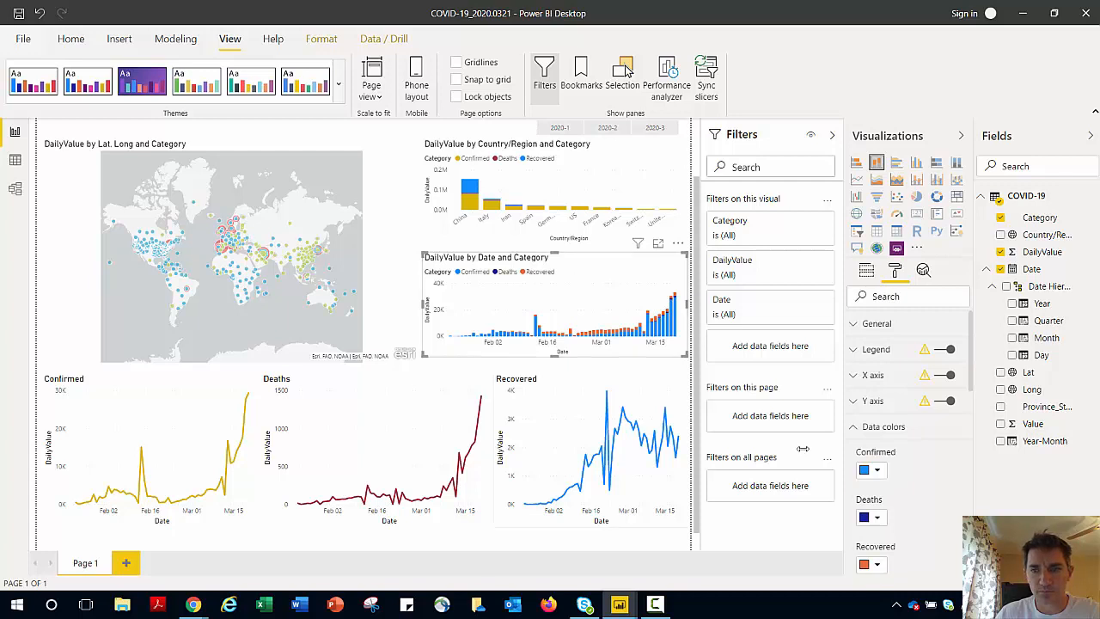
left_click(869, 470)
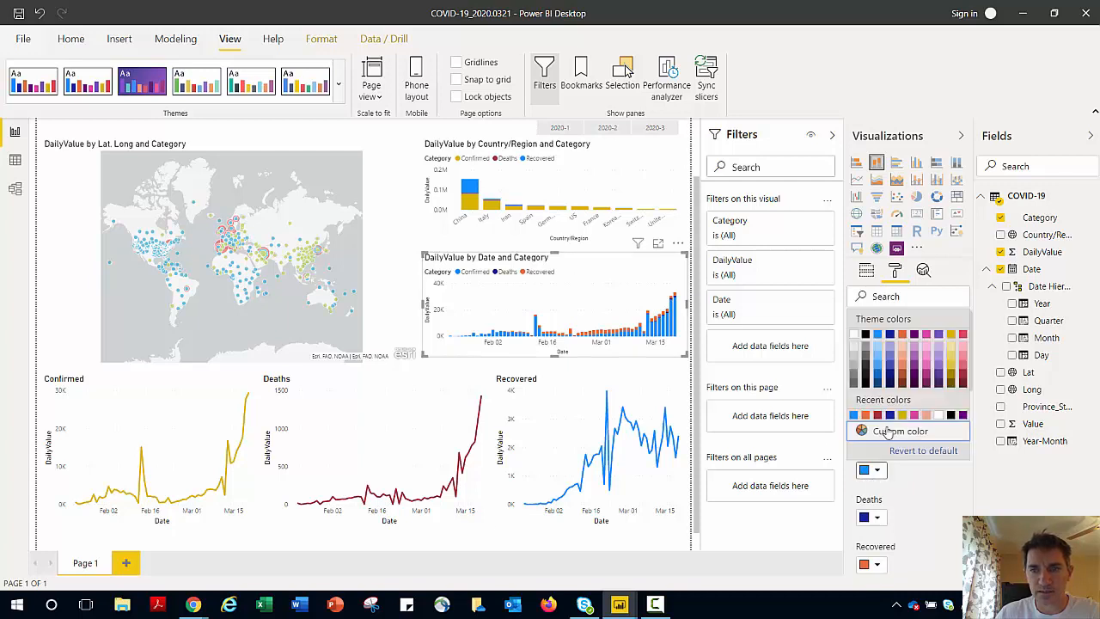
left_click(951, 335)
left_click(870, 518)
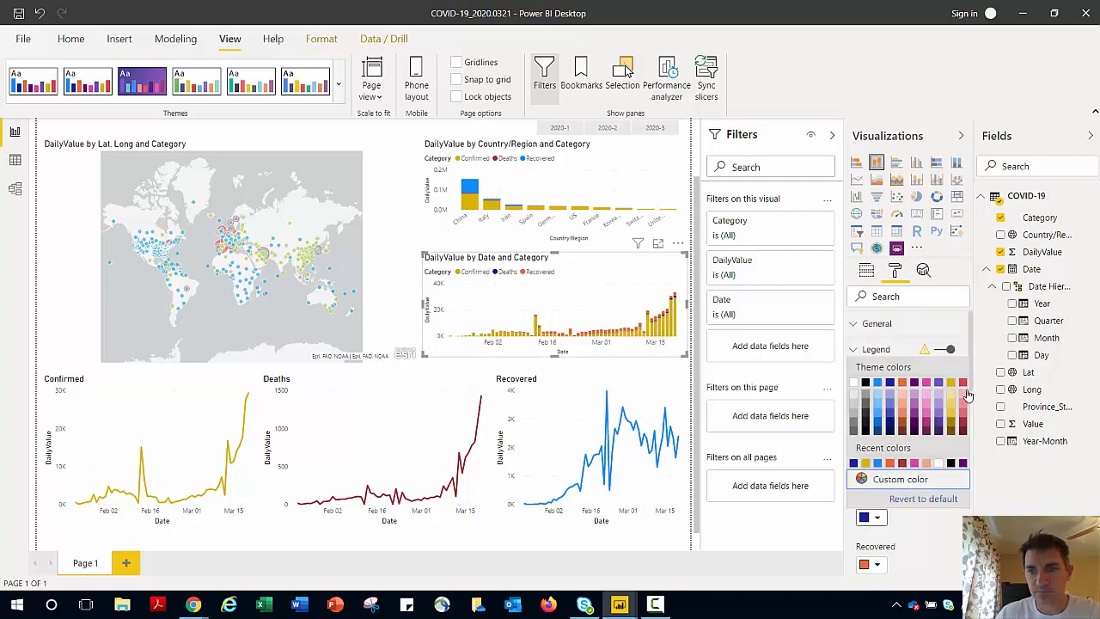
left_click(962, 430)
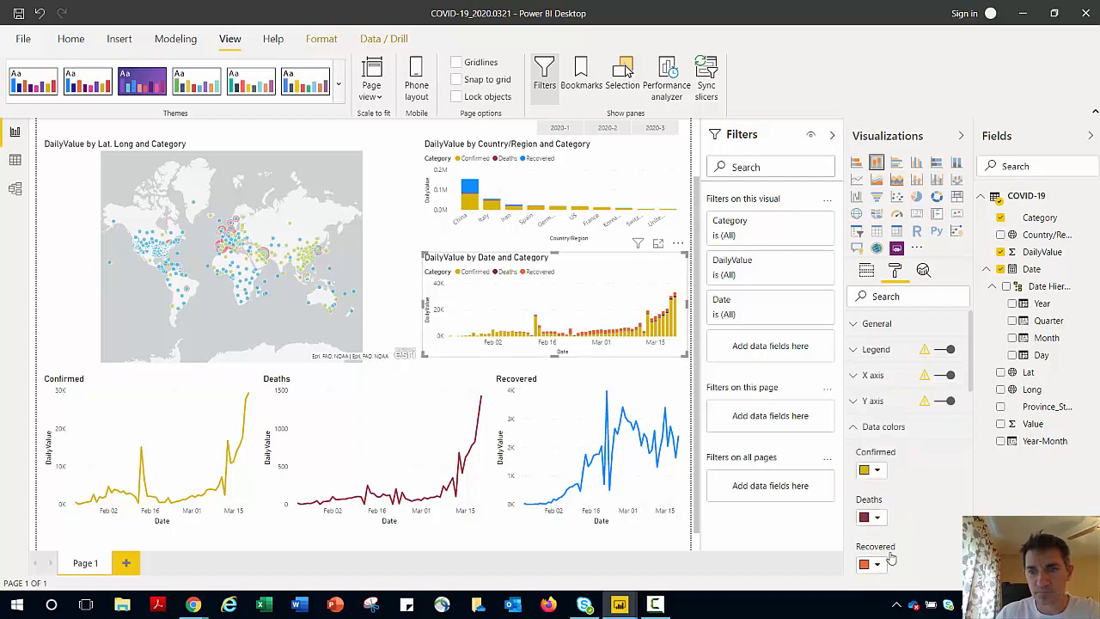
left_click(869, 564)
left_click(880, 430)
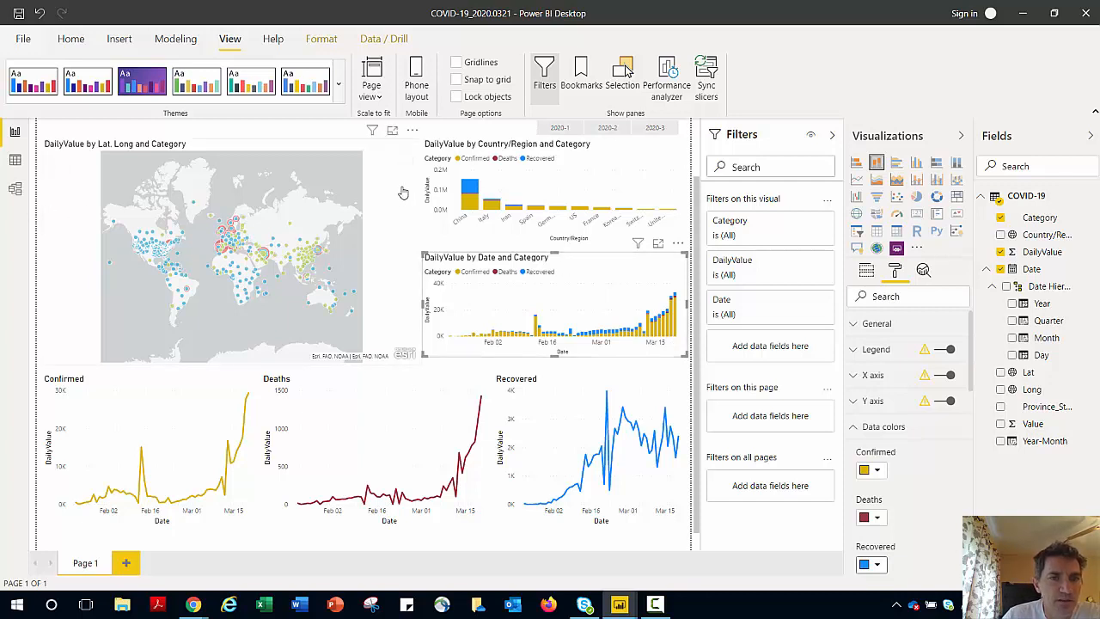
Turn on Layers for the ArcGIS map of DailyValue by Lat, Long and Category
left_click(378, 234)
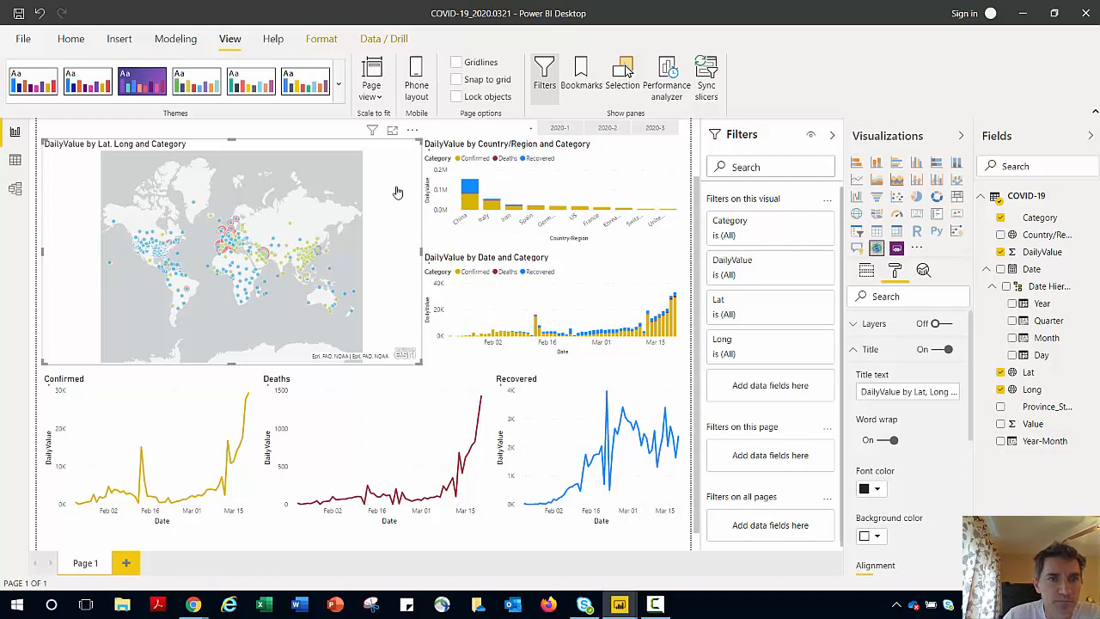
scroll(266, 232, "up", 2)
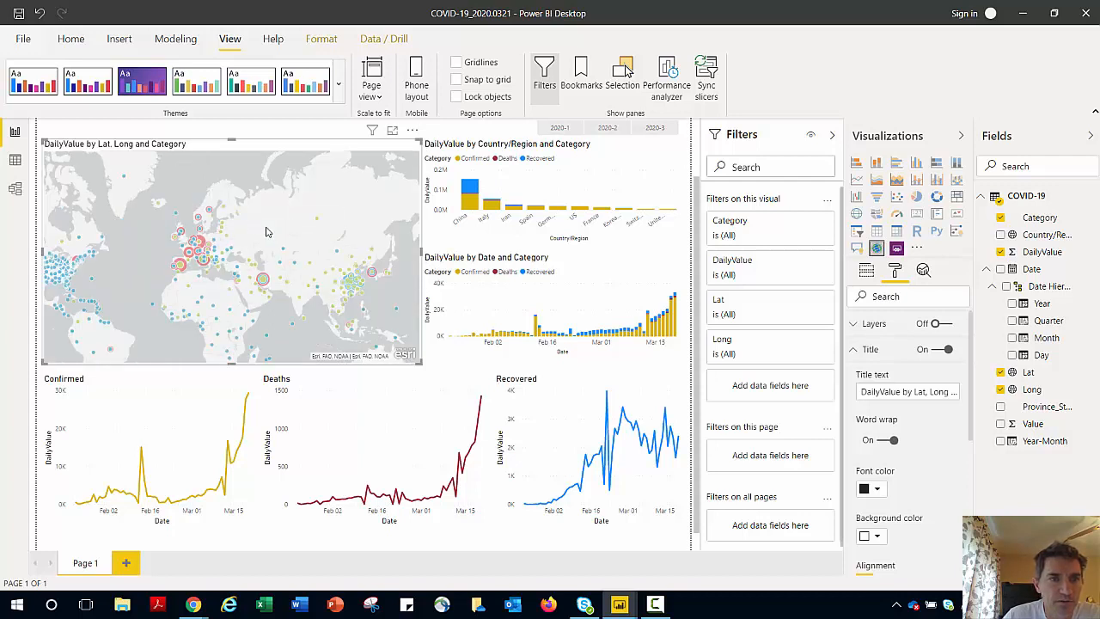
left_click_drag(265, 233, 312, 199)
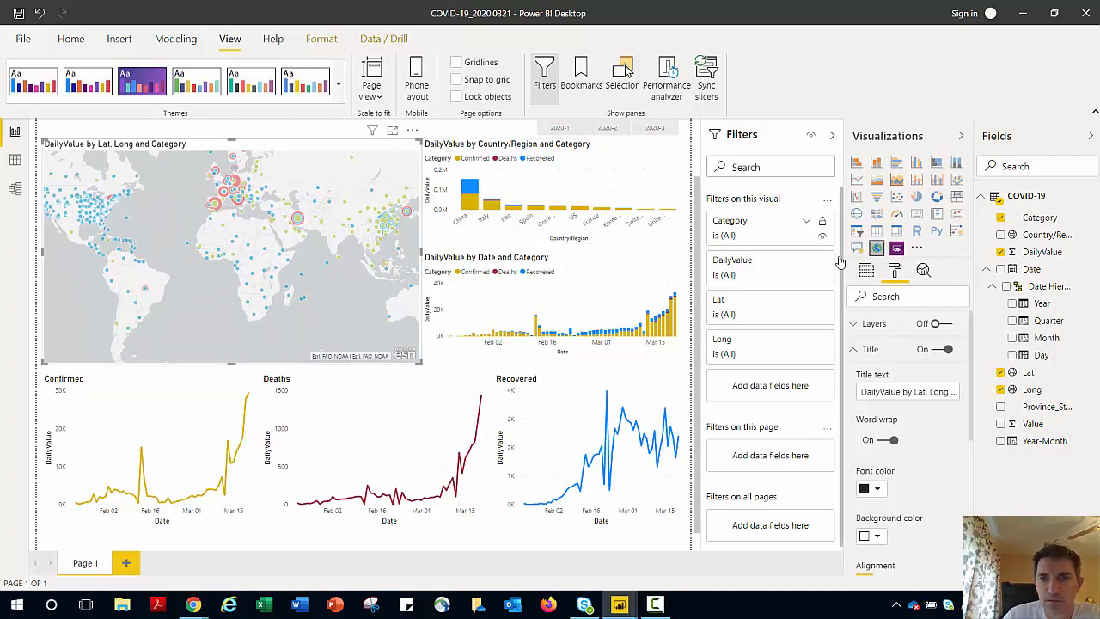
left_click(938, 325)
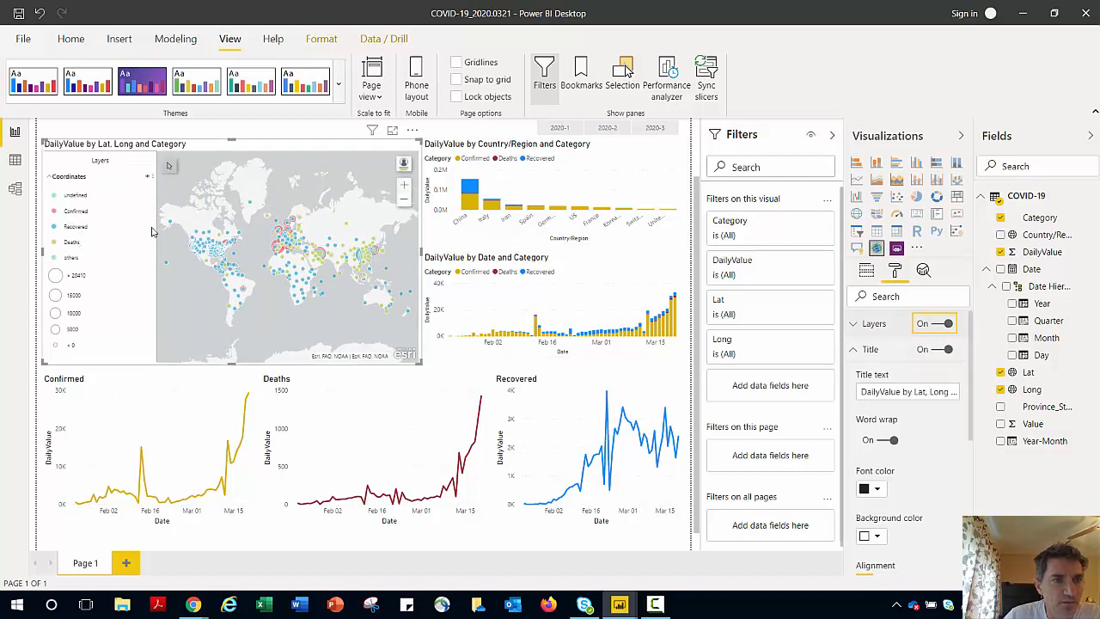
Open the ArcGIS map for editing and set its basemap to Dark Gray Canvas
left_click(413, 131)
left_click(436, 147)
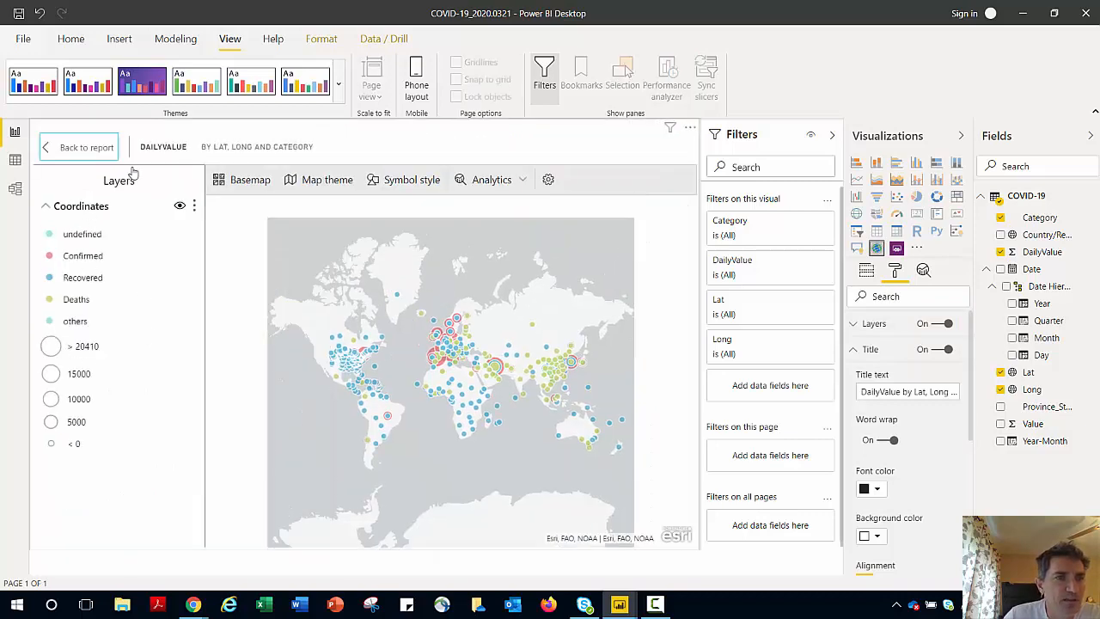
left_click(249, 179)
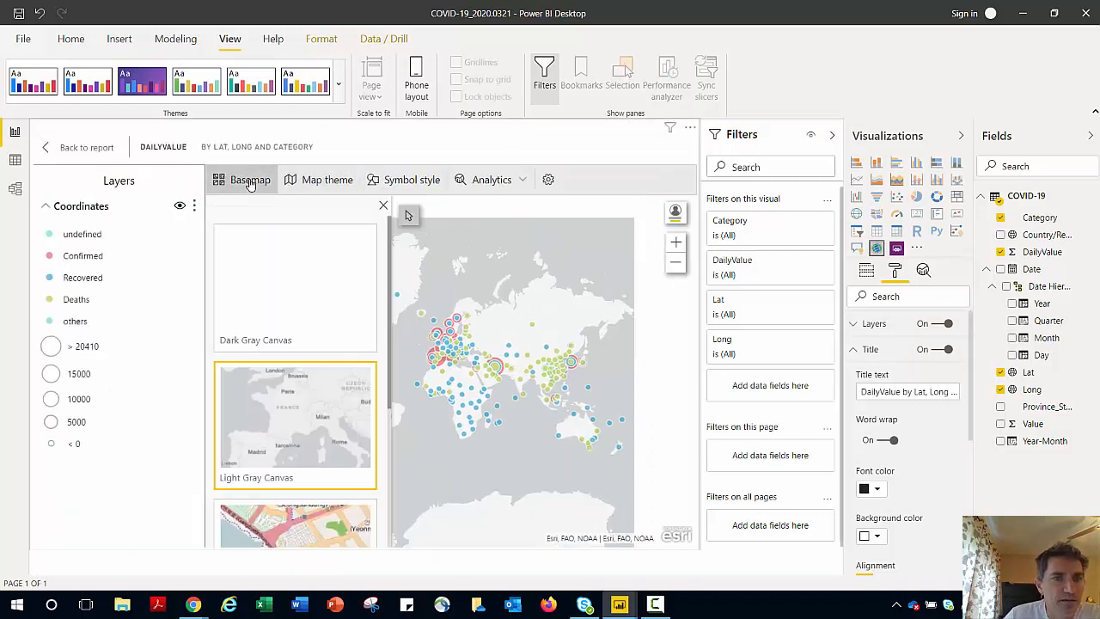
left_click(298, 264)
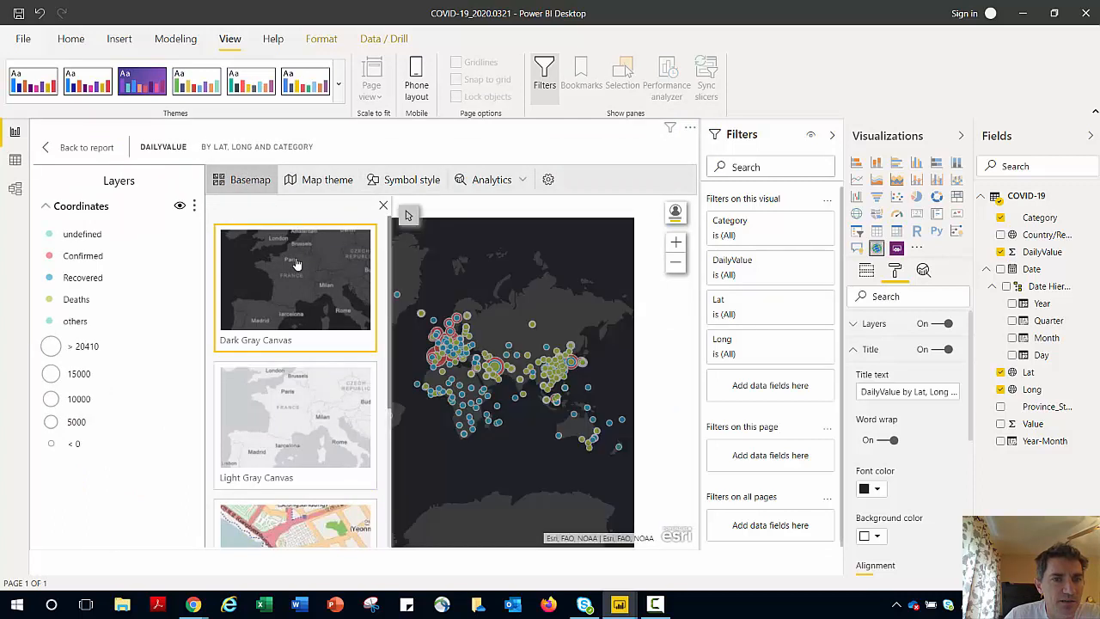
Check the ArcGIS map's theme options and set the symbol color for Confirmed to yellow
left_click(327, 182)
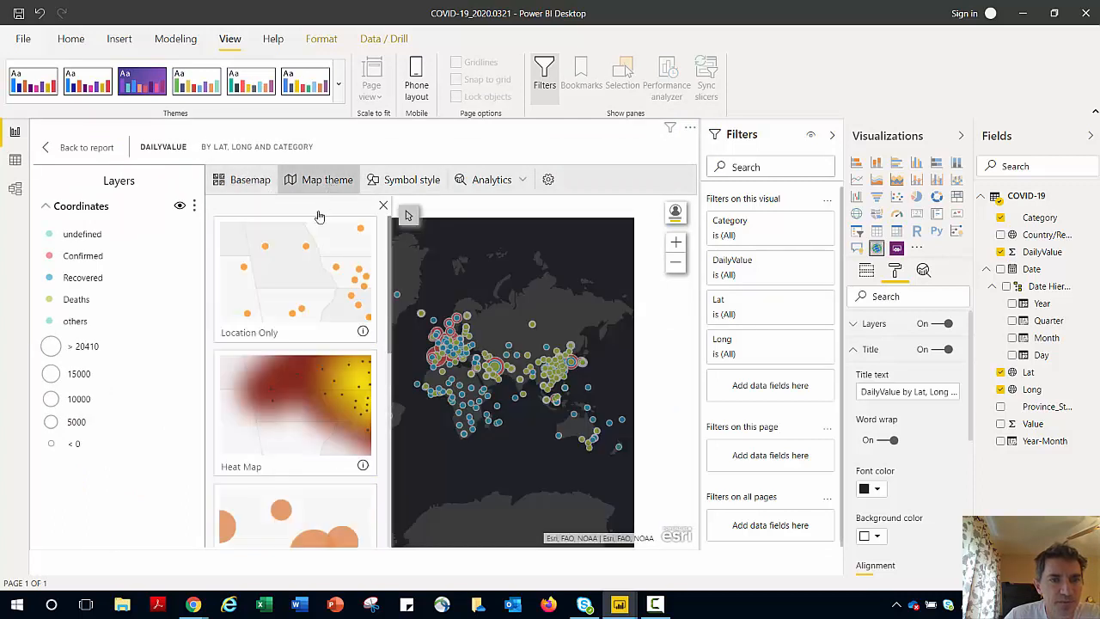
scroll(277, 375, "down", 3)
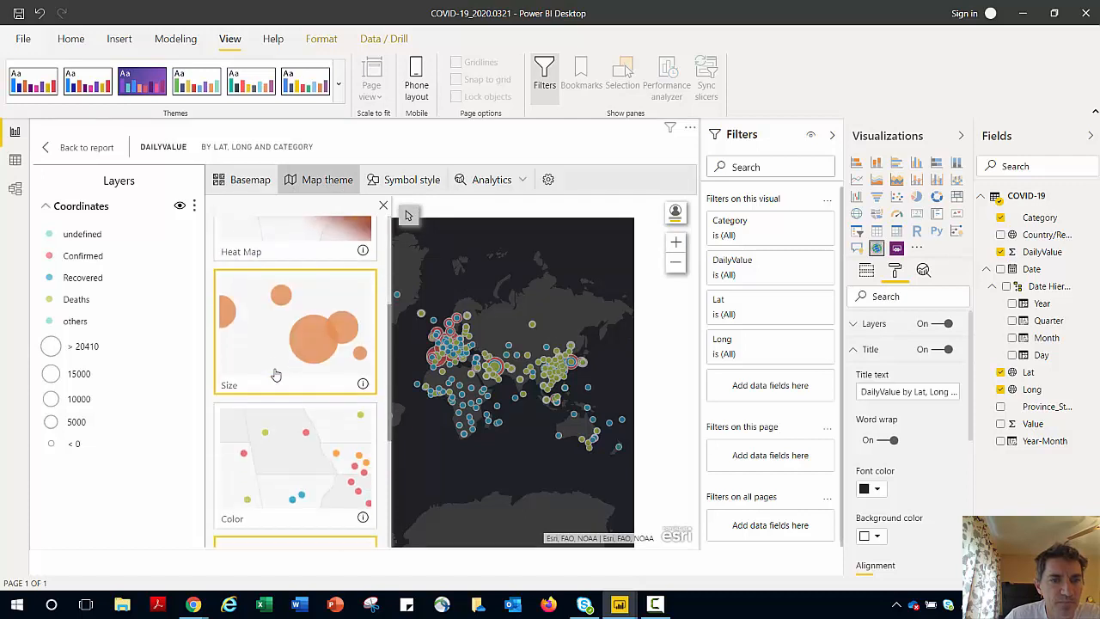
scroll(284, 400, "down", 2)
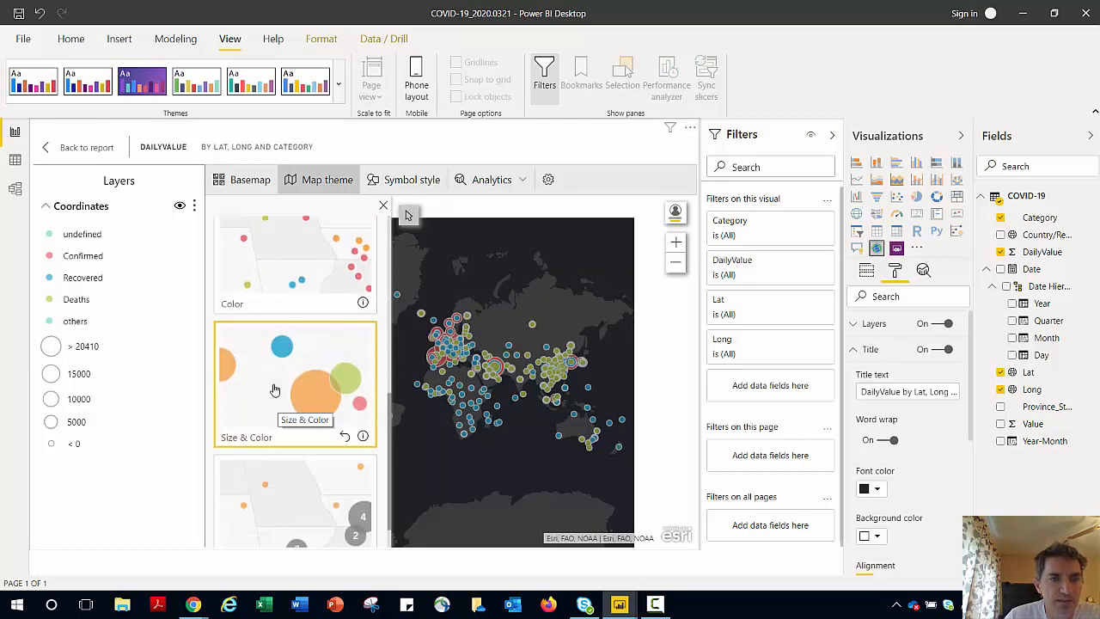
left_click(394, 179)
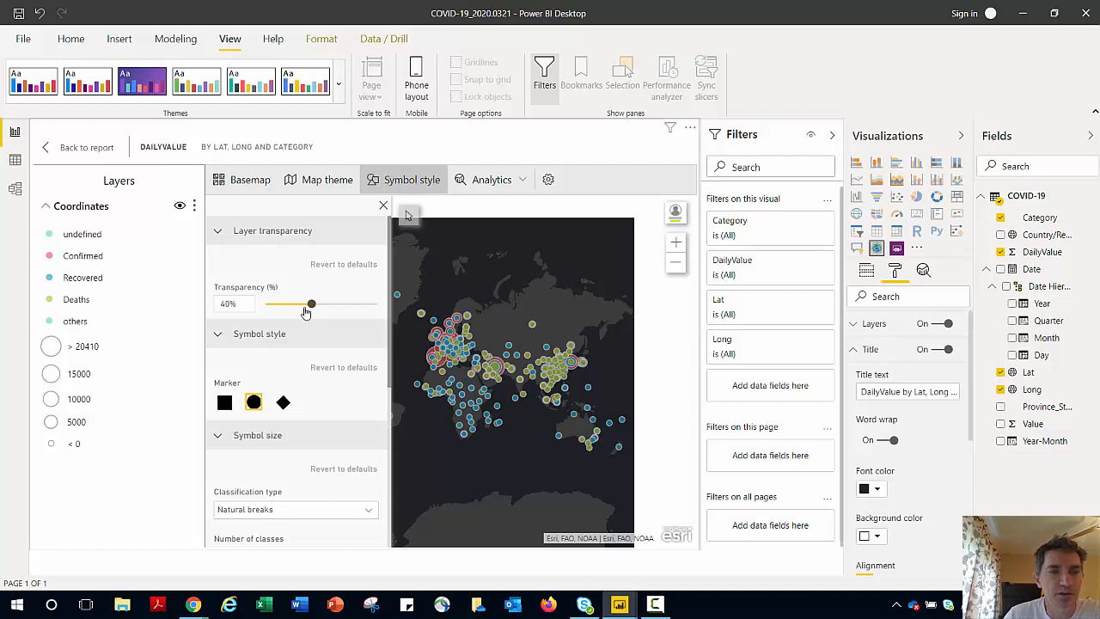
scroll(305, 316, "down", 3)
scroll(305, 316, "down", 1)
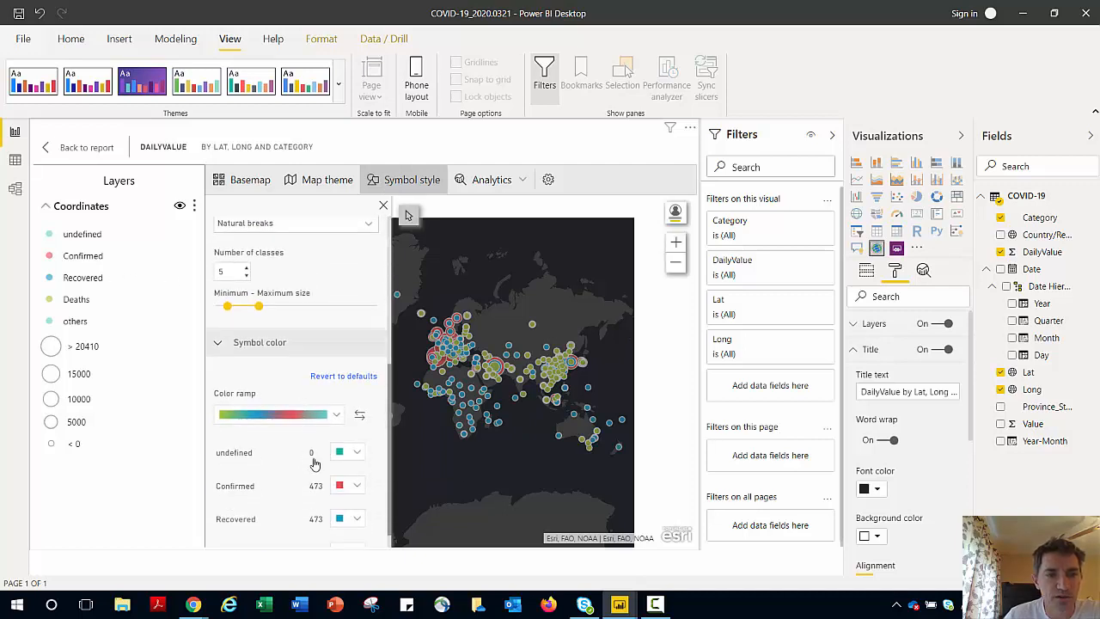
scroll(313, 464, "down", 1)
left_click(353, 465)
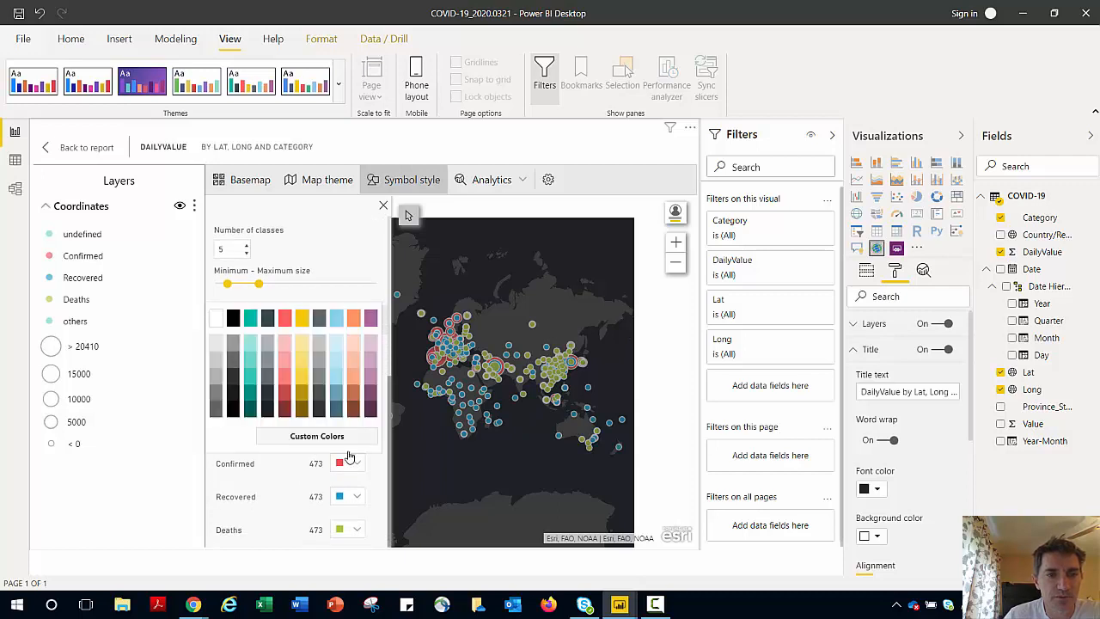
left_click(301, 318)
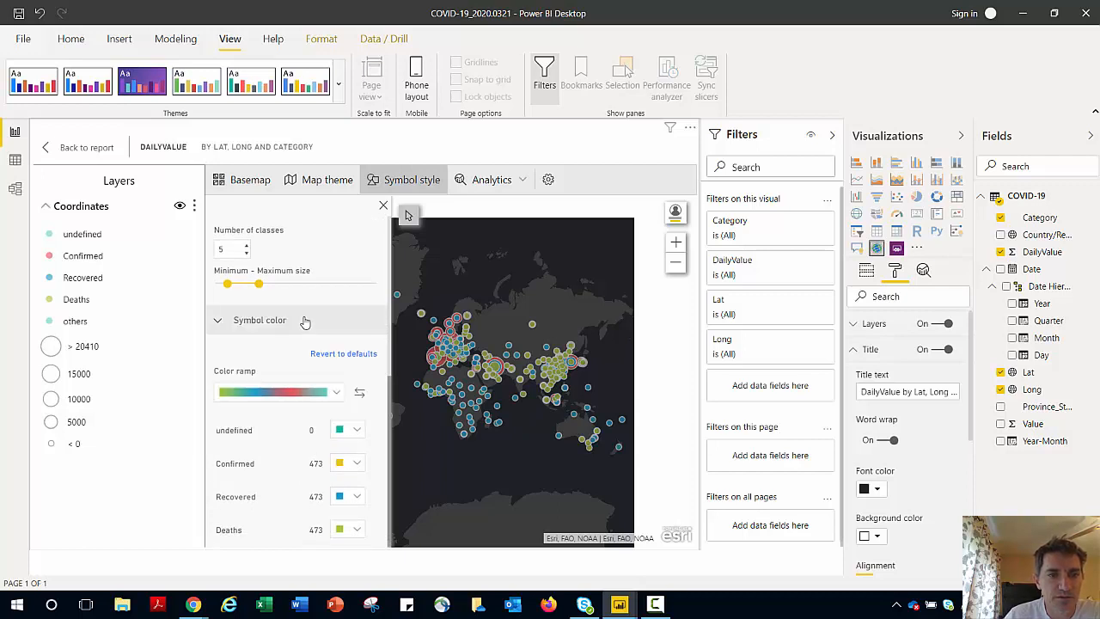
Set the ArcGIS map's symbol color for Deaths to dark red and return to the report
left_click(351, 498)
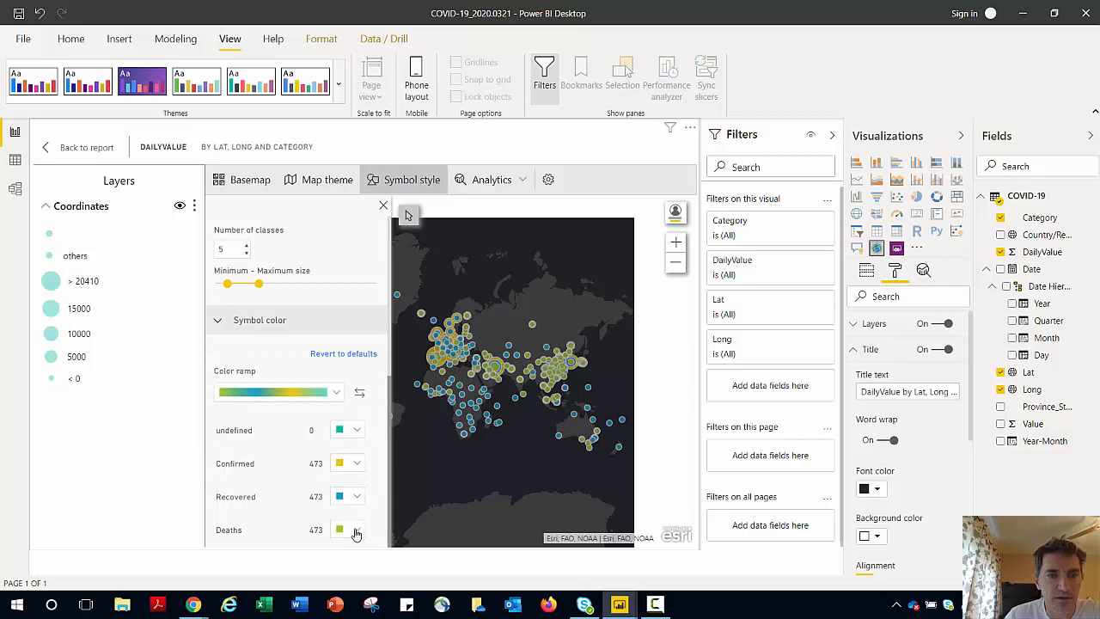
left_click(356, 530)
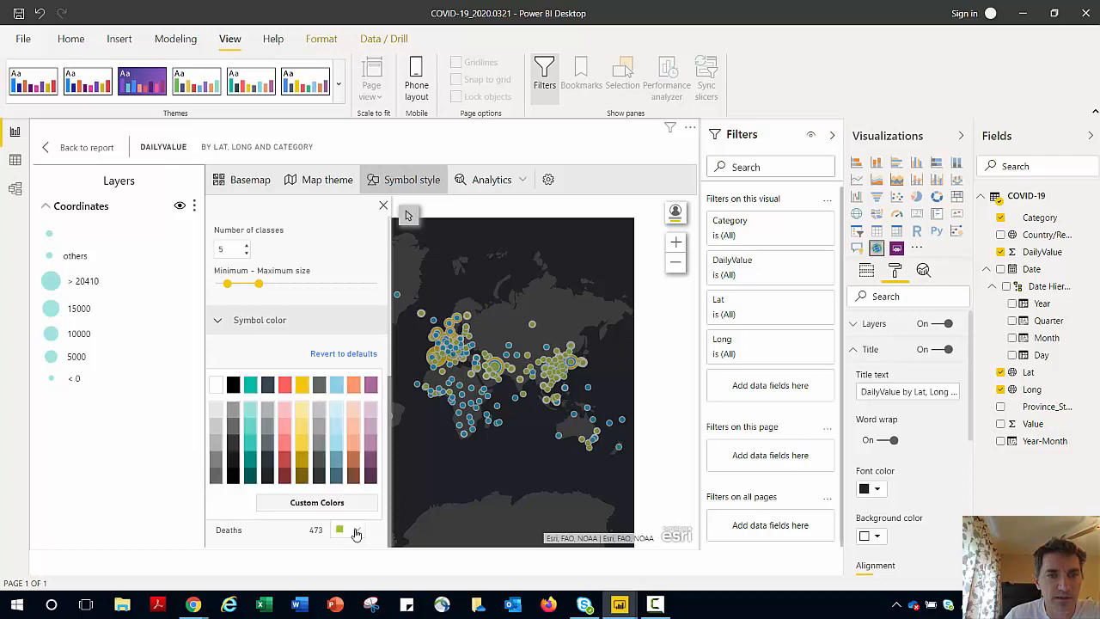
left_click(285, 465)
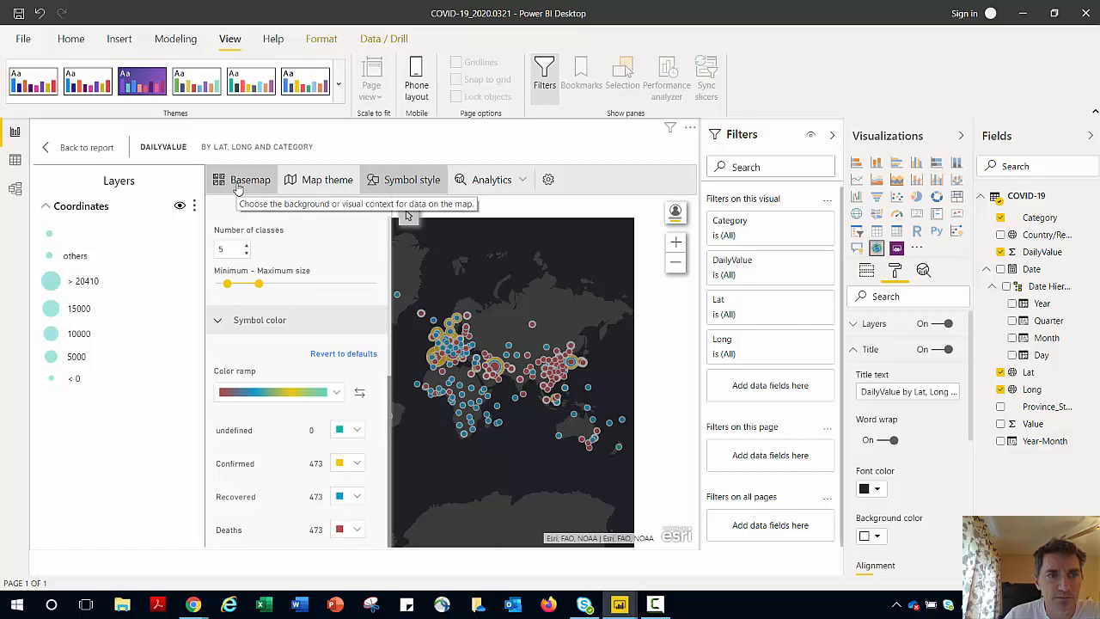
left_click(76, 150)
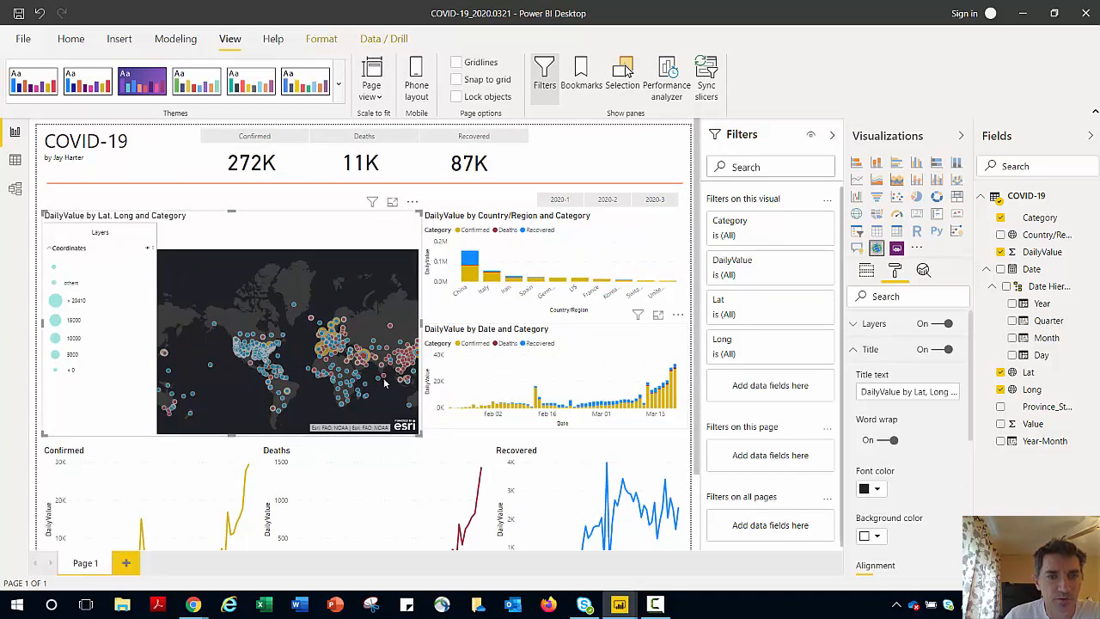
Turn off Layers for the ArcGIS map of DailyValue by Lat, Long and Category
left_click(249, 351)
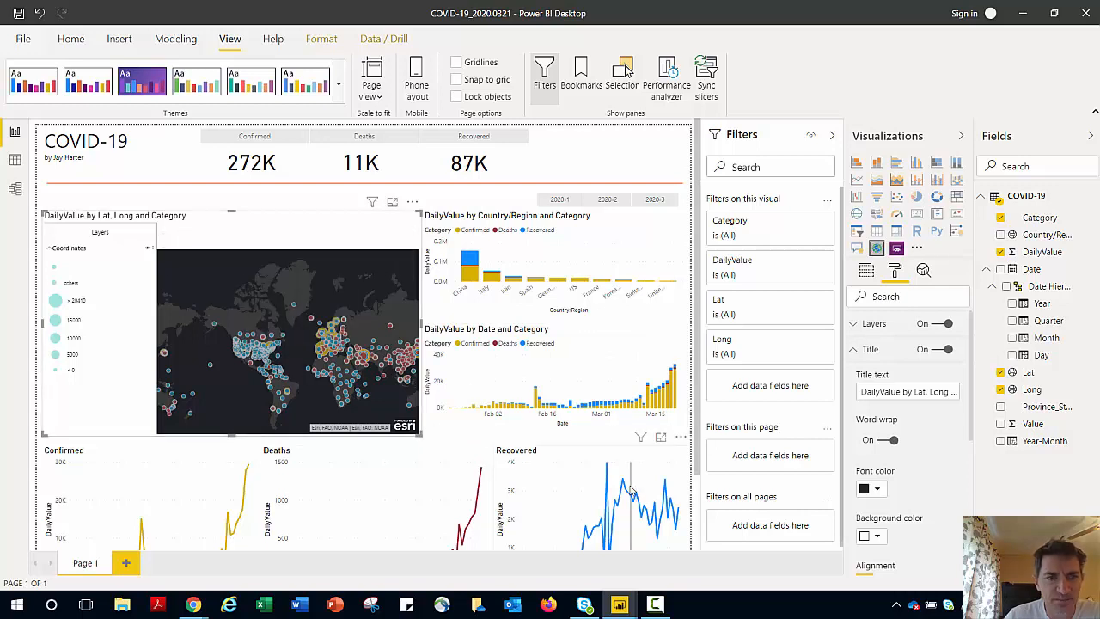
mouse_move(632, 489)
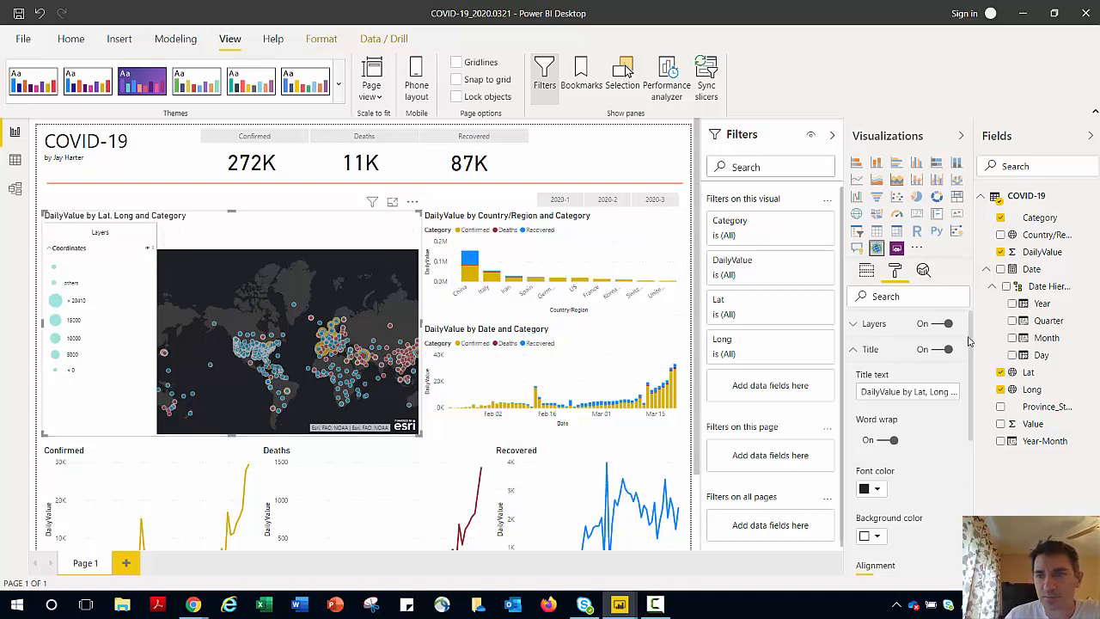
left_click(946, 323)
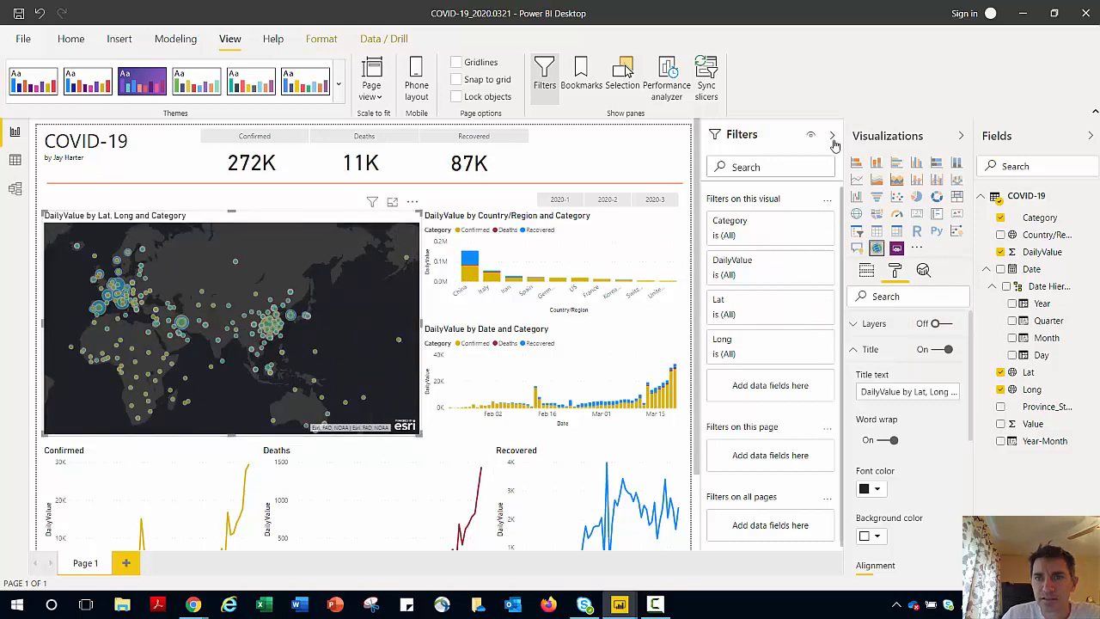
Collapse the Filters, Visualizations and Fields panes and look over the whole report page
left_click(961, 135)
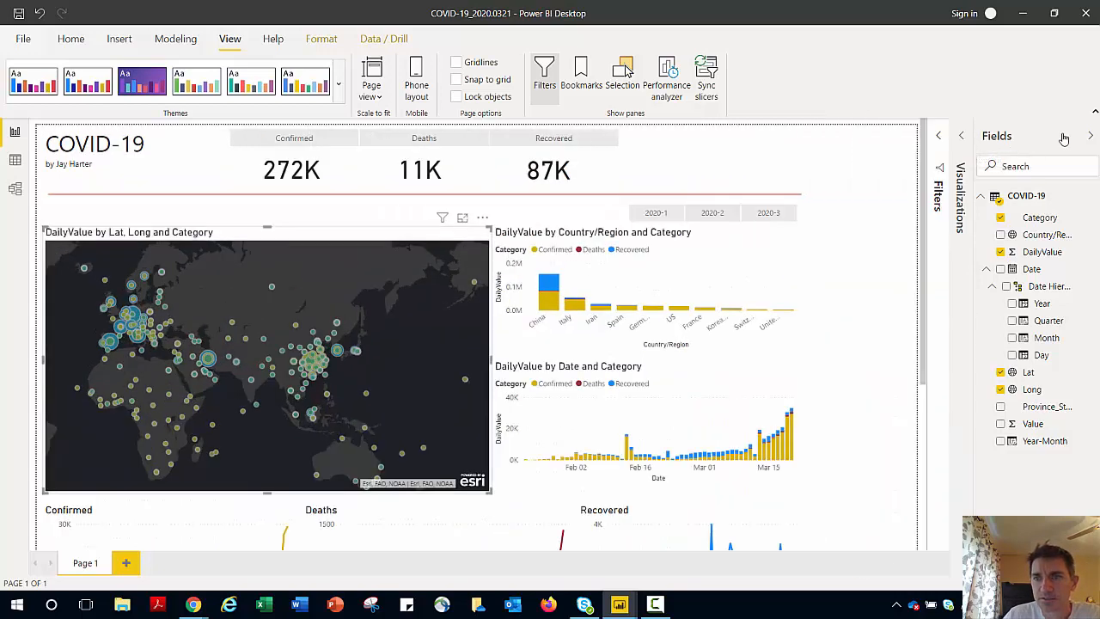
left_click(1087, 137)
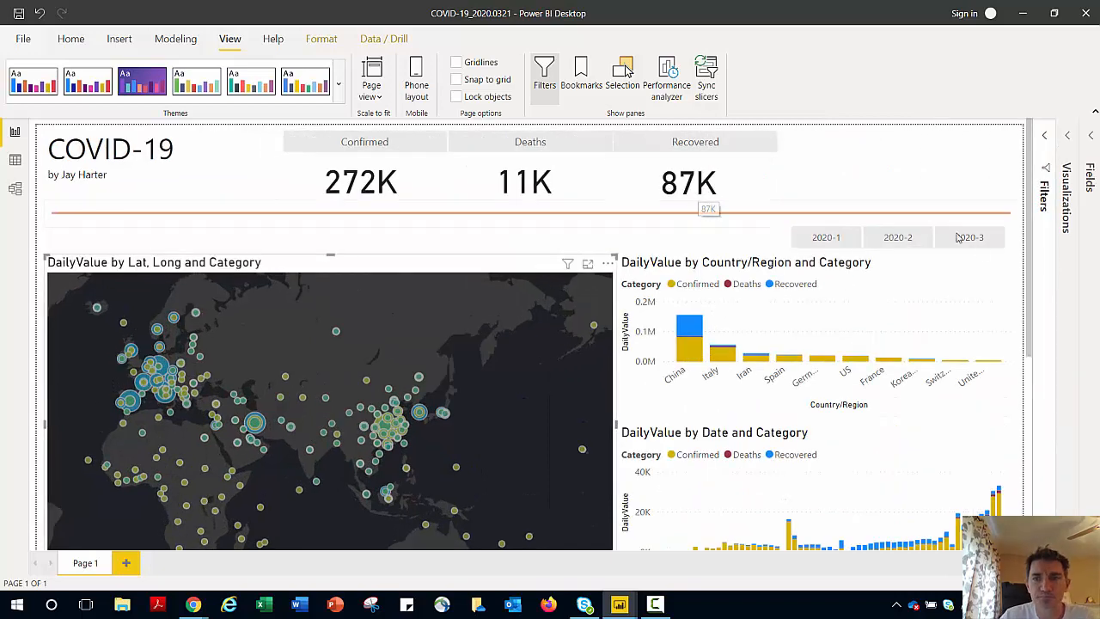
scroll(969, 309, "down", 5)
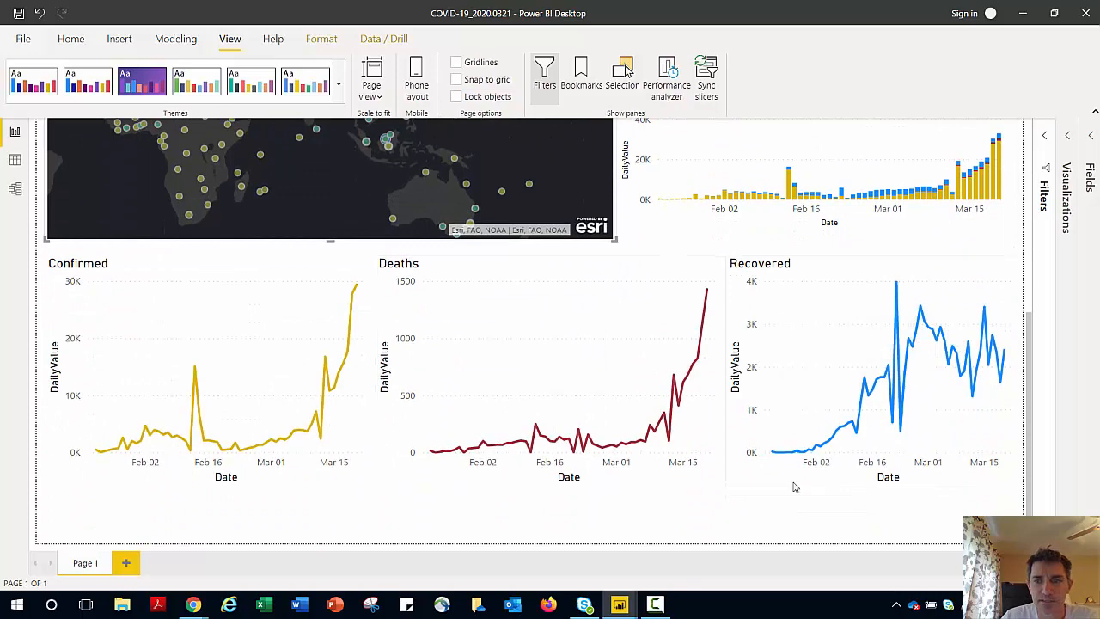
scroll(722, 453, "up", 2)
scroll(722, 453, "up", 3)
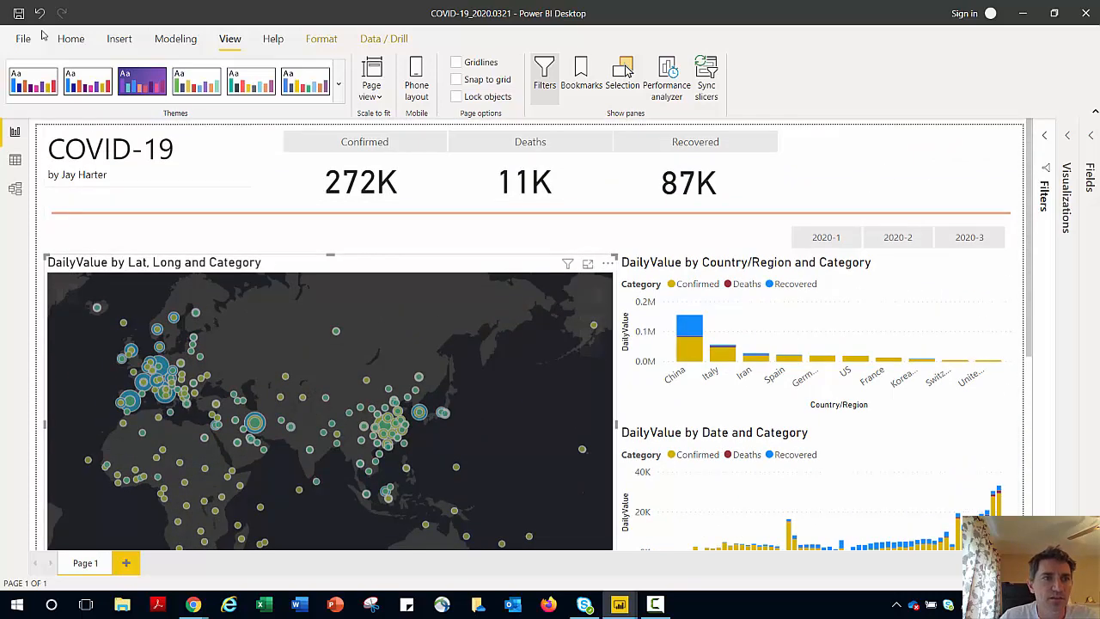
Inspect the full Source formula of the time_series_19-covid-Confirmed query in Power Query Editor, and return to review the report page
left_click(15, 162)
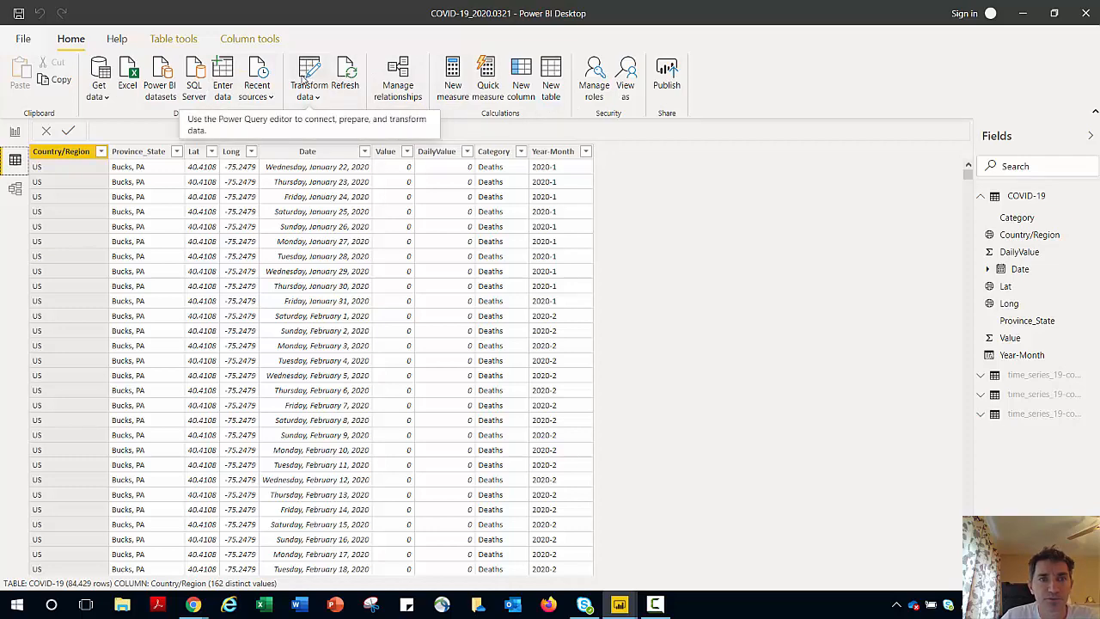
left_click(306, 78)
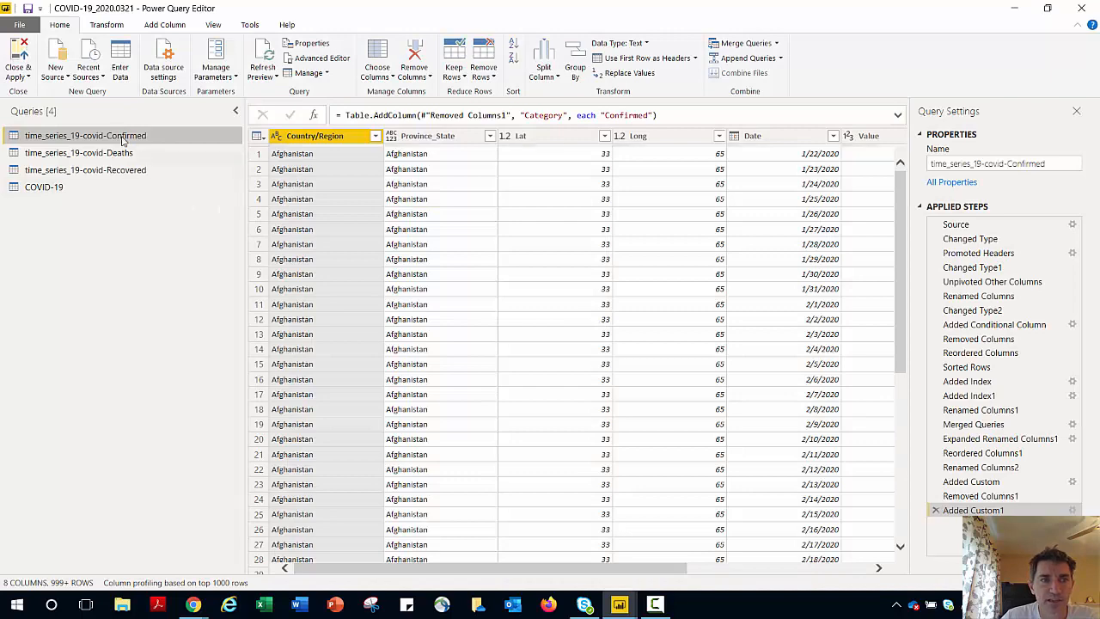
left_click(986, 227)
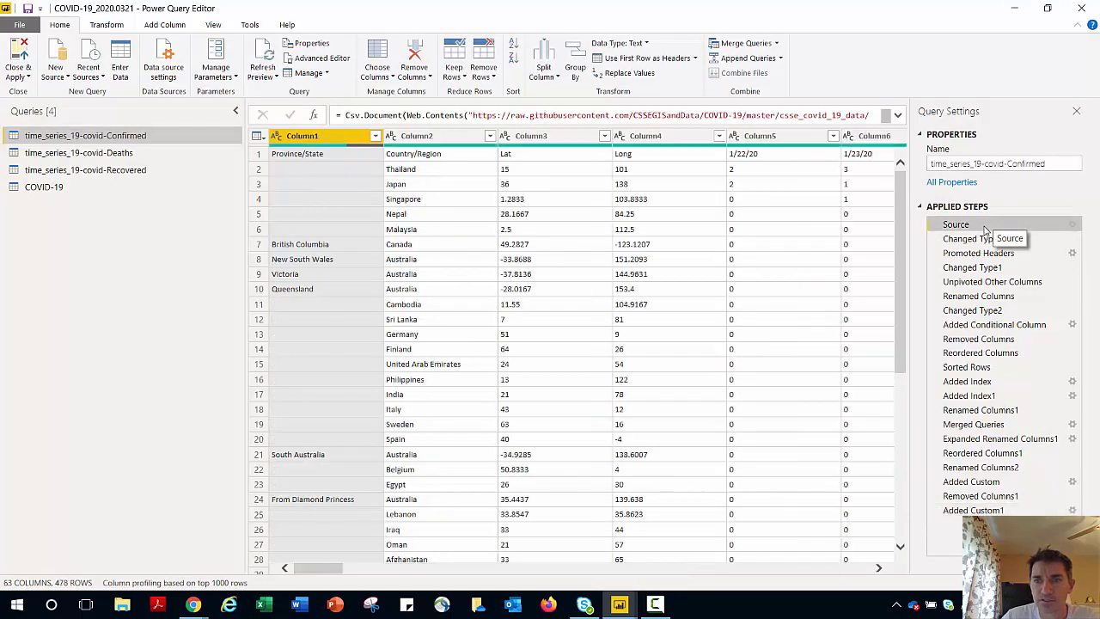
left_click(897, 116)
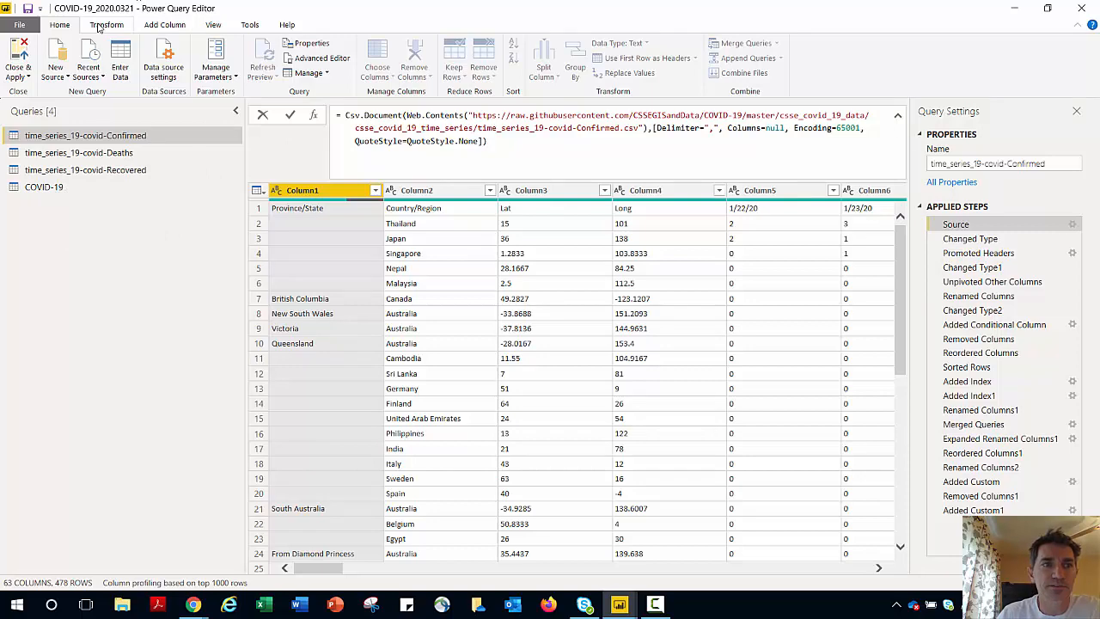
left_click(23, 53)
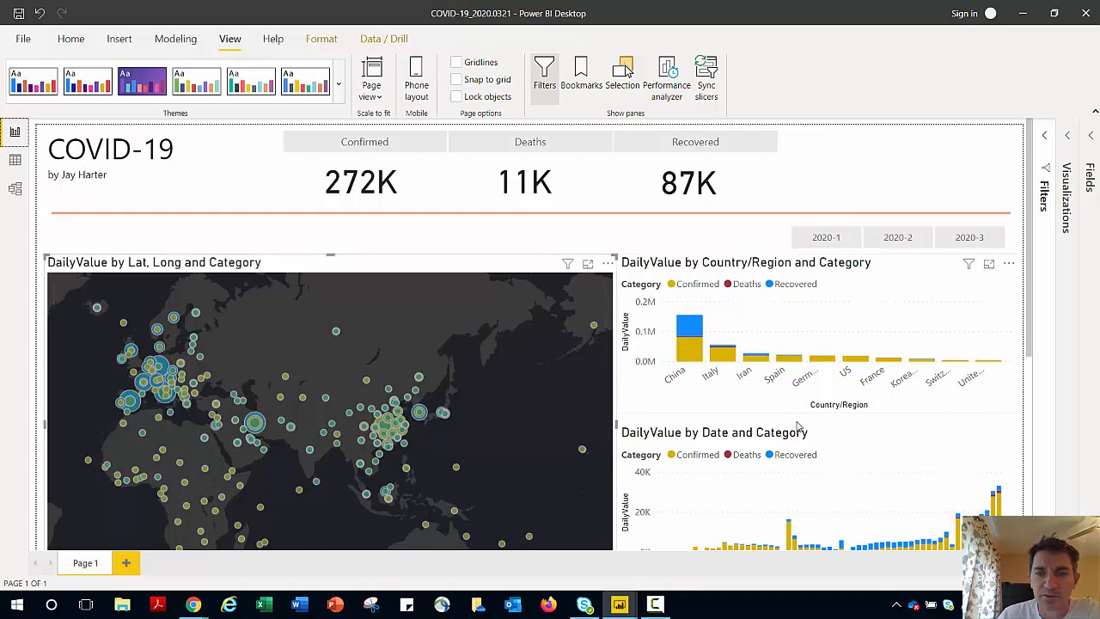
scroll(794, 444, "down", 5)
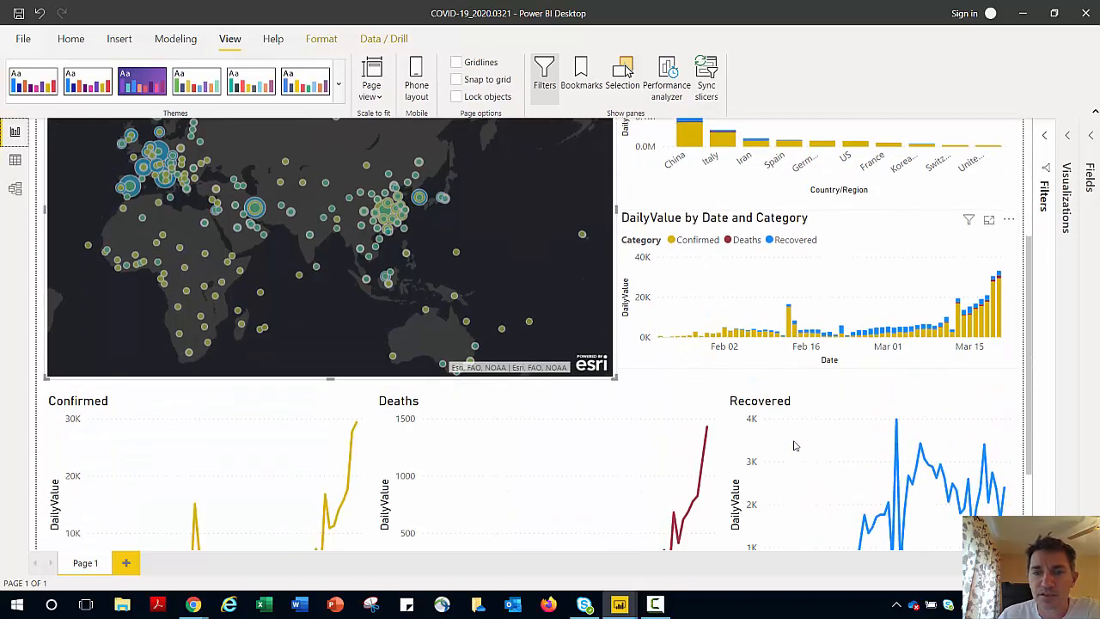
scroll(794, 444, "up", 5)
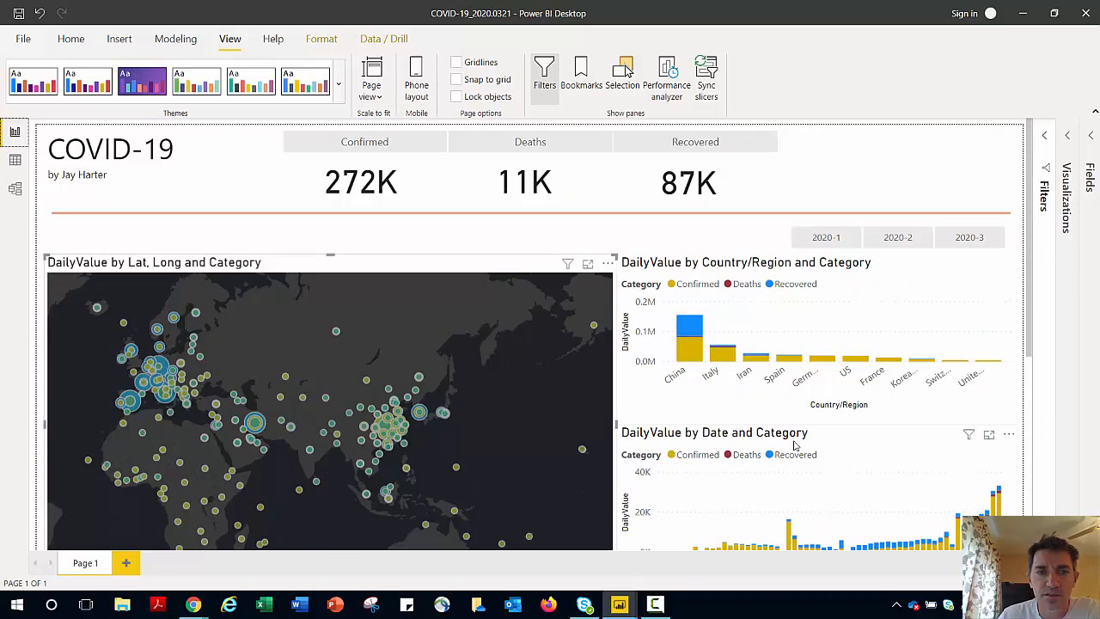